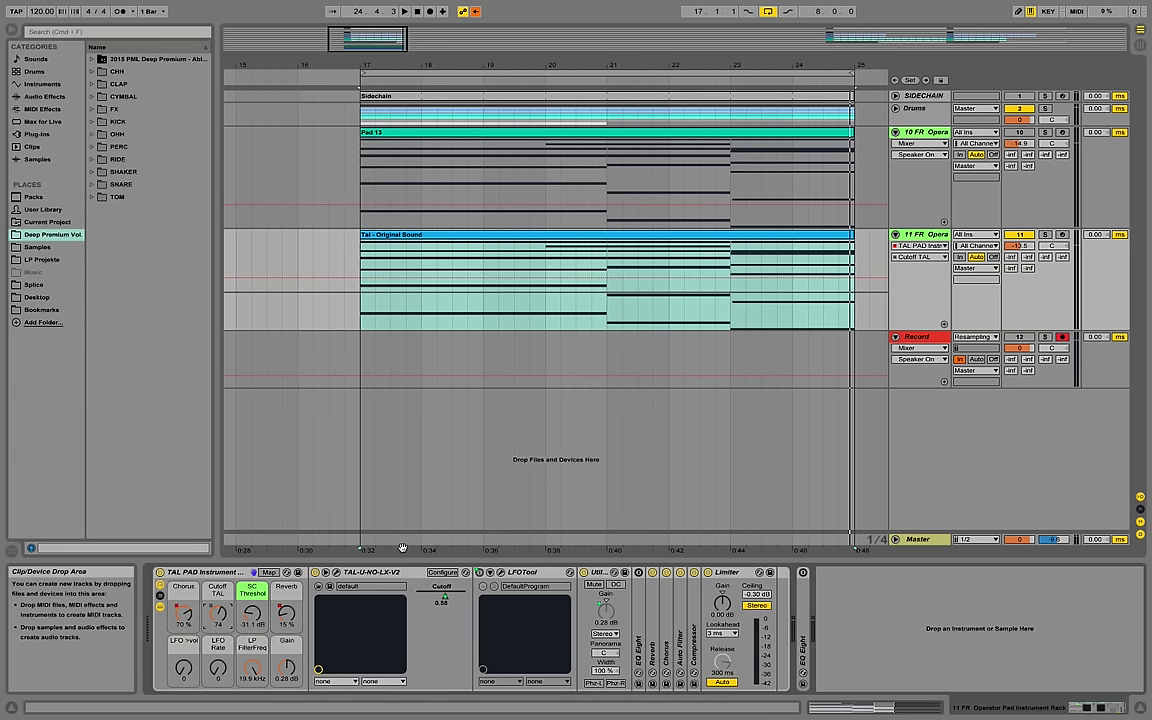
Examine the TAL-U-NO-LX synth window and compare the device chains of pad tracks 10 and 11.
click(336, 572)
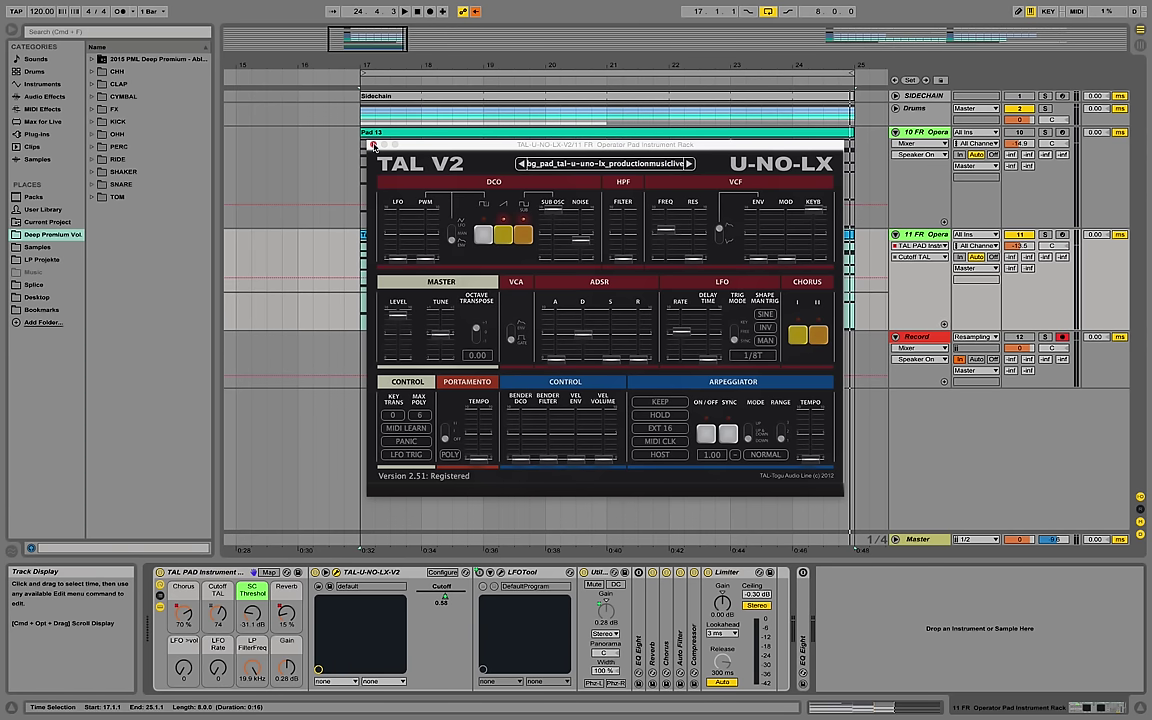
click(373, 146)
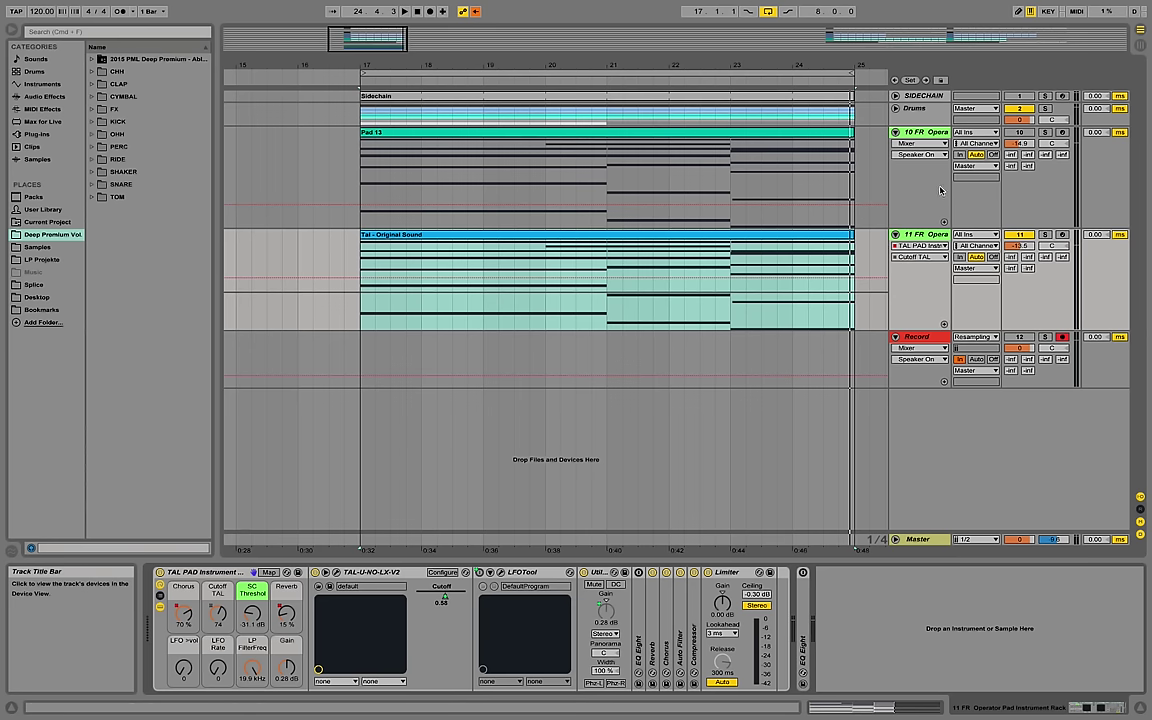
click(902, 160)
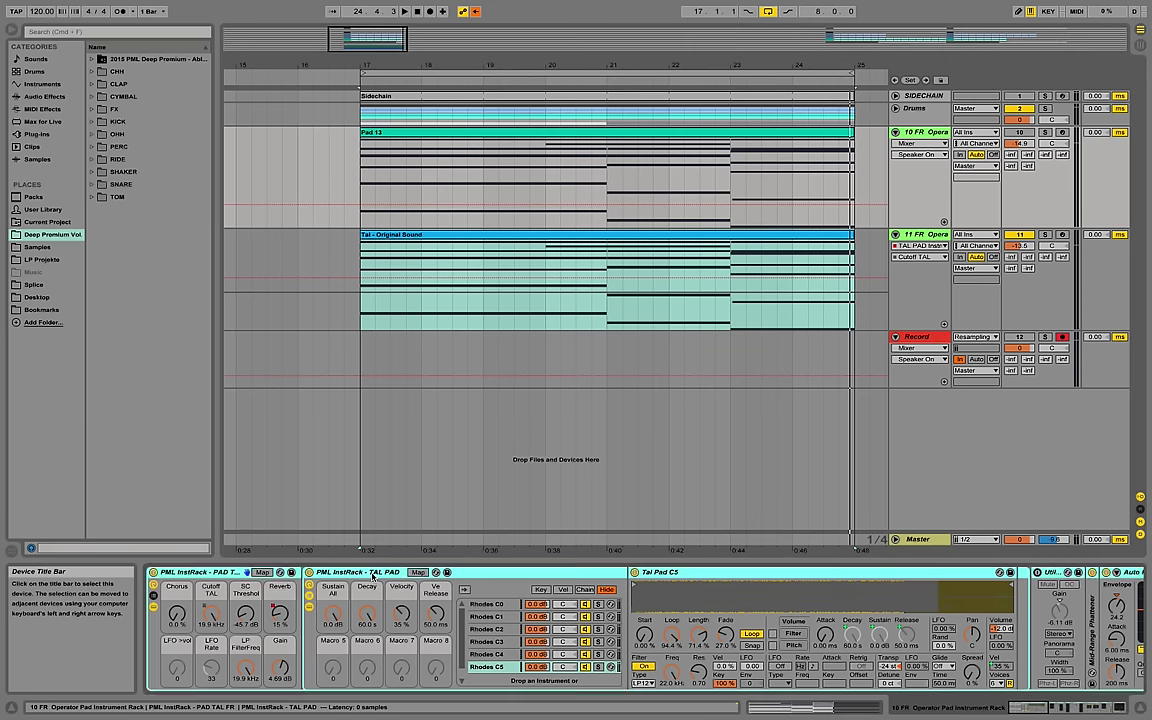
double_click(308, 577)
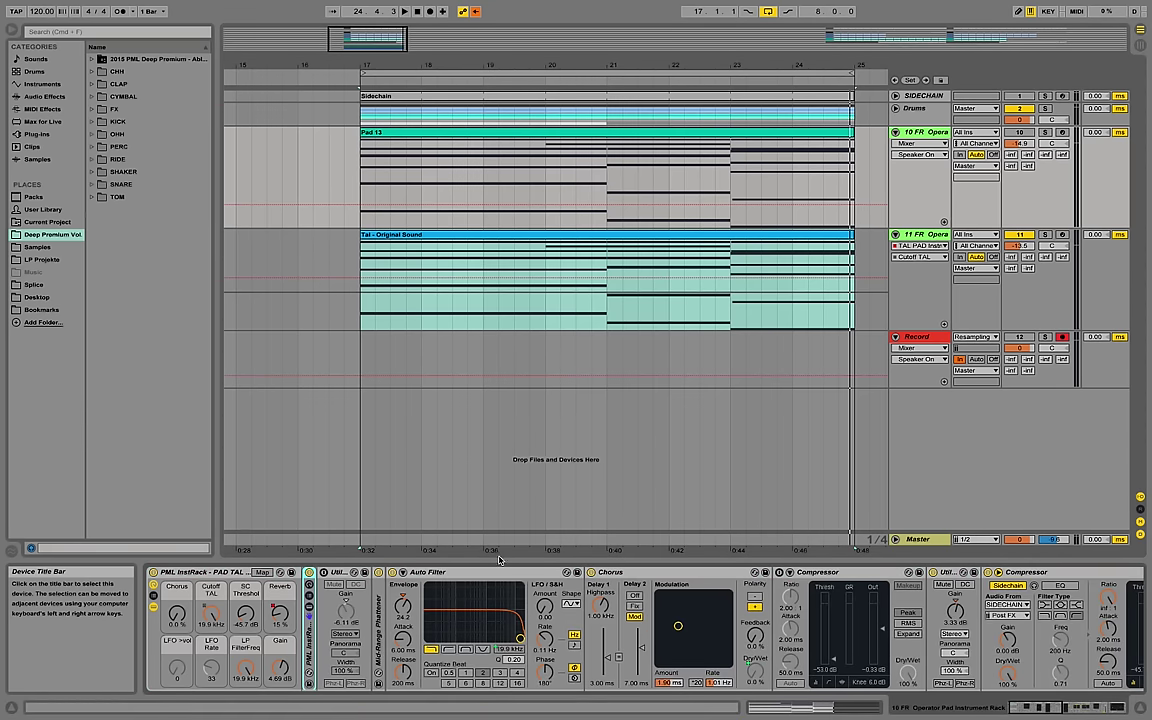
click(897, 241)
click(926, 237)
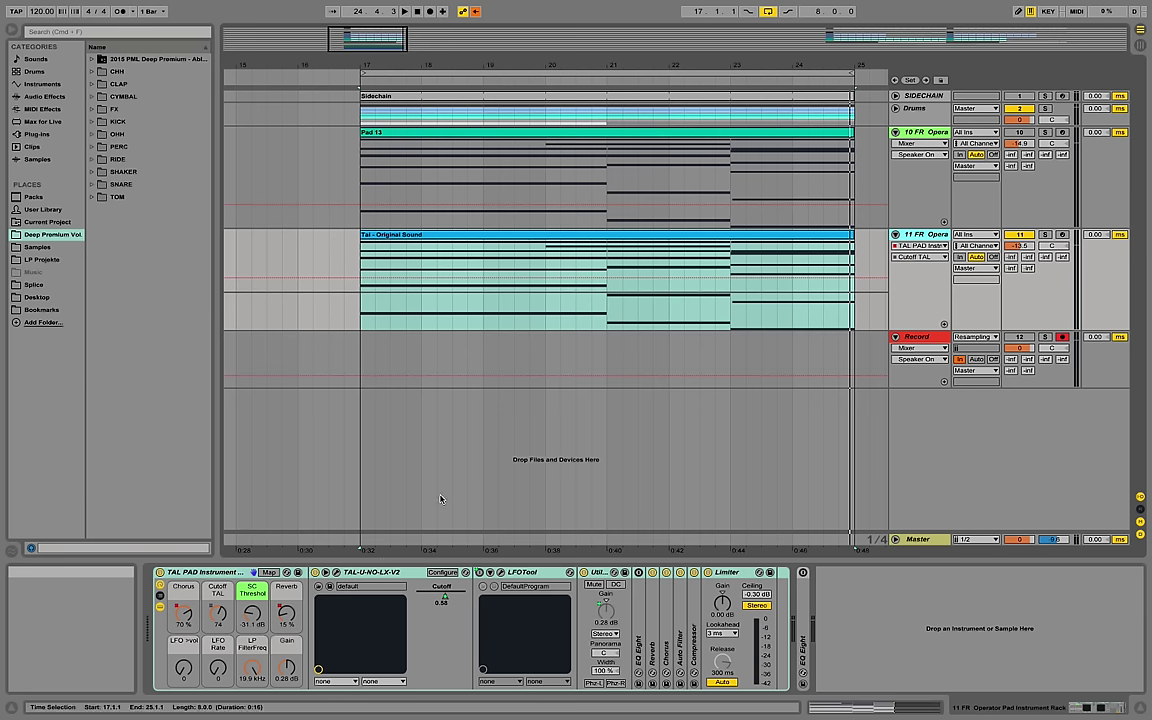
click(918, 135)
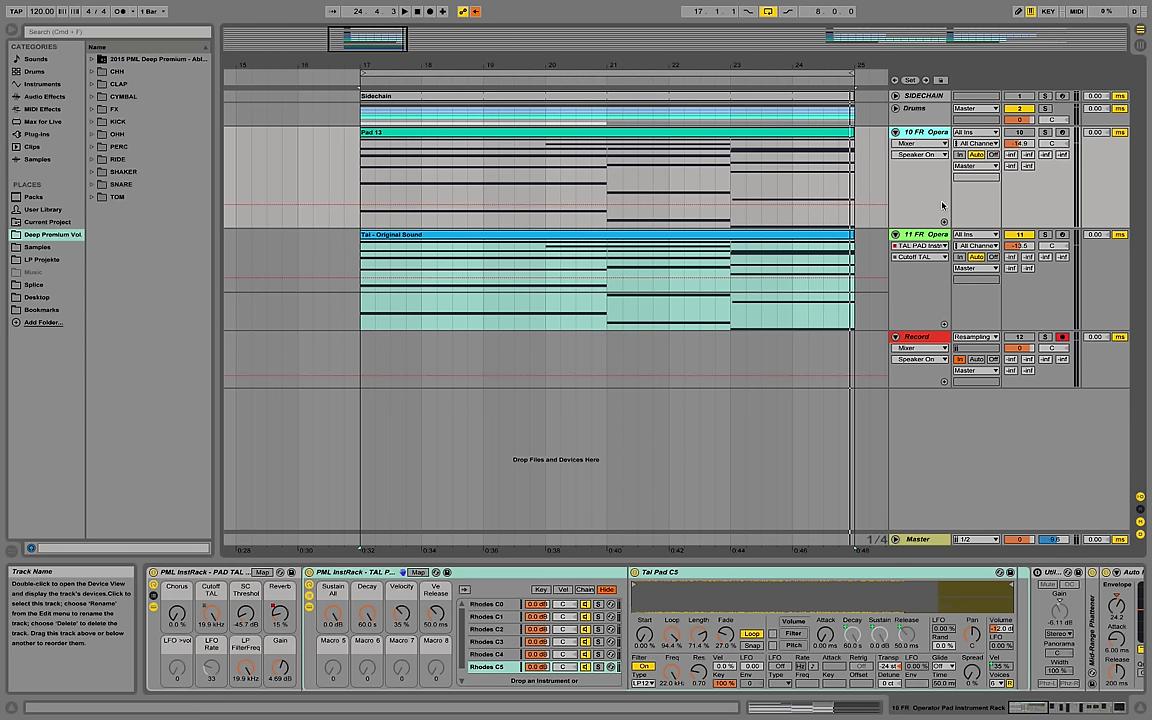
Open the notes of the Tal - Original Sound clip, solo track 11 and audition it briefly.
double_click(782, 236)
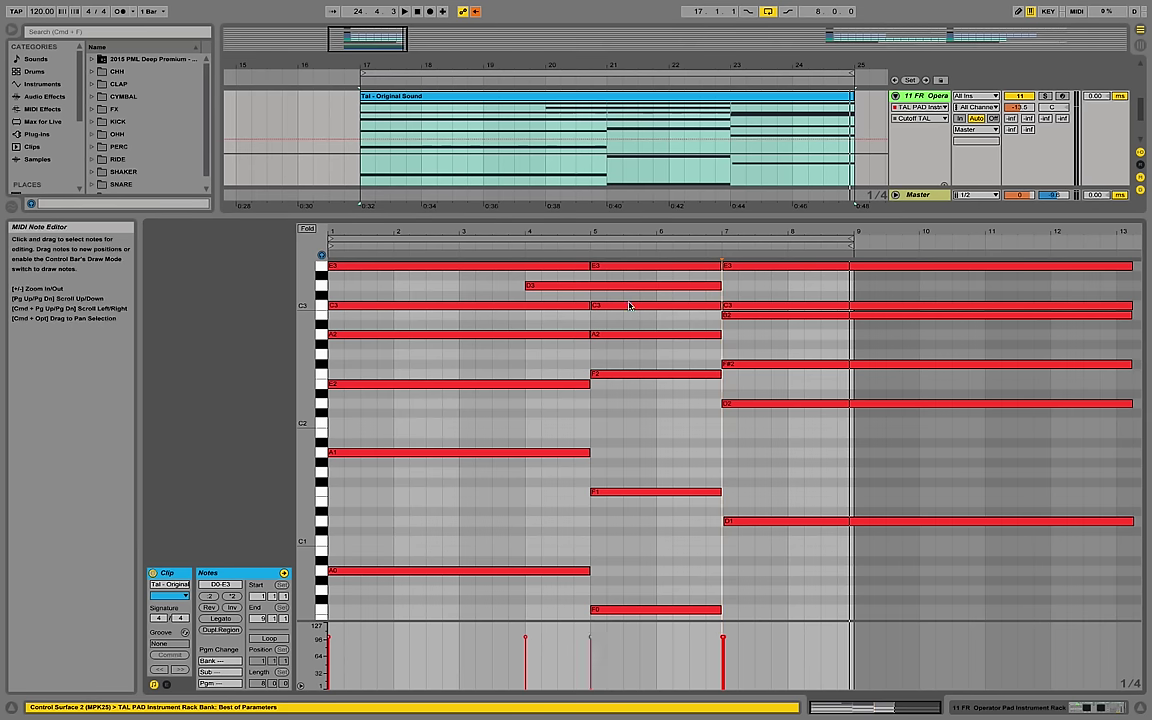
scroll(630, 314, up, 3)
click(1046, 95)
key(space)
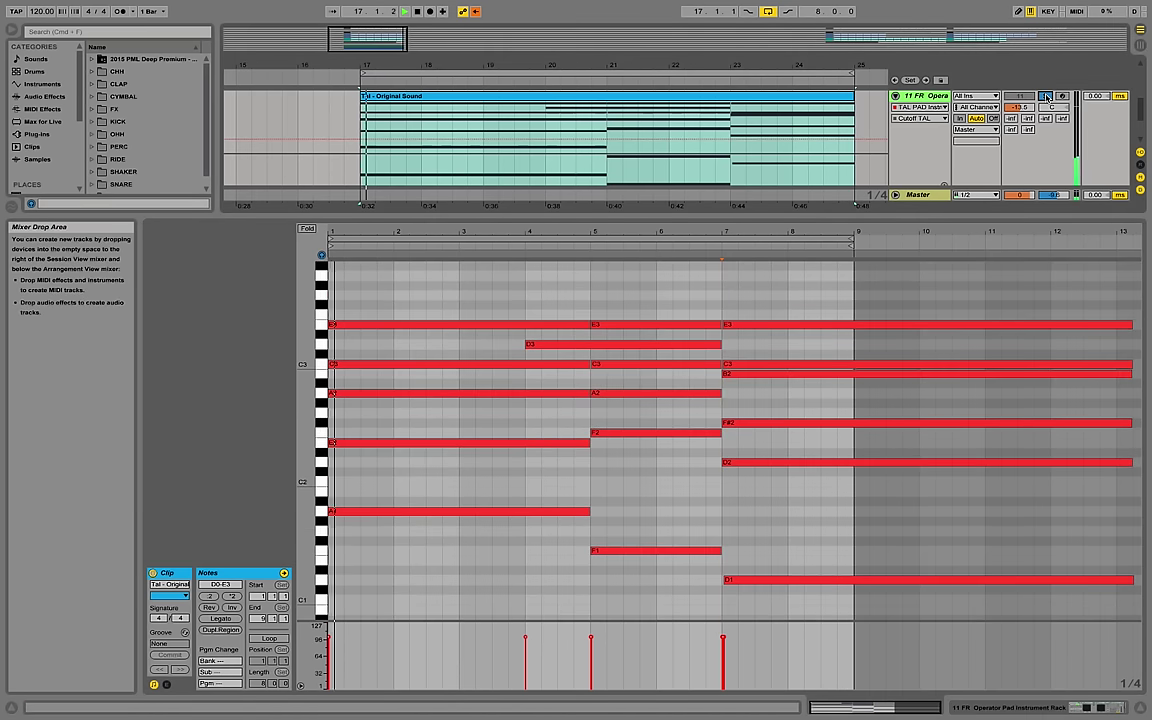
key(space)
Return to track 11's device chain and inspect the TAL-U-NO-LX synth settings, closing the plug-in window when done.
click(1100, 707)
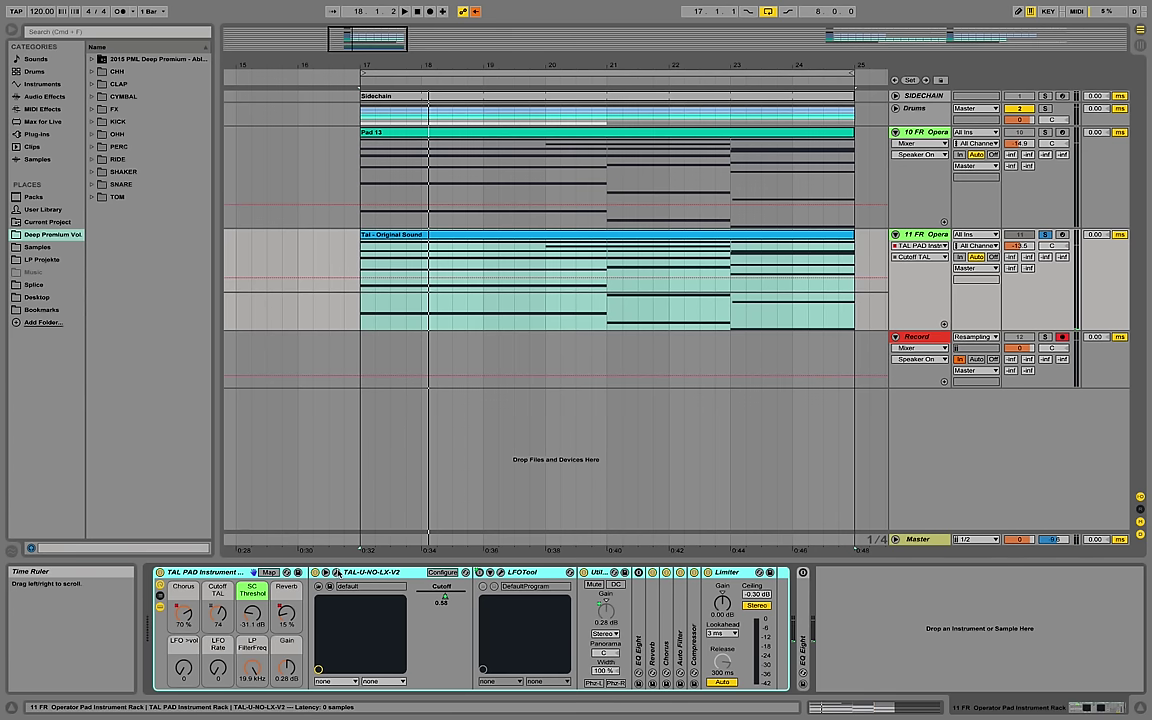
click(326, 572)
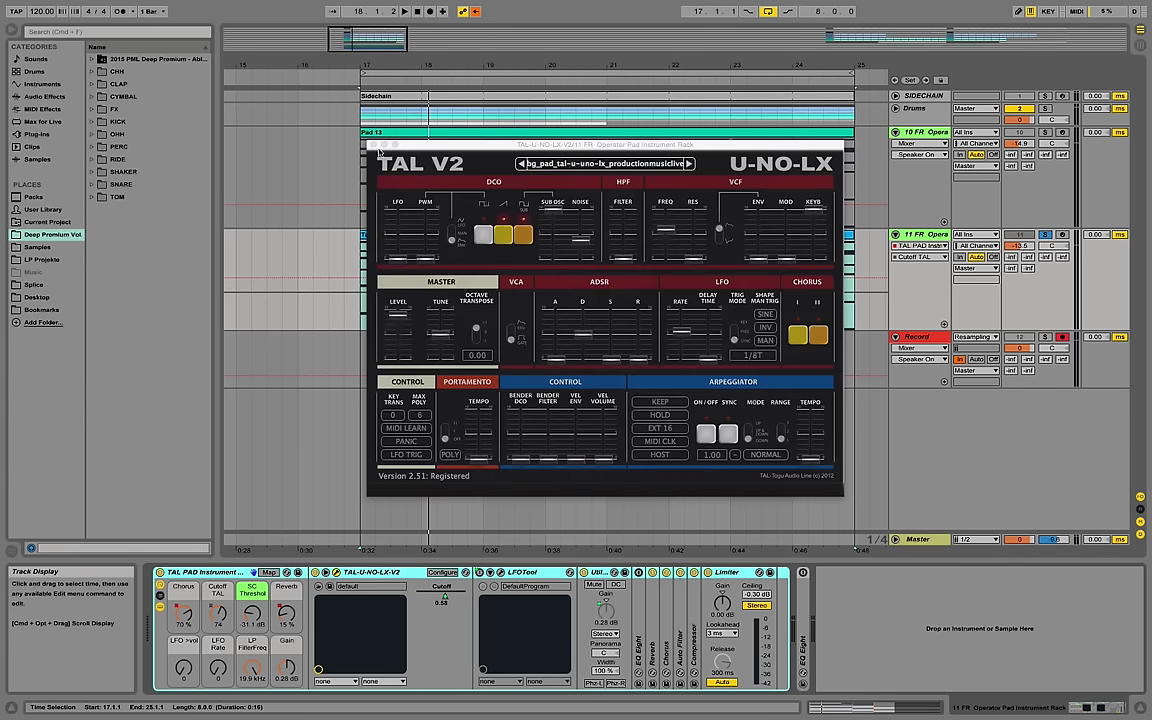
click(374, 147)
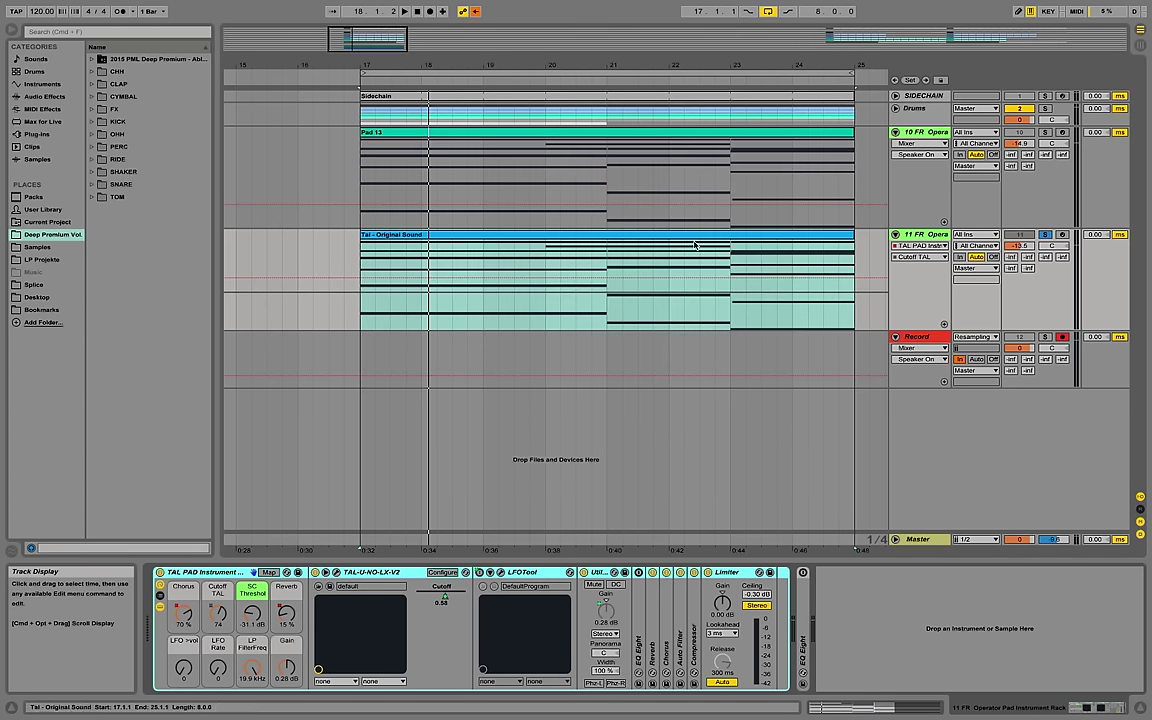
Insert a new MIDI track below track 11 and load an empty Simpler onto it.
right_click(940, 236)
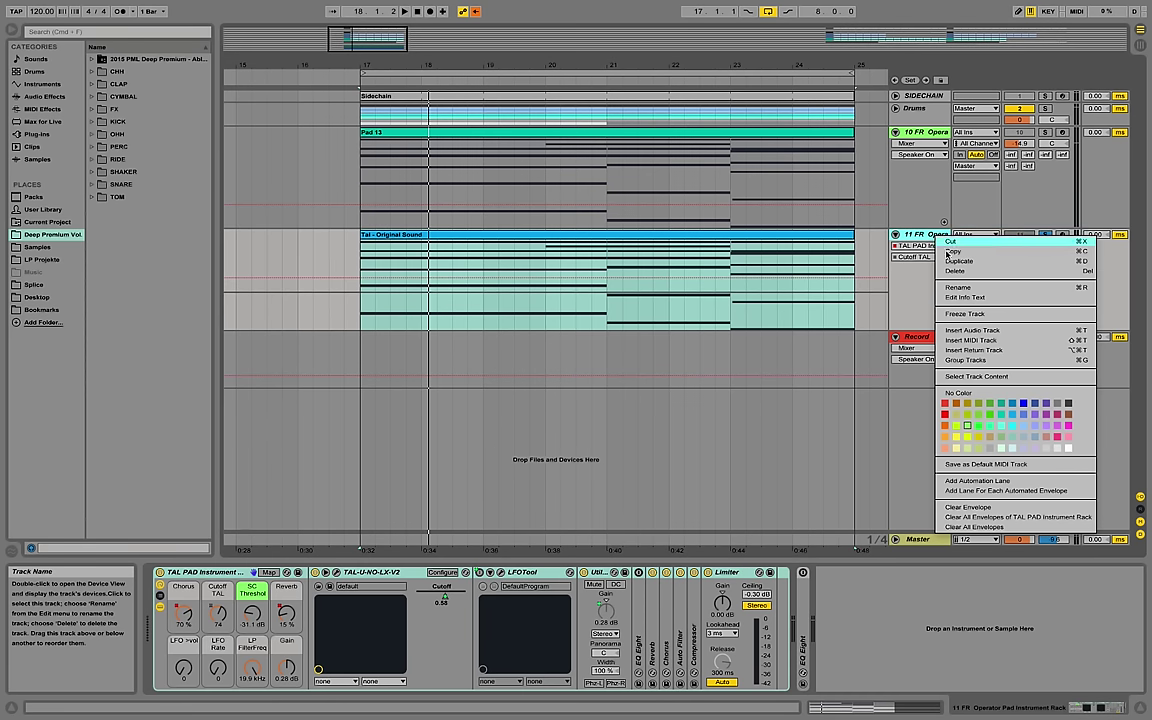
click(993, 341)
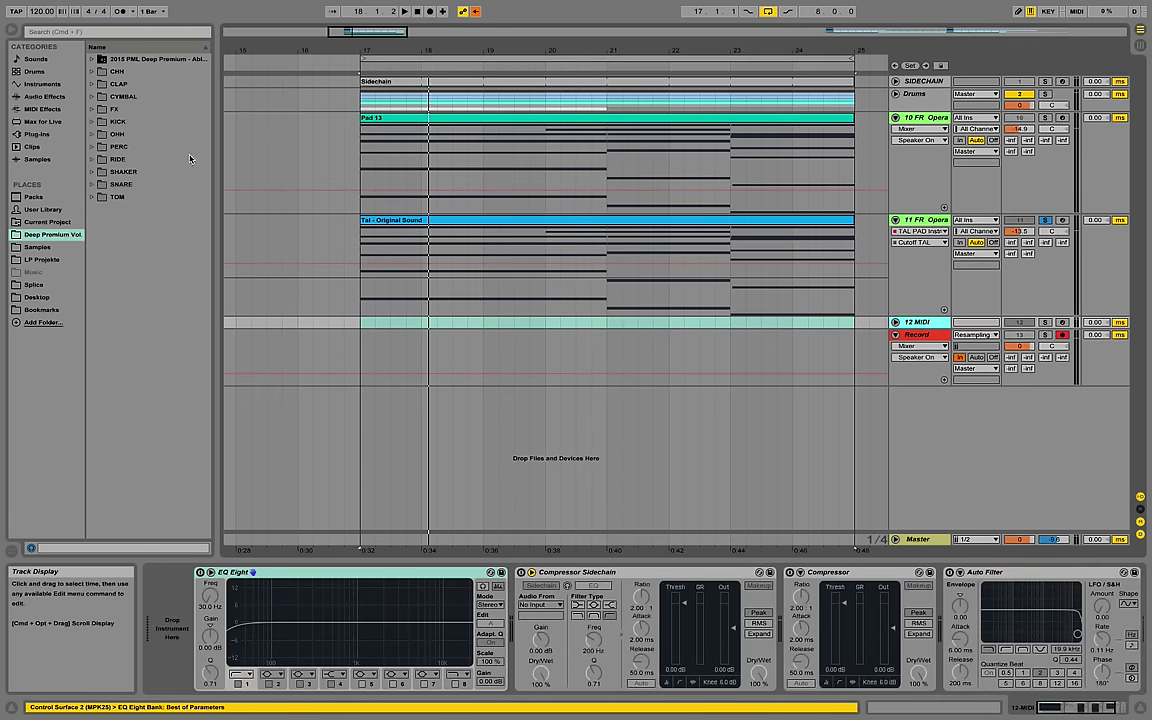
click(48, 84)
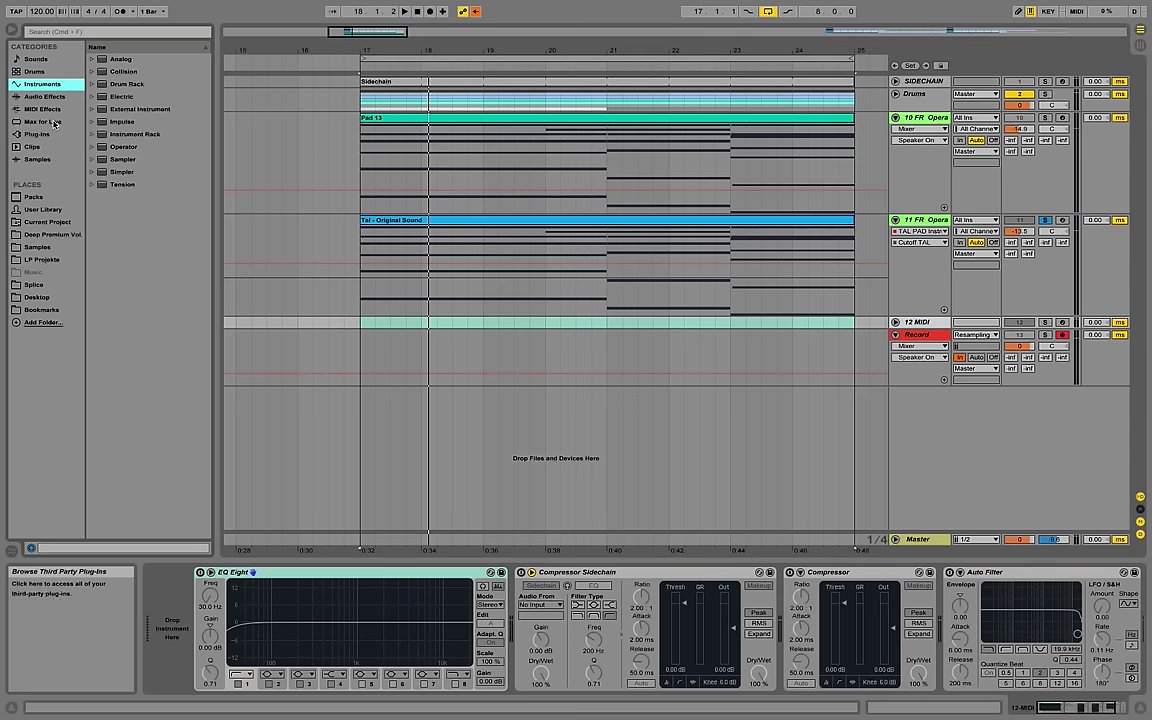
drag(122, 172, 178, 620)
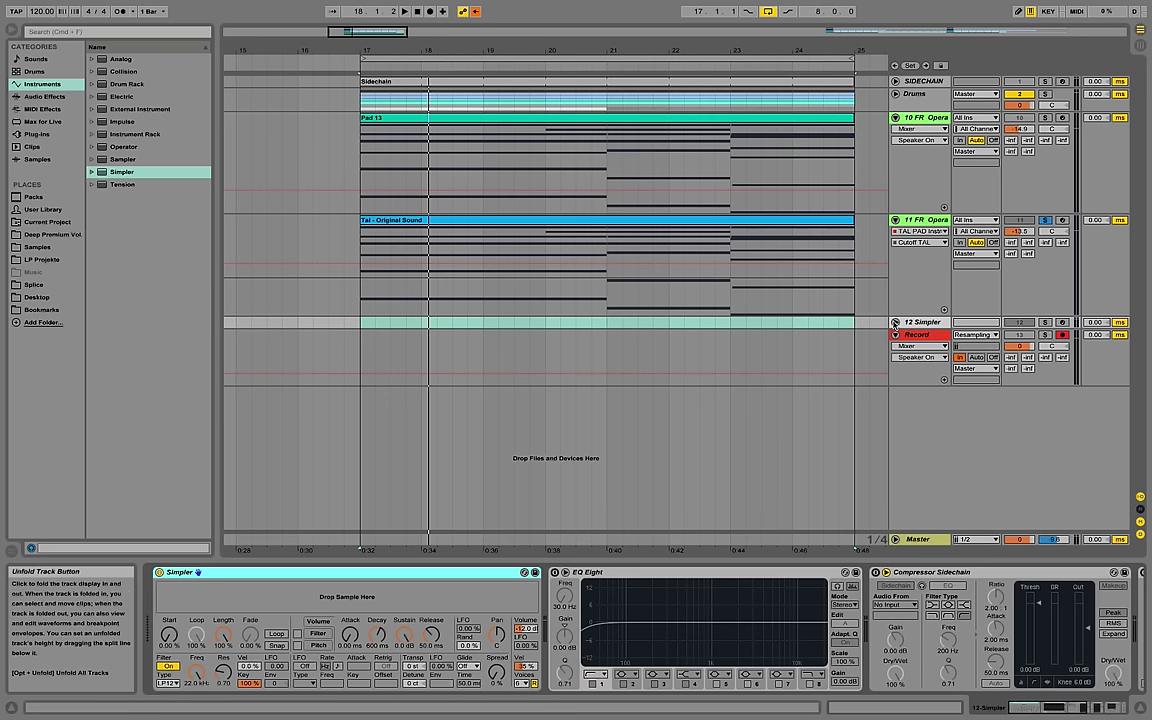
Unfold the new Simpler track and rename it Synthrack.
click(895, 323)
right_click(929, 323)
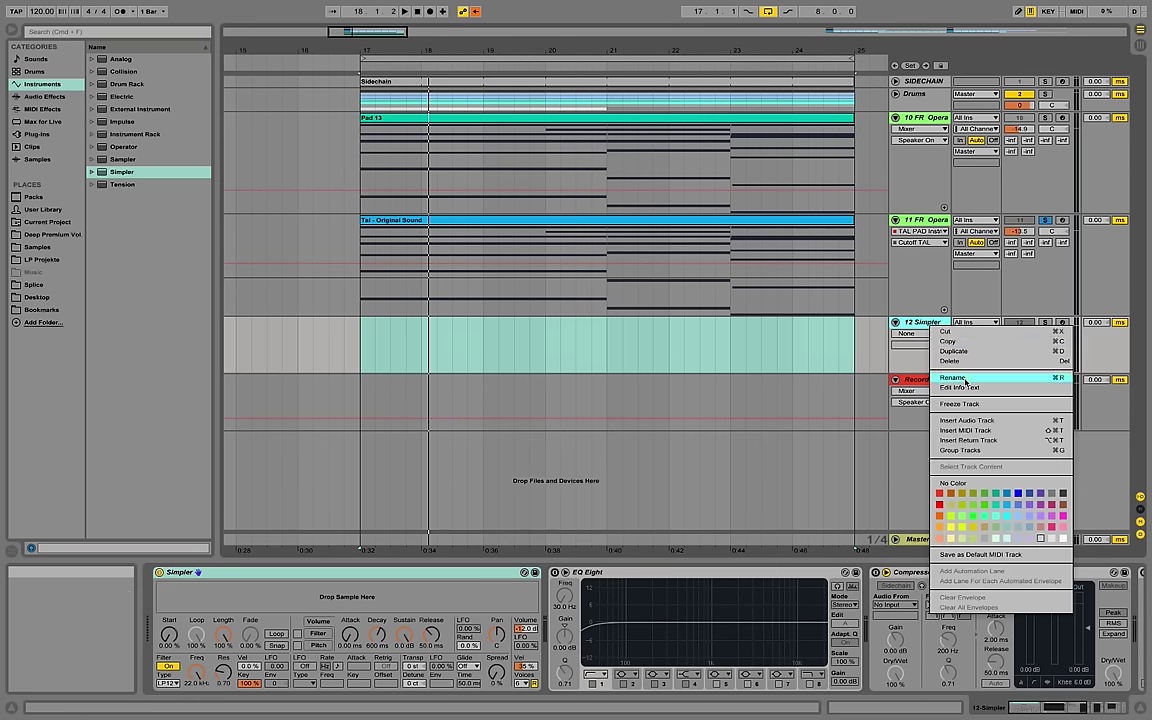
click(937, 378)
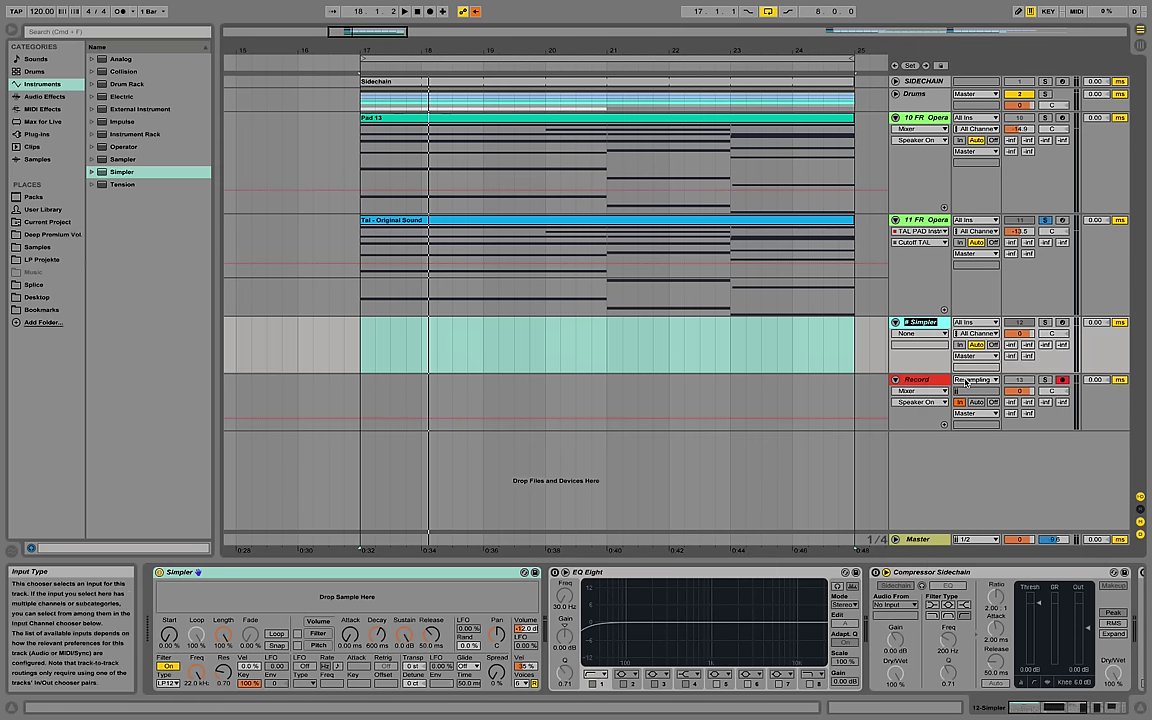
text(Synthrack)
key(Return)
Check that the Record track is armed and takes its input from Resampling.
click(920, 378)
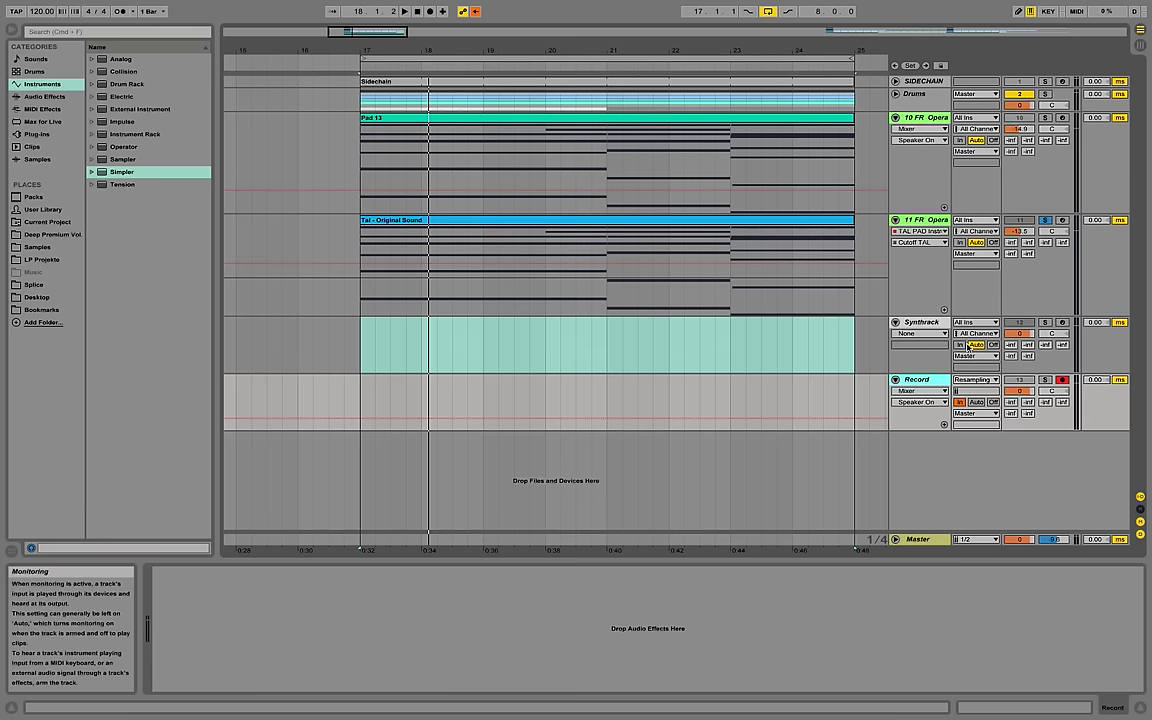
click(1063, 380)
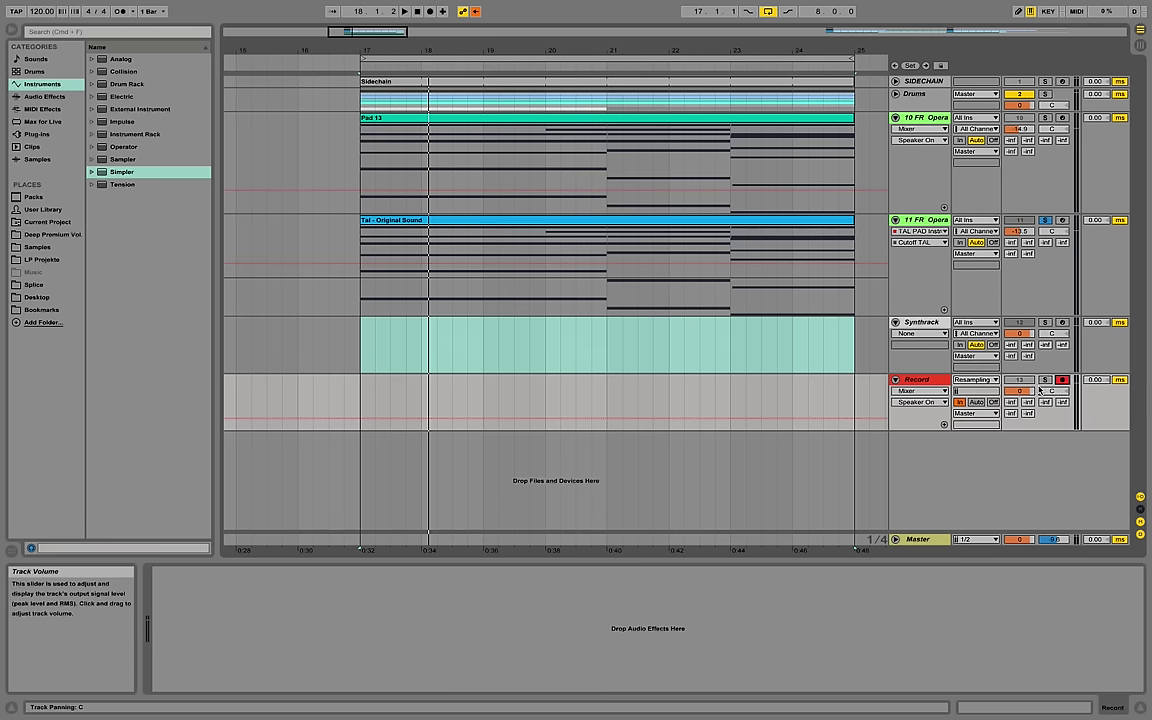
click(968, 413)
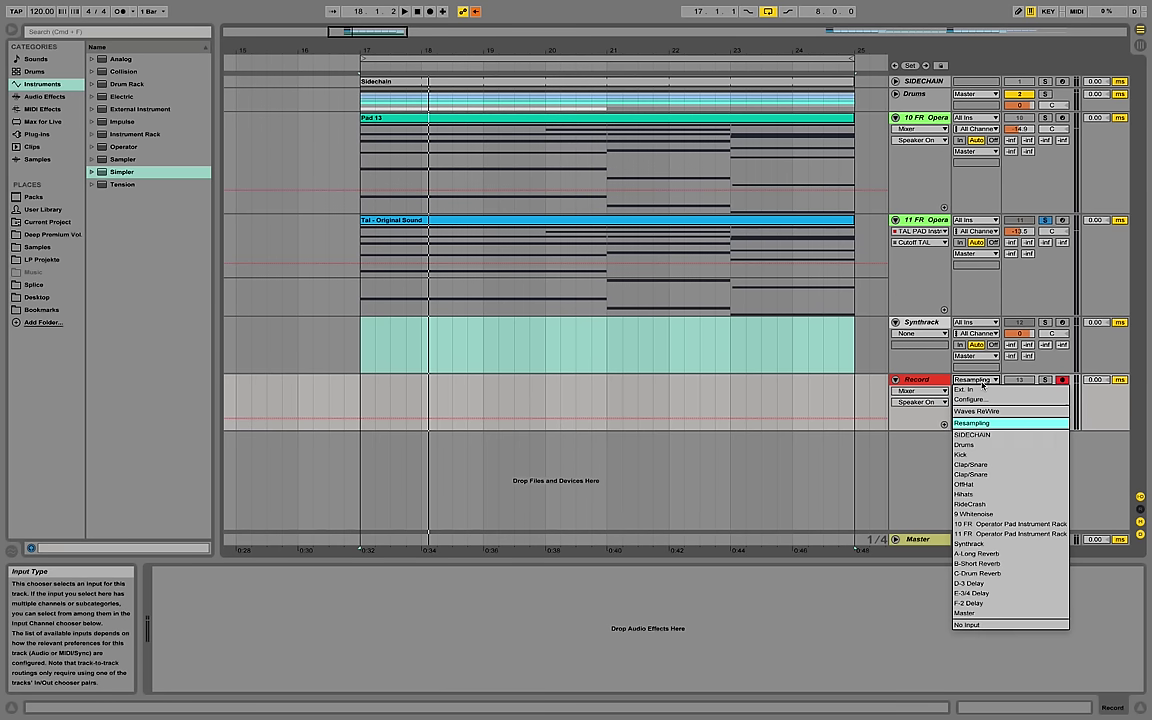
click(968, 415)
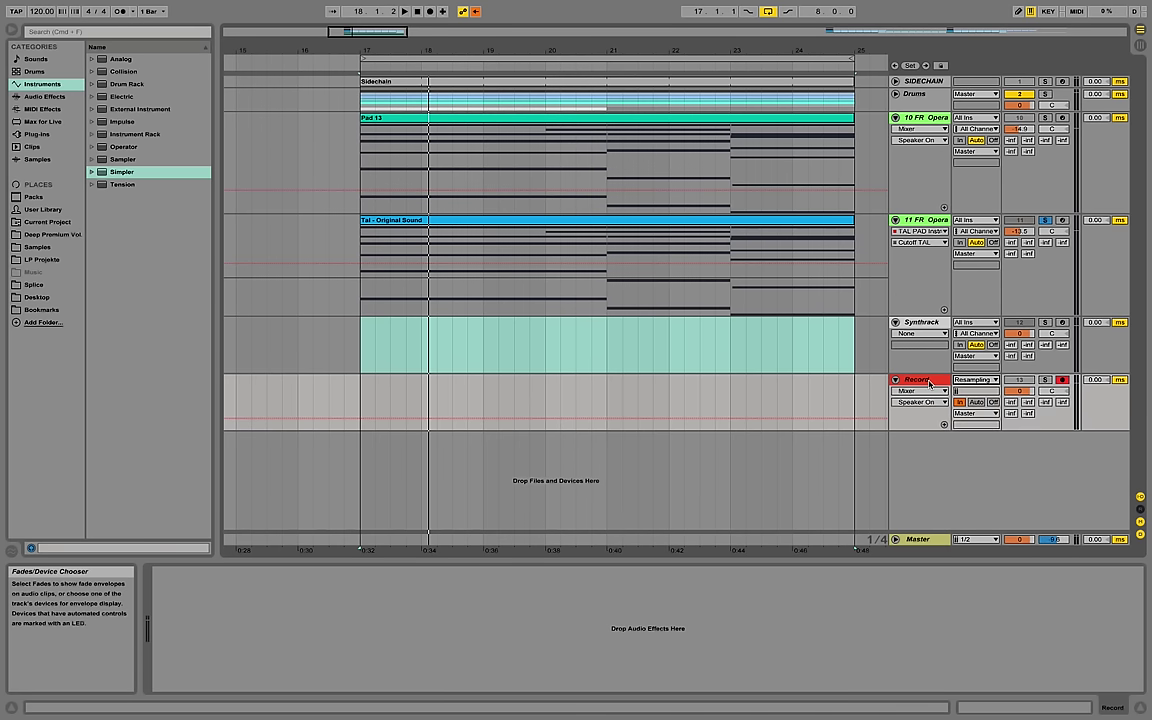
Unfold the Master track to inspect its PML Mastering device, and fold it again.
click(896, 539)
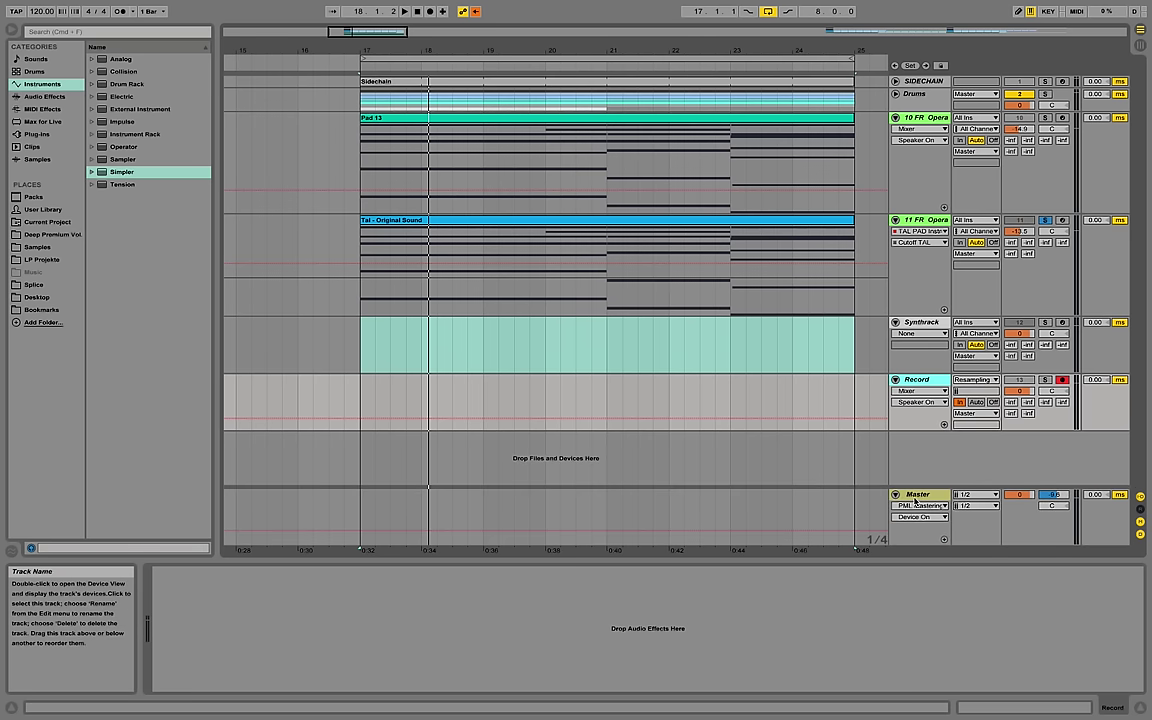
click(896, 539)
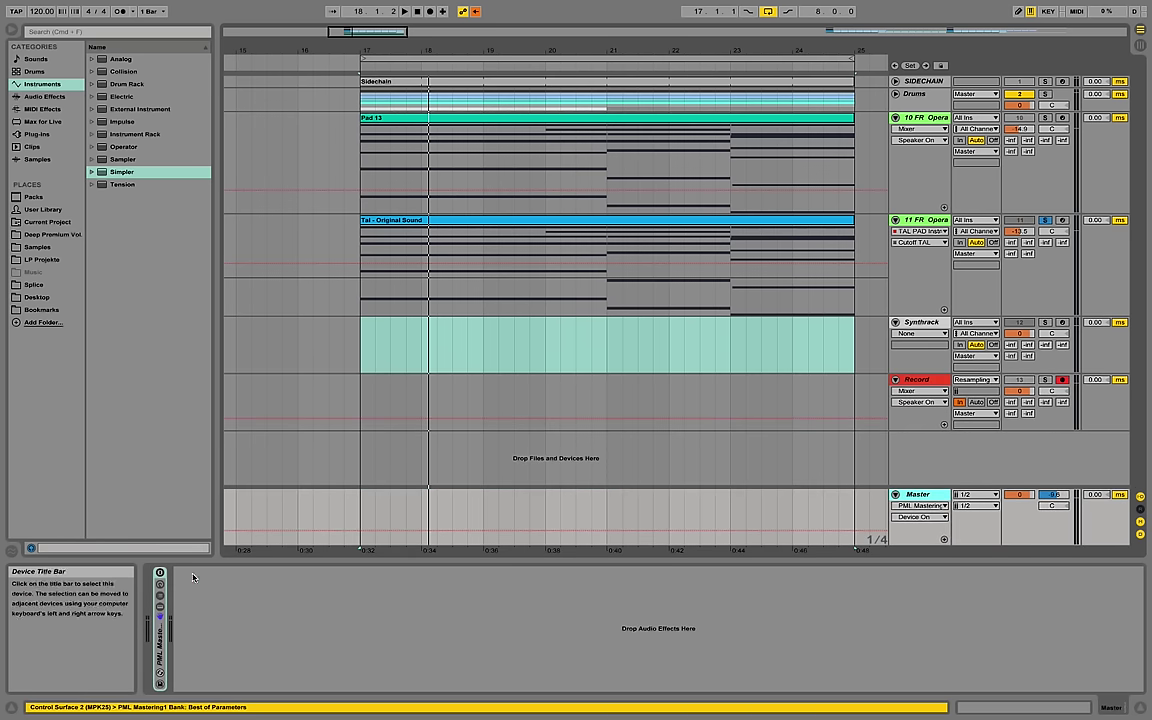
click(896, 495)
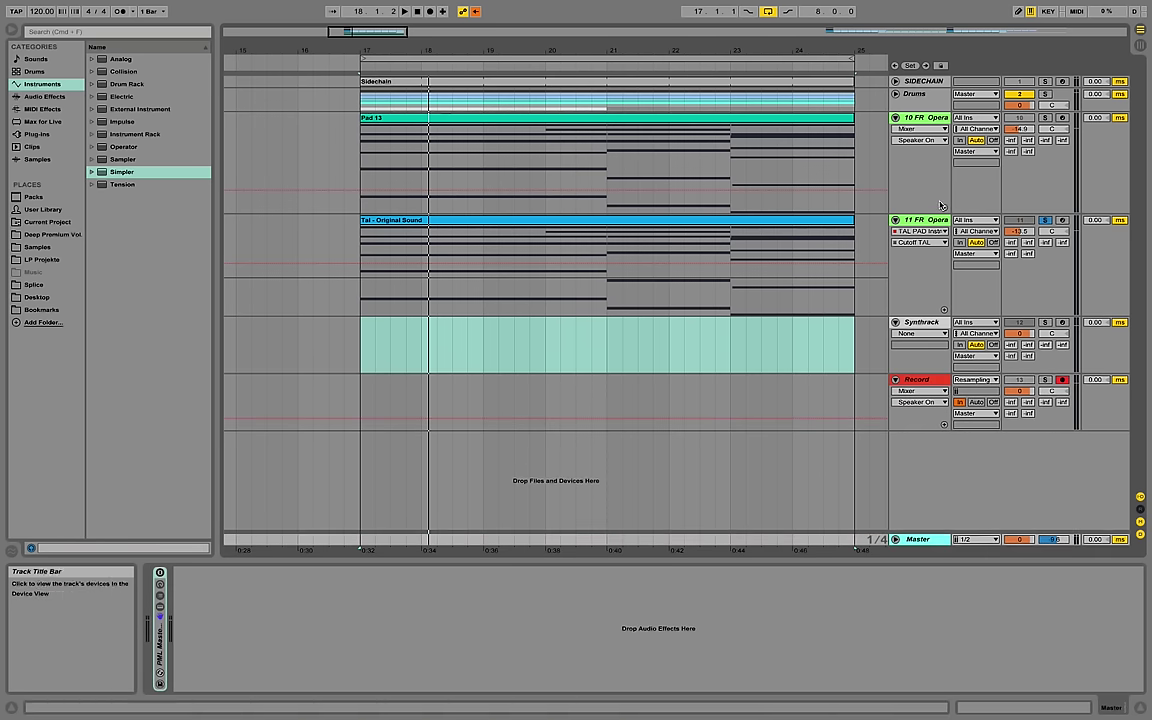
Reset track 11's volume to 0 dB and deactivate its Utility, Reverb, Chorus, Auto Filter, Compressor and Limiter.
click(1024, 232)
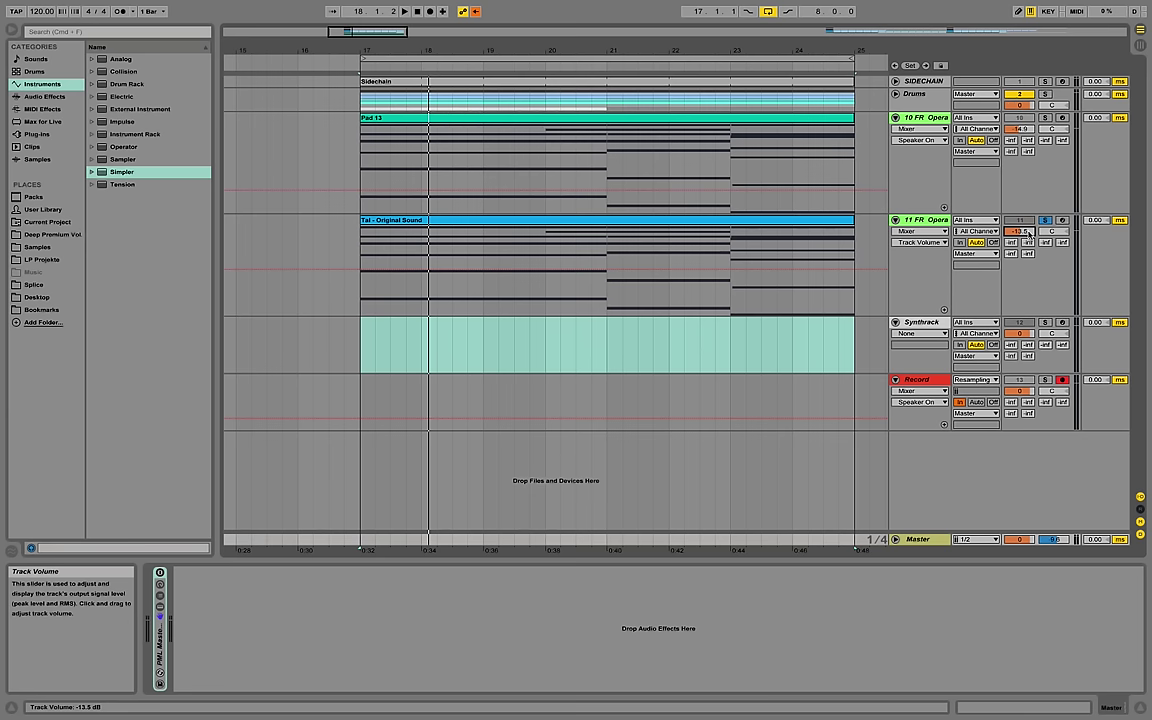
key(Delete)
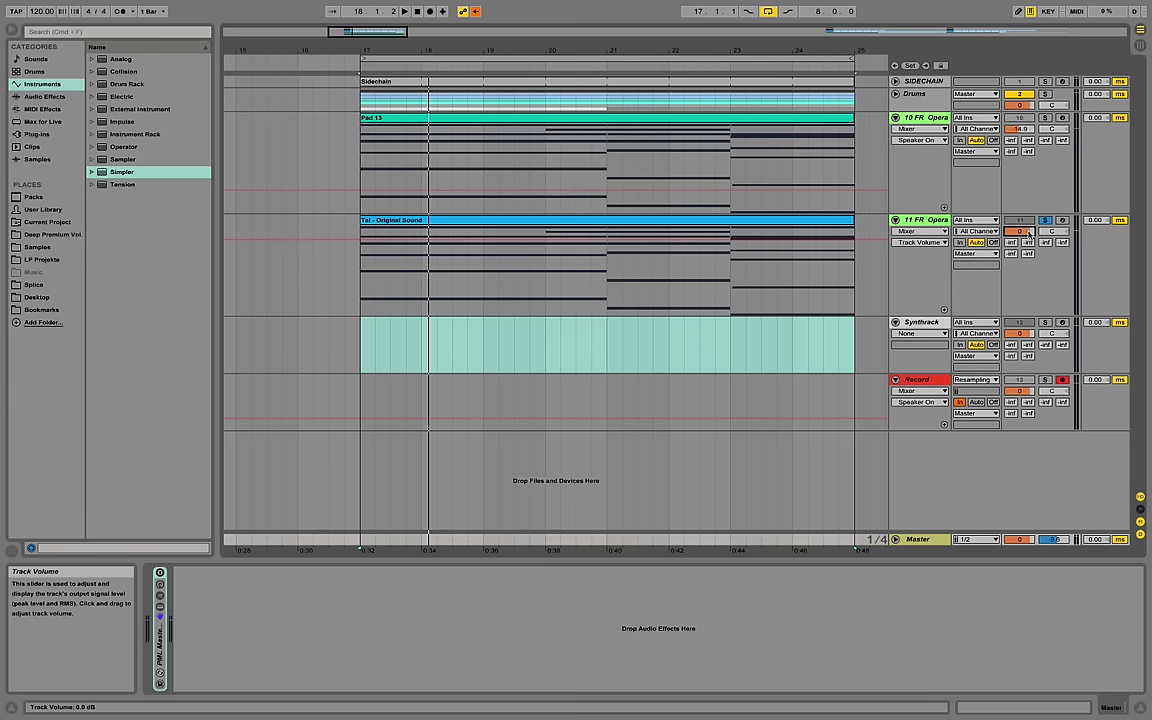
click(922, 222)
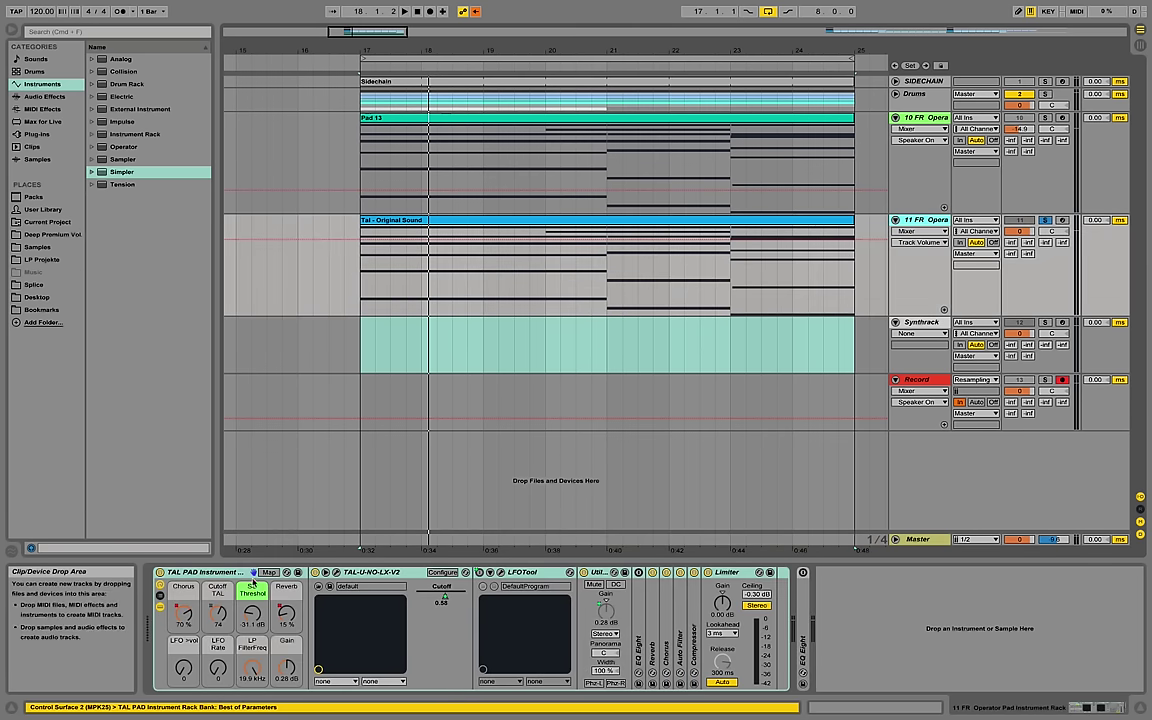
click(583, 574)
click(666, 573)
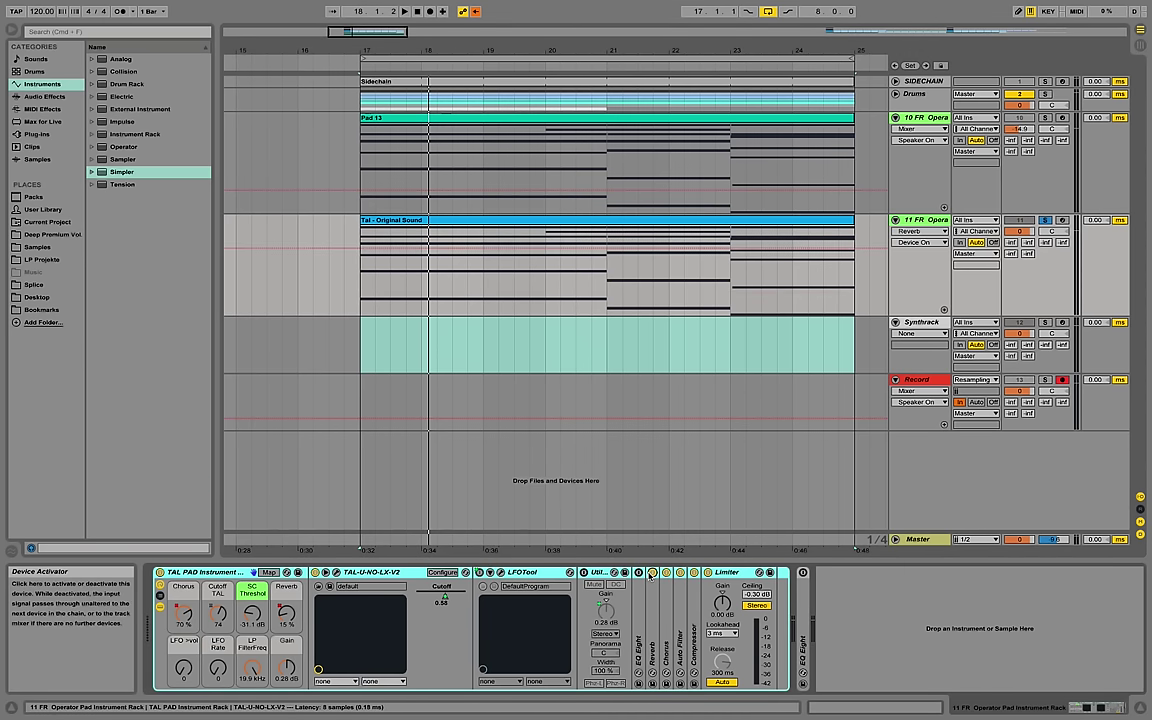
click(708, 573)
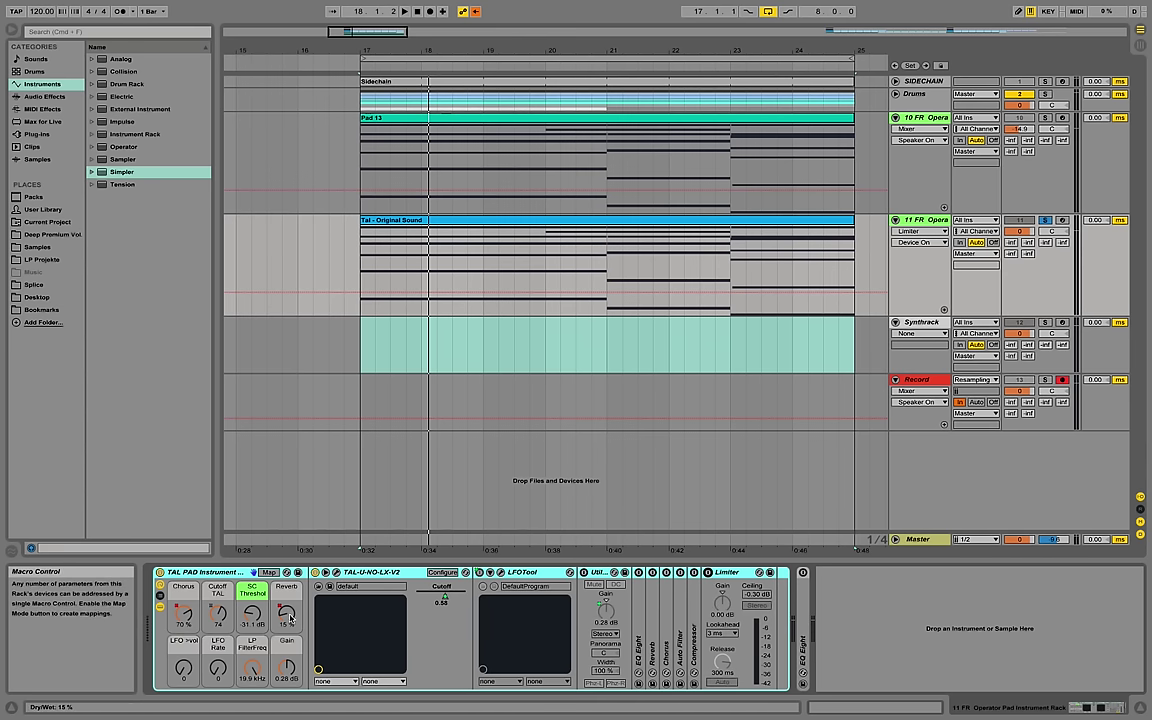
Inspect the Chorus and Reverb macros of the TAL pad rack on track 11.
click(919, 231)
click(919, 252)
click(183, 614)
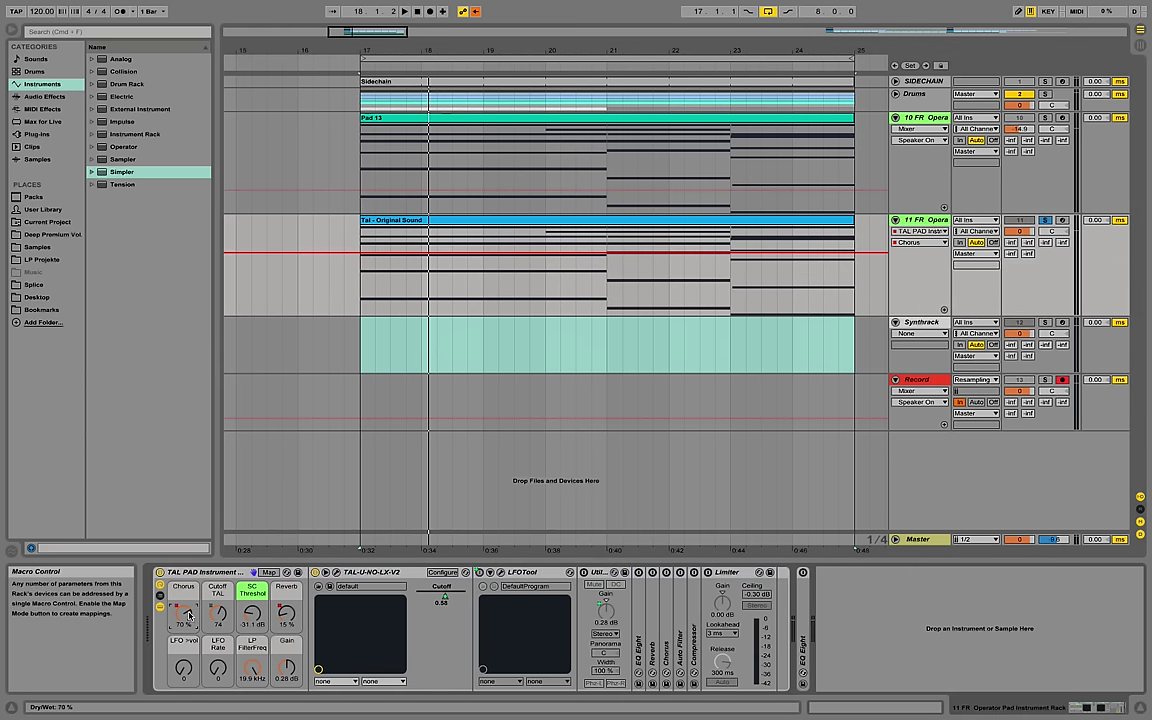
click(286, 614)
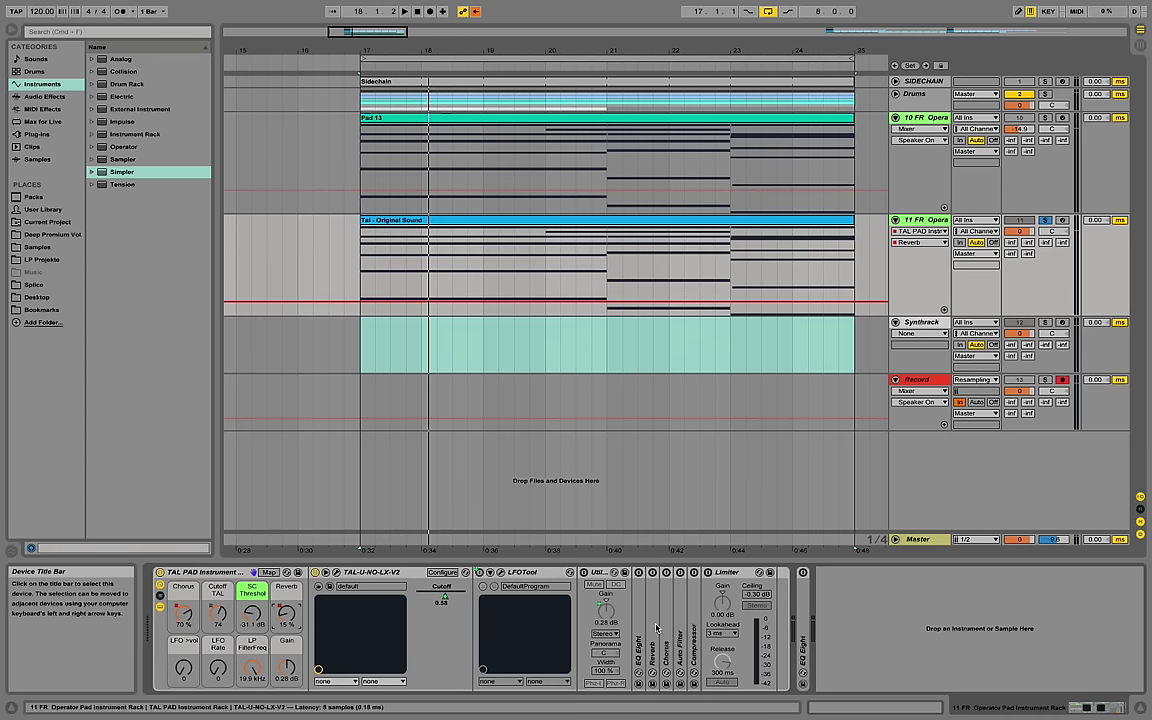
Raise the rack's Cutoff TAL macro to 127 and check the filter frequency in the TAL-U-NO-LX window.
click(443, 596)
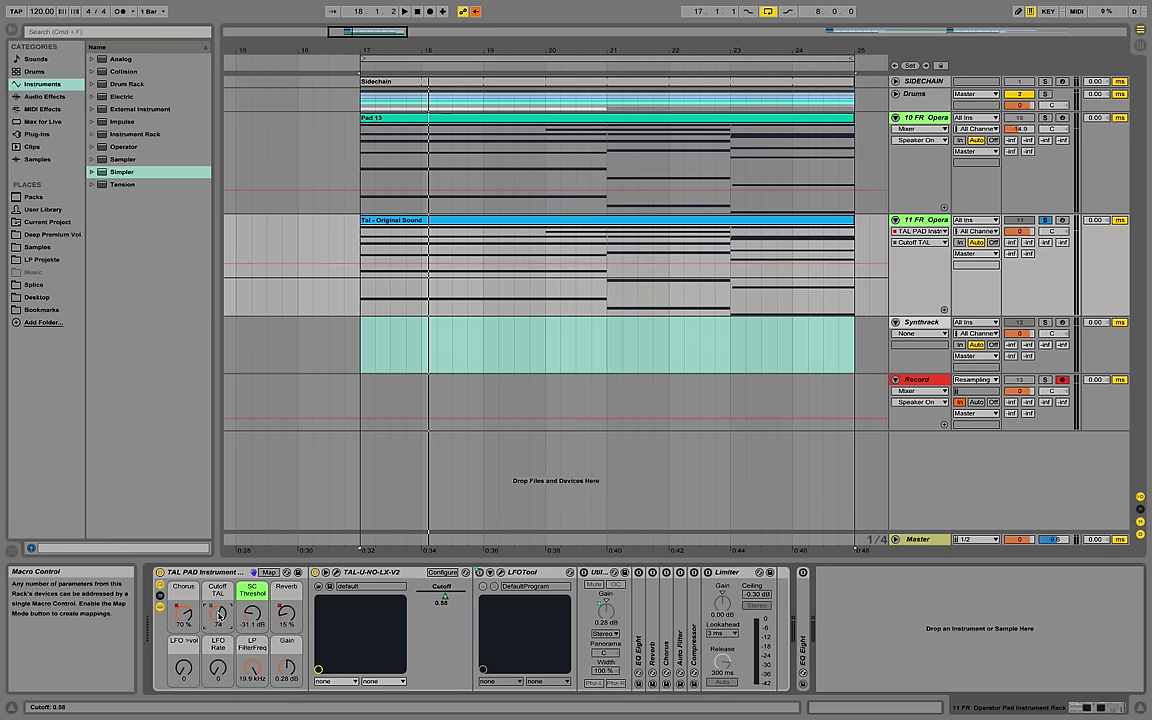
drag(217, 617, 217, 570)
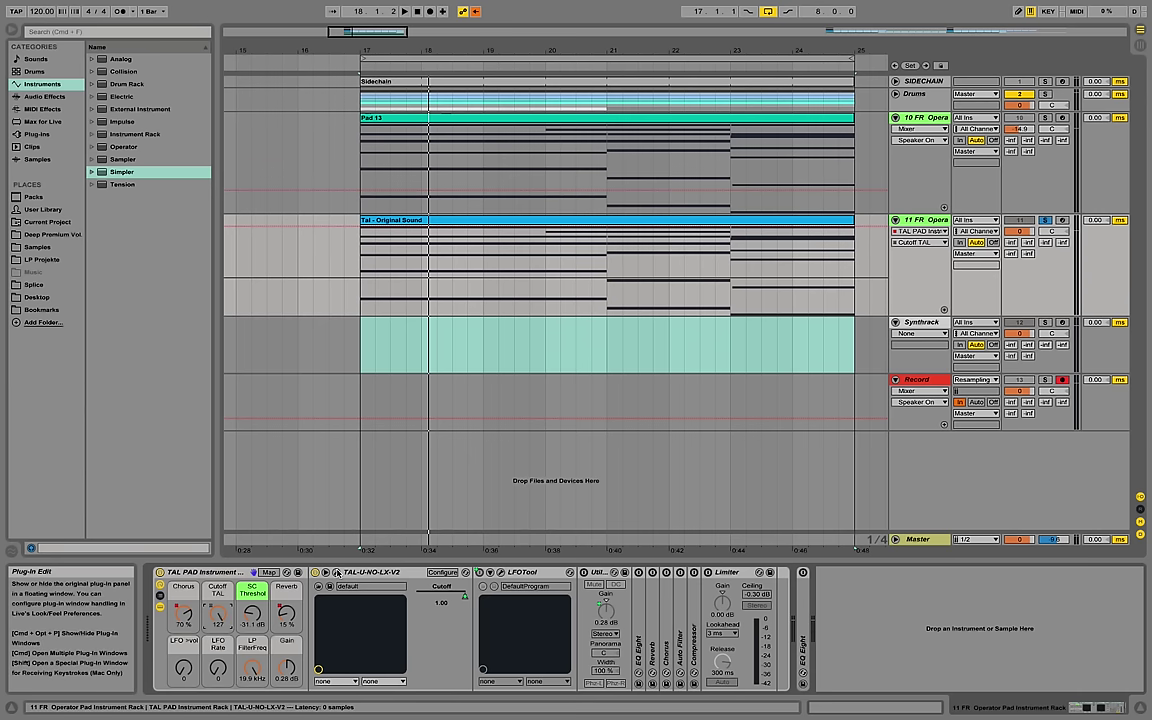
click(326, 572)
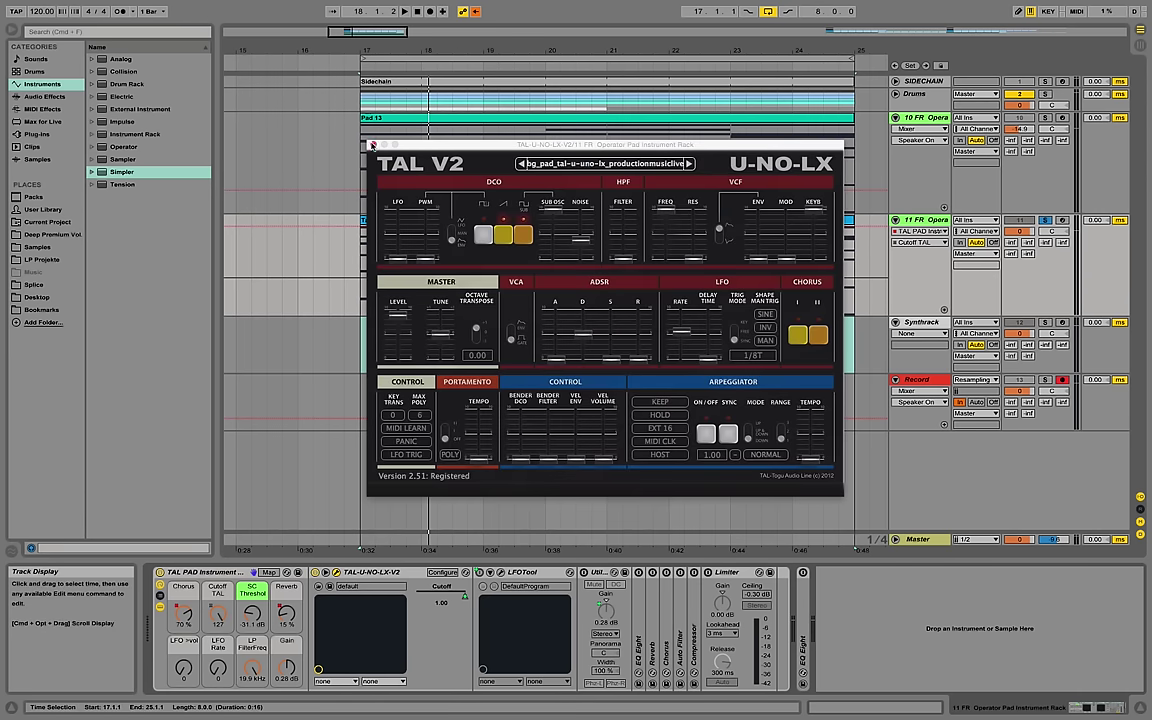
click(372, 145)
Lower track 11's volume to -8.7 dB and play the soloed pad to check its level.
drag(1025, 234, 1025, 235)
key(space)
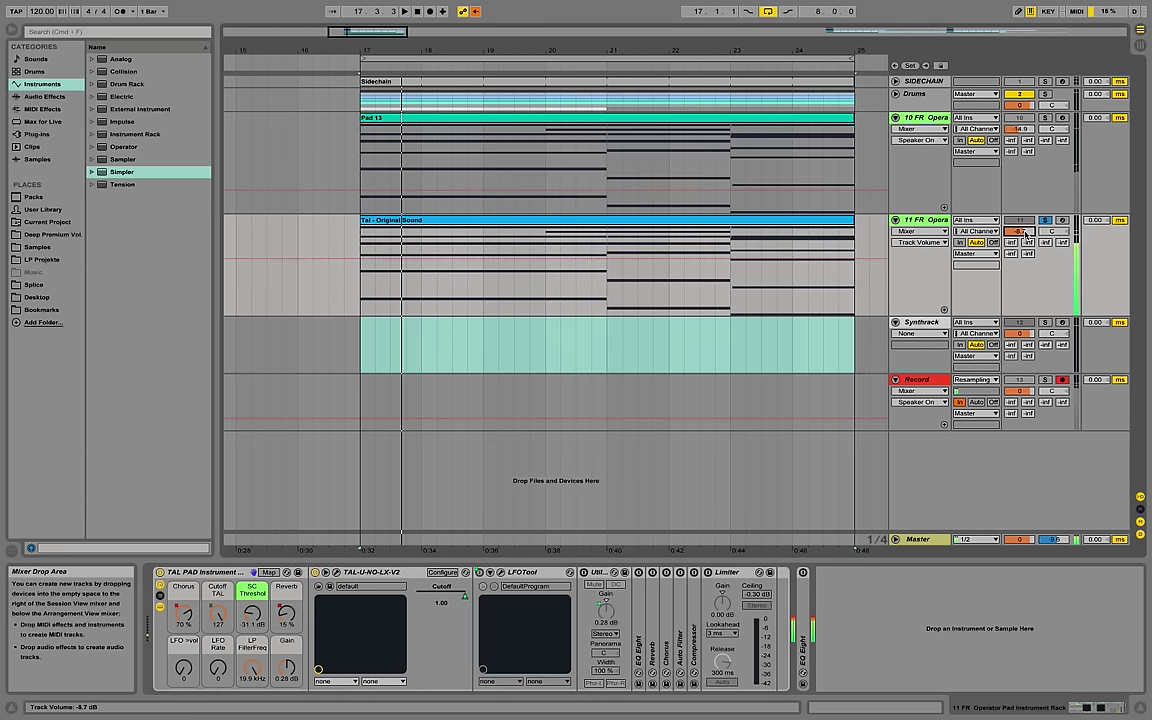
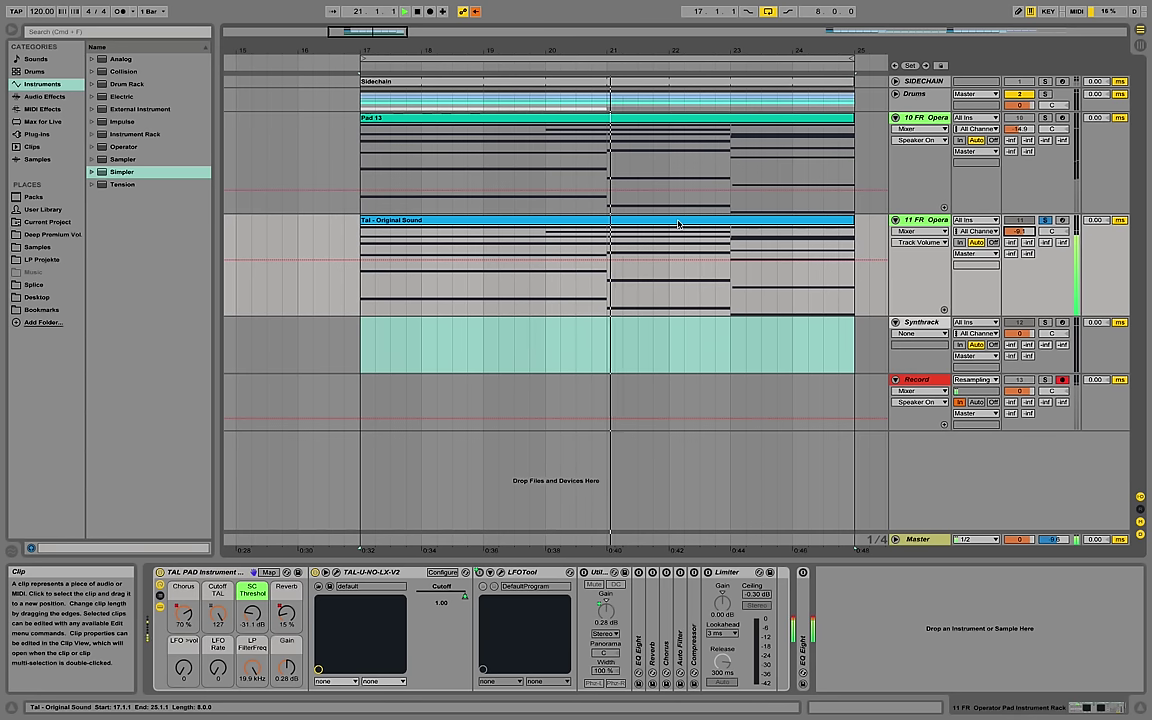
Stop playback, duplicate track 11 with its clip and device rack, and solo the duplicate.
key(space)
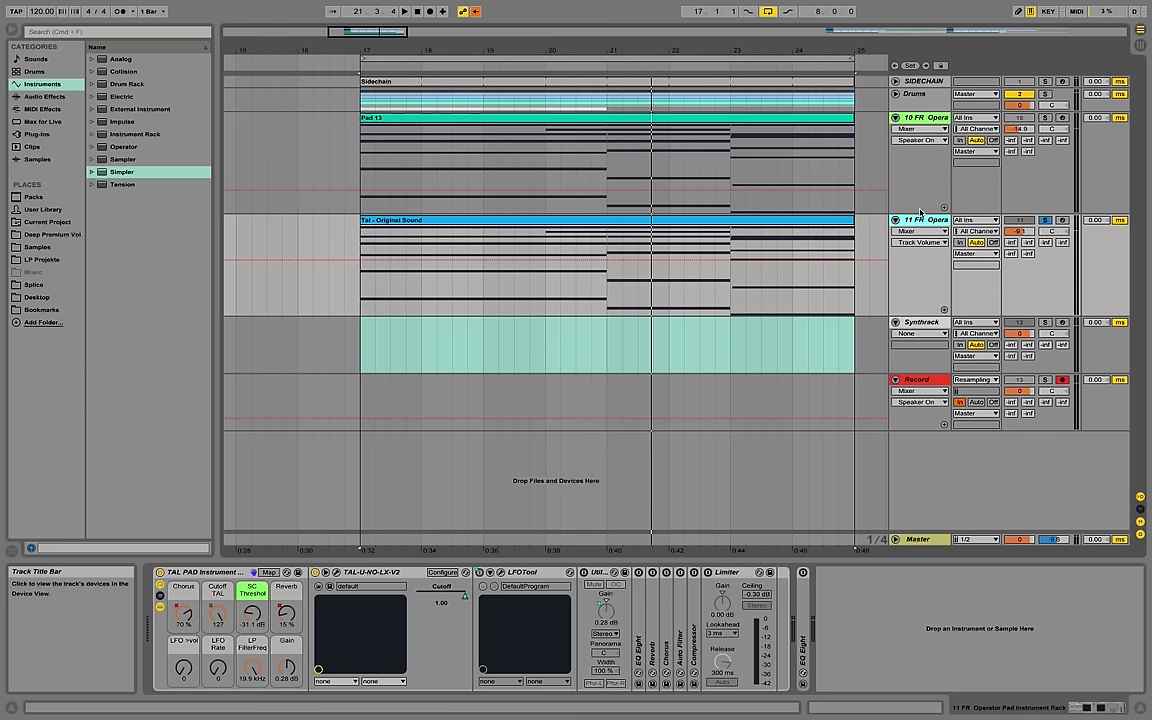
right_click(936, 219)
click(963, 240)
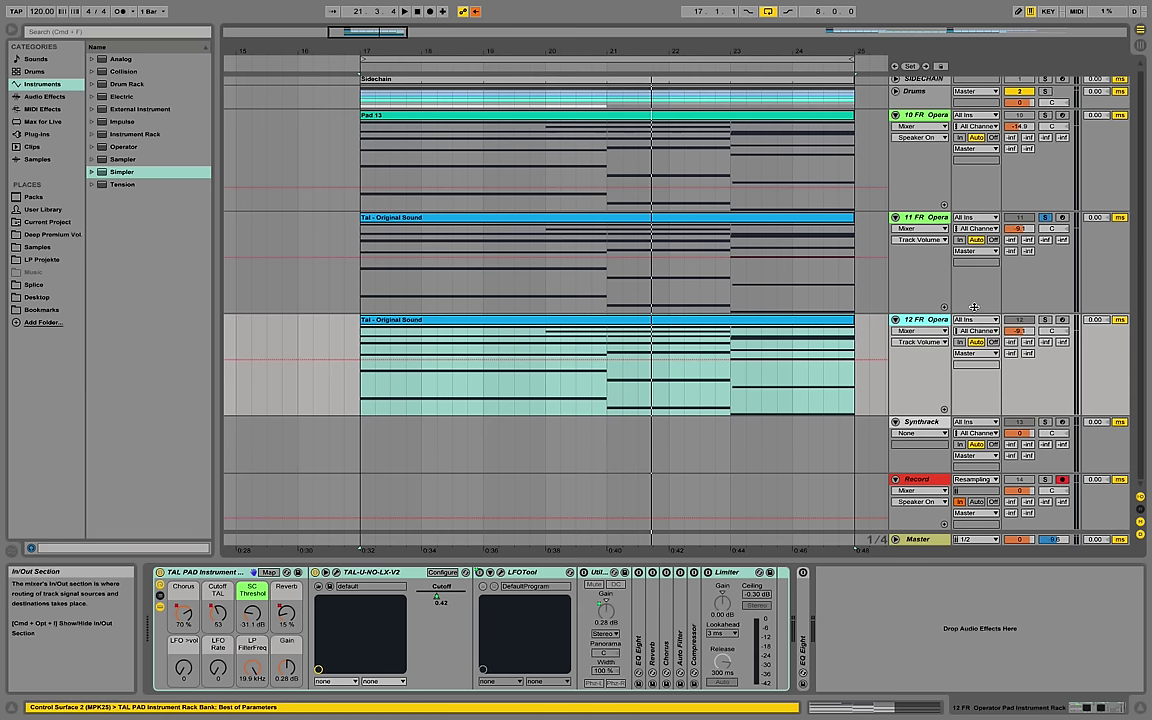
click(1046, 320)
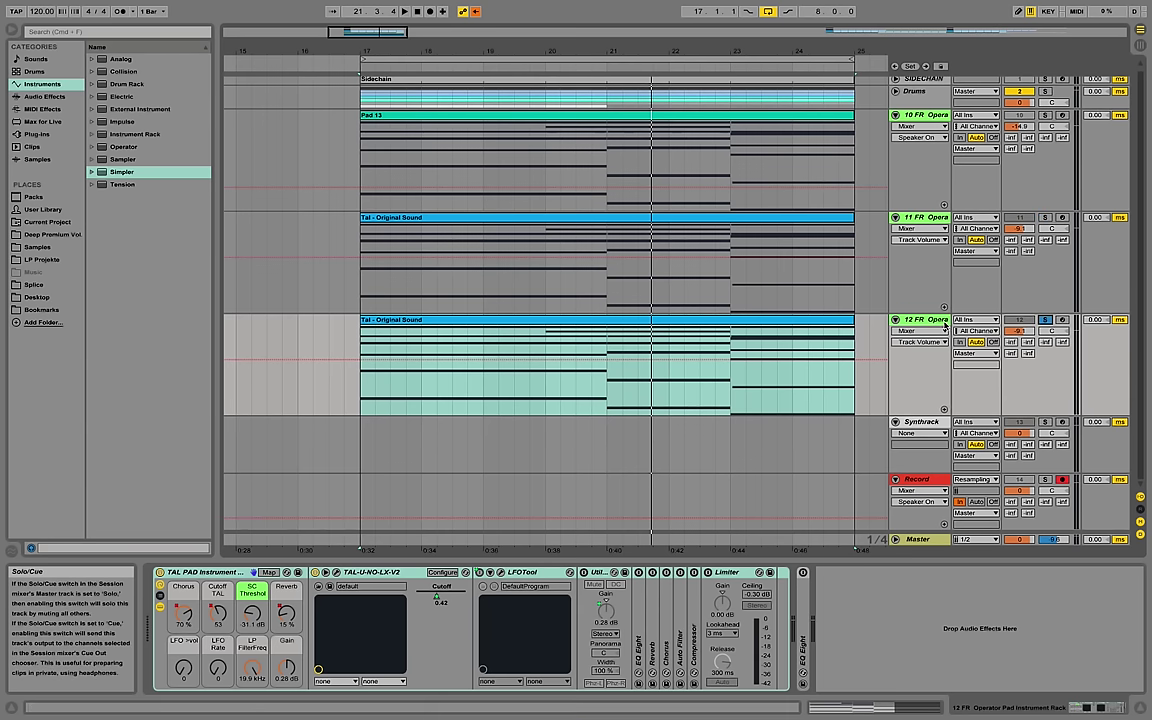
Open the Tal - Original Sound clip on track 12 and delete the chord notes around the first C3 note.
double_click(728, 322)
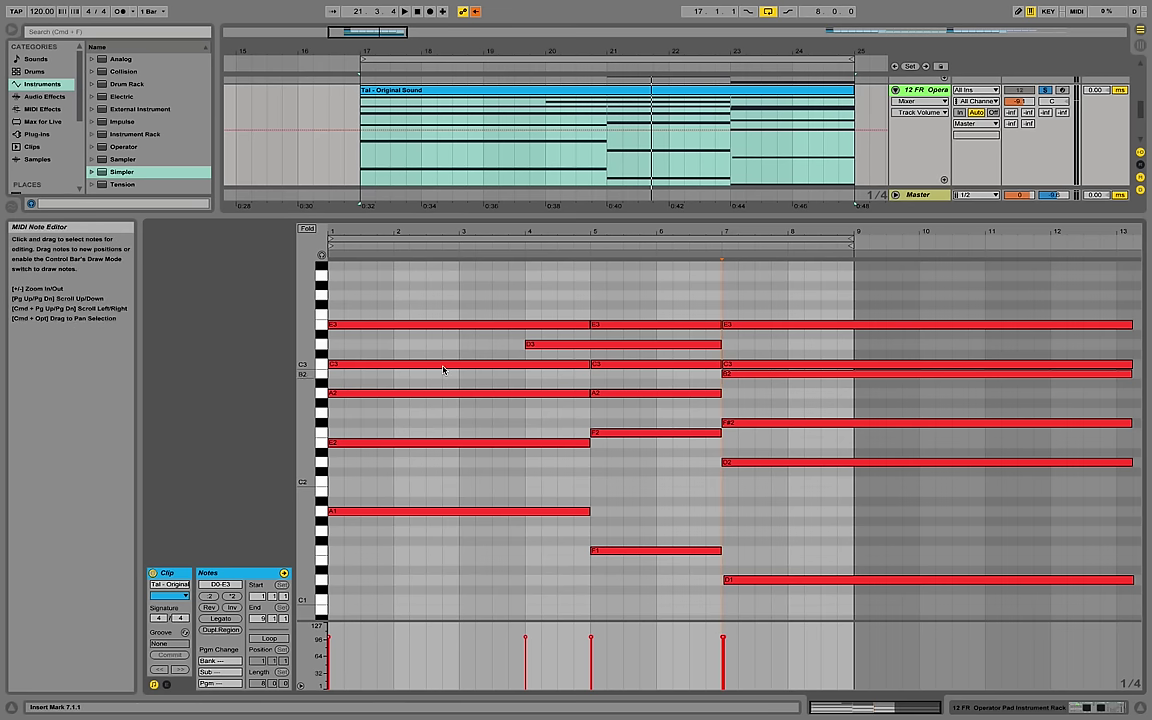
drag(463, 291, 764, 342)
key(Delete)
drag(484, 372, 776, 572)
key(Delete)
drag(648, 318, 725, 398)
key(Delete)
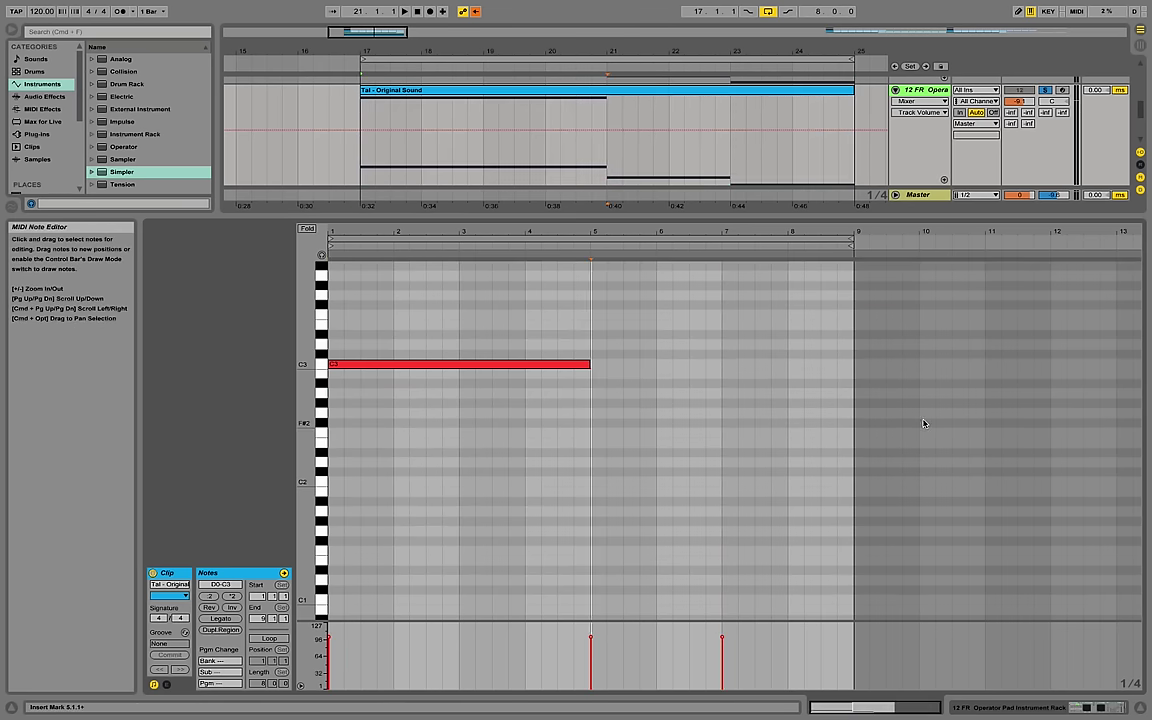
Align the C3 note's start with the clip's beginning and delete the leftover low notes.
click(590, 364)
click(590, 364)
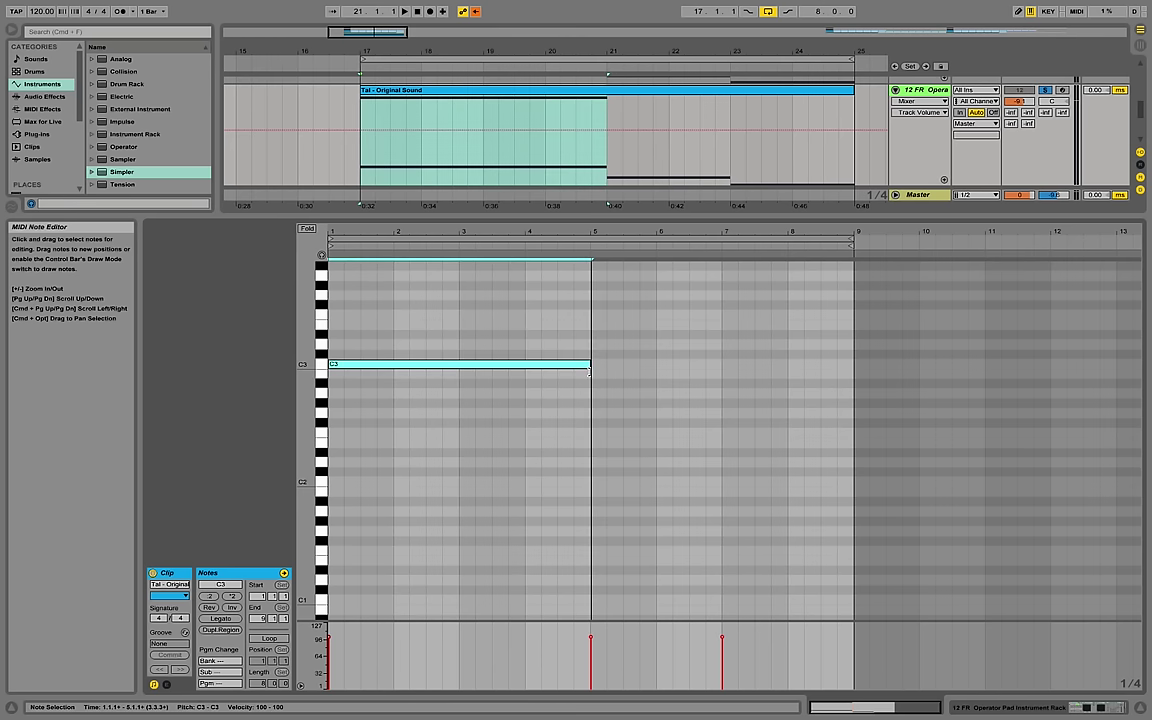
click(324, 364)
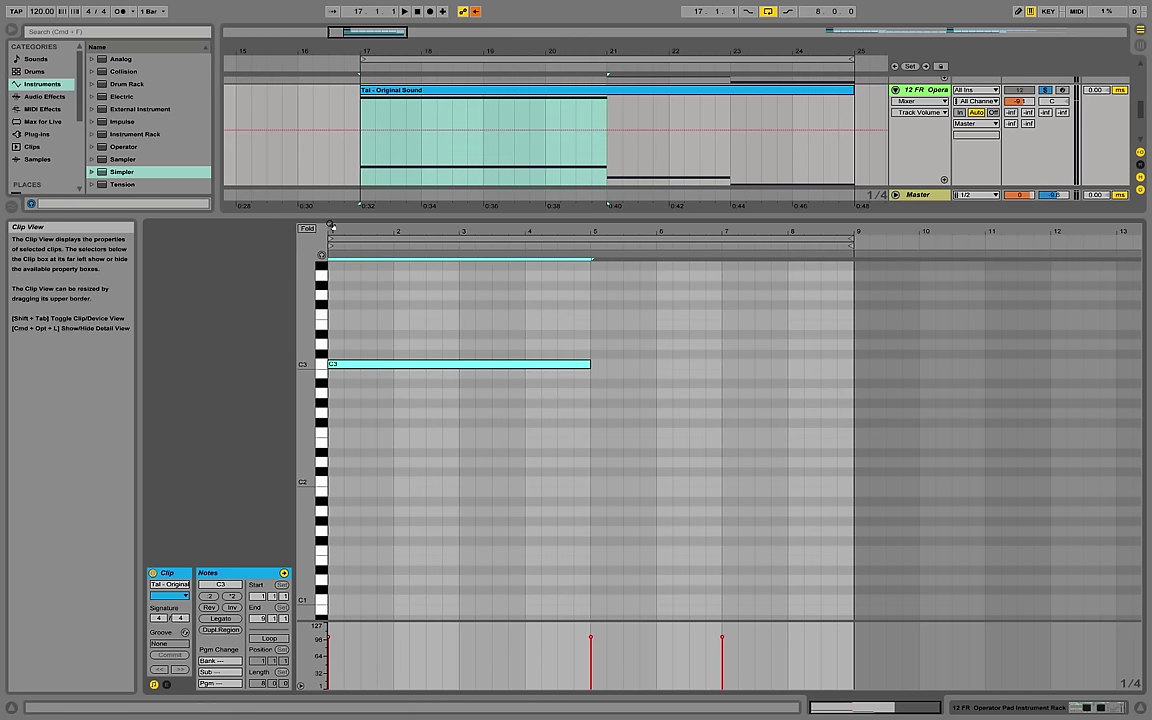
scroll(424, 501, down, 3)
drag(424, 476, 913, 717)
key(Delete)
scroll(398, 357, up, 2)
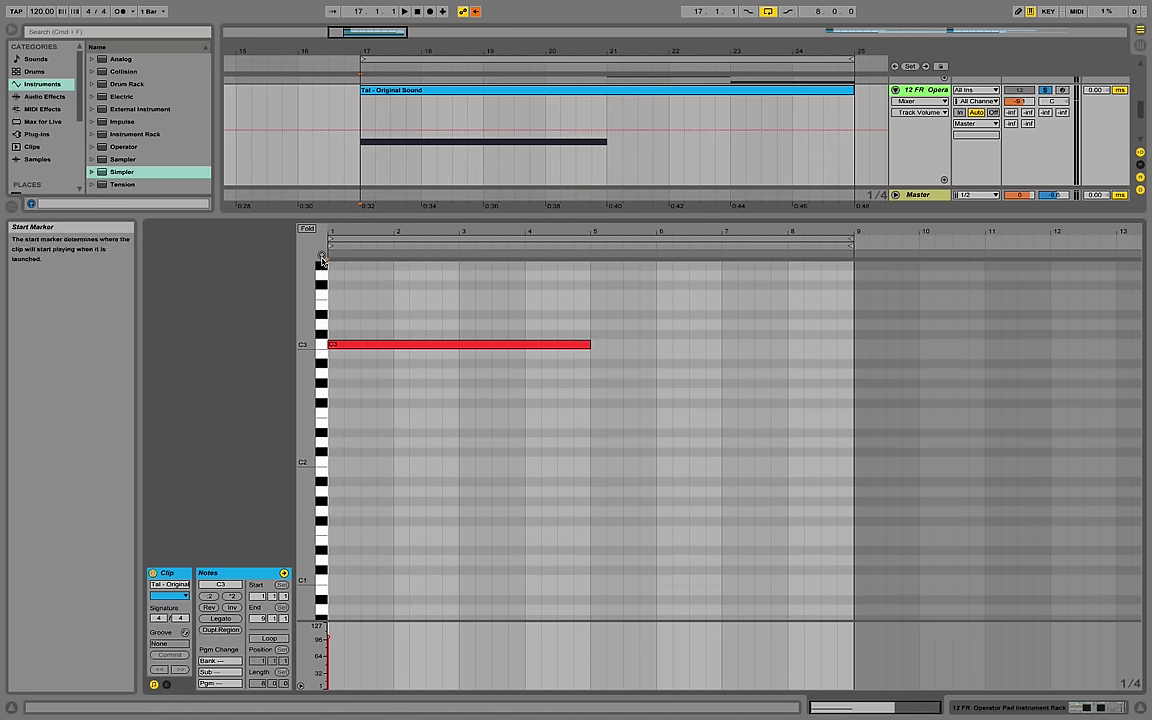
Enable note preview and audition the note in different octaves from C0 up to C5, ending on C3.
drag(379, 274, 430, 456)
drag(550, 419, 441, 334)
key(shift+Up)
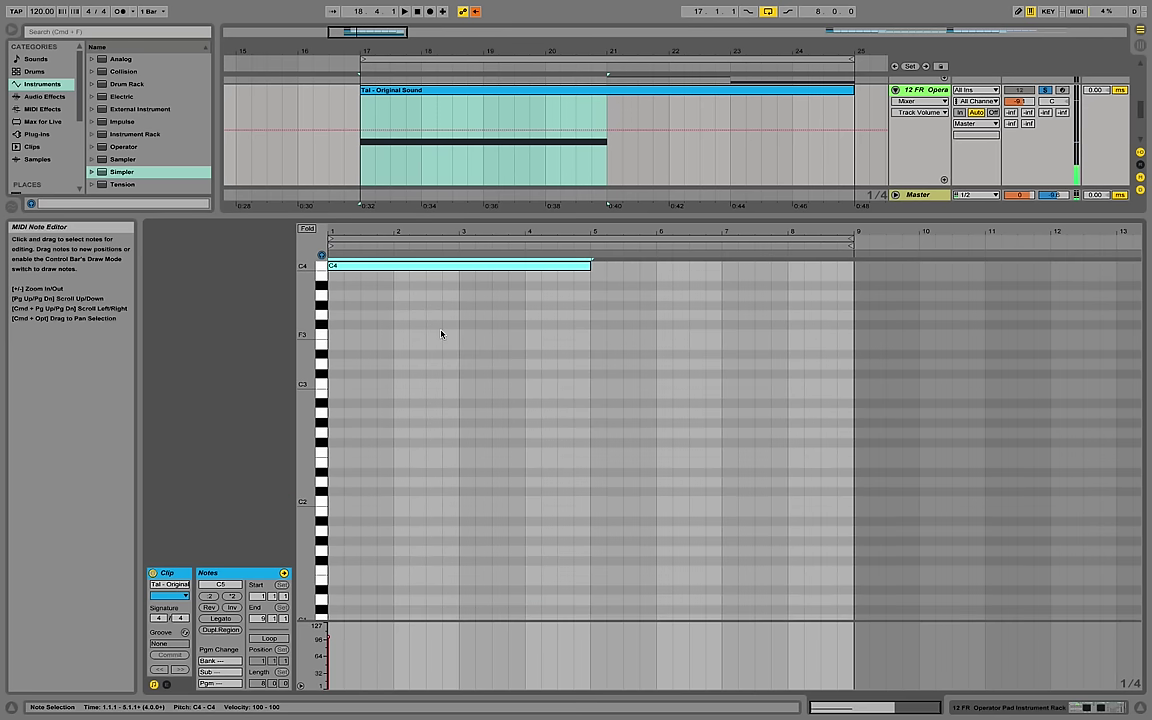
key(shift+Down)
key(shift+Down)
key(shift+Down)
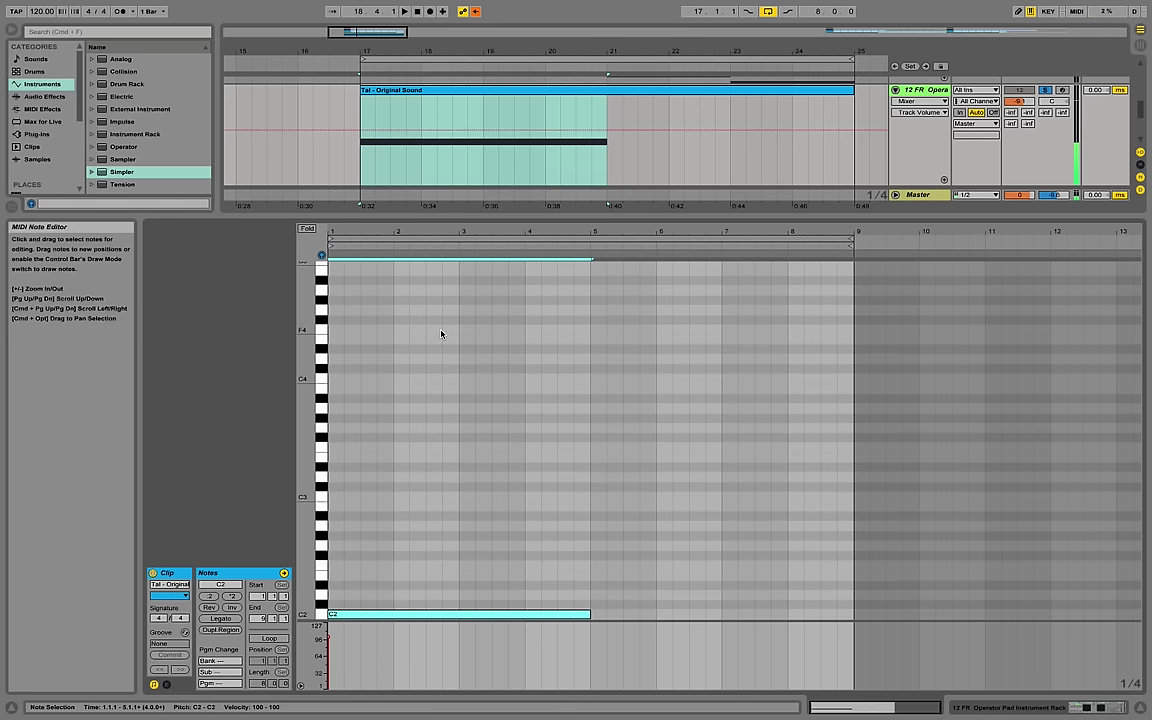
key(shift+Up)
key(shift+Up)
key(shift+Up)
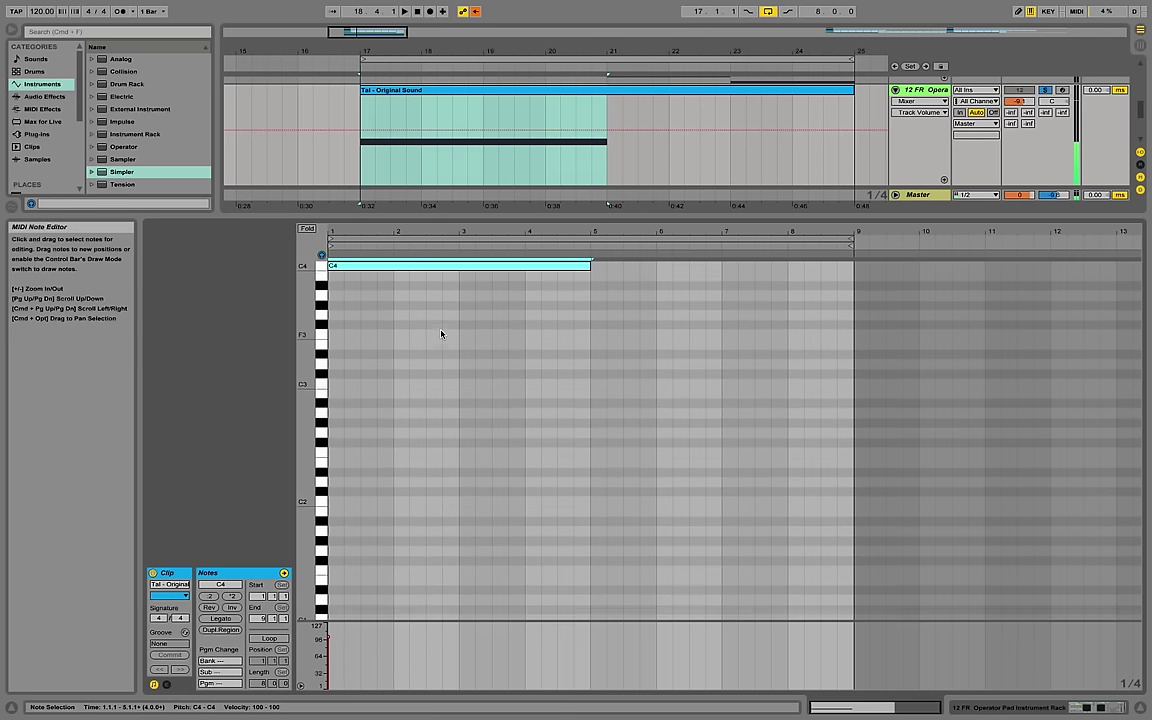
key(shift+Up)
key(shift+Up)
key(shift+Down)
key(shift+Down)
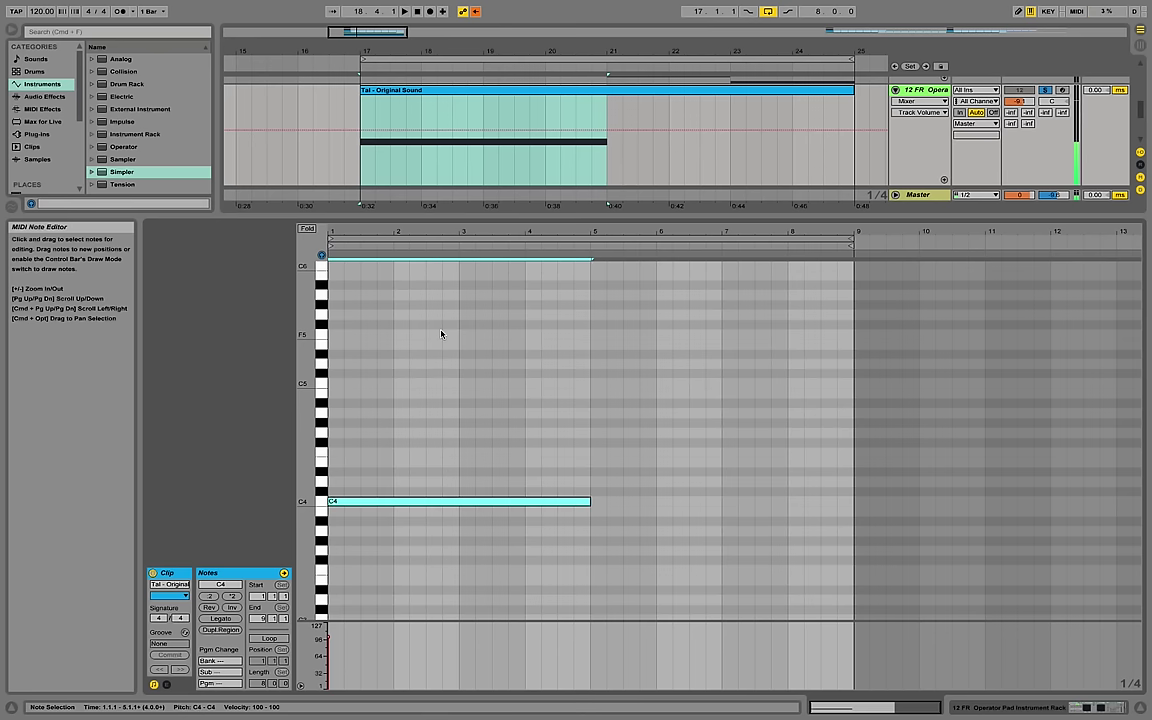
key(shift+Down)
key(shift+Down)
key(shift+Down)
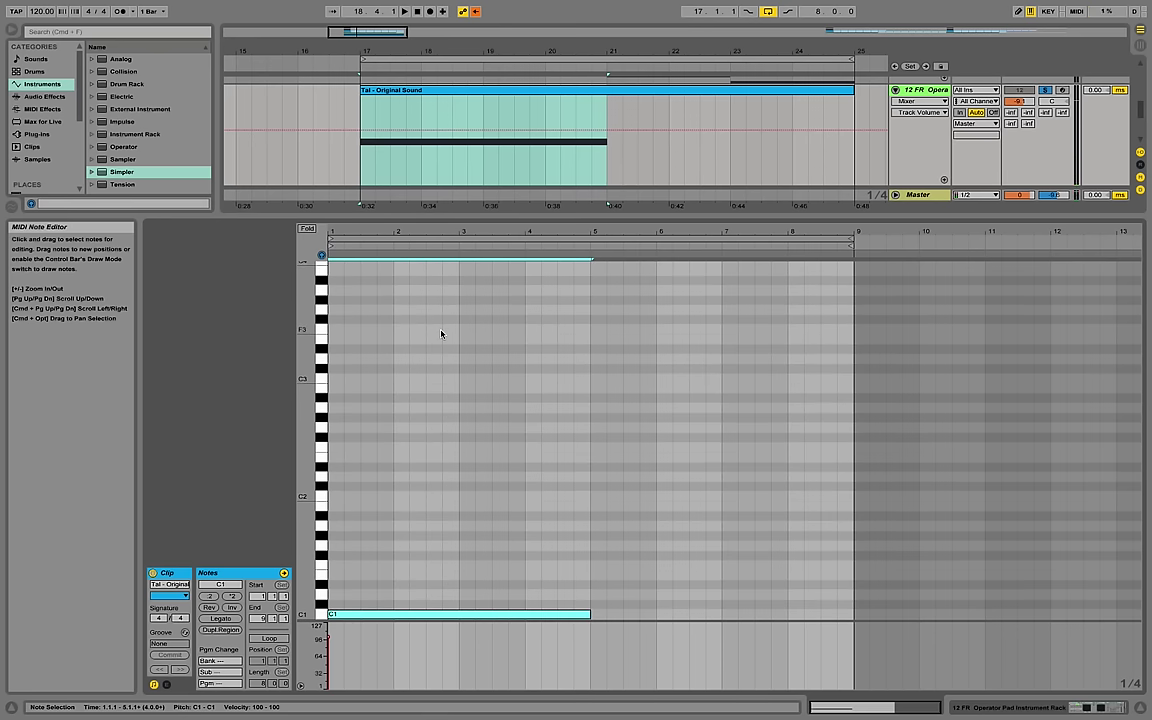
key(shift+Down)
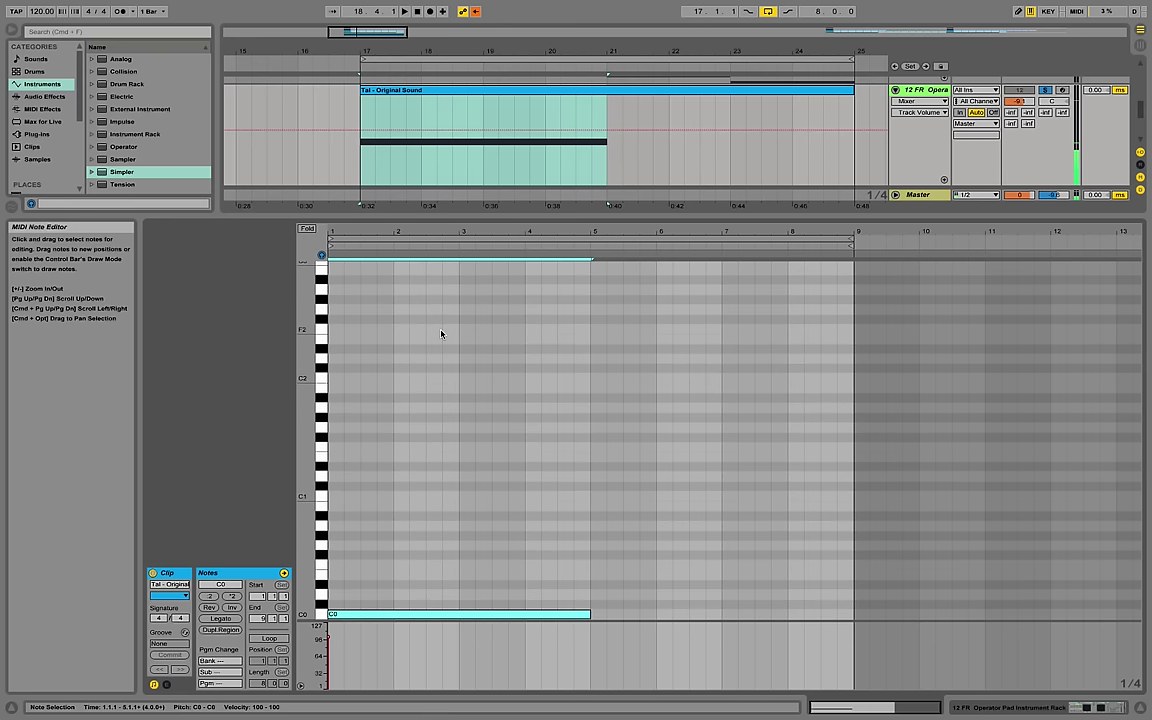
key(shift+Up)
key(shift+Up)
key(shift+Up)
key(shift+Up)
key(shift+Up)
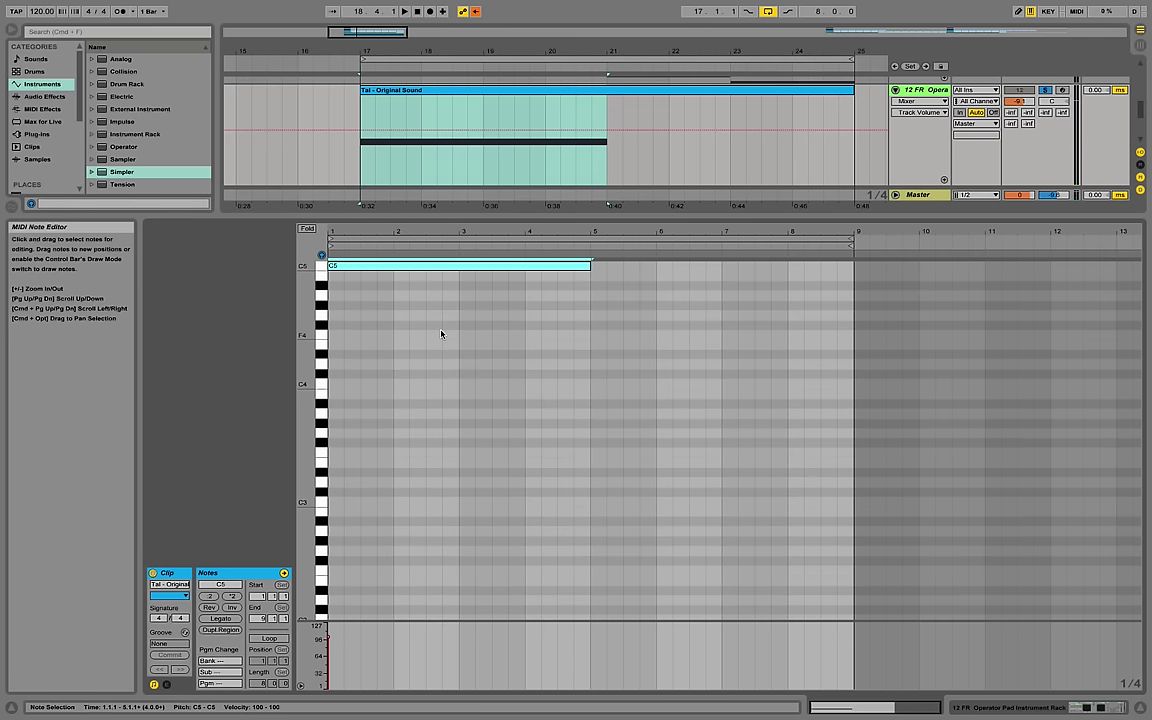
key(shift+Down)
key(shift+Down)
key(shift+Down)
key(shift+Down)
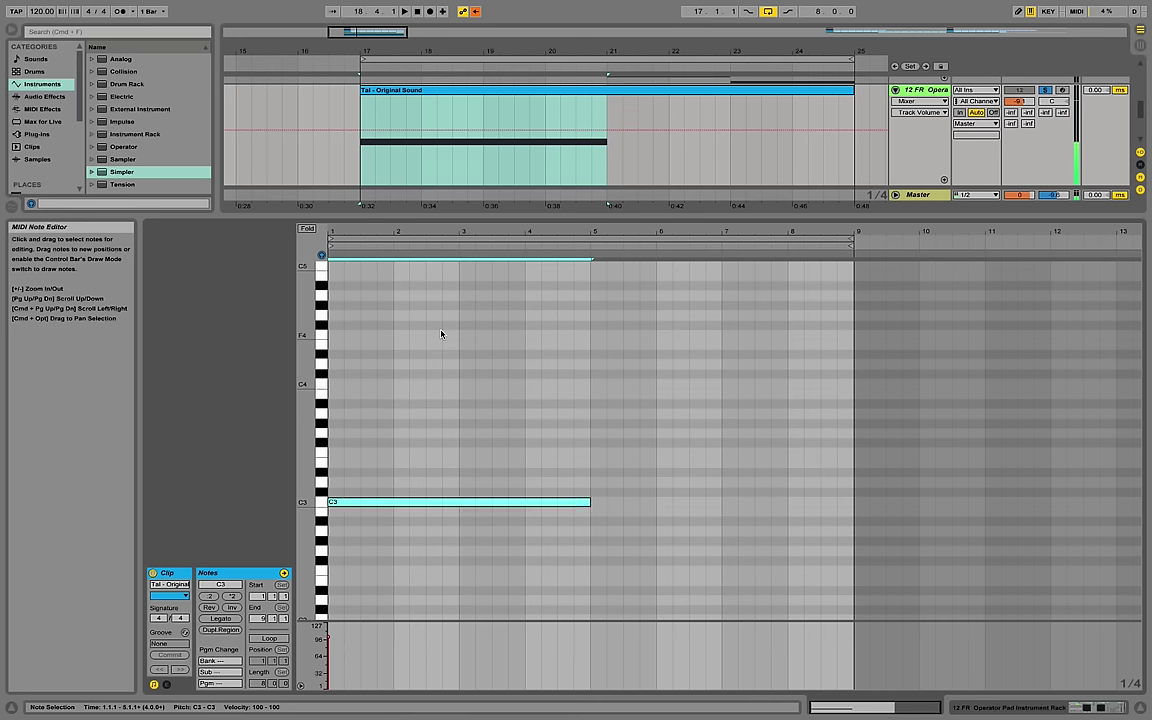
key(shift+Up)
key(shift+Up)
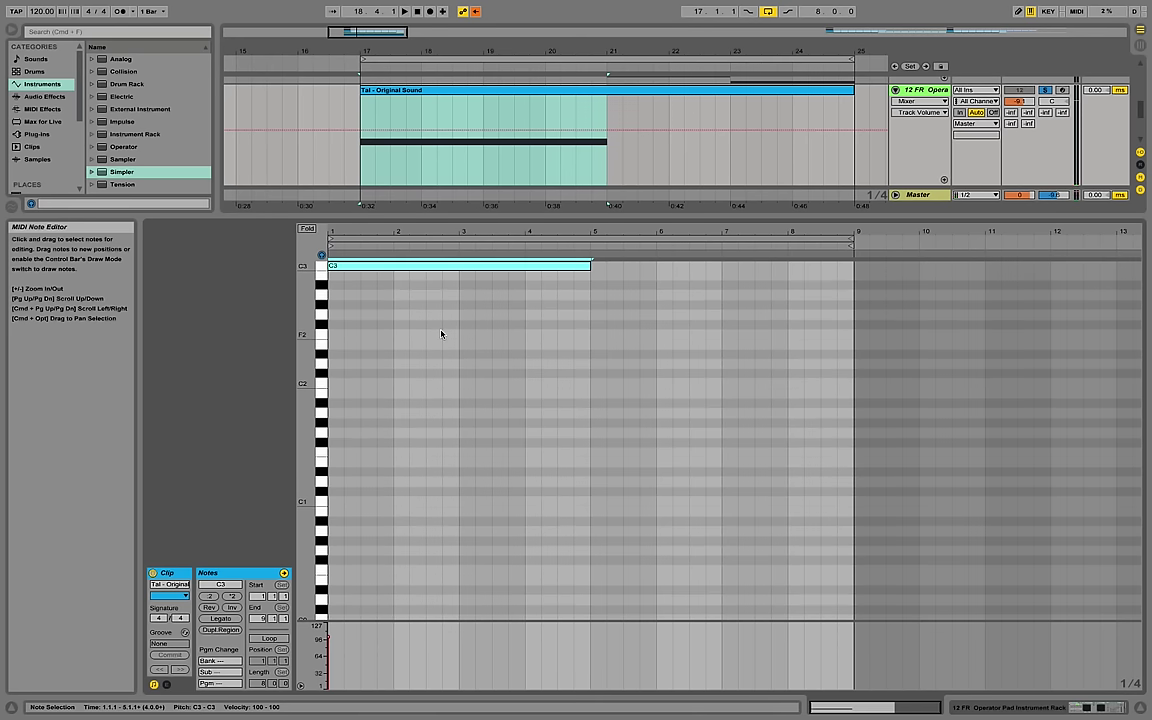
Raise the Cutoff TAL macro of track 12's rack to 127 and play the C3 clip.
scroll(345, 275, up, 3)
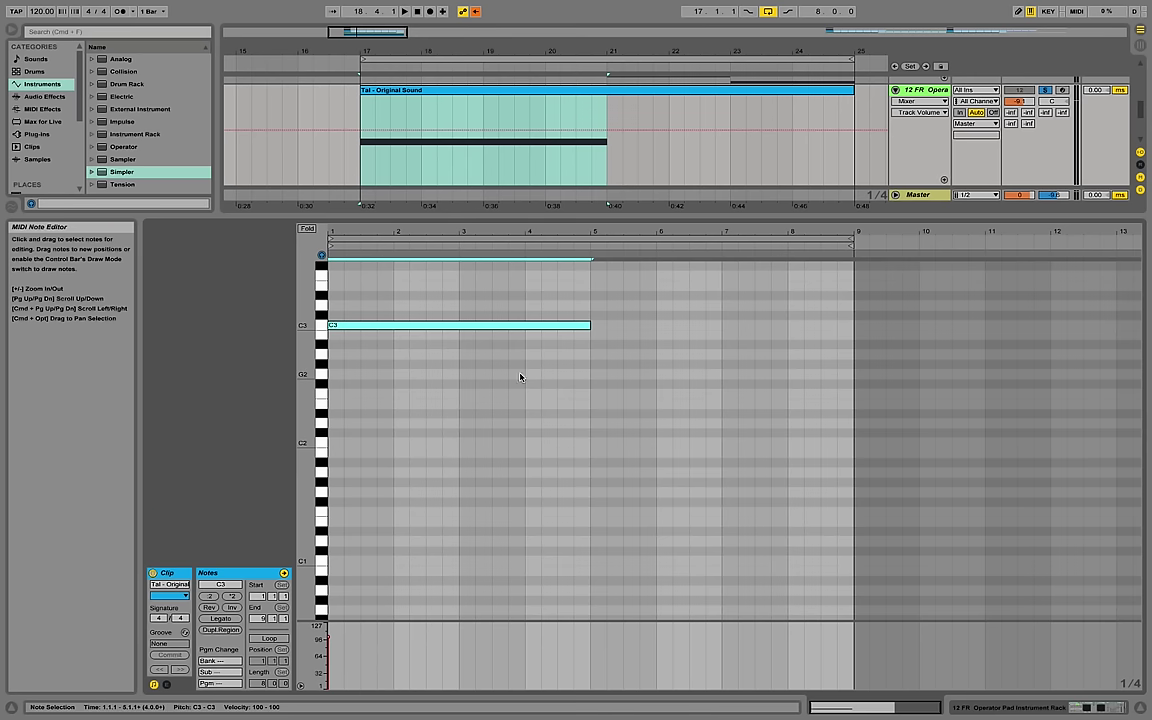
scroll(608, 384, up, 5)
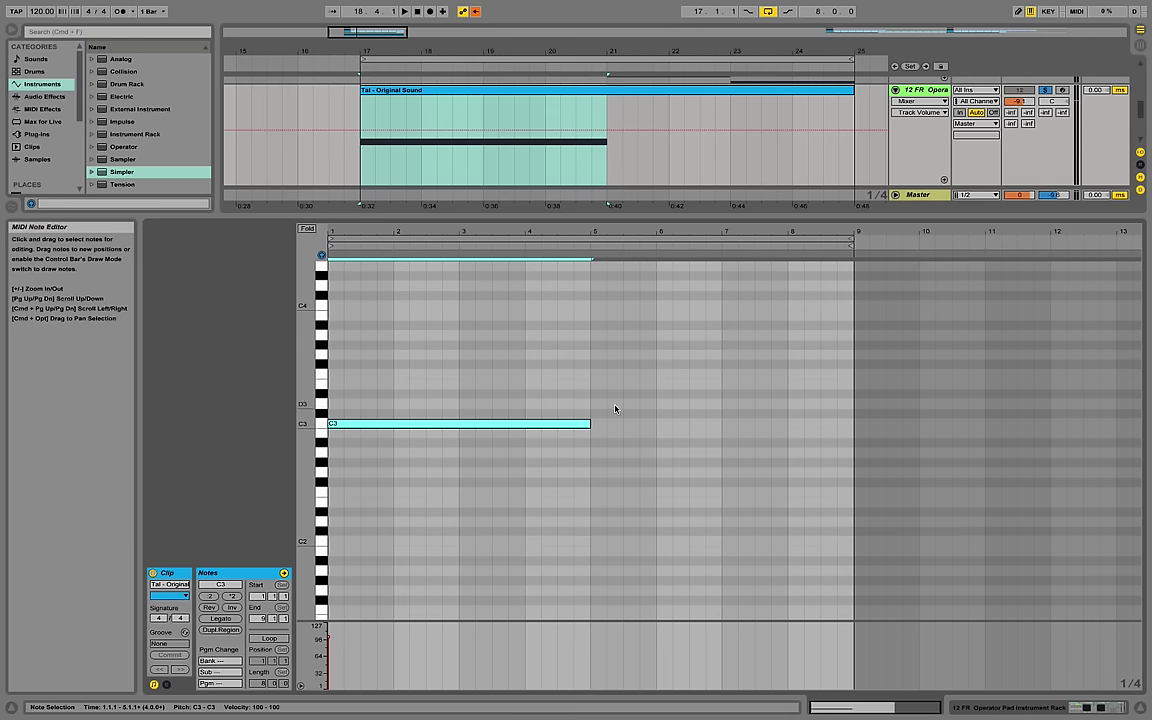
drag(590, 210, 712, 365)
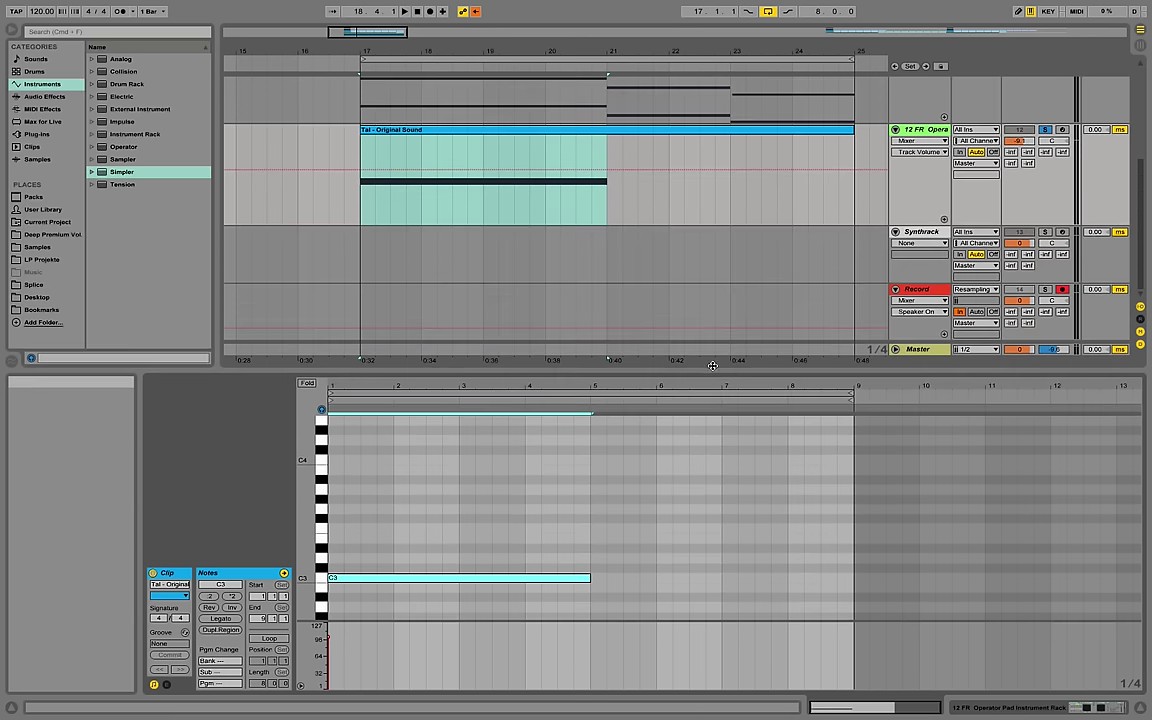
click(919, 130)
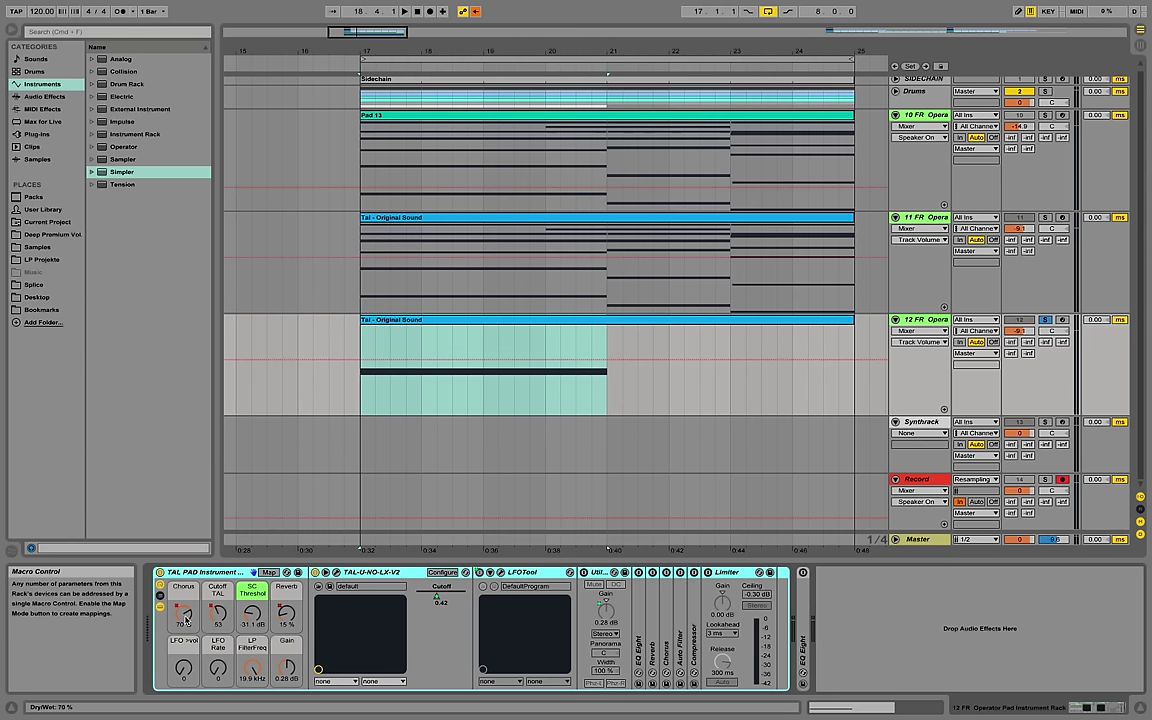
drag(218, 614, 218, 560)
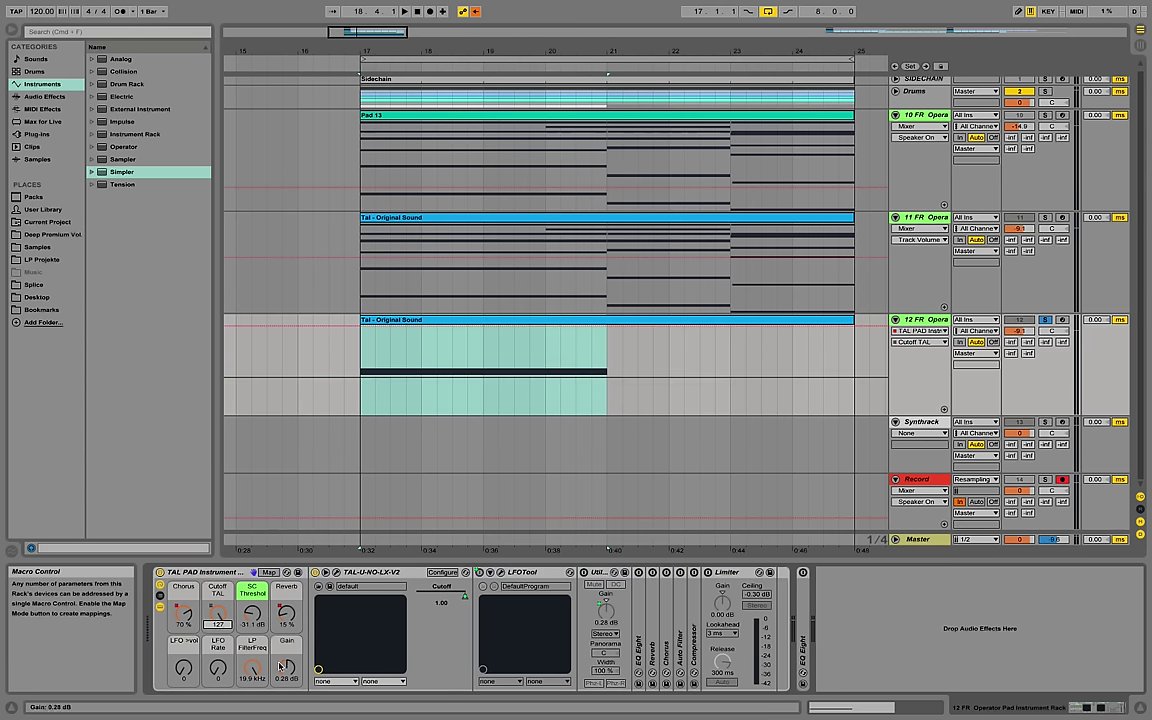
click(450, 321)
key(space)
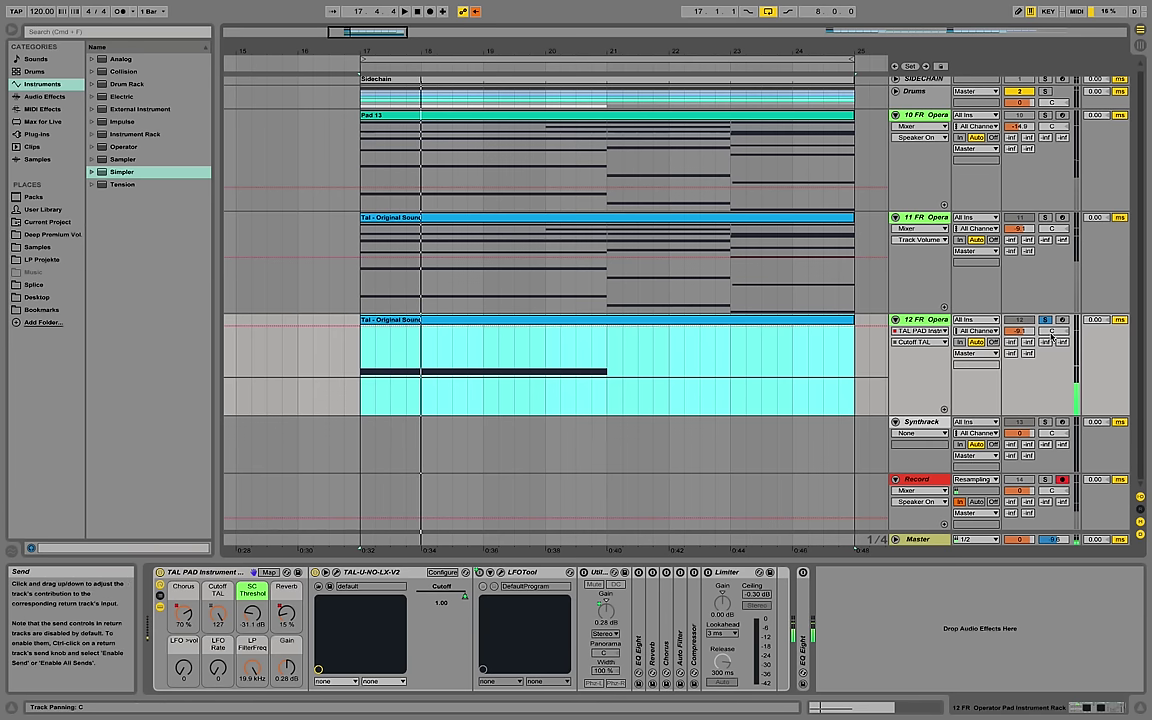
Set track 12's volume to -5.6 dB and play the clip again to check its level.
click(1019, 330)
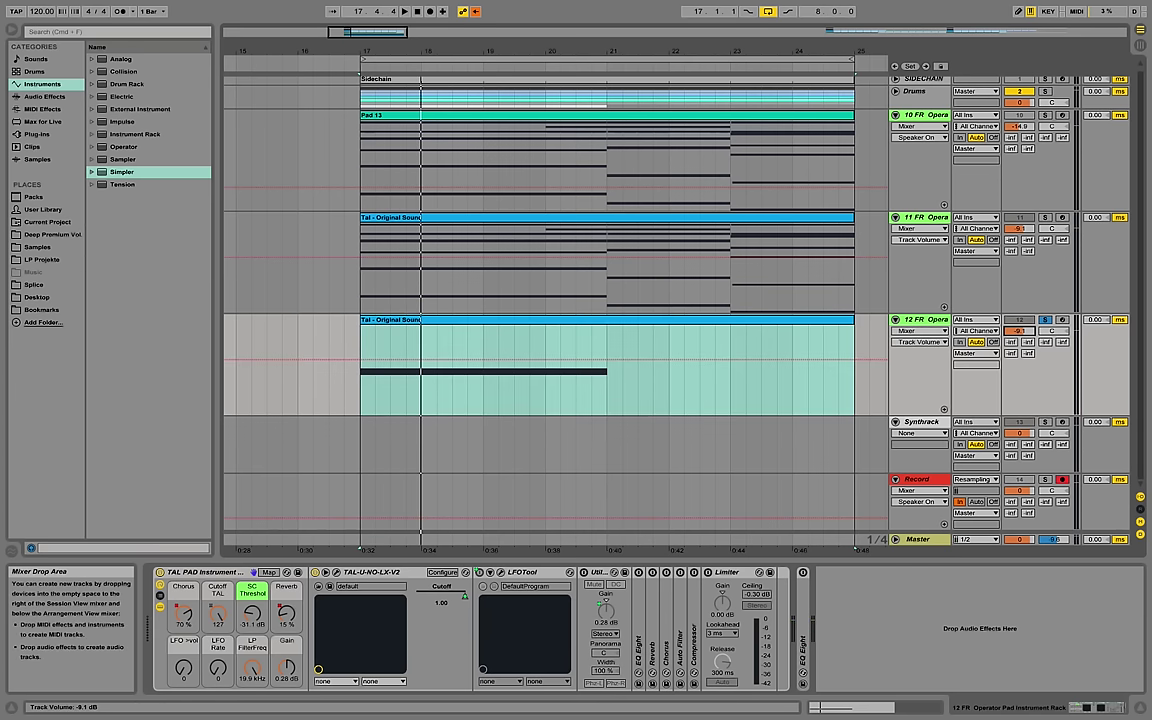
drag(1019, 330, 1019, 306)
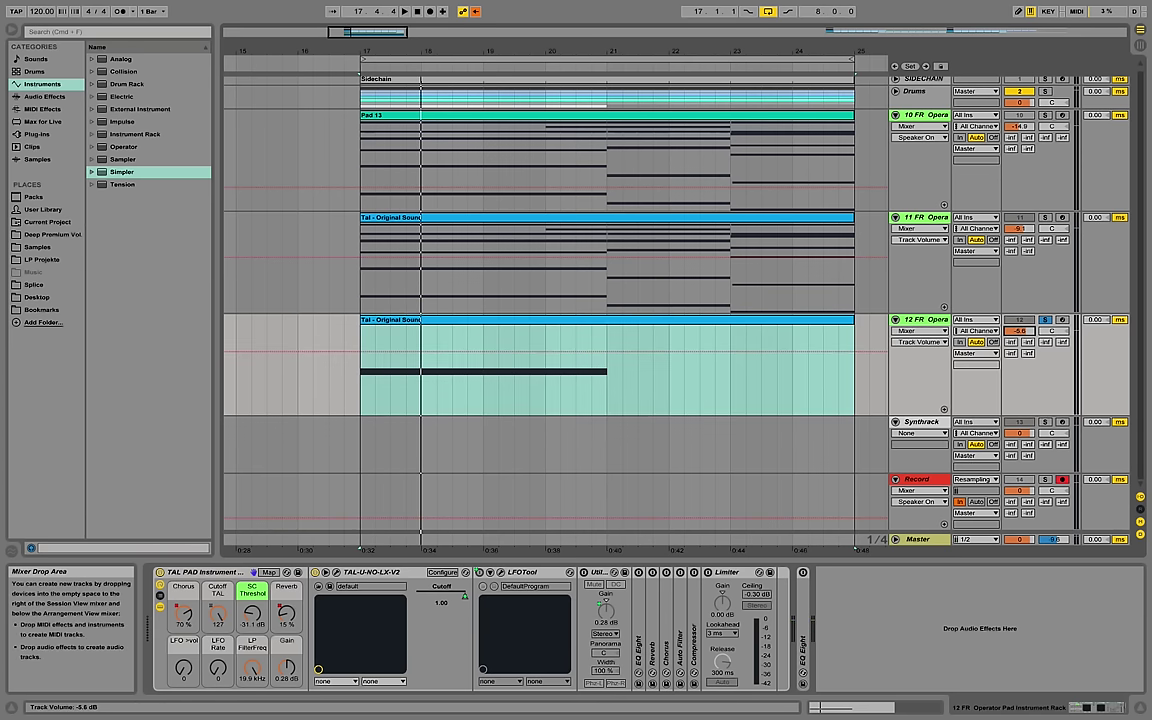
click(400, 320)
key(space)
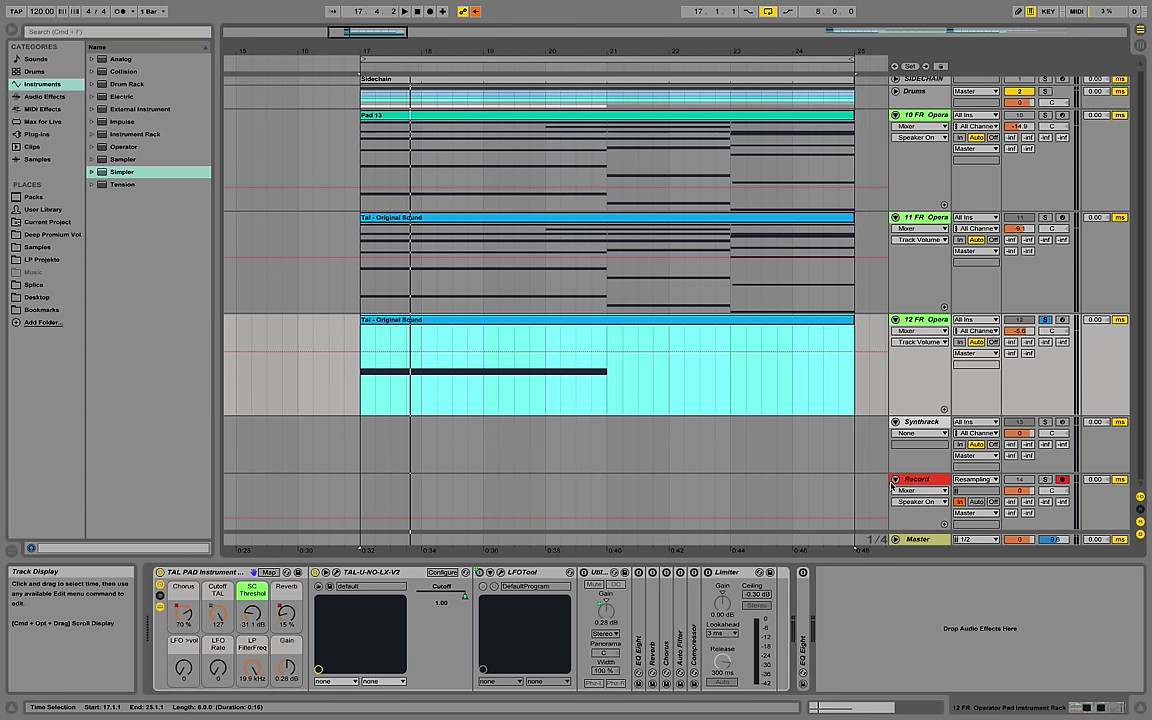
Record the soloed C3 note onto the Record track from bar 17 and stop once the note has ended.
click(397, 502)
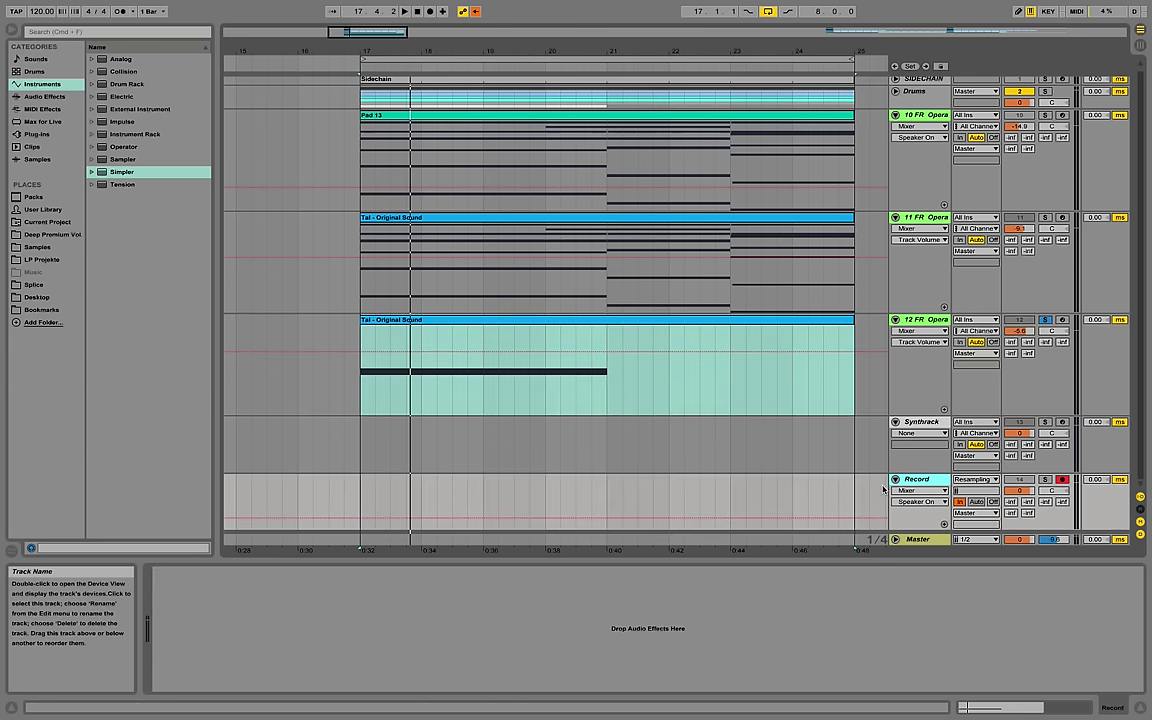
click(363, 489)
click(431, 12)
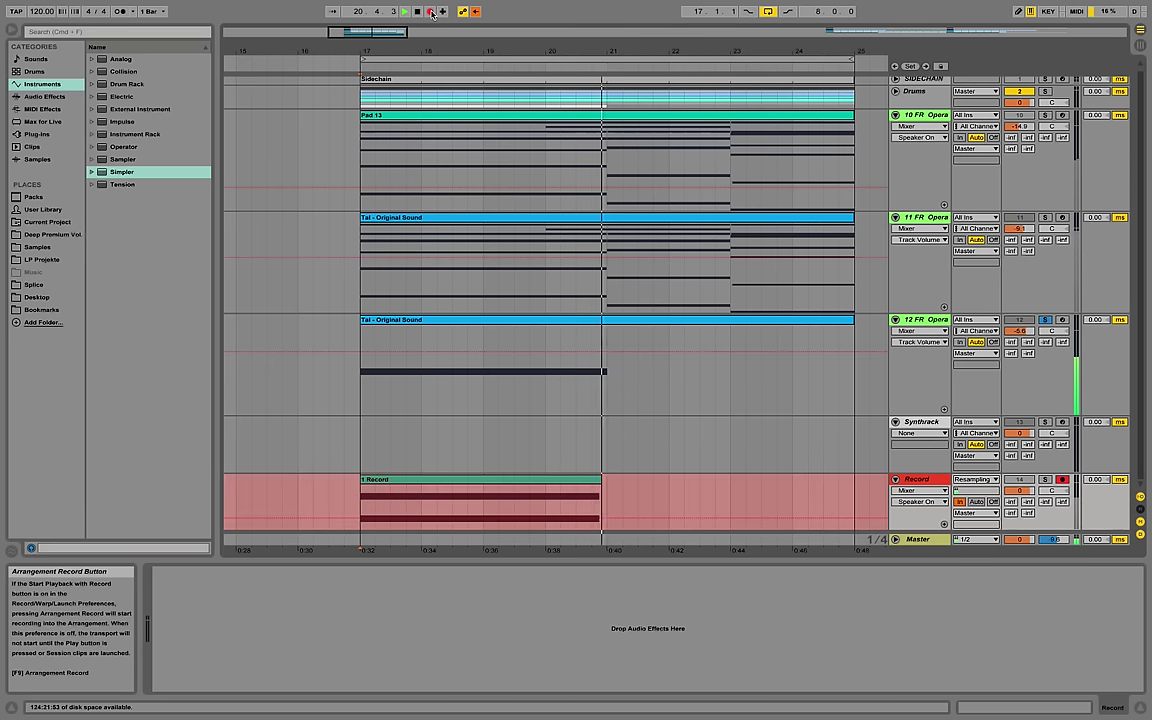
key(space)
Rename the recorded audio clip as Tal Pad C3.
click(502, 486)
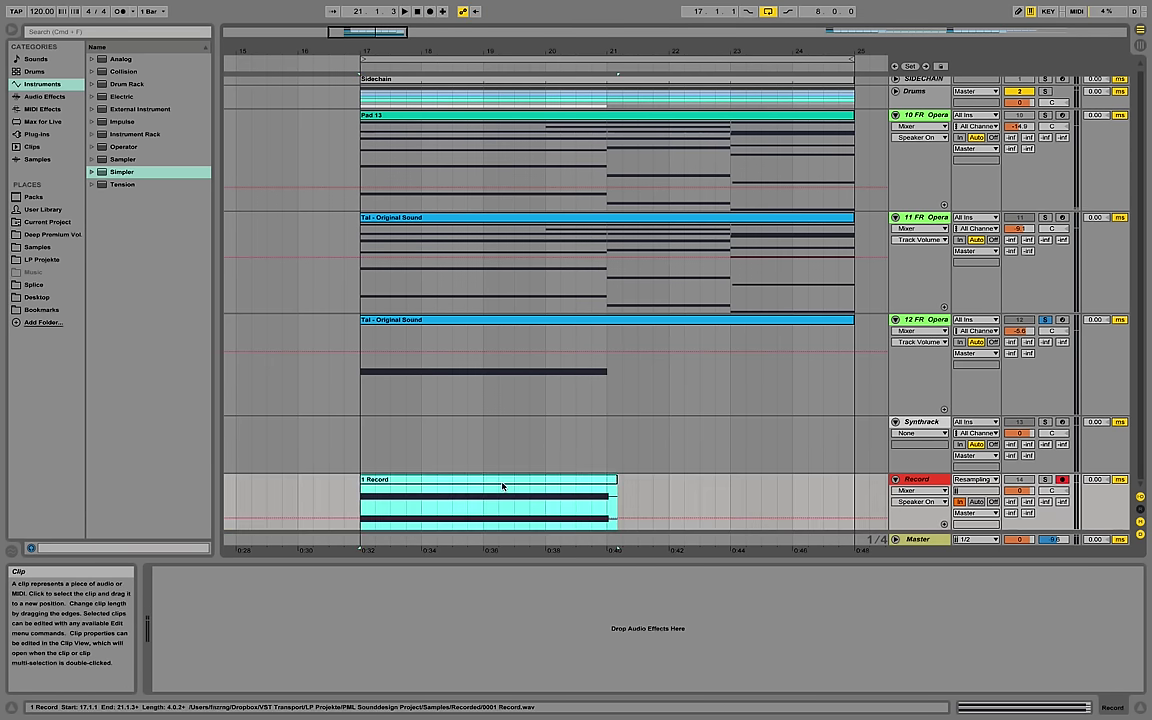
right_click(496, 482)
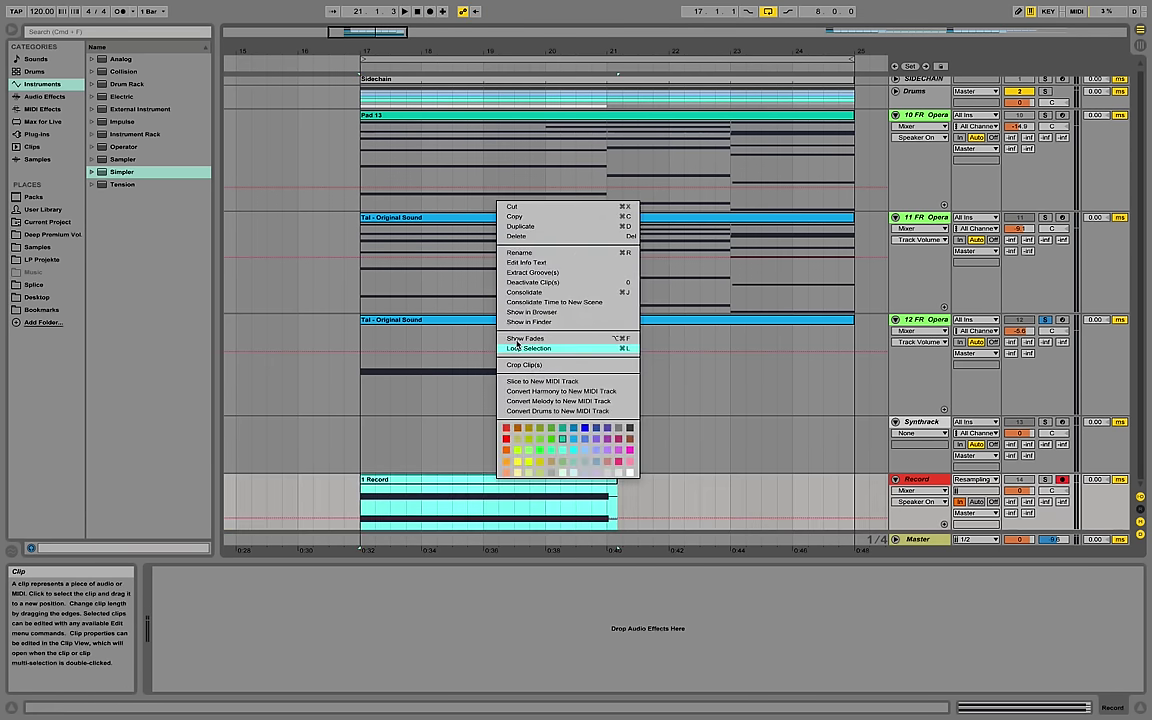
click(547, 254)
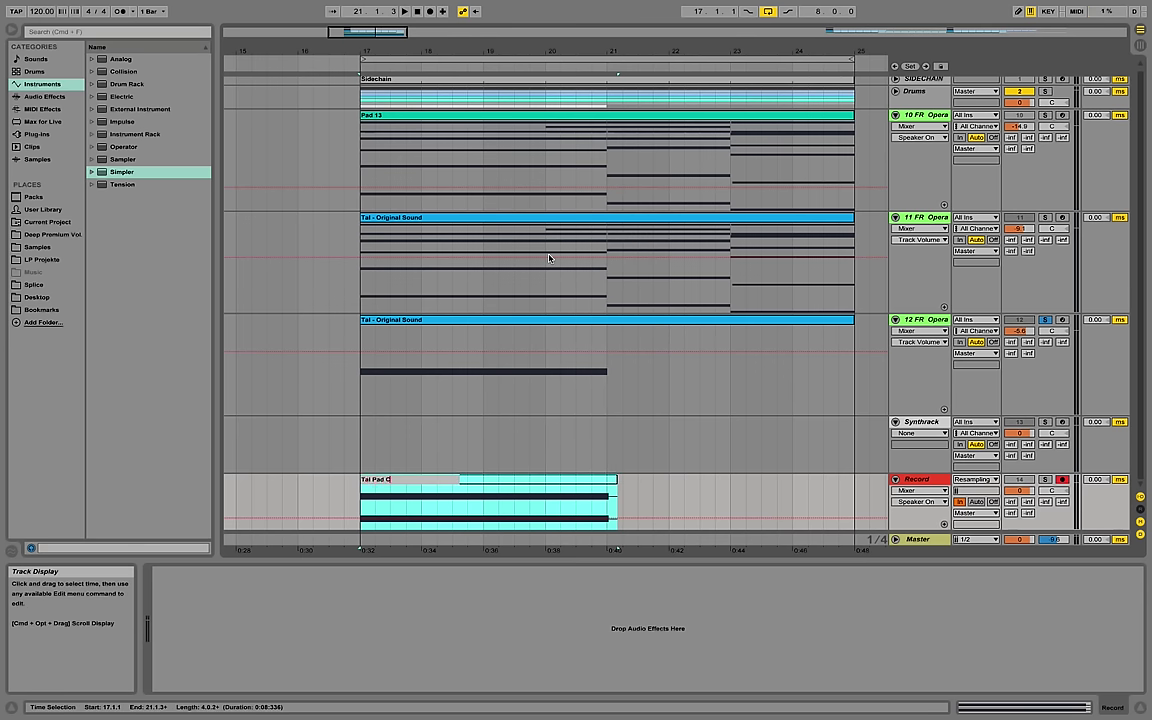
key(Return)
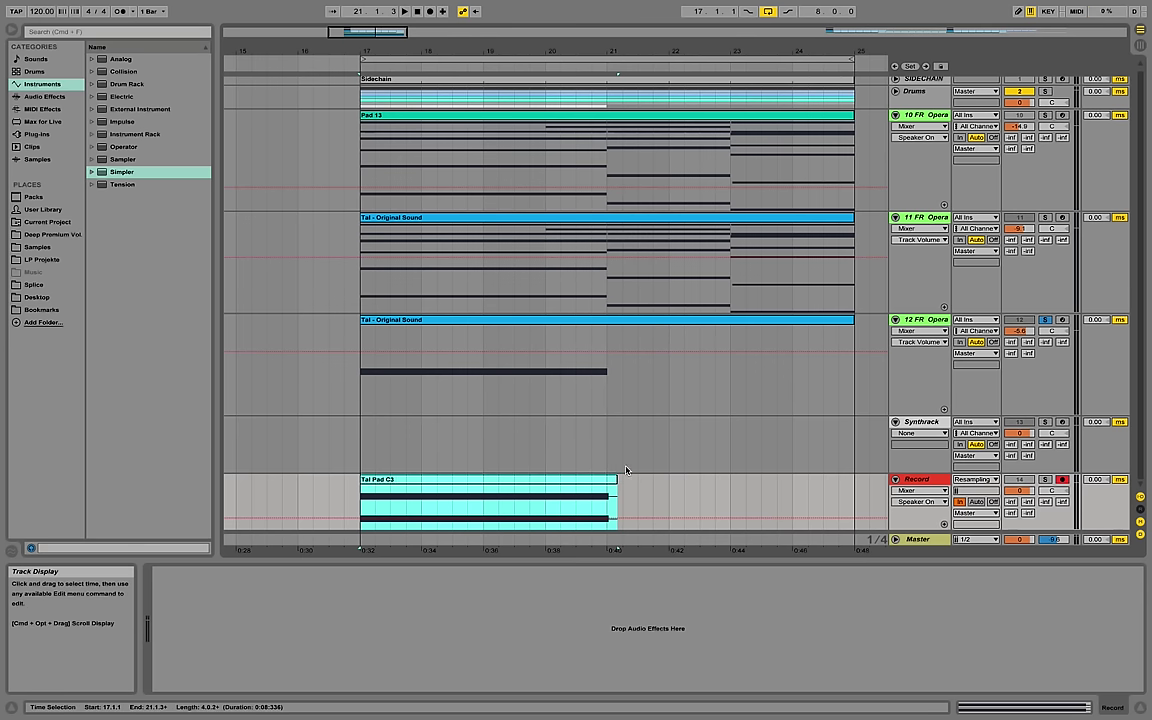
Load the recorded Tal Pad C3 clip as the sample of the Simpler on the Synthrack track.
click(587, 482)
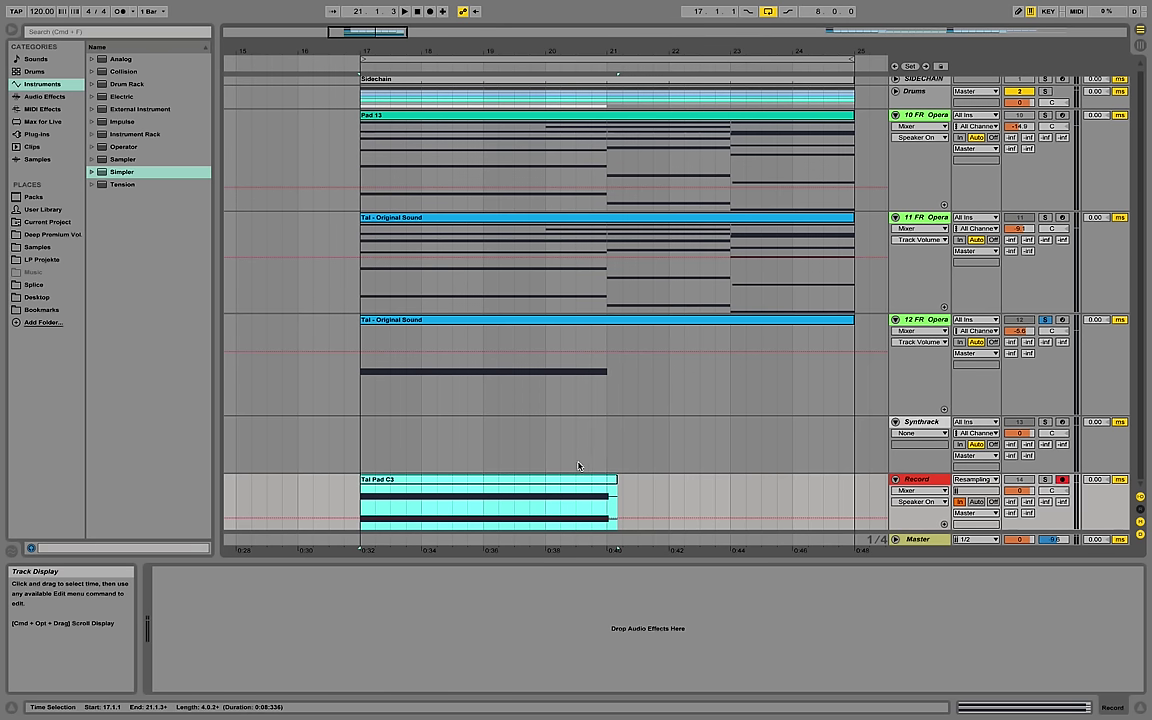
click(928, 424)
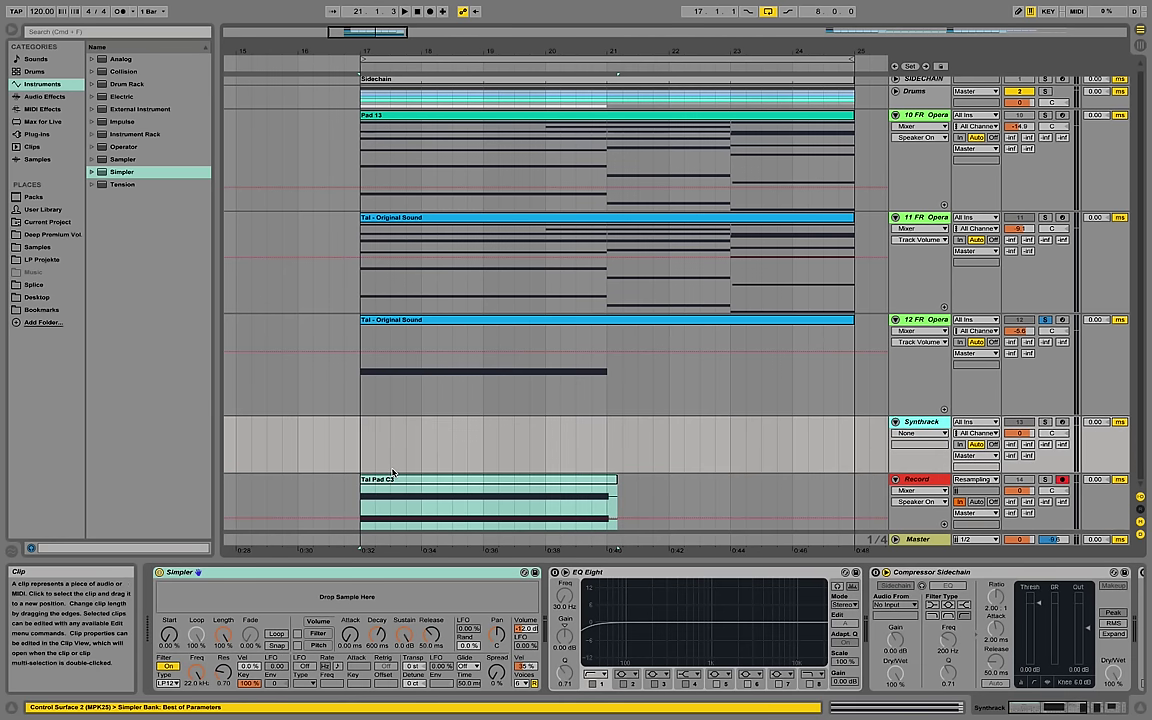
click(417, 495)
drag(358, 585, 356, 590)
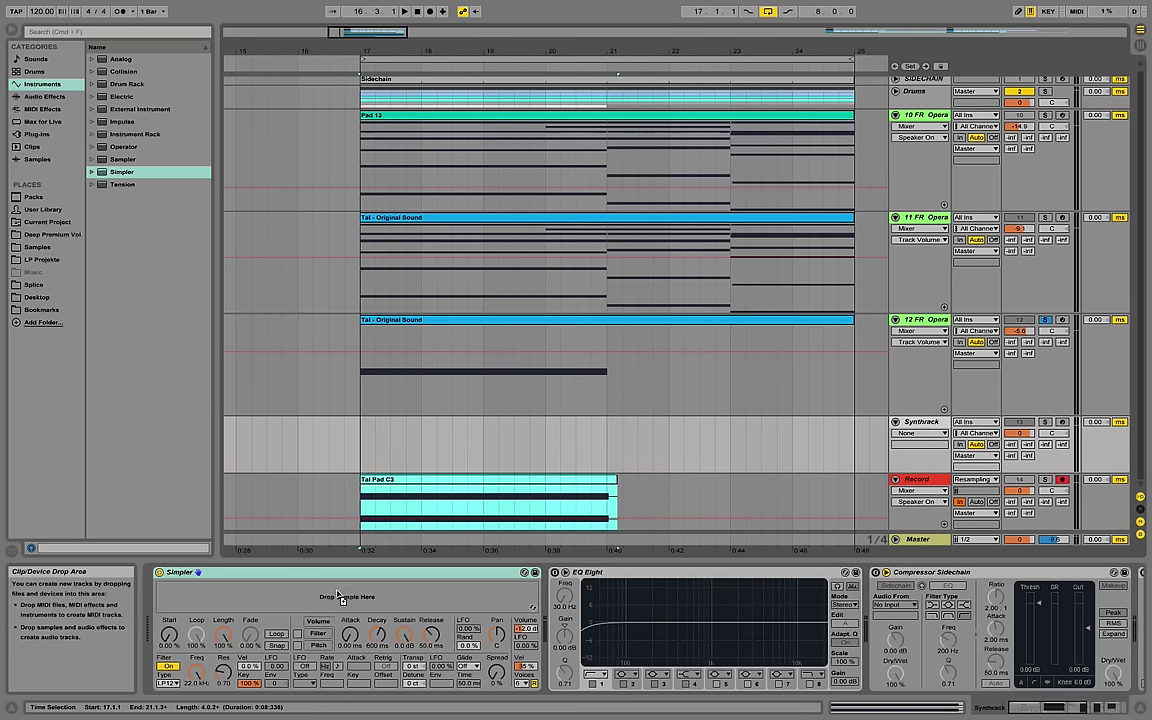
Rename the Simpler on the Synthrack track as C3.
right_click(232, 574)
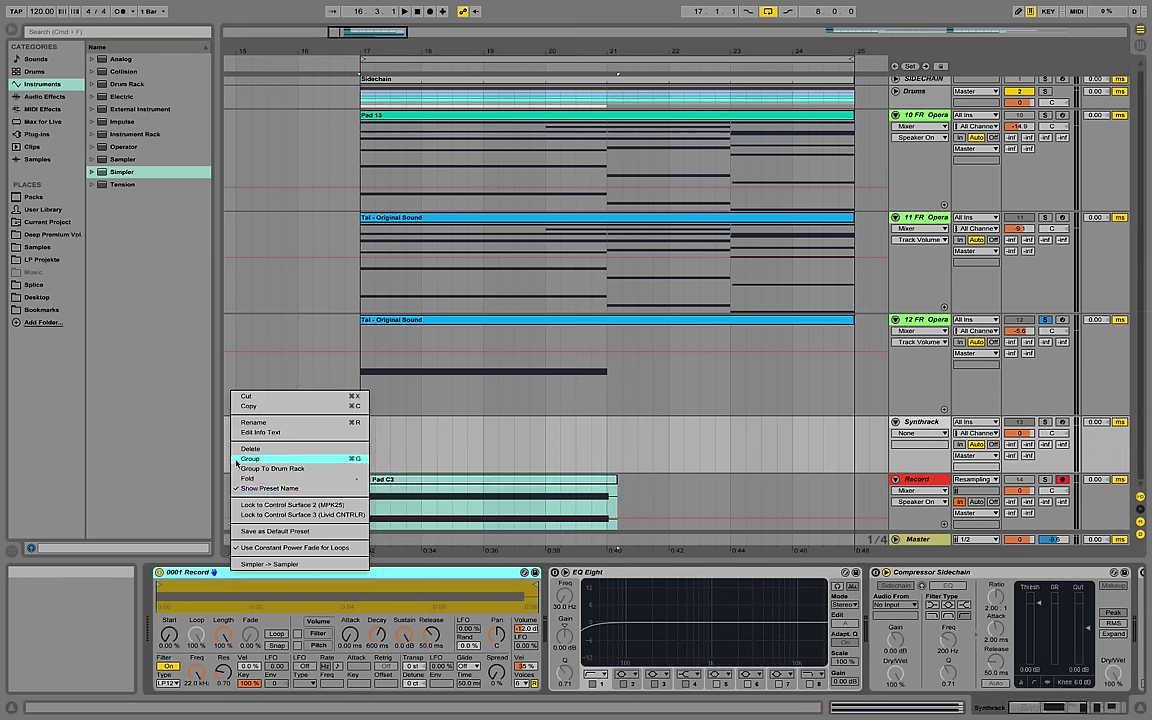
click(256, 422)
text(C3)
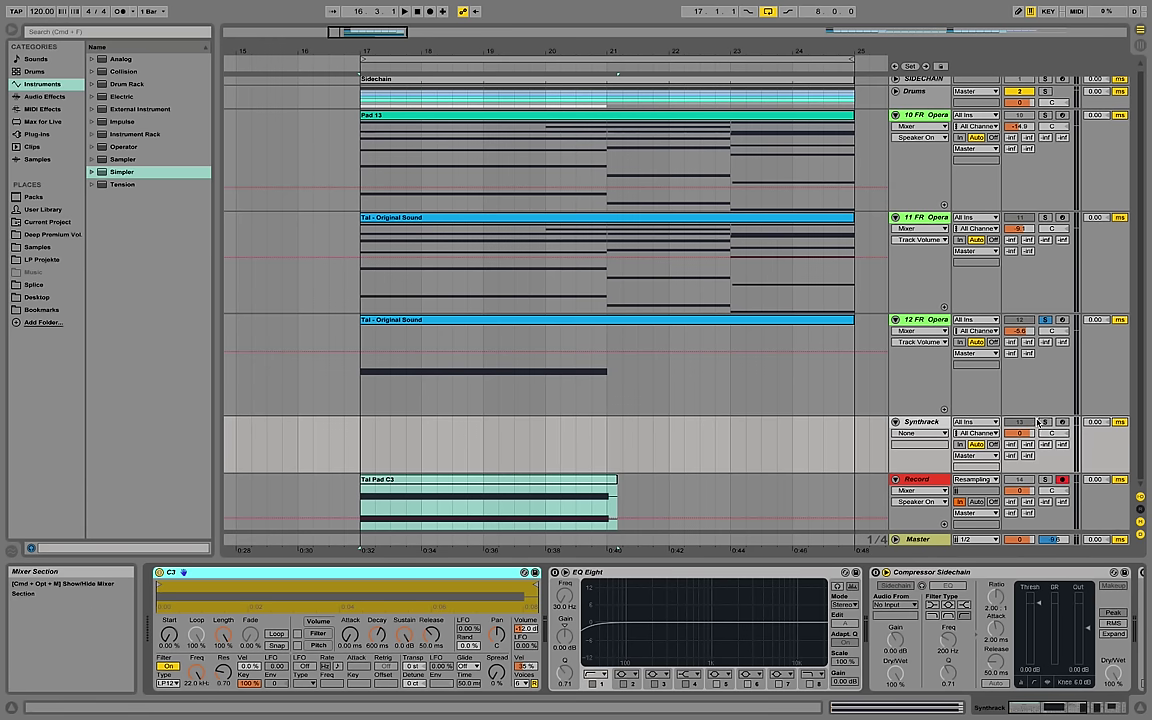
Copy track 11's chord clip onto the Synthrack track at bar 17 and rename the copy Synthrack - Copied Sound.
click(546, 219)
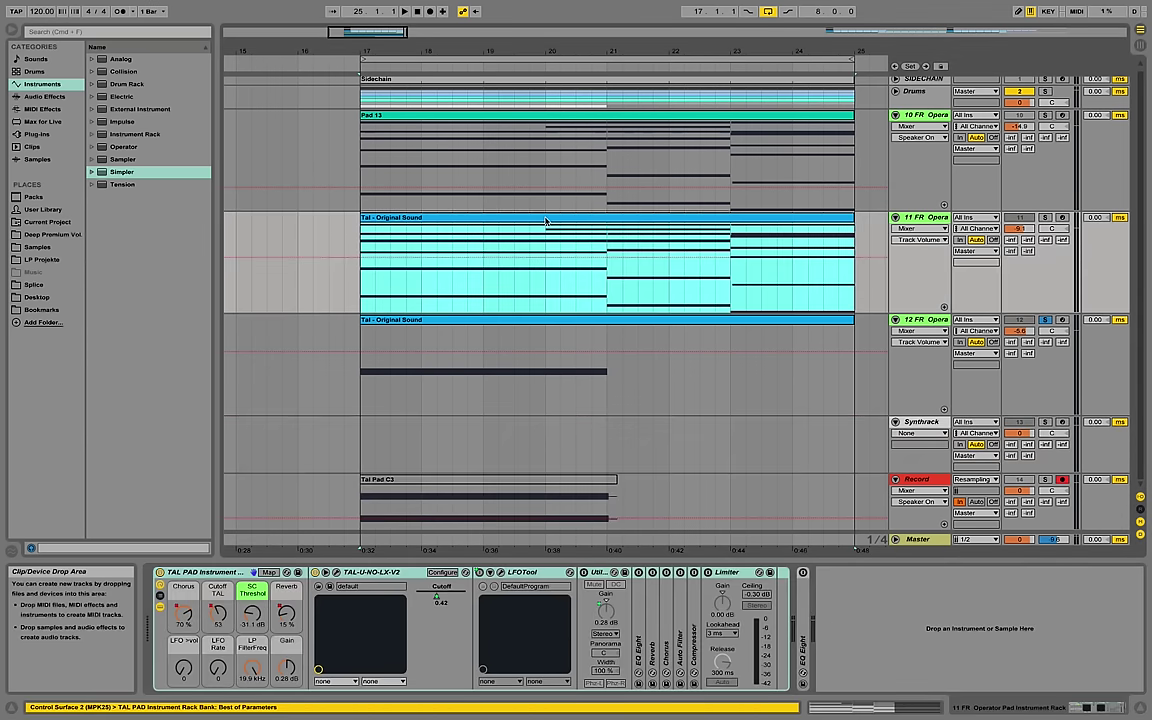
drag(497, 219, 498, 446)
right_click(483, 421)
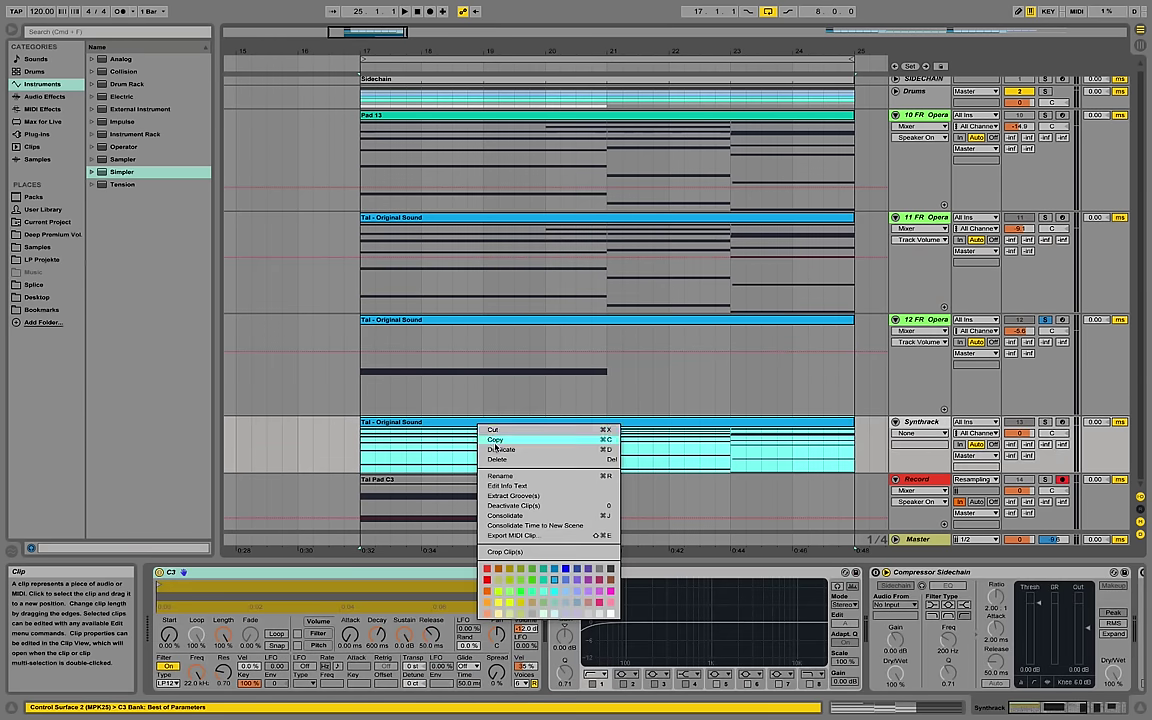
click(516, 483)
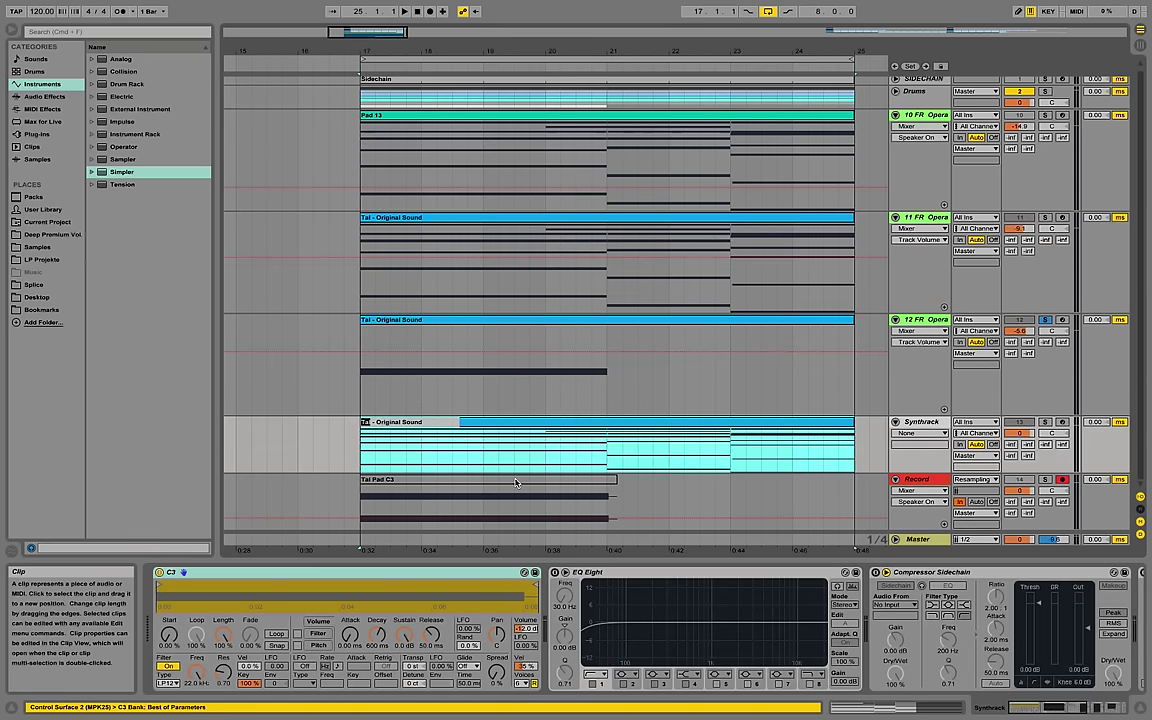
text(Synthrack)
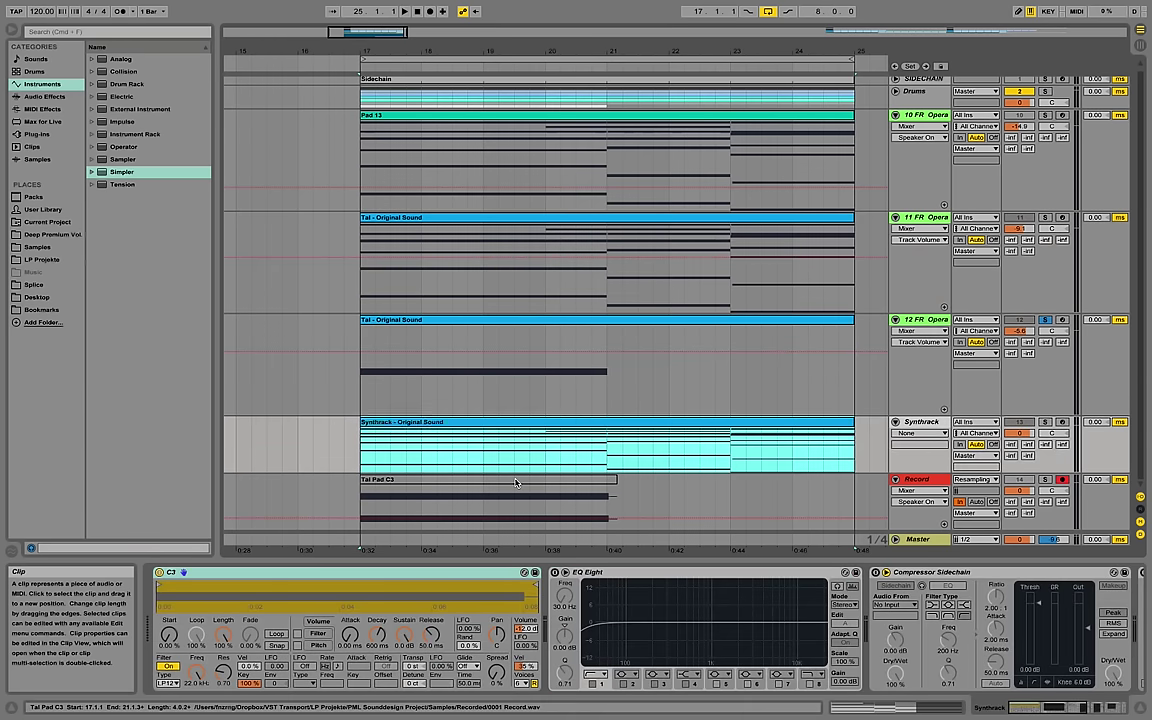
key(Return)
right_click(402, 421)
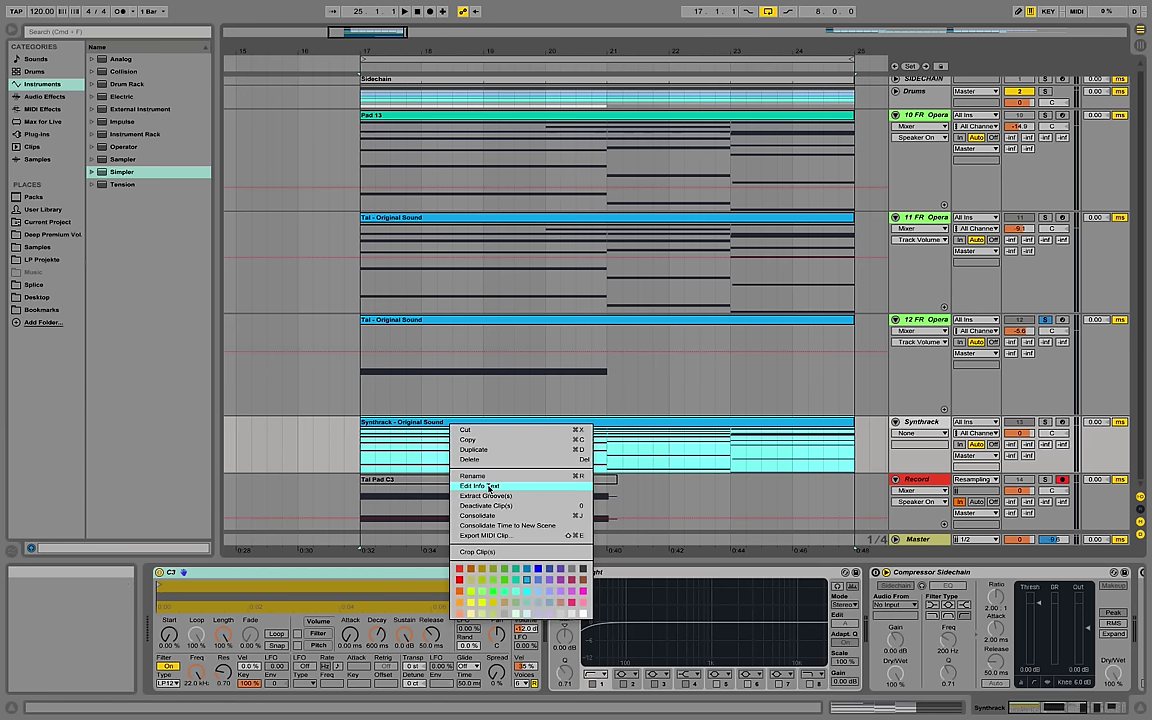
click(420, 478)
click(432, 421)
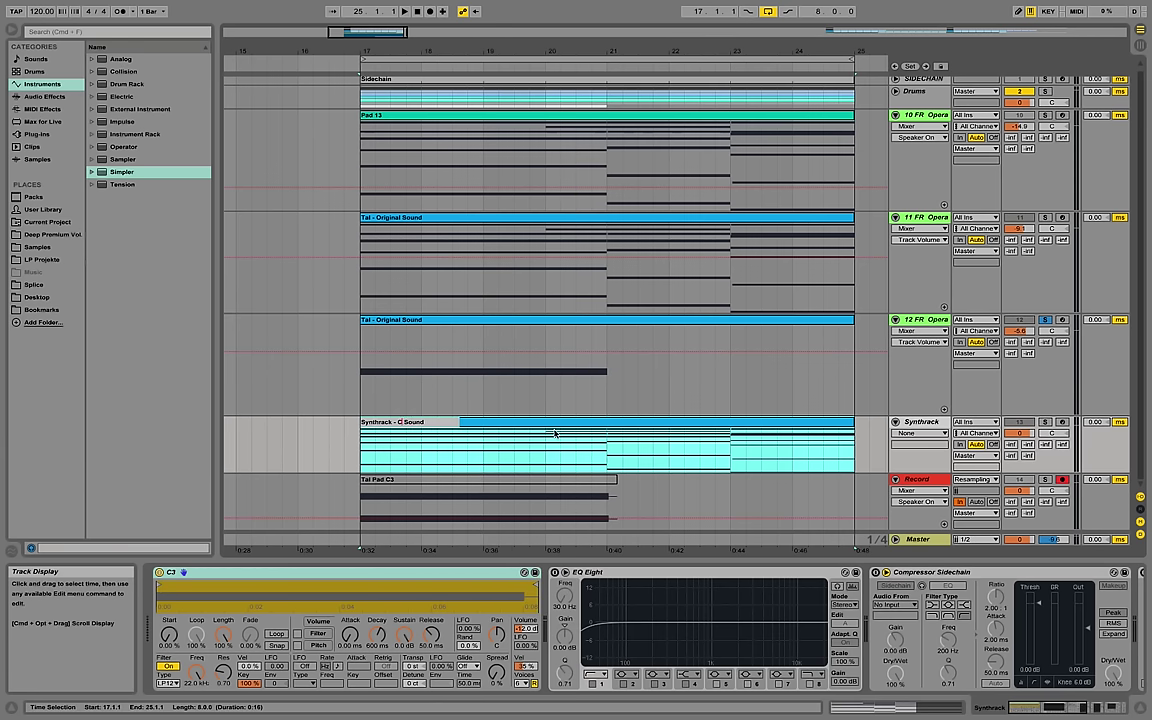
text(Copied)
key(Return)
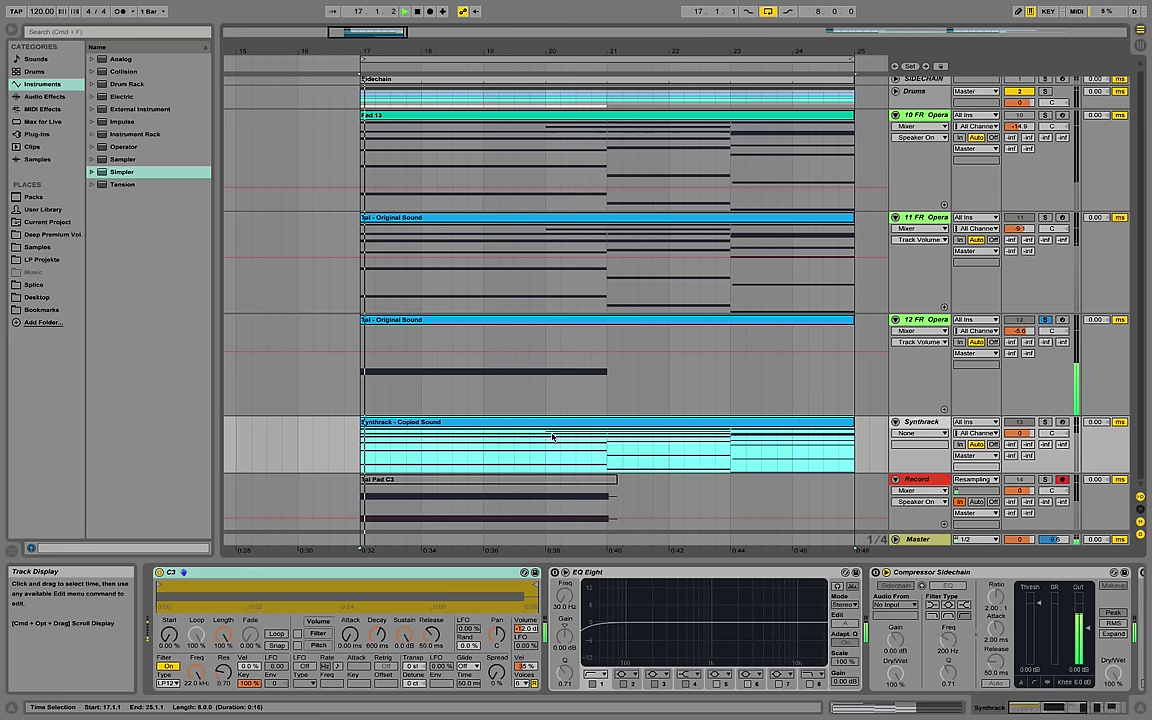
key(space)
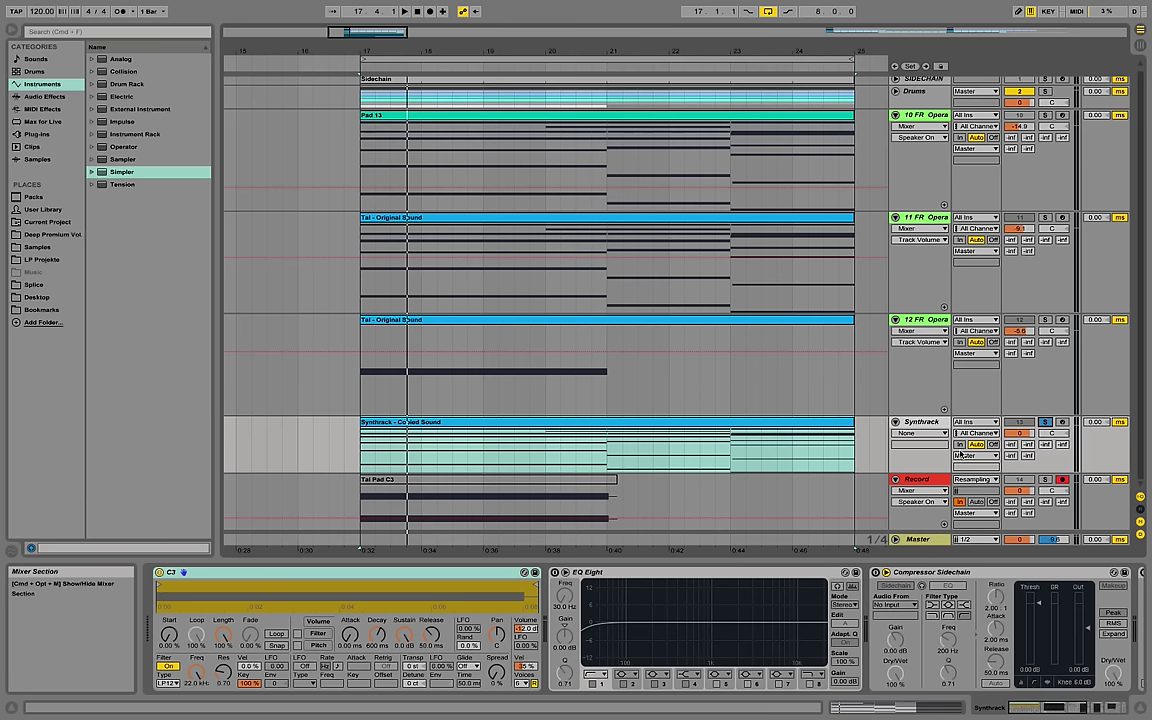
Group the C3 Simpler into an Instrument Rack and show the rack's macros and chain list.
right_click(449, 574)
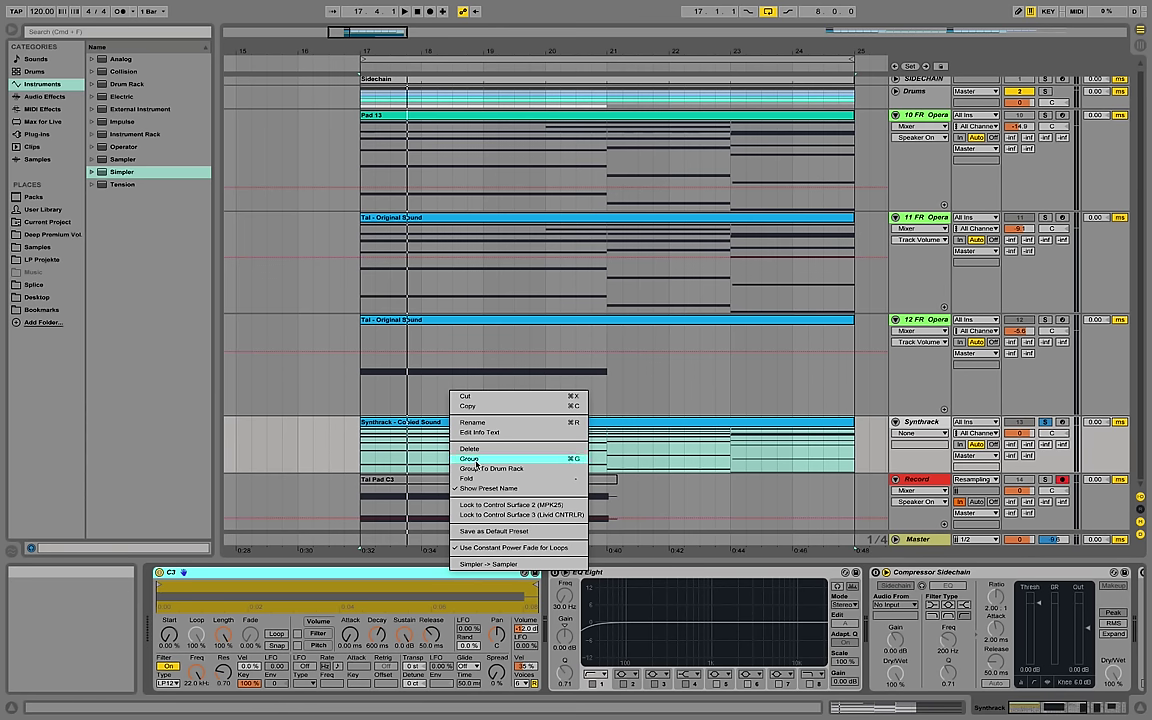
click(476, 459)
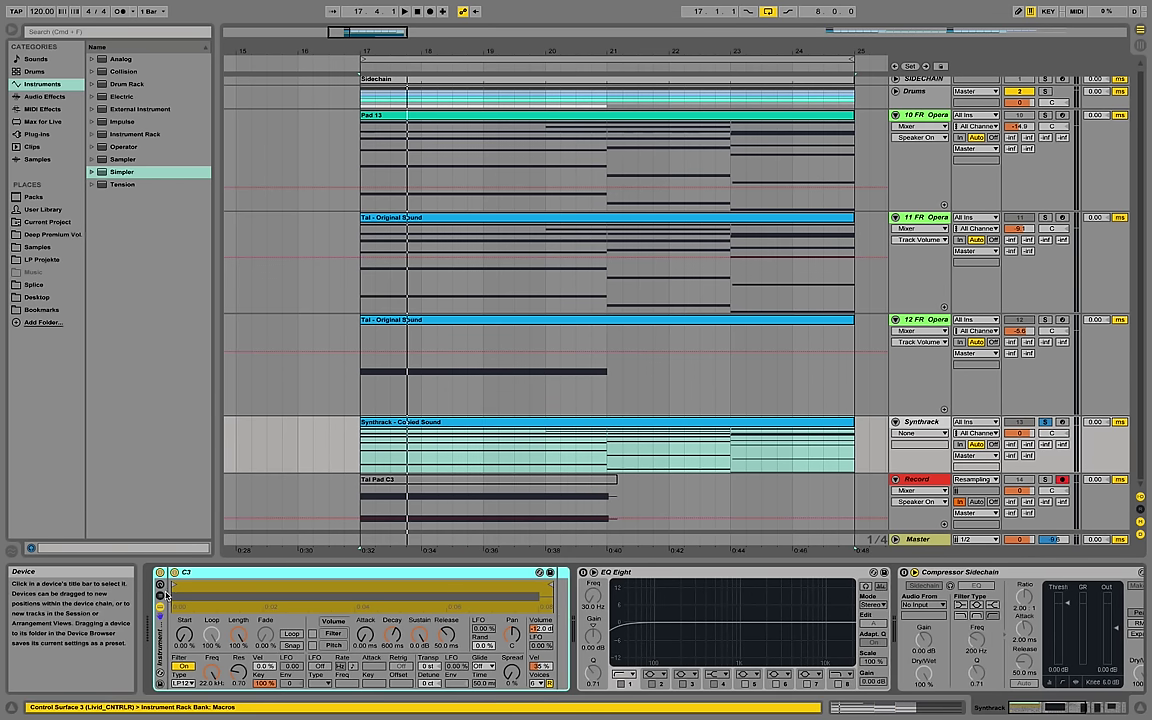
click(160, 590)
click(160, 600)
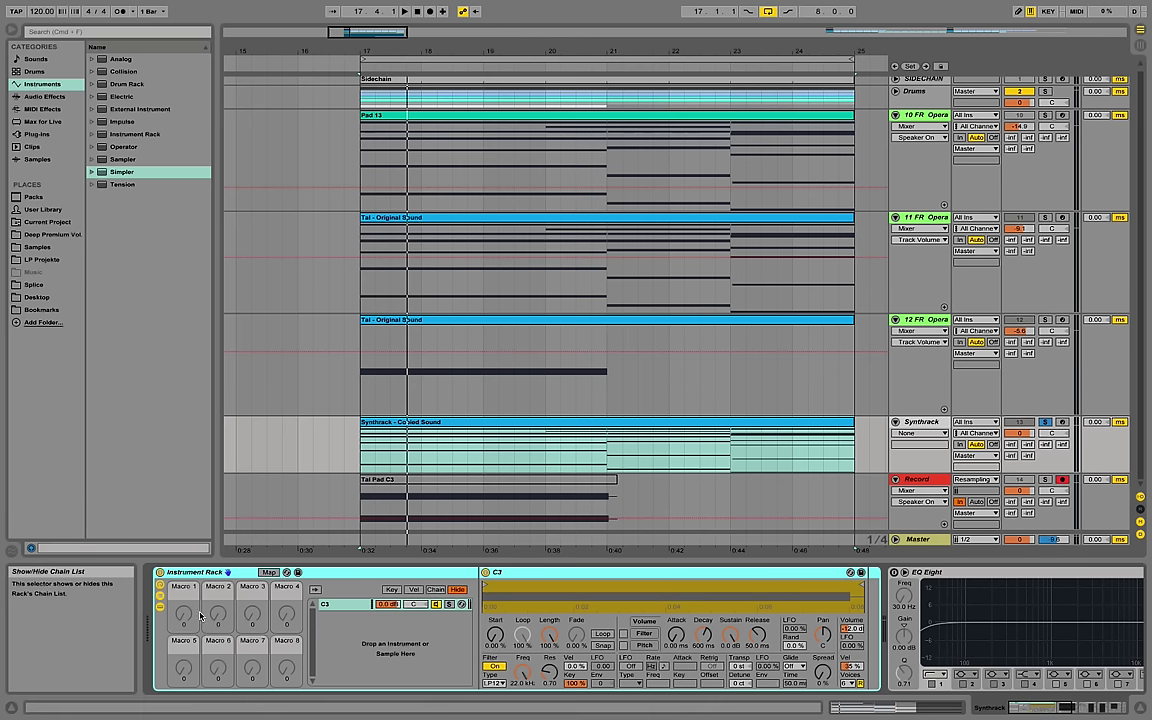
click(344, 602)
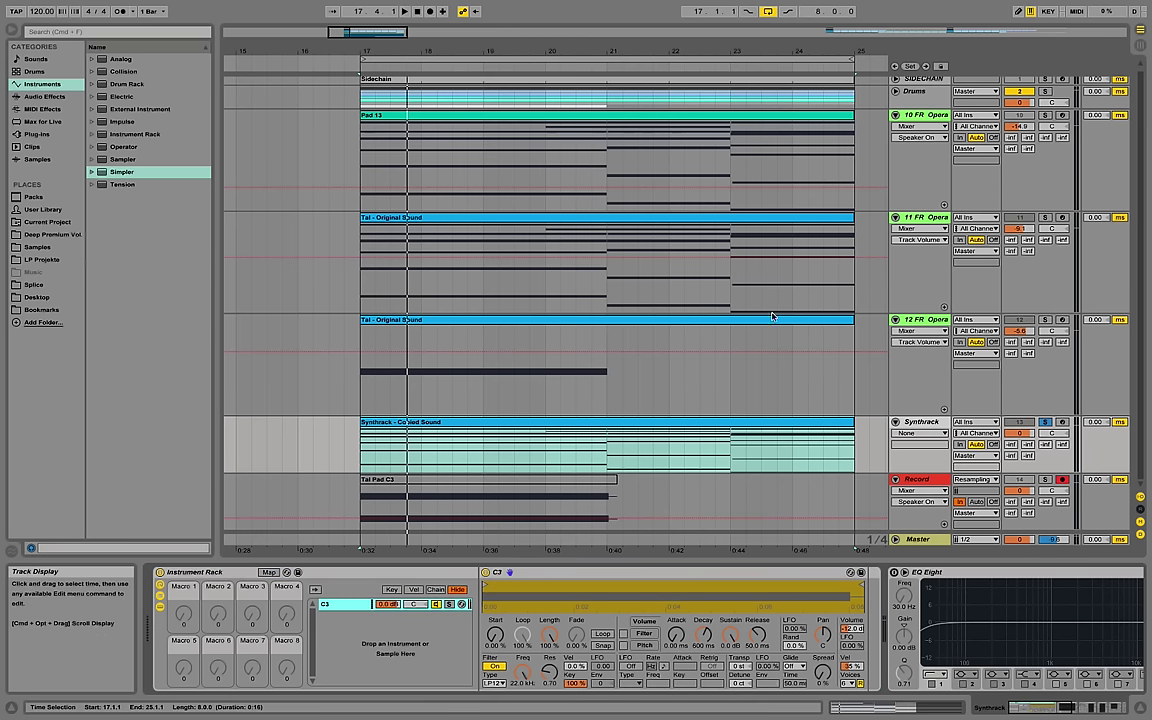
Solo track 12, turn on looping for its single-note clip and set the loop length to 30 bars.
drag(665, 50, 638, 10)
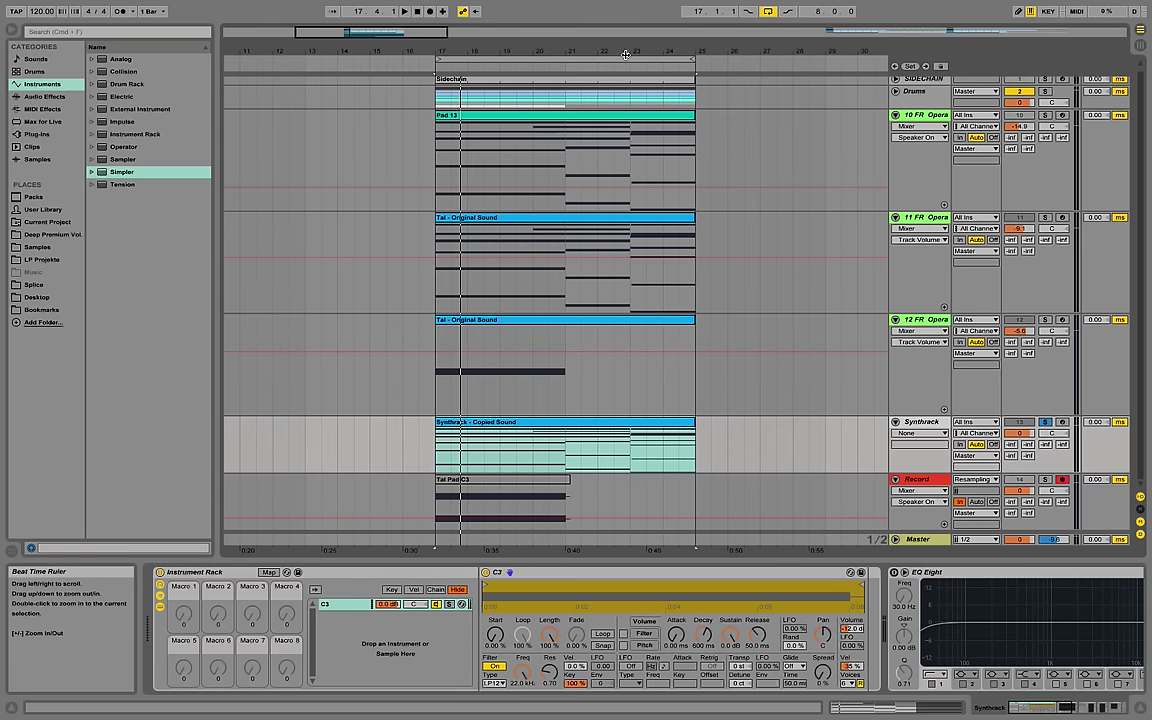
click(1045, 319)
double_click(546, 321)
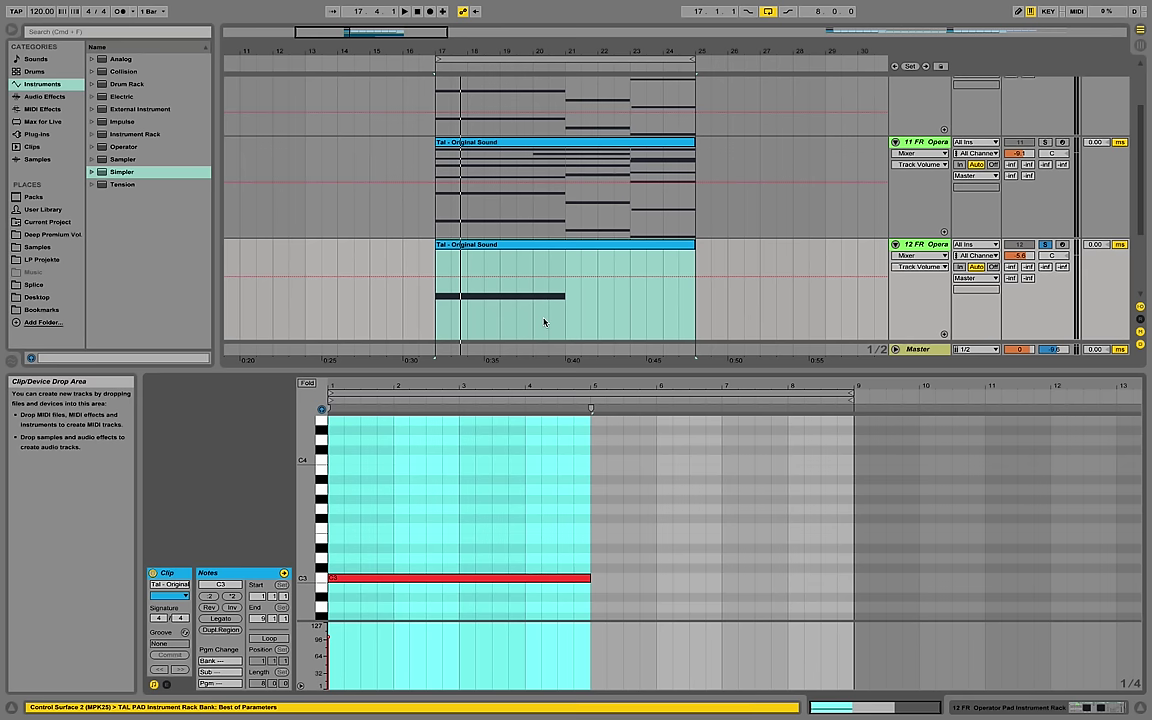
scroll(545, 552, down, 3)
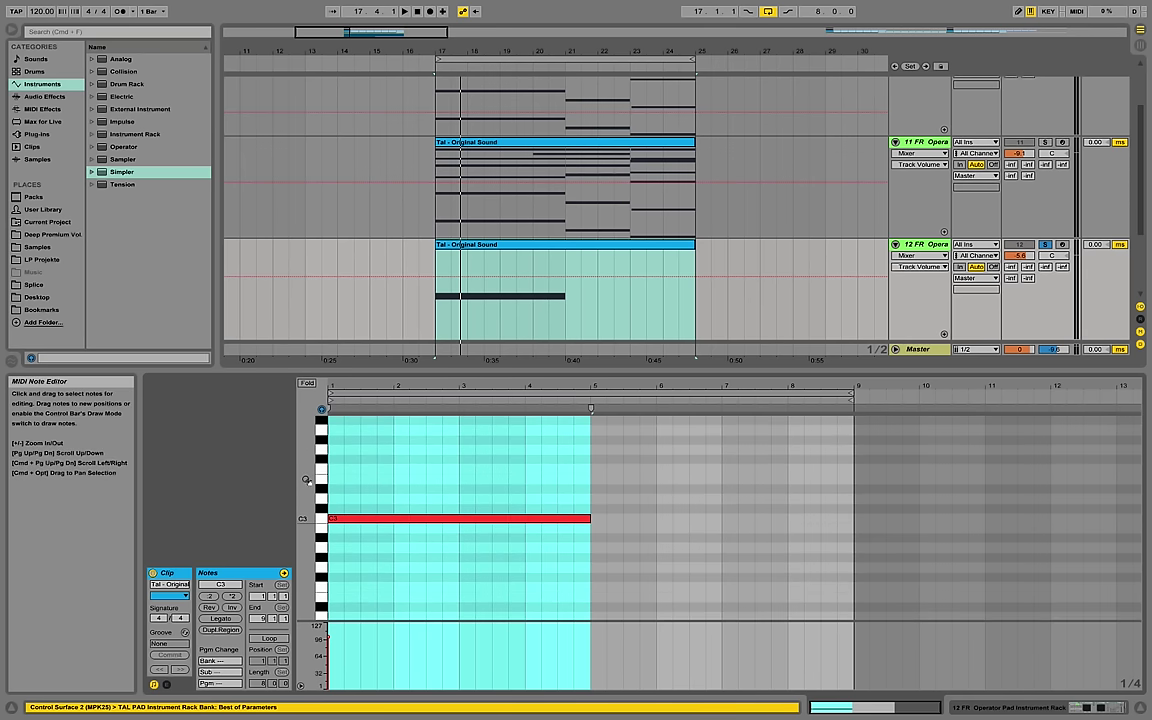
scroll(306, 480, up, 1)
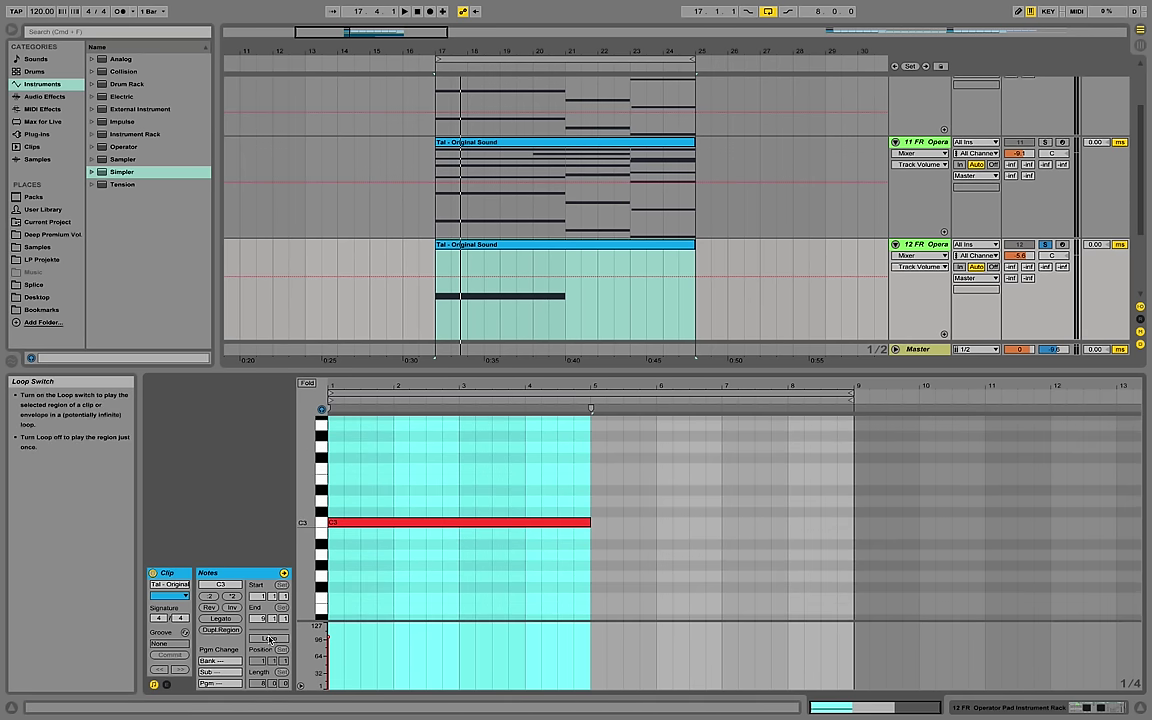
click(268, 638)
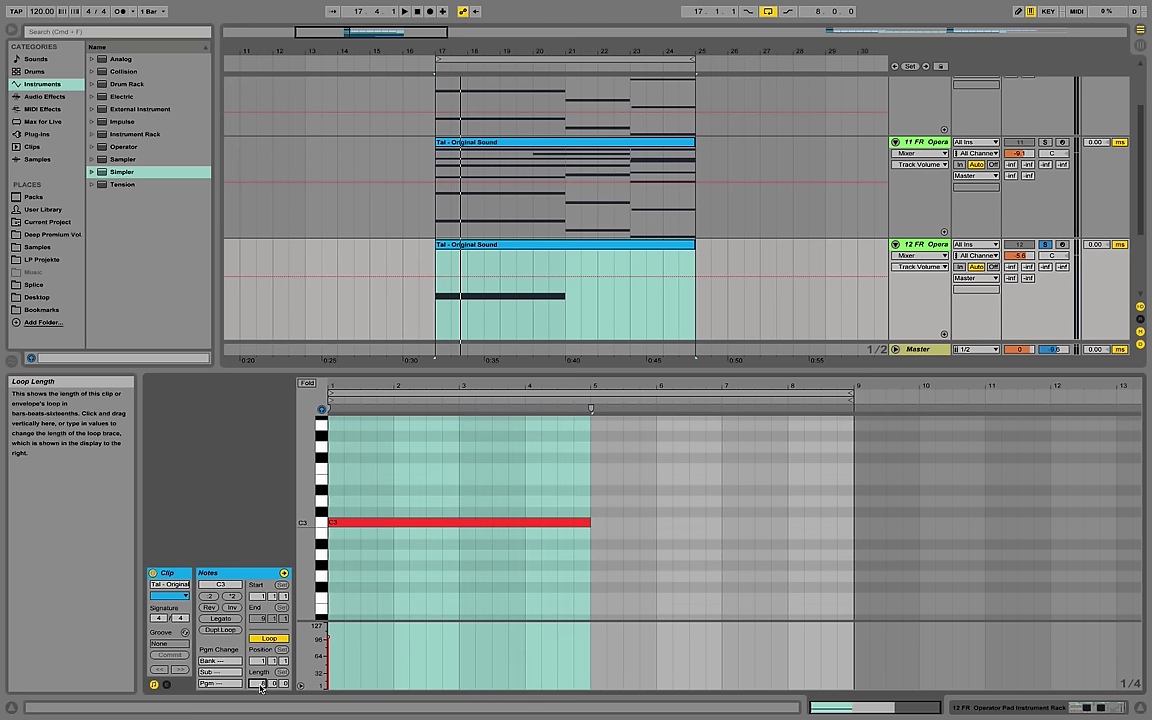
drag(260, 688, 260, 688)
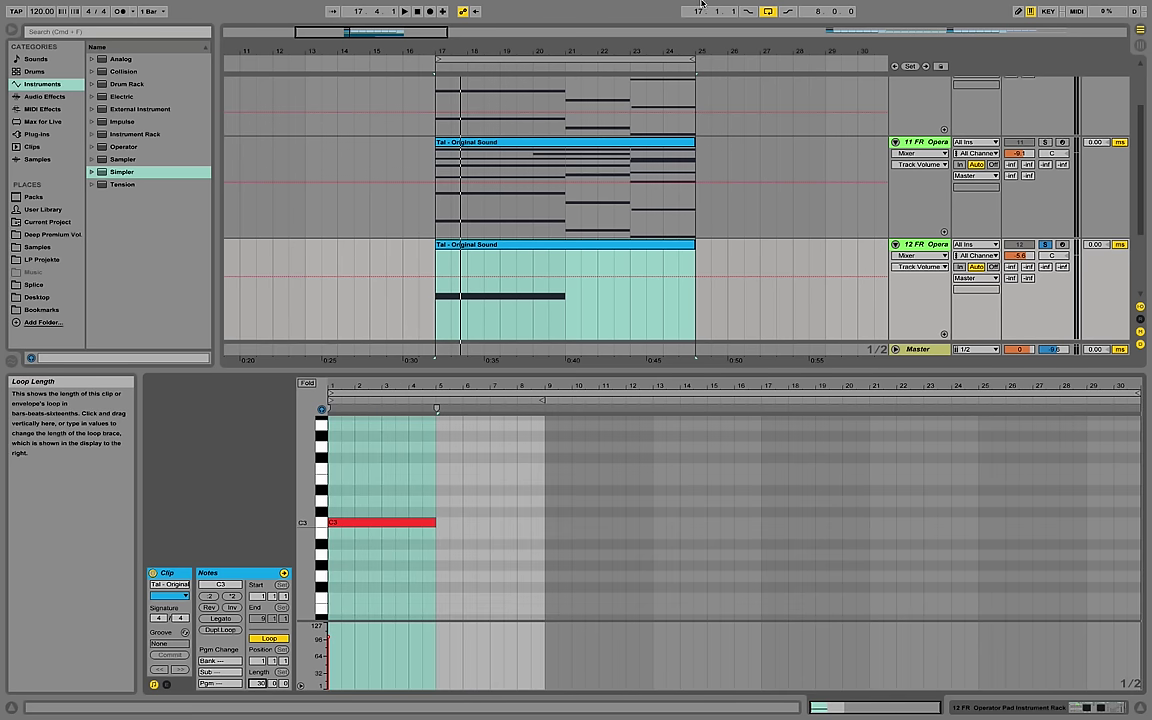
Extend track 12's clip in the arrangement to bar 47 for a length of 30 bars.
click(1137, 713)
key(minus)
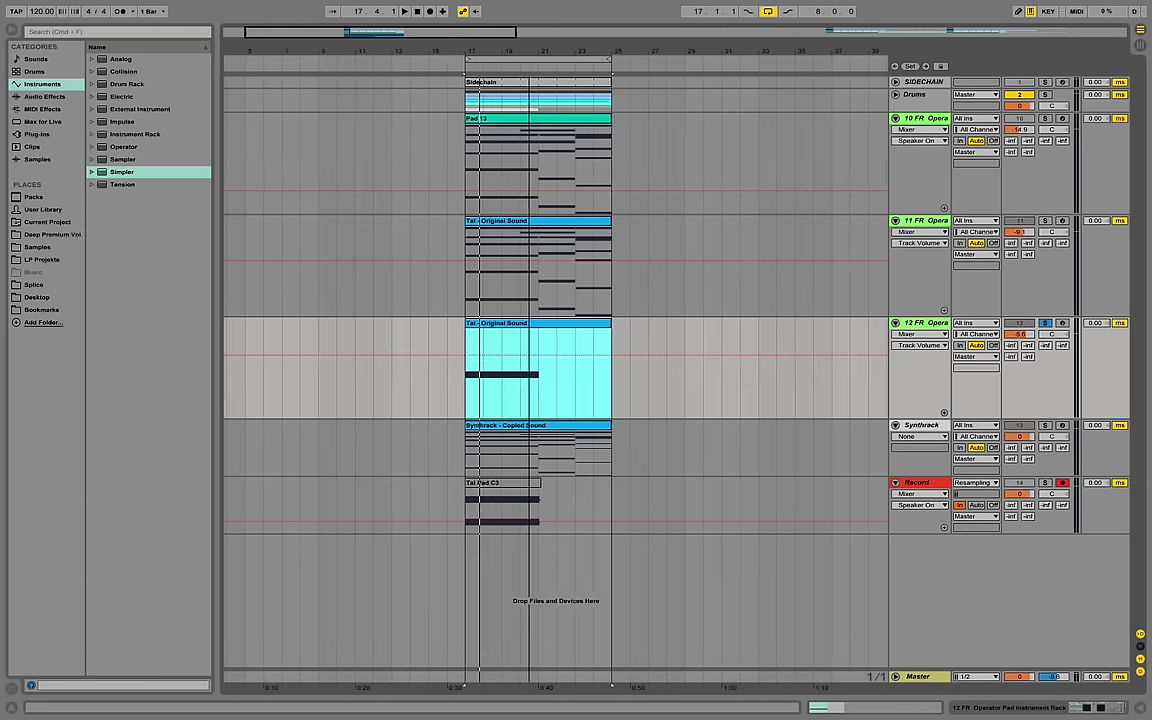
key(minus)
key(minus)
key(minus)
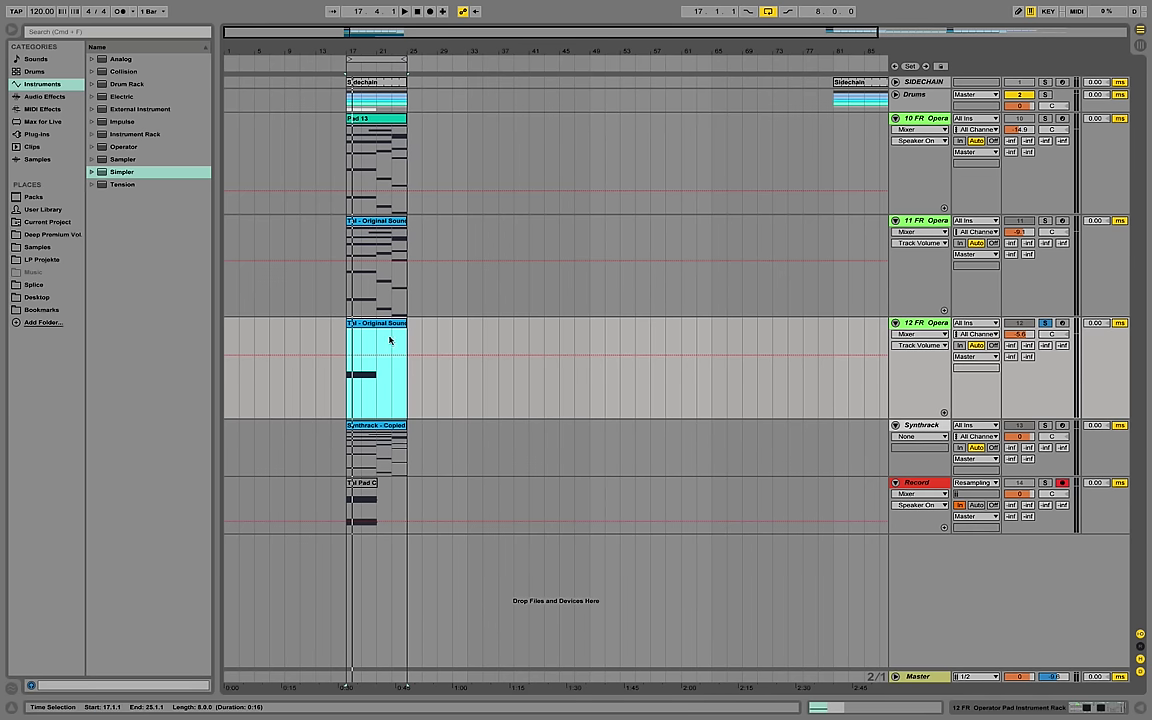
drag(405, 345, 574, 345)
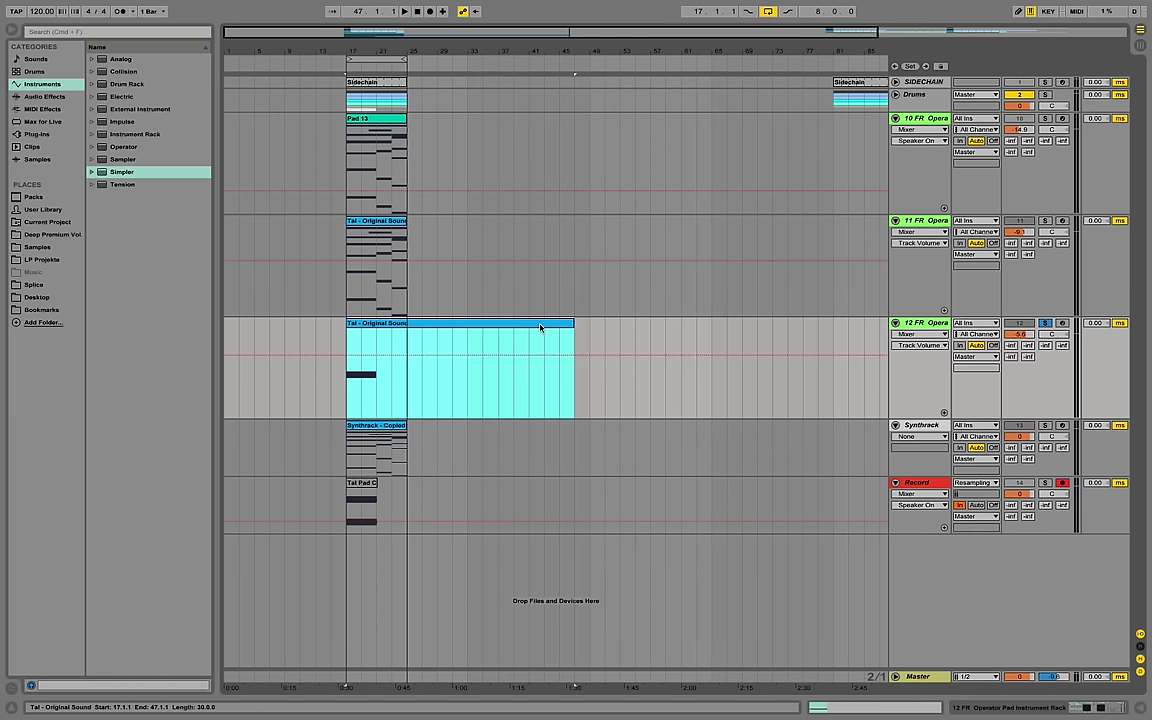
Duplicate the C3 note in track 12's clip to make six consecutive four-bar notes ending at clip bar 25.
double_click(540, 327)
double_click(374, 520)
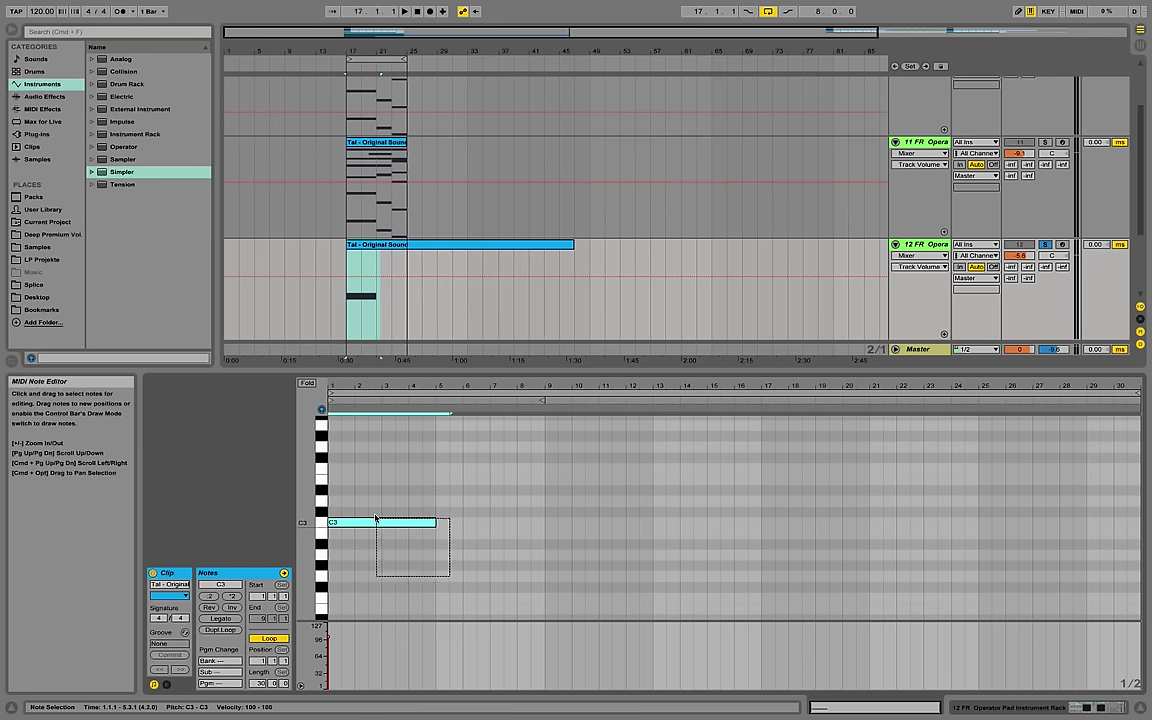
drag(360, 522, 470, 517)
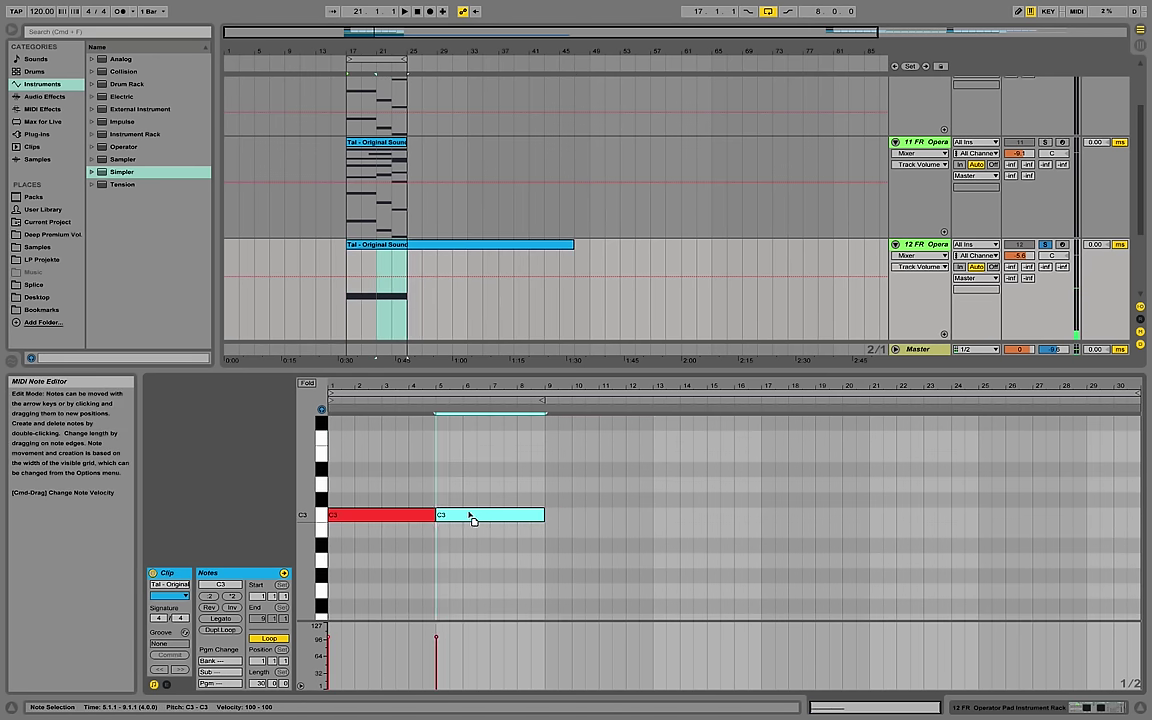
click(482, 501)
click(483, 515)
key(super+d)
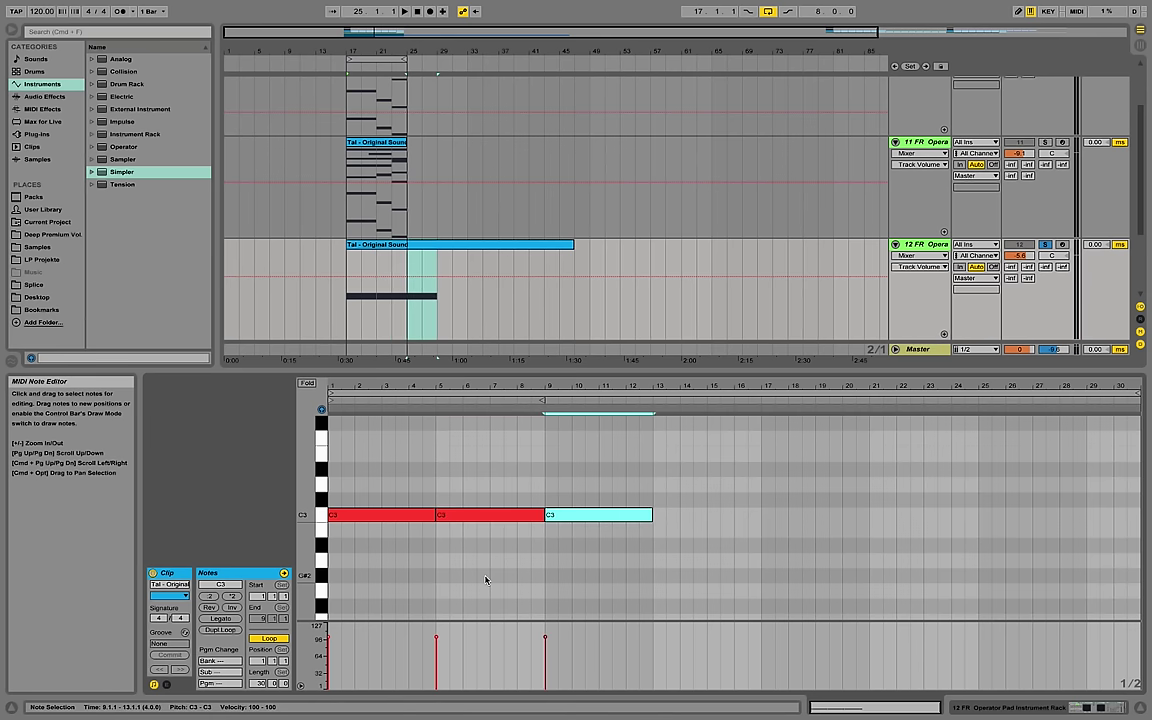
key(super+d)
key(super+d)
key(super+d)
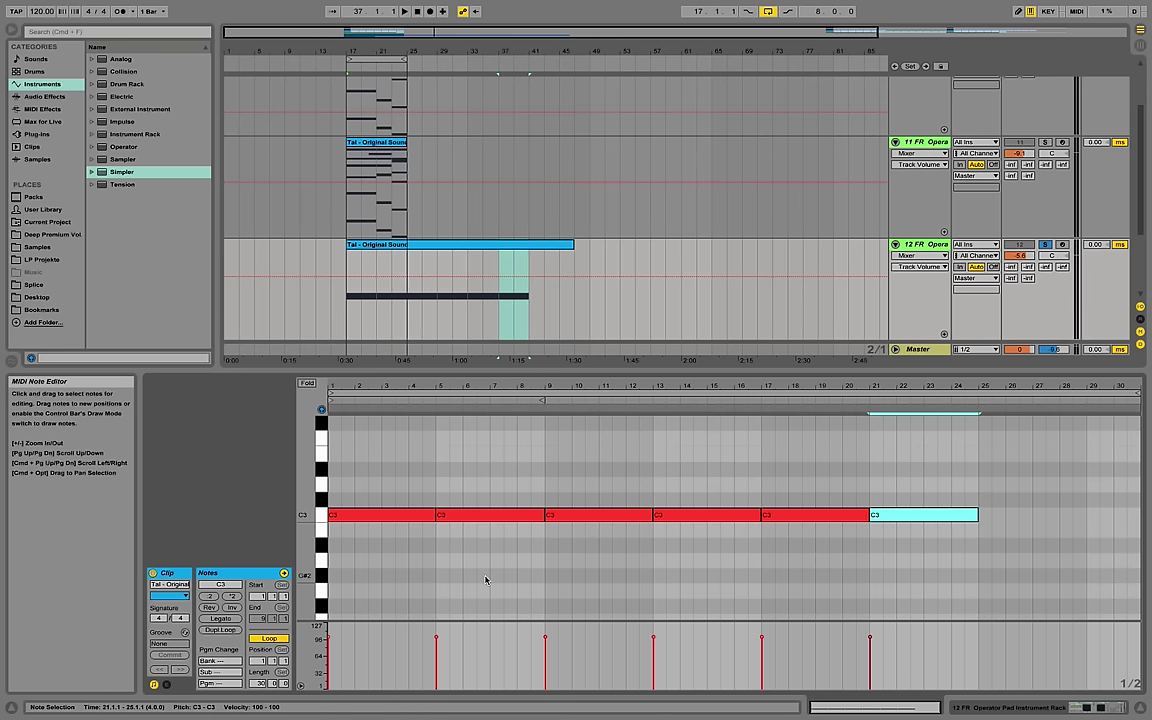
Transpose the second note, at clip bar 5, to C5 and the third note, at clip bar 9, to C4.
click(465, 473)
drag(465, 473, 501, 545)
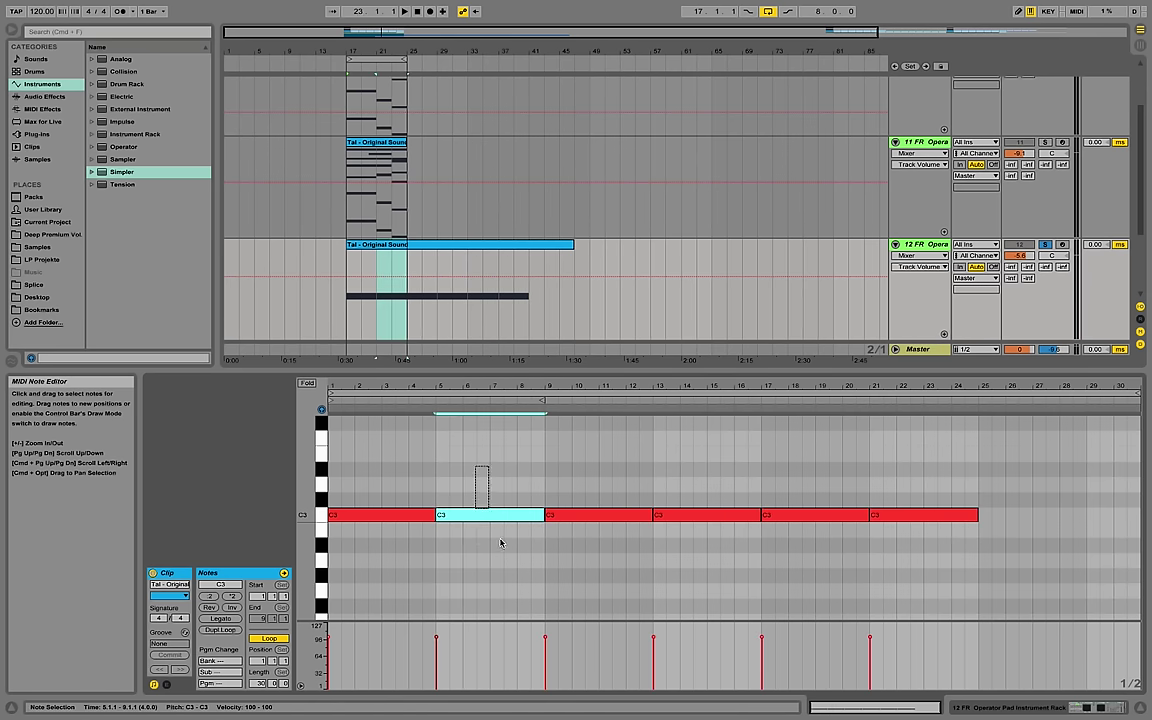
key(shift+Up)
scroll(510, 542, down, 2)
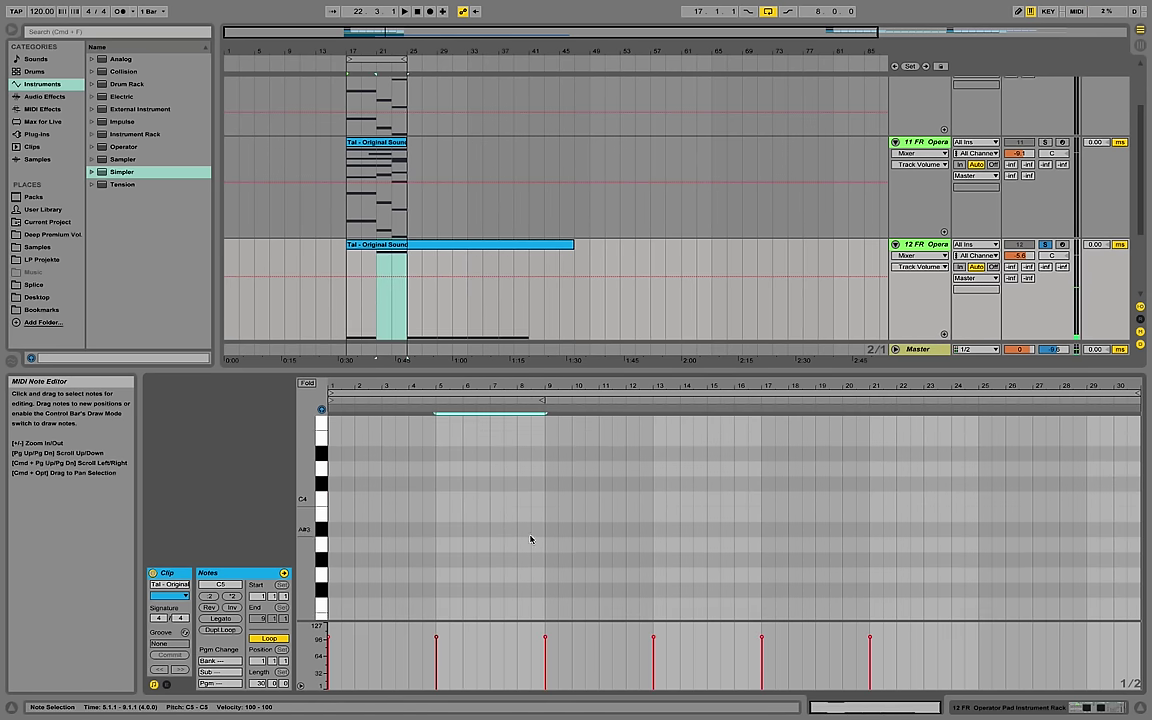
drag(570, 505, 586, 585)
key(shift+Up)
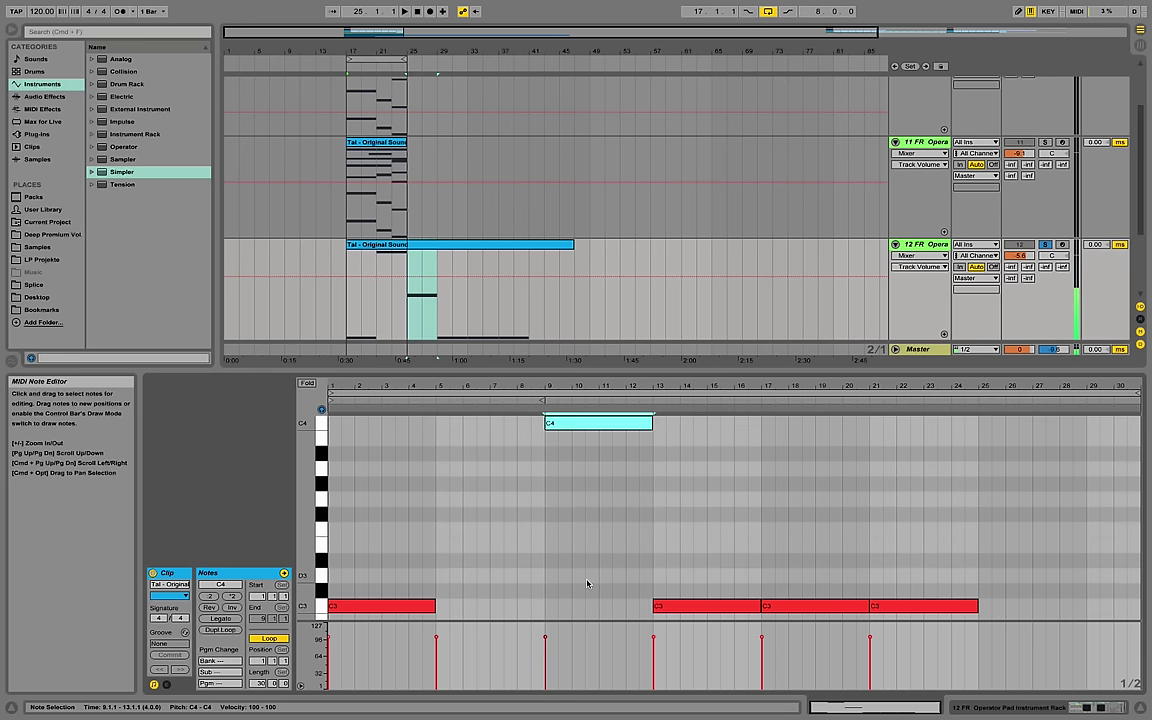
Transpose the fourth note, at clip bar 13, down one octave to C2.
scroll(584, 586, down, 3)
drag(674, 453, 720, 527)
key(shift+Down)
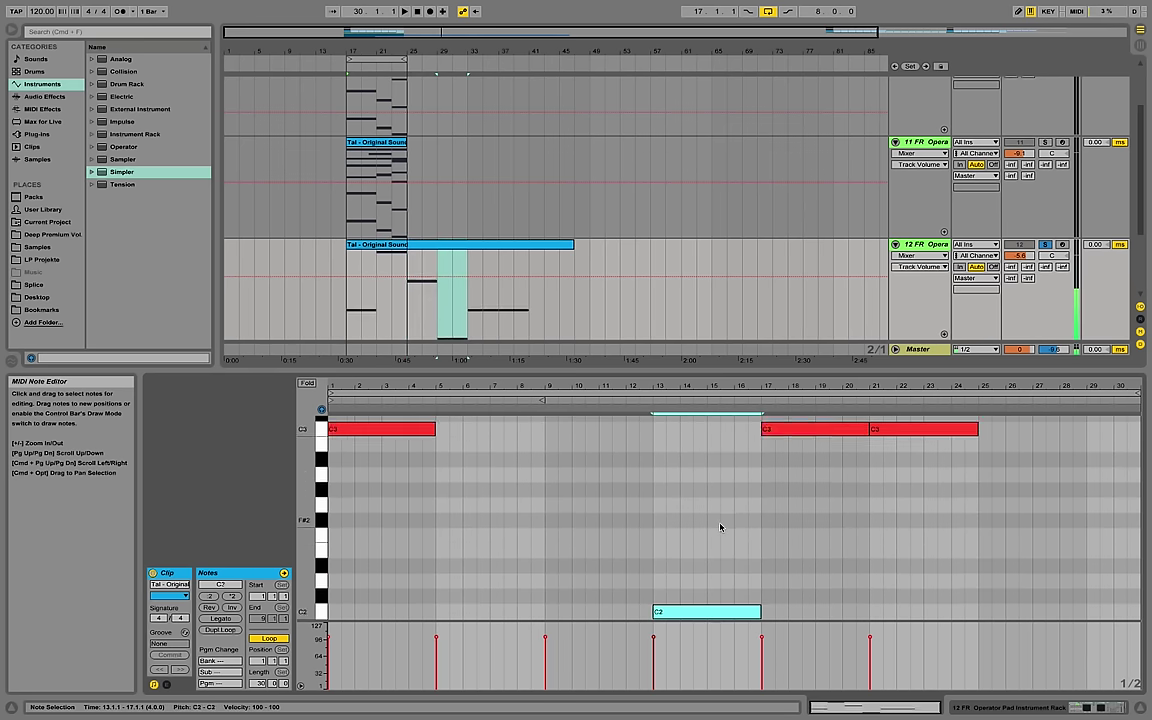
scroll(720, 527, down, 3)
scroll(856, 532, up, 6)
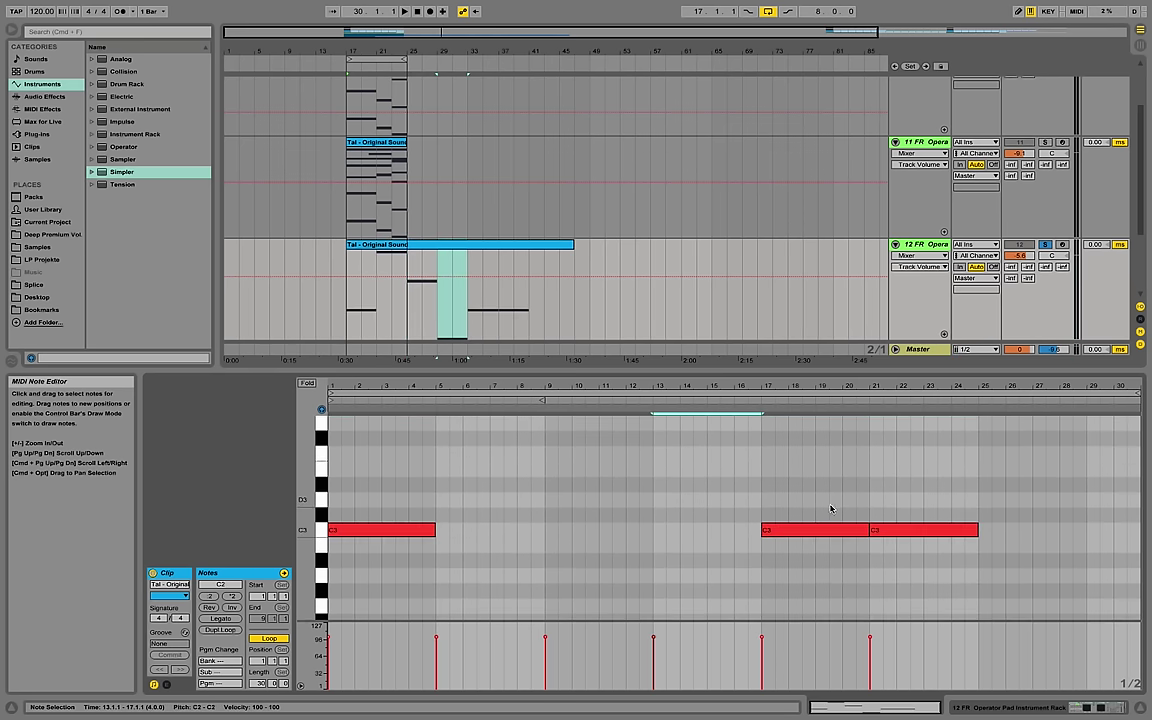
Transpose the fifth note, at clip bar 17, down two octaves to C1.
key(z)
drag(802, 476, 812, 537)
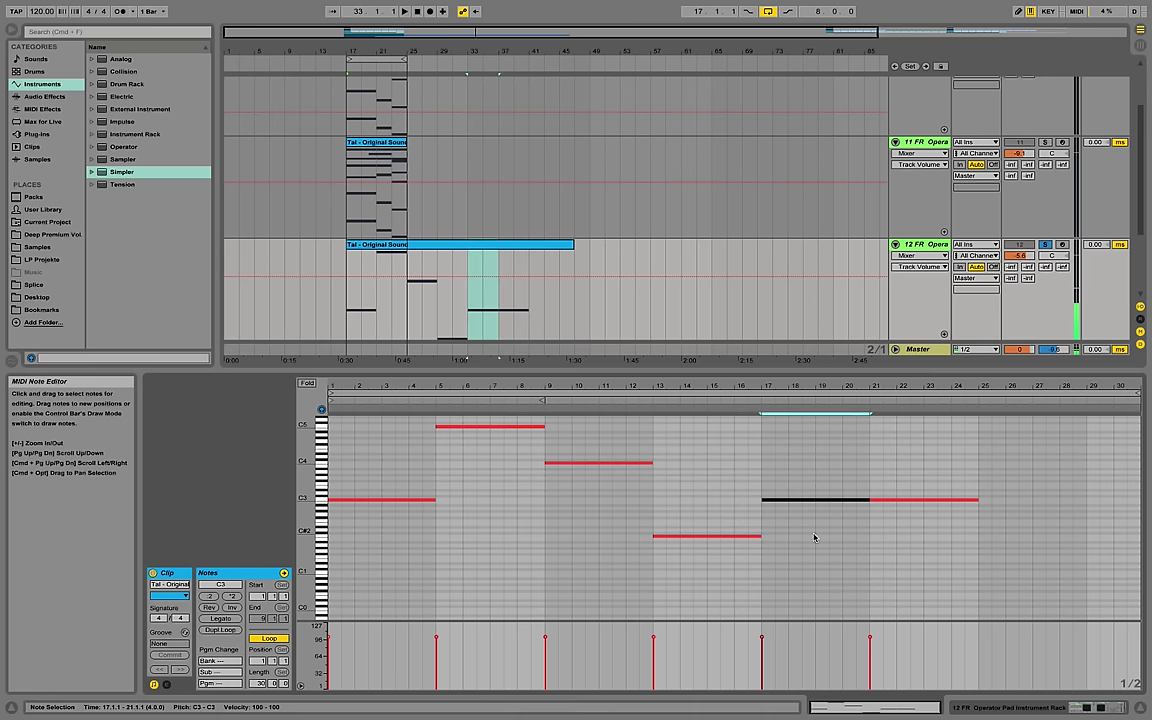
key(shift+Down)
key(shift+Down)
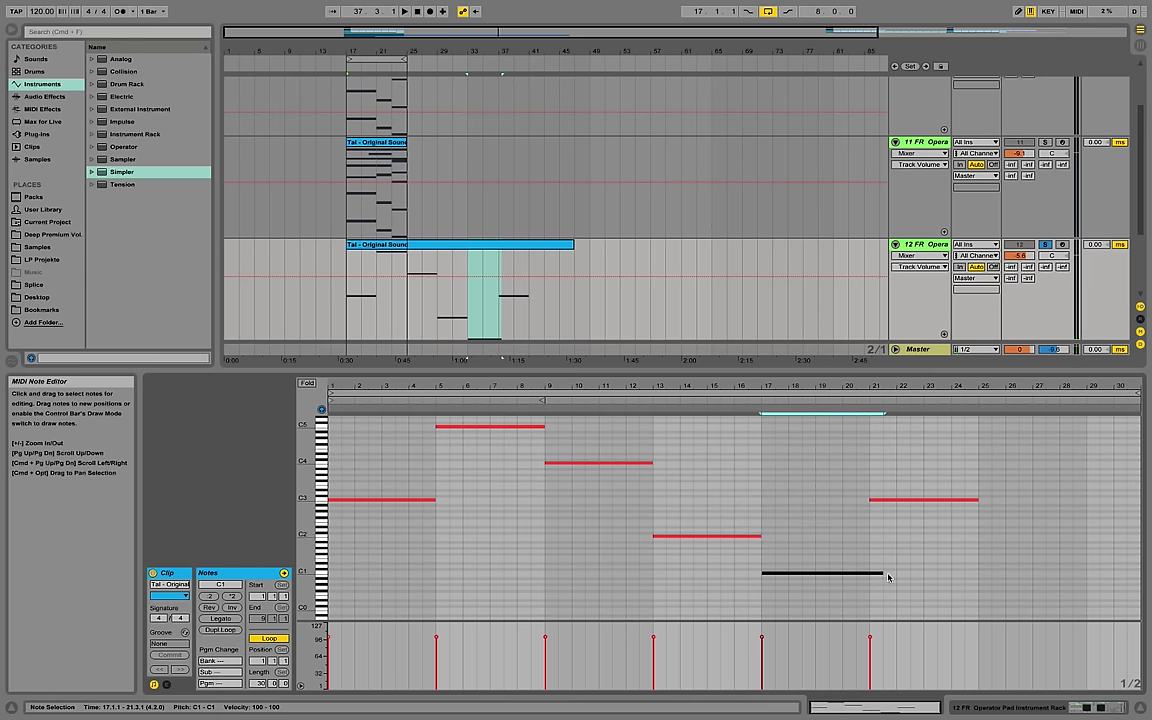
Transpose the sixth note, at clip bar 21, down three octaves to C0.
click(905, 499)
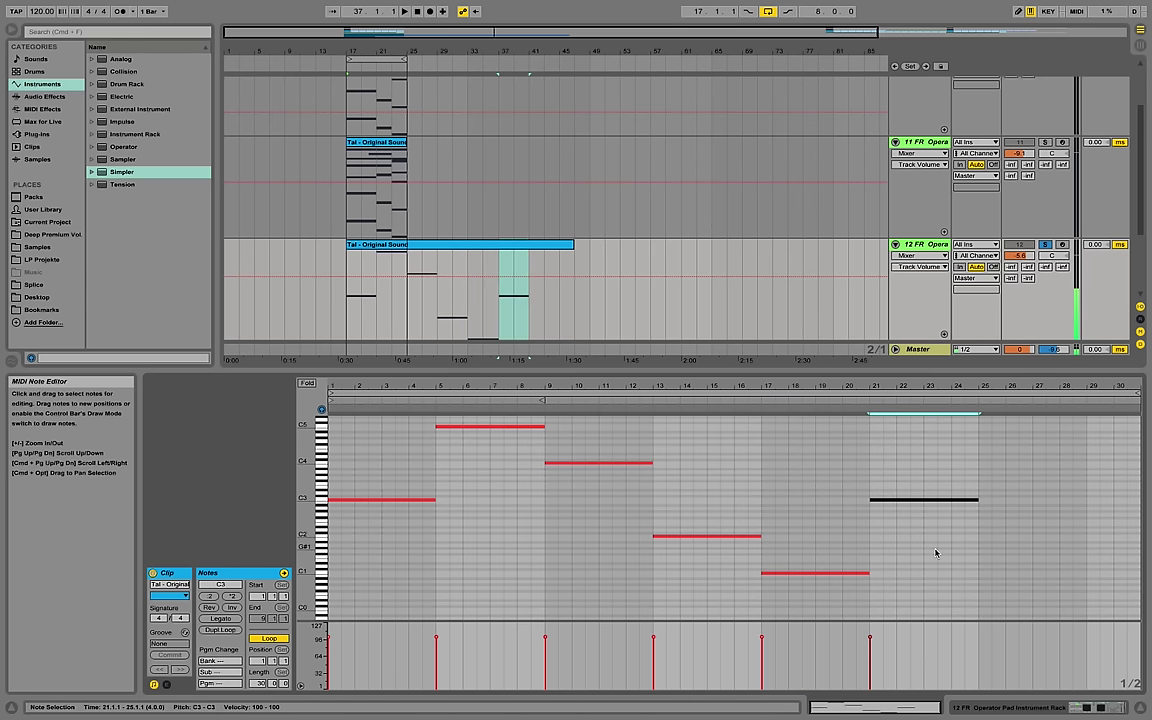
key(shift+Down)
key(shift+Down)
key(shift+Down)
scroll(935, 553, up, 3)
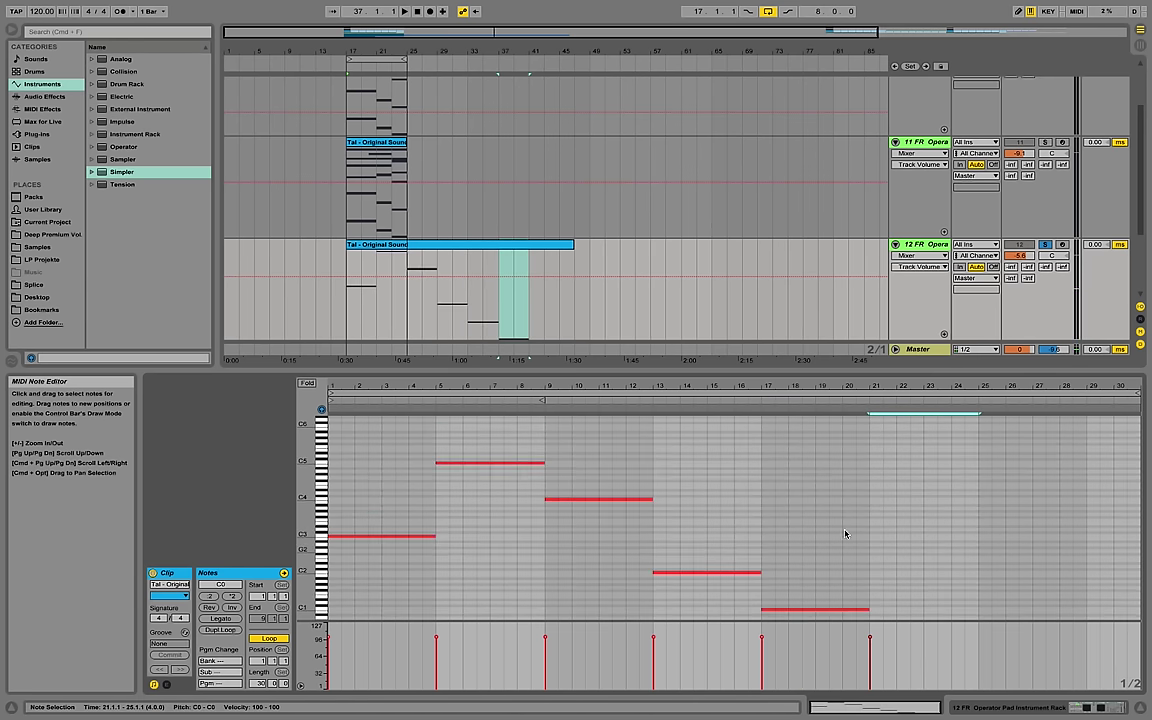
Set the arrangement loop to start at bar 21 with a length of 26 bars.
drag(322, 540, 308, 496)
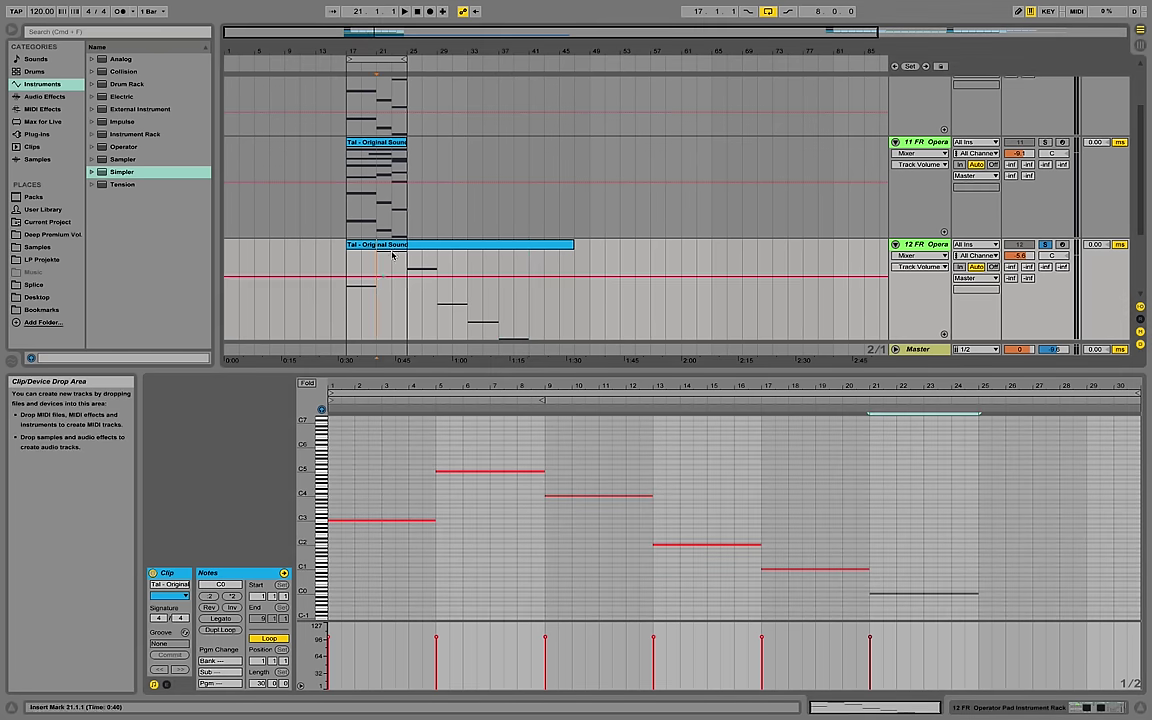
drag(388, 60, 574, 79)
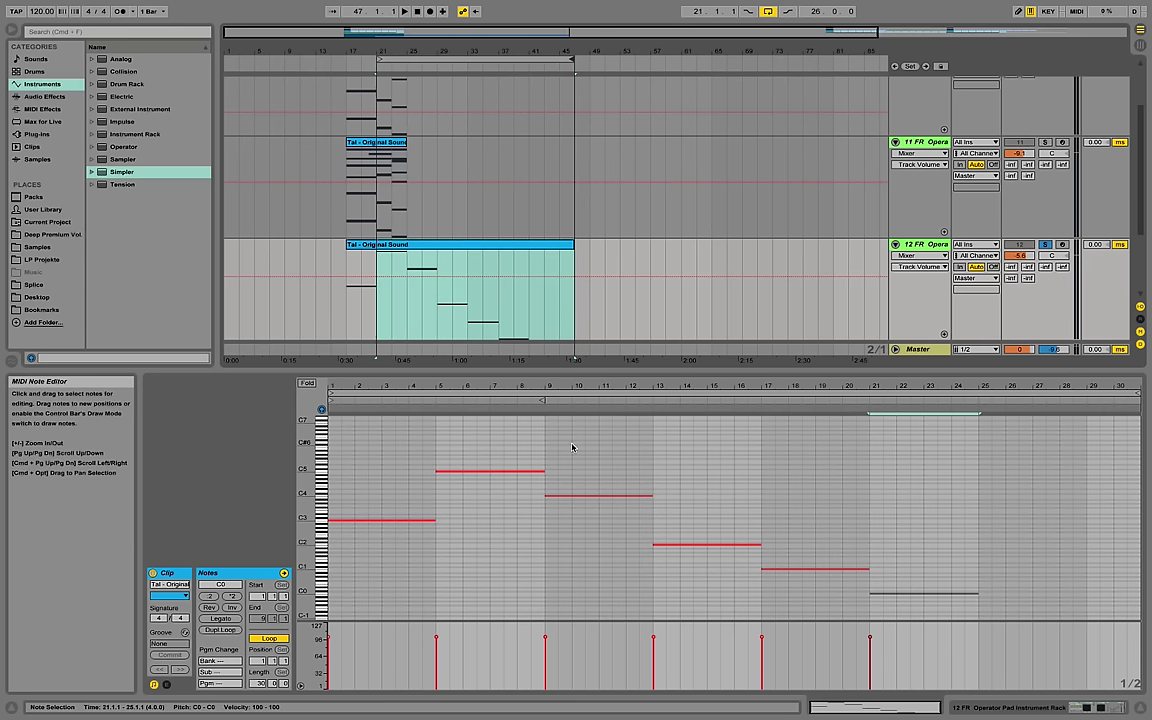
Insert half-bar gaps between all six notes, starting the last five at clip positions 5.3, 10.1, 14.3, 19.1 and 23.3.
drag(486, 446, 507, 480)
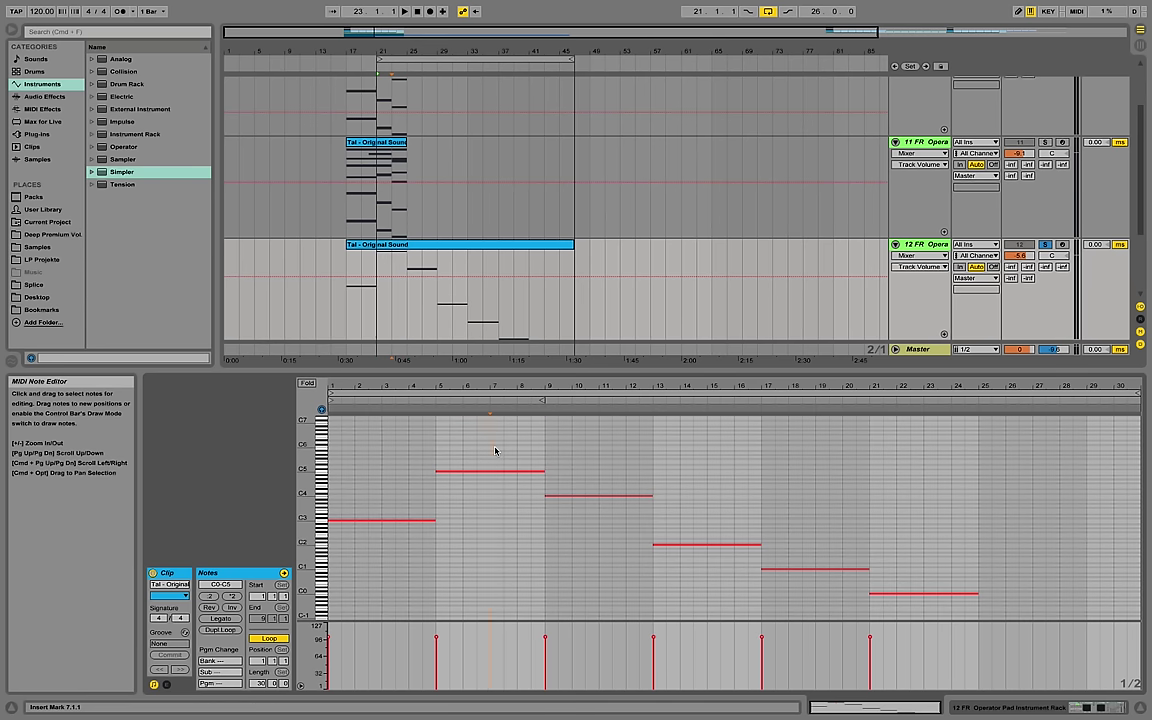
drag(494, 451, 965, 637)
key(Right)
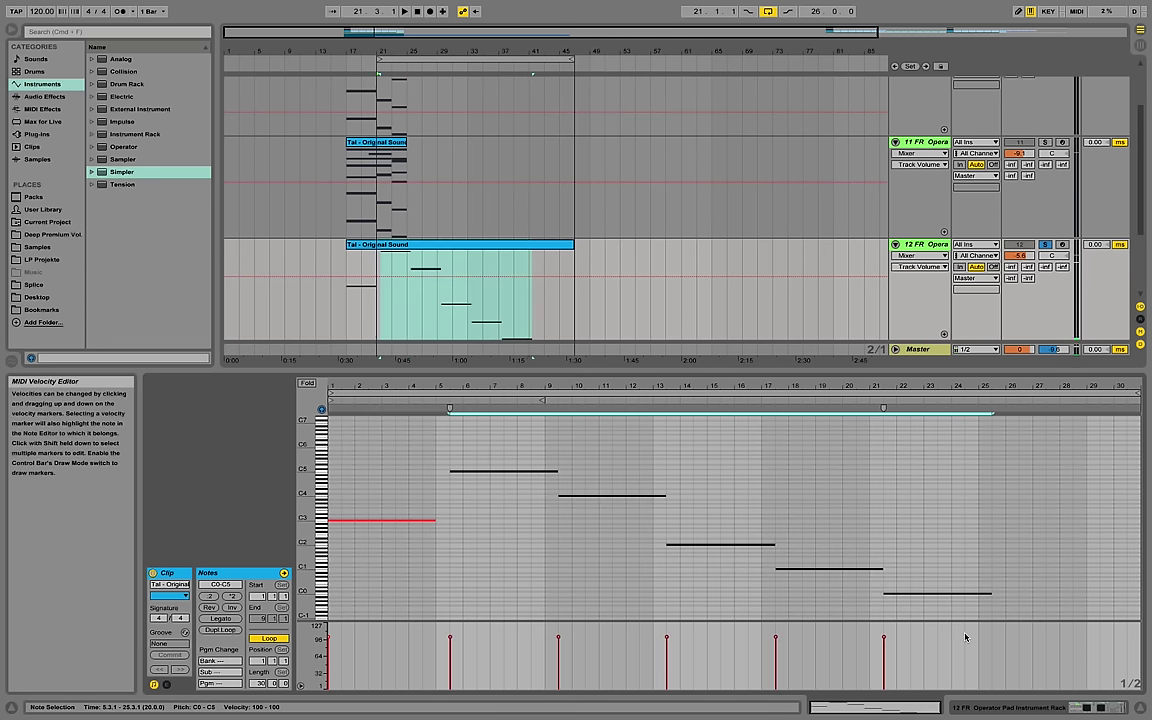
drag(572, 428, 888, 597)
key(Right)
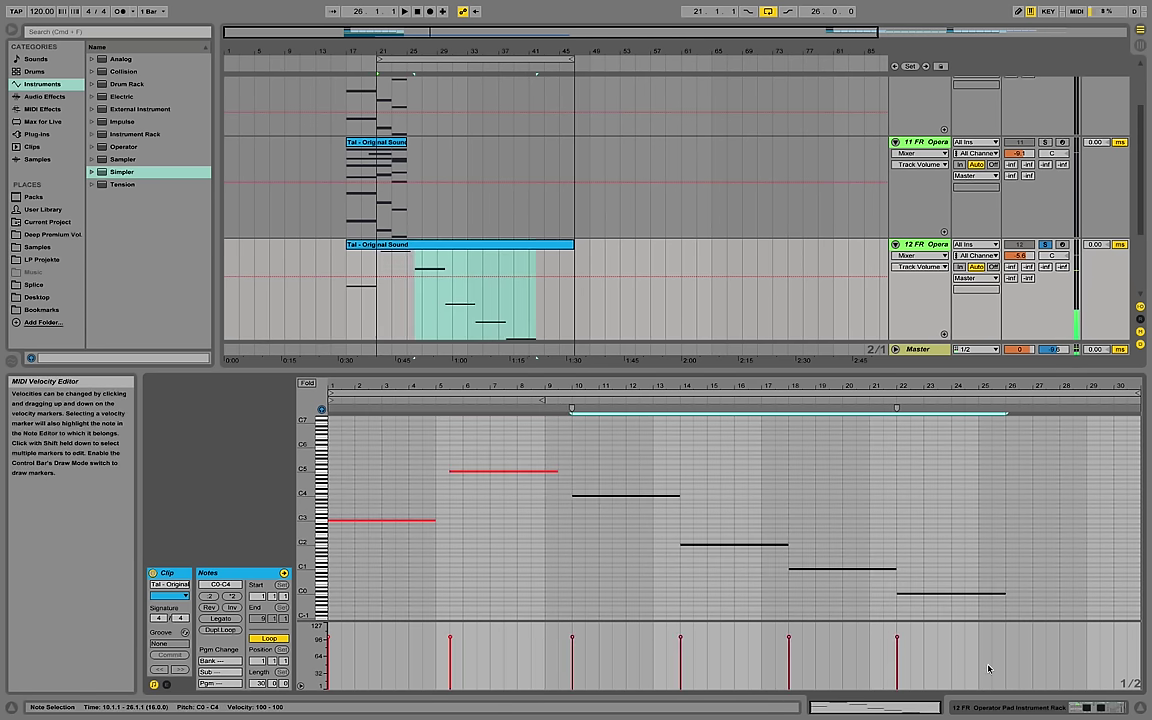
drag(694, 507, 1067, 643)
key(Right)
drag(861, 527, 1019, 617)
key(Right)
drag(1003, 558, 1042, 607)
key(Right)
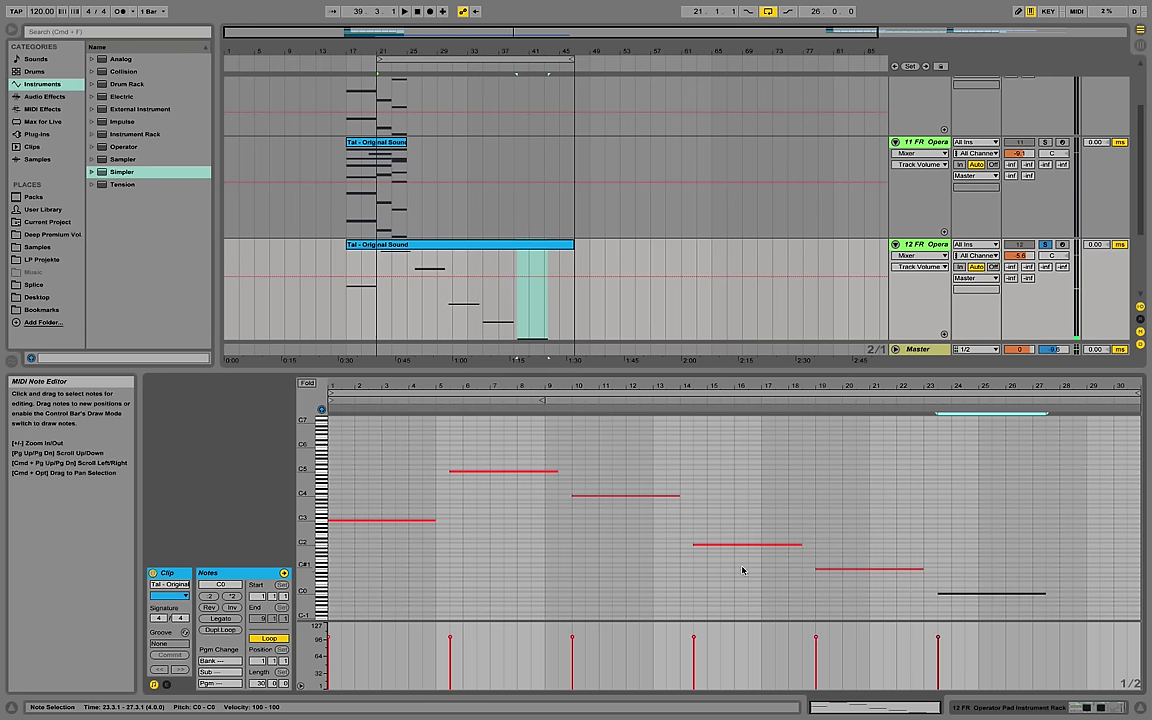
Record the transposed pad notes onto the Record track from bar 21, stopping after the C0 note in bar 43.
click(379, 258)
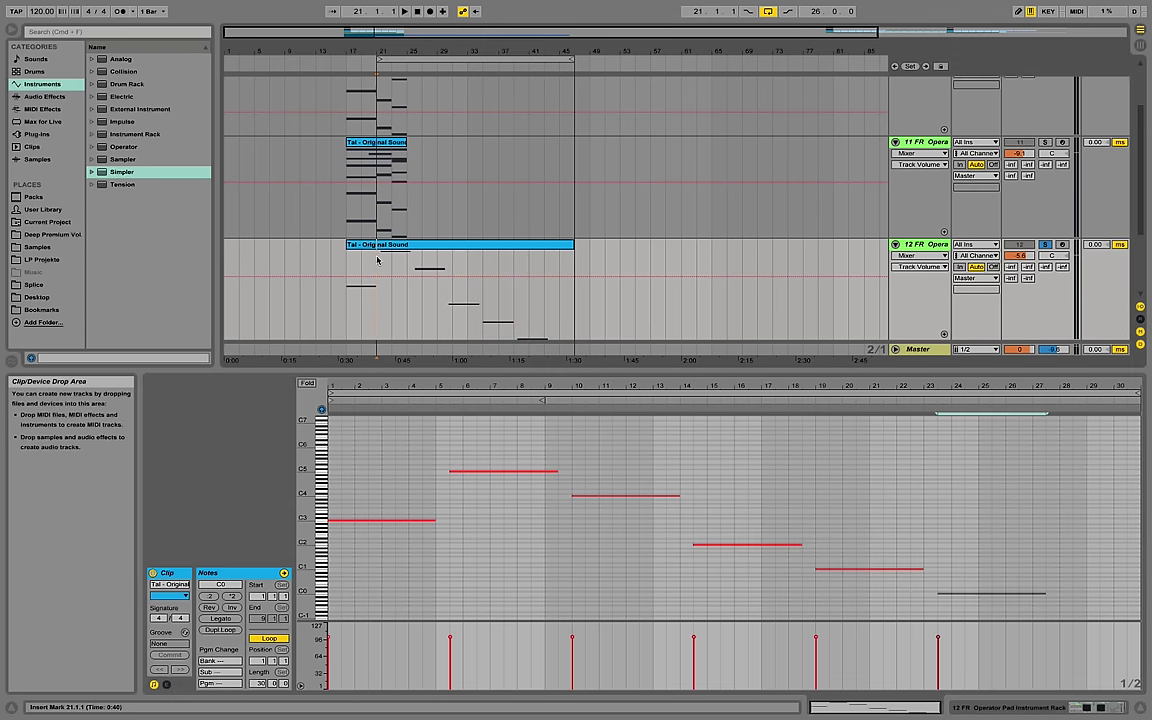
scroll(740, 244, down, 4)
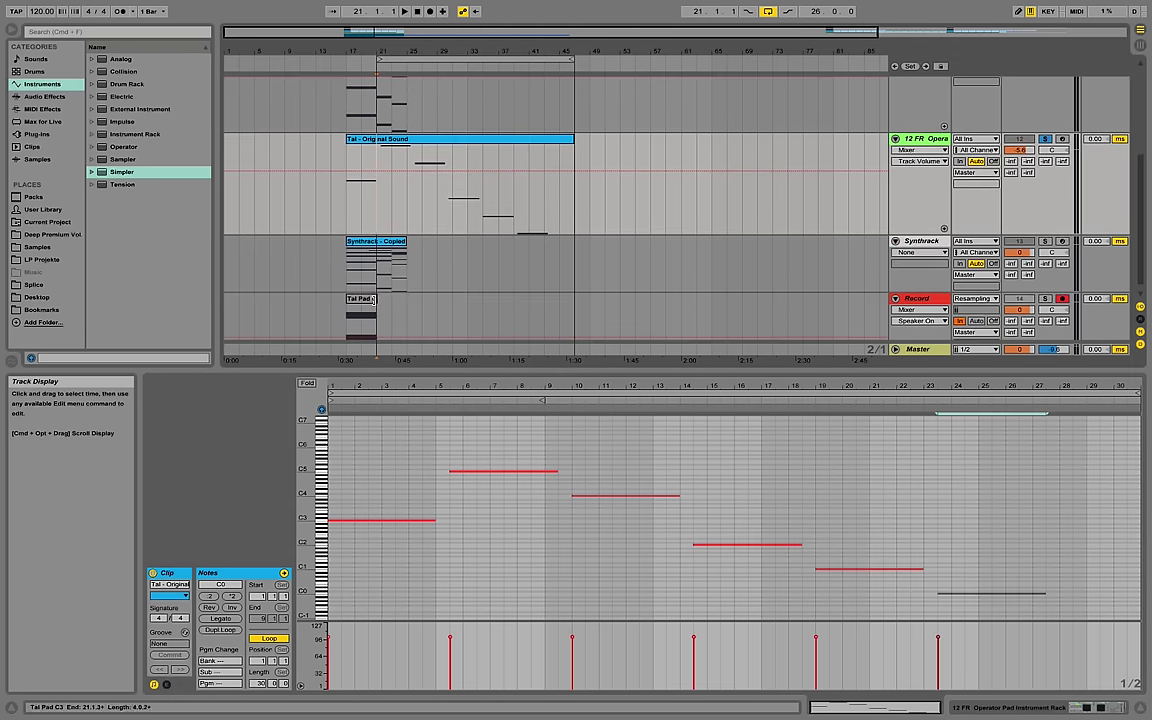
click(430, 11)
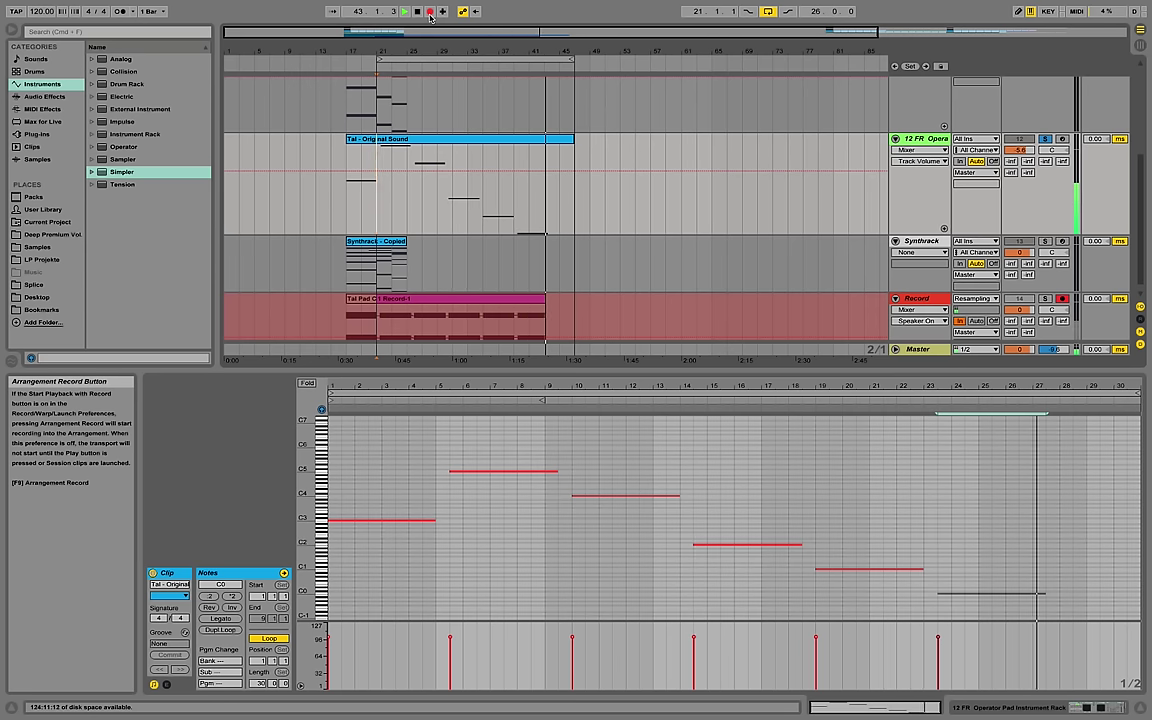
key(space)
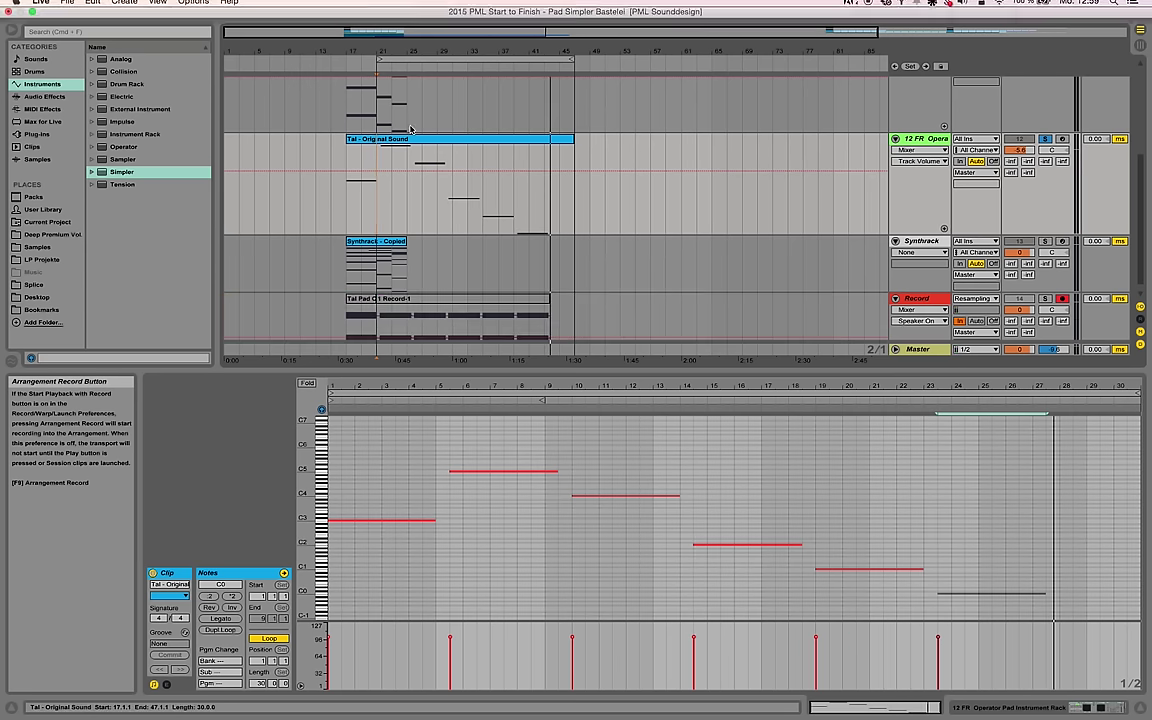
Enlarge the Record track and the arrangement area, zoomed in on the new recording from bar 21.
scroll(406, 160, down, 1)
drag(398, 50, 398, 100)
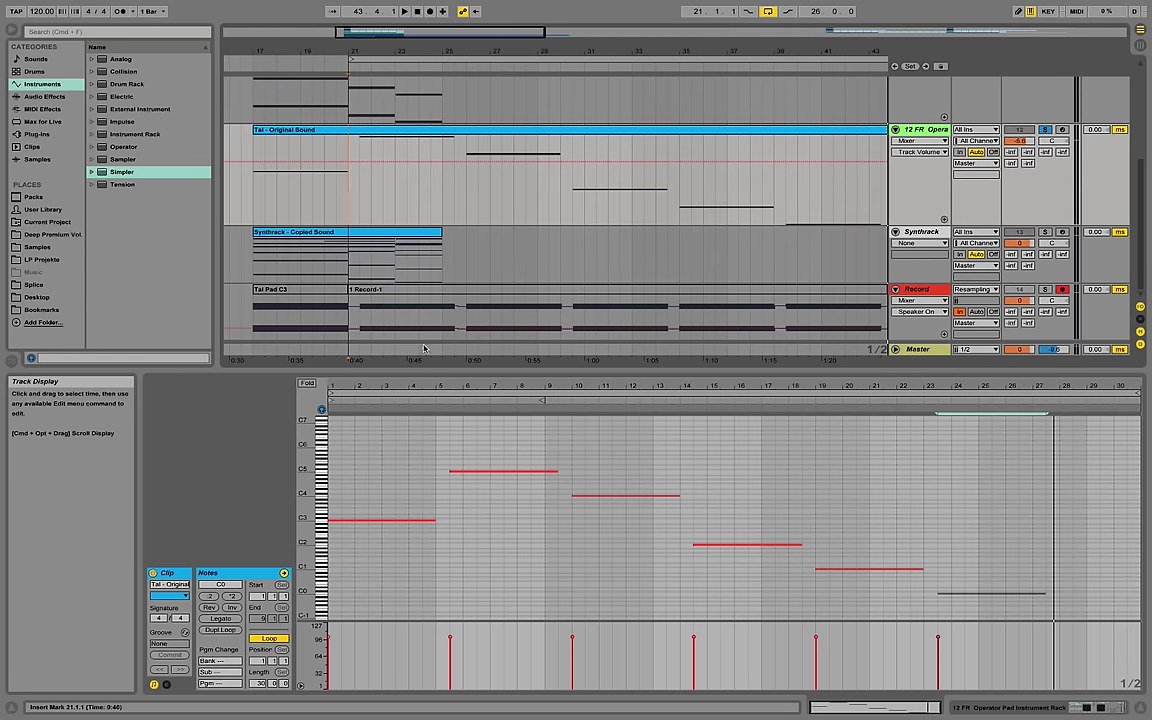
click(370, 310)
click(361, 305)
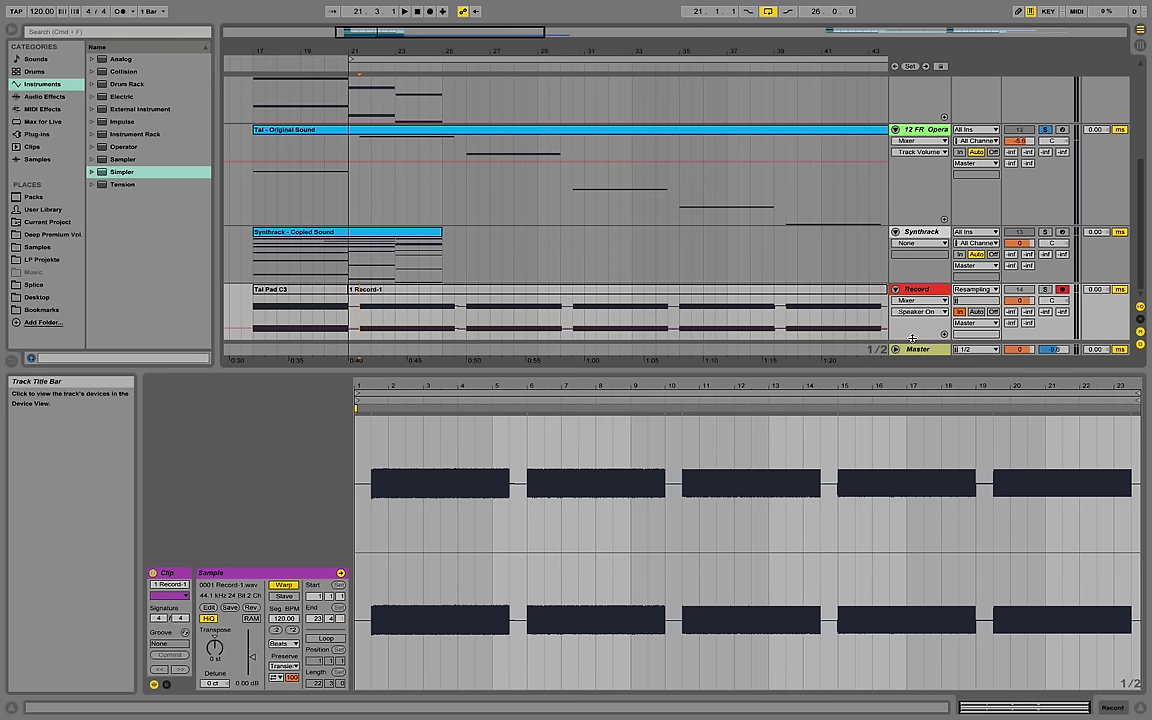
drag(912, 338, 816, 383)
scroll(735, 177, down, 3)
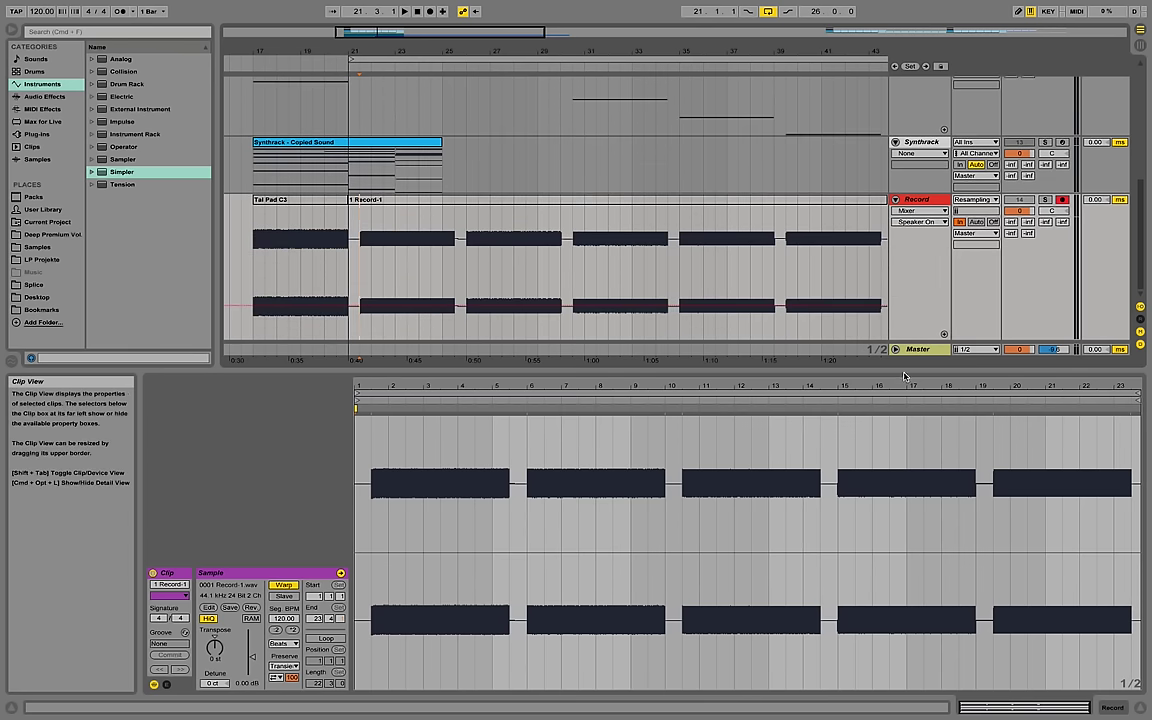
drag(904, 376, 712, 510)
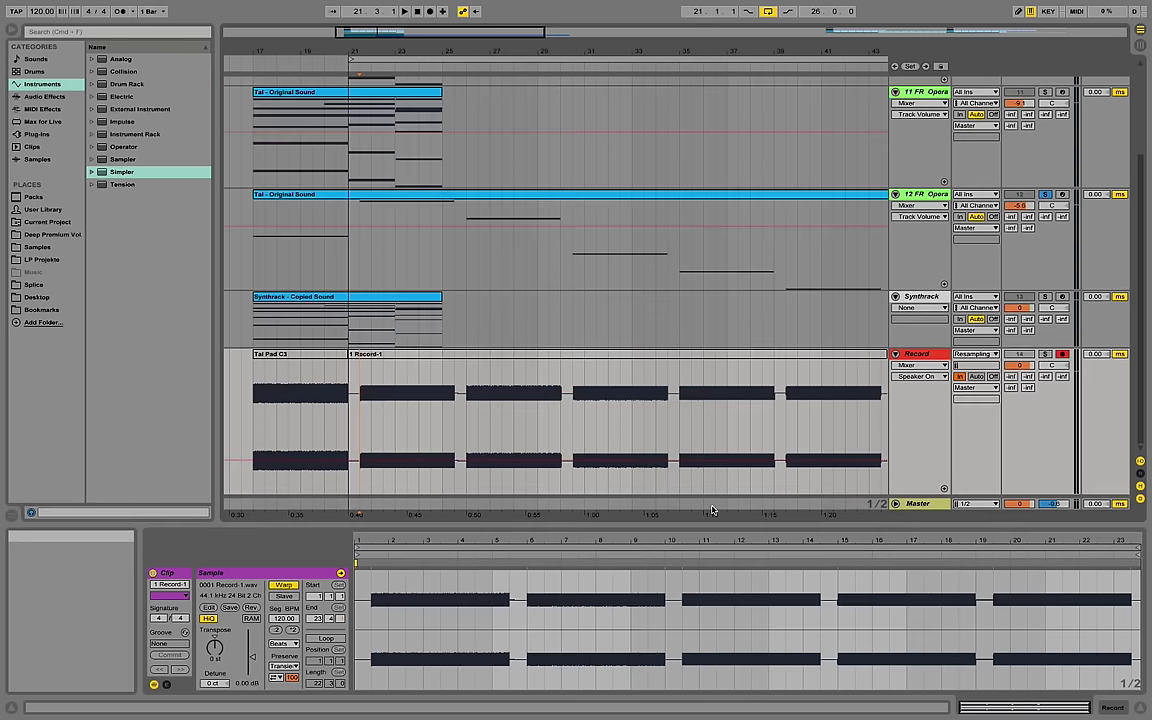
Rename the new recording at bar 21 as Tal Pad C5.
click(362, 370)
click(362, 355)
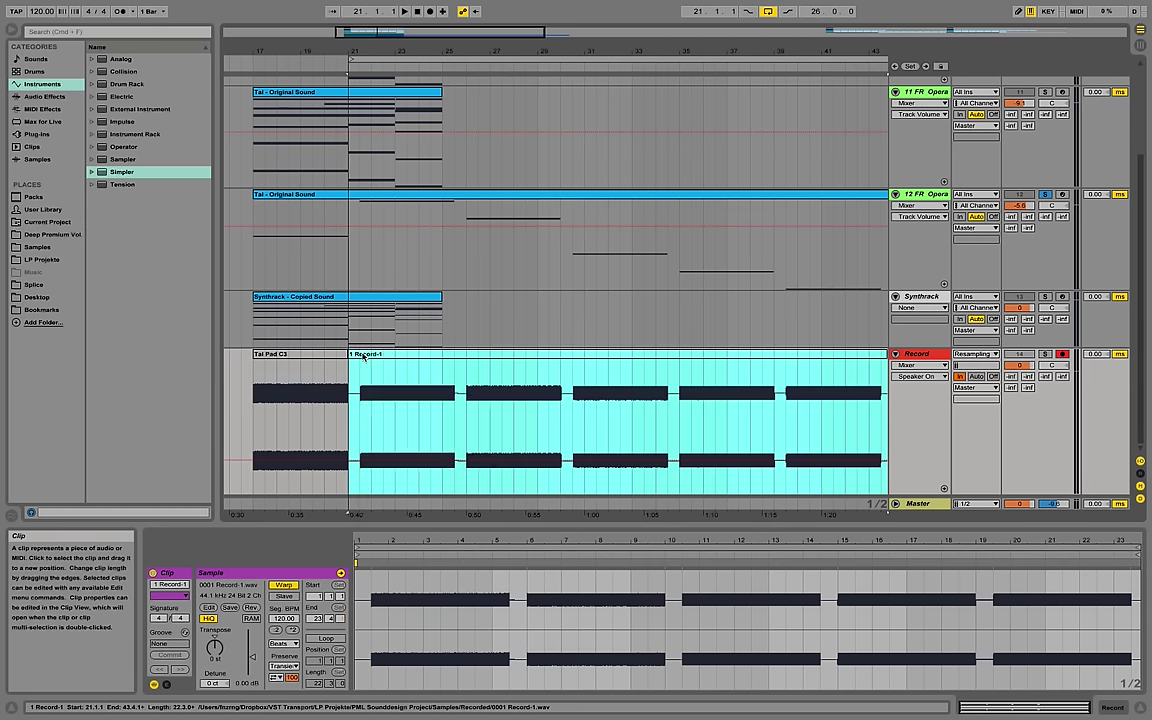
right_click(365, 355)
click(424, 405)
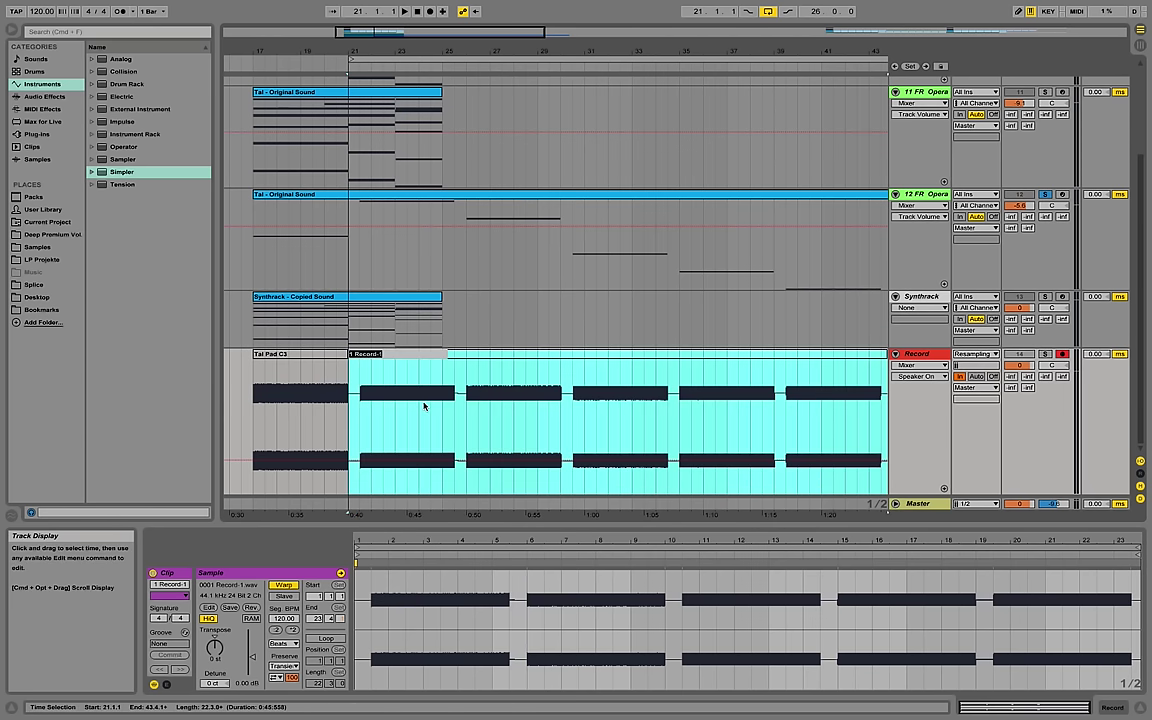
text(Tal Pad C5)
key(Return)
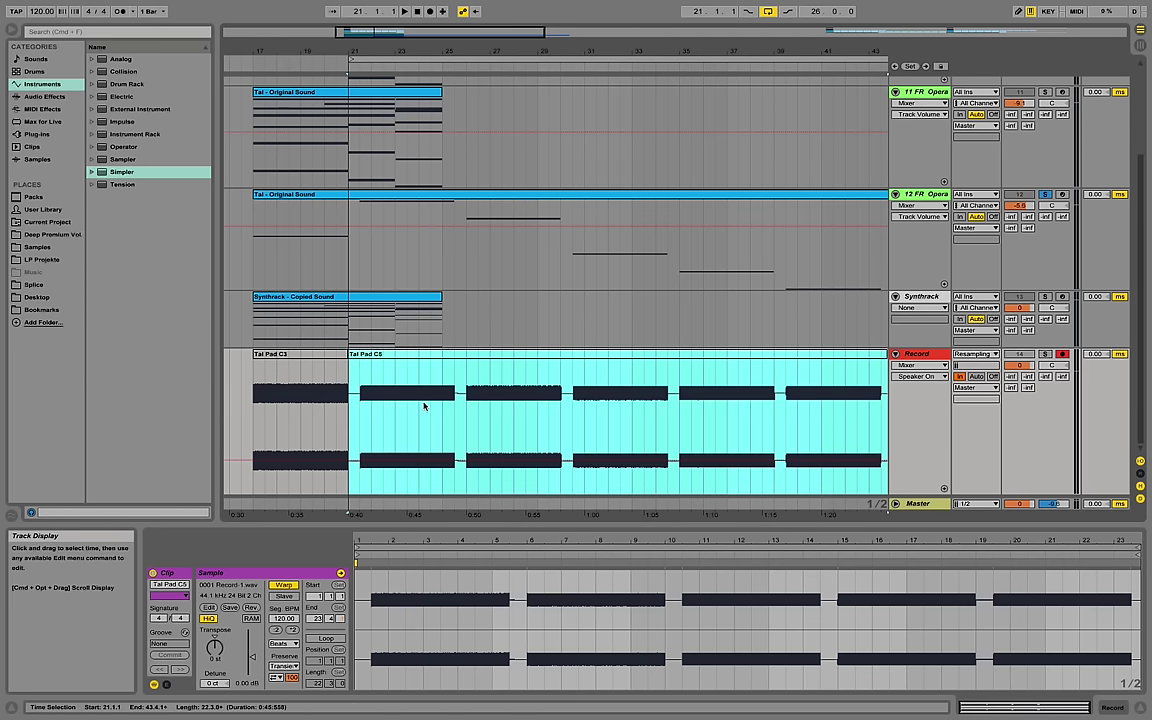
Split the Tal Pad C5 recording at the start of each note, at positions 21.3, 26.1, 30.3, 35.1 and 39.3.
click(361, 370)
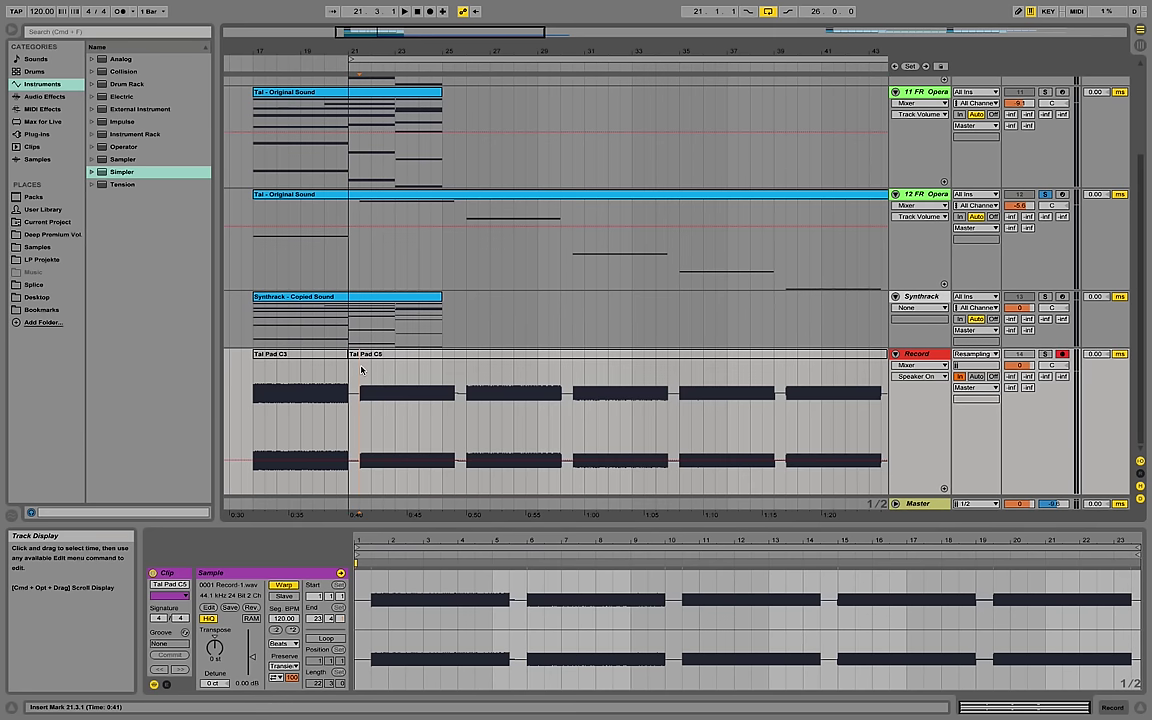
click(362, 357)
click(361, 379)
key(super+e)
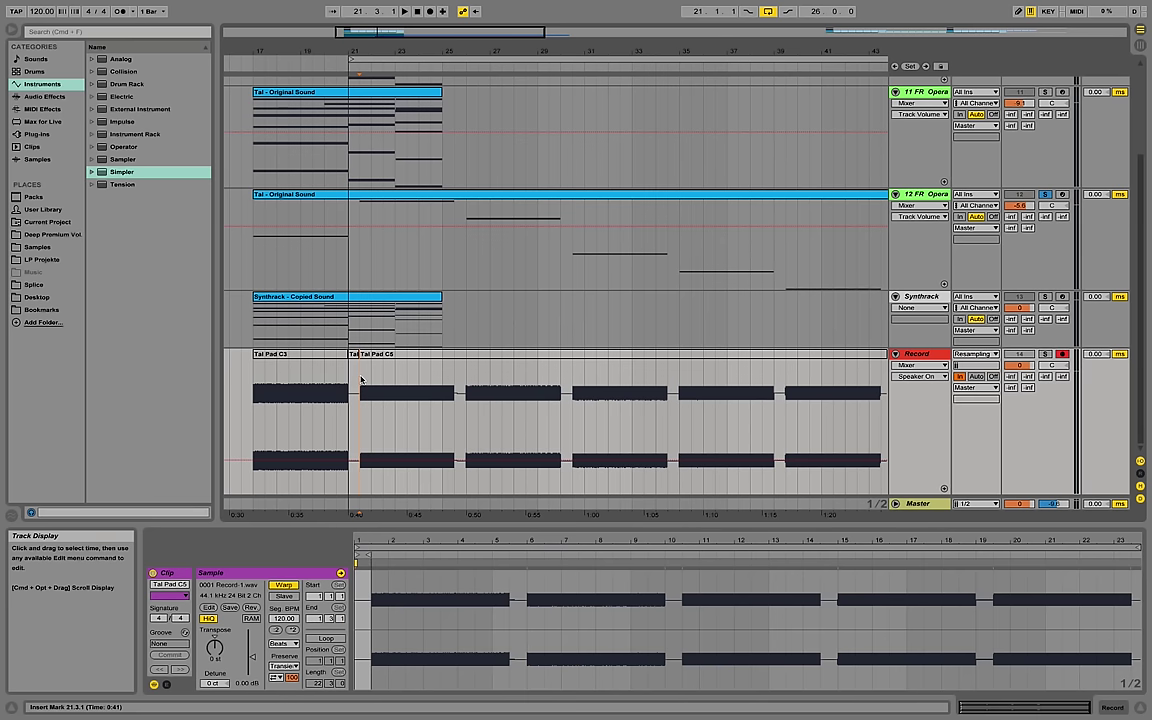
click(465, 365)
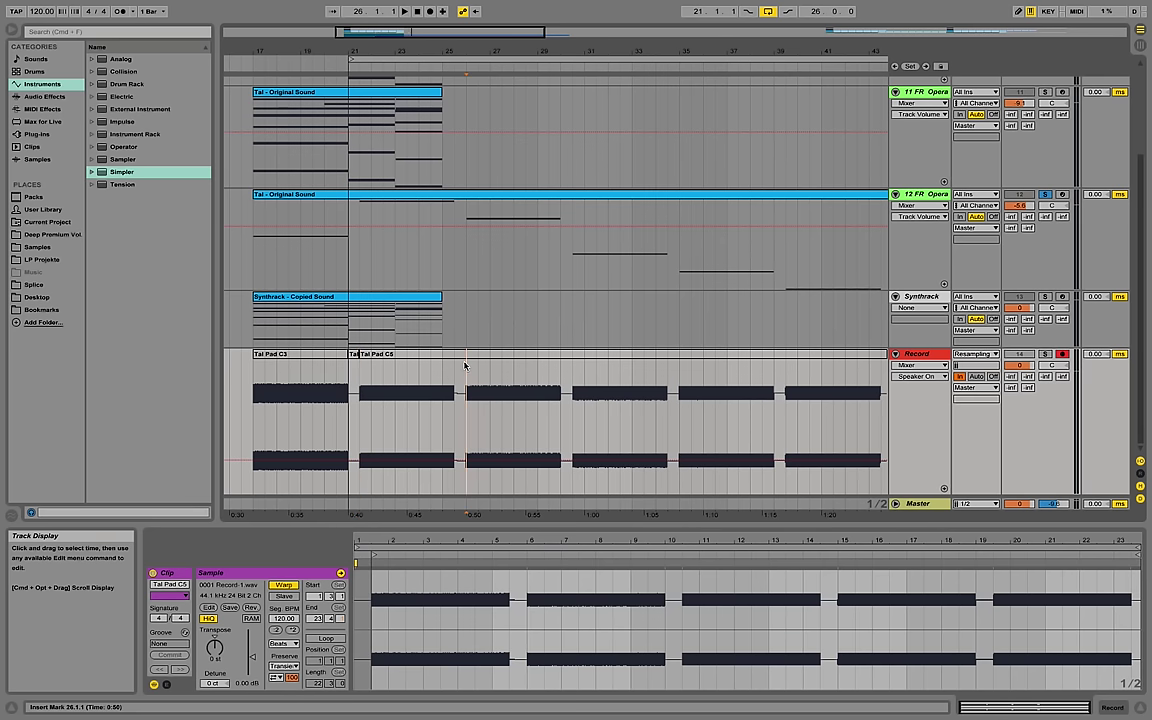
key(super+e)
click(571, 376)
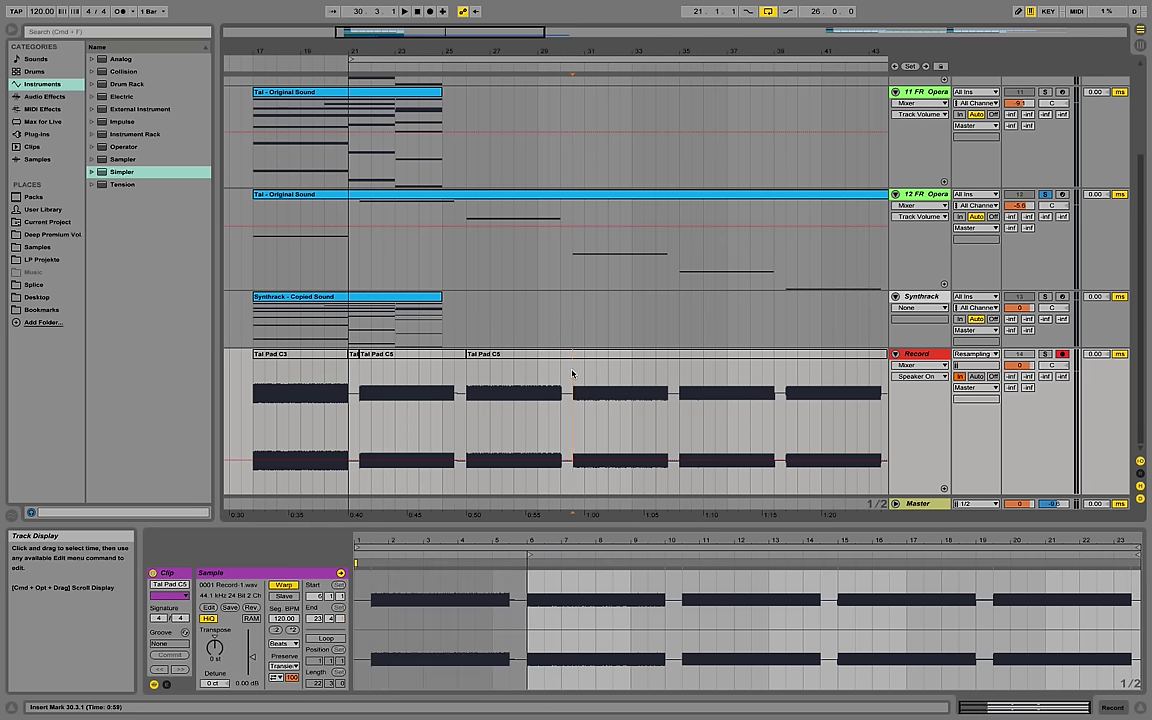
key(super+e)
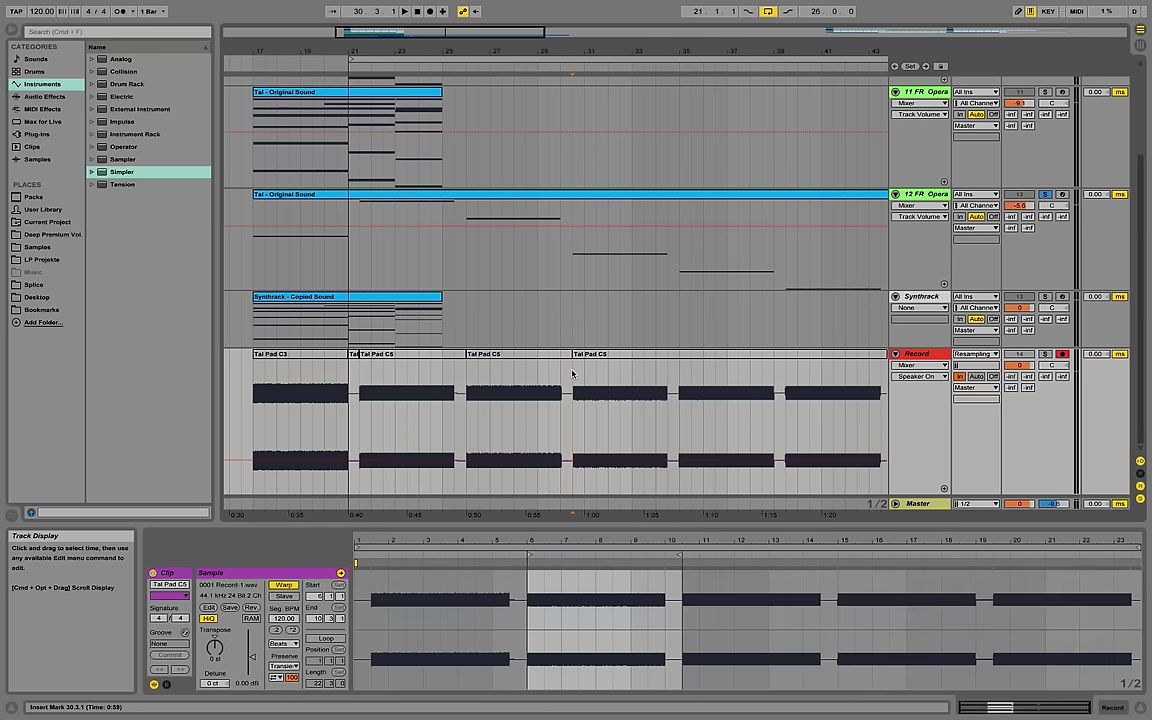
click(681, 371)
key(super+e)
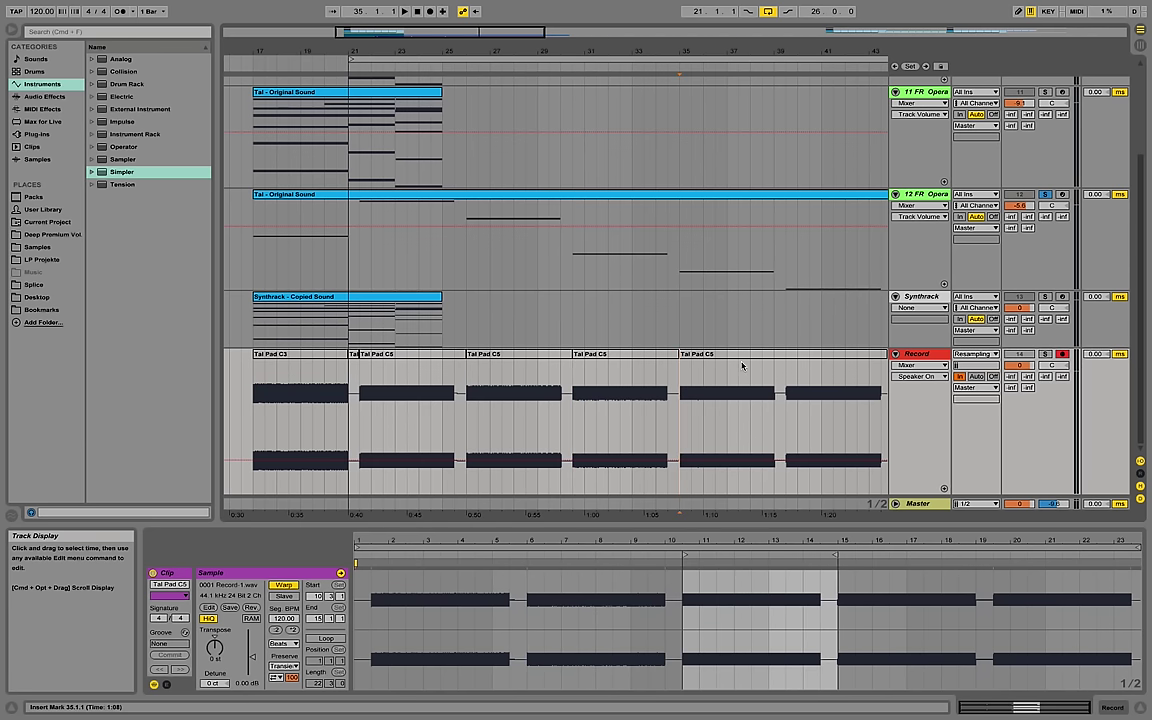
click(787, 372)
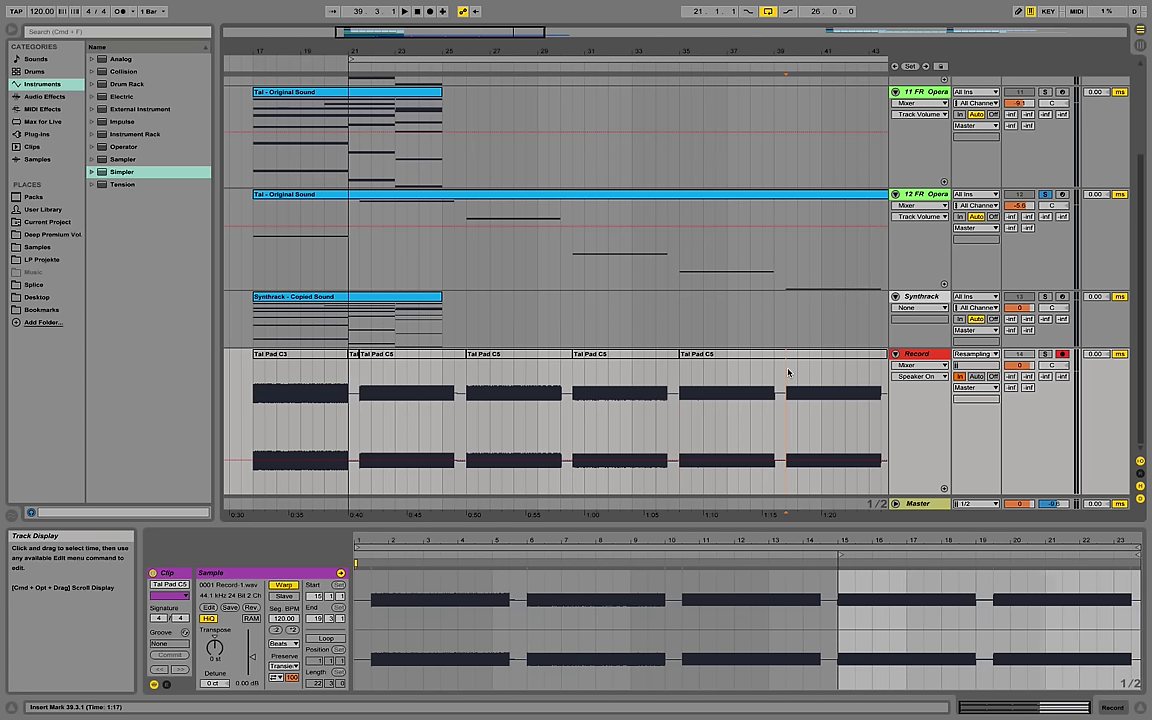
key(super+e)
Consolidate the Tal Pad C5 clip at 21.3, and rename the clip at bar 26 as Tal Pad C4 and consolidate it.
click(395, 357)
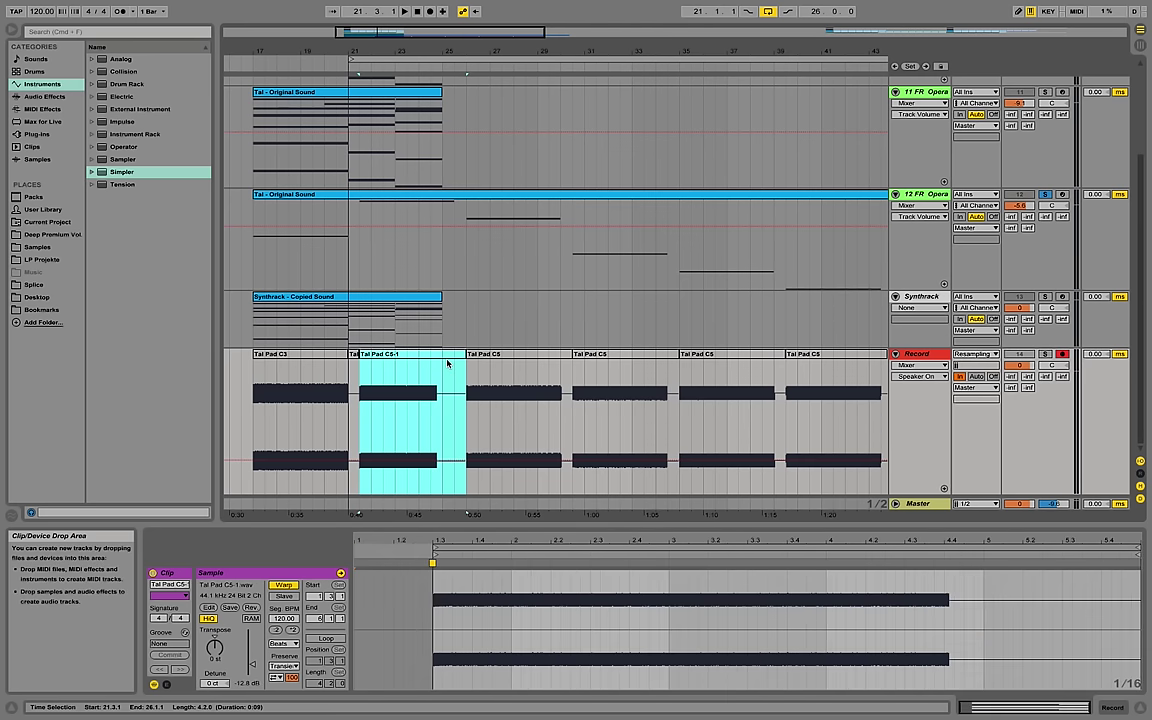
click(485, 357)
right_click(488, 357)
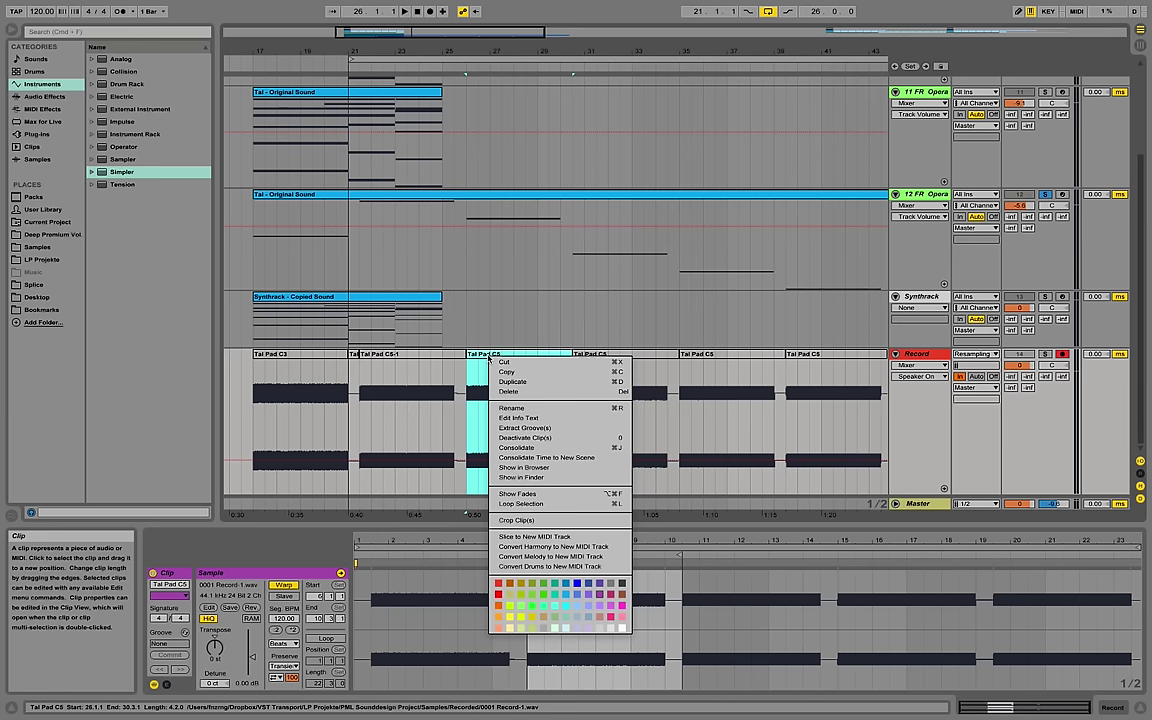
click(532, 408)
key(Return)
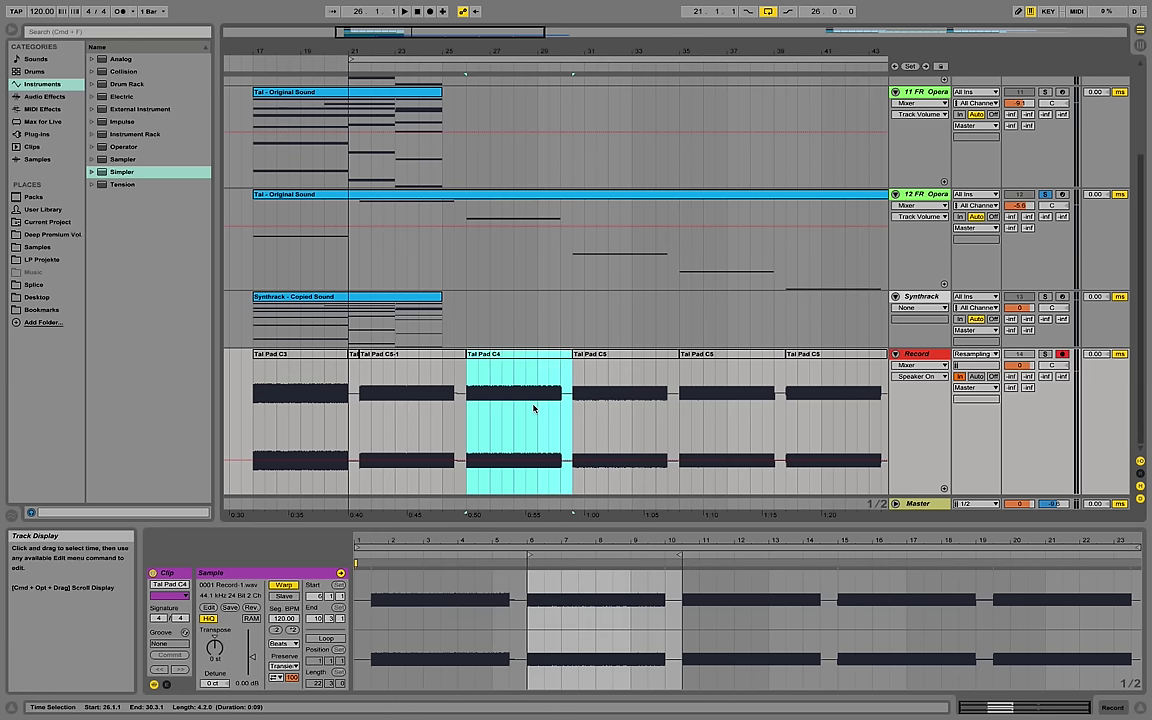
key(super+j)
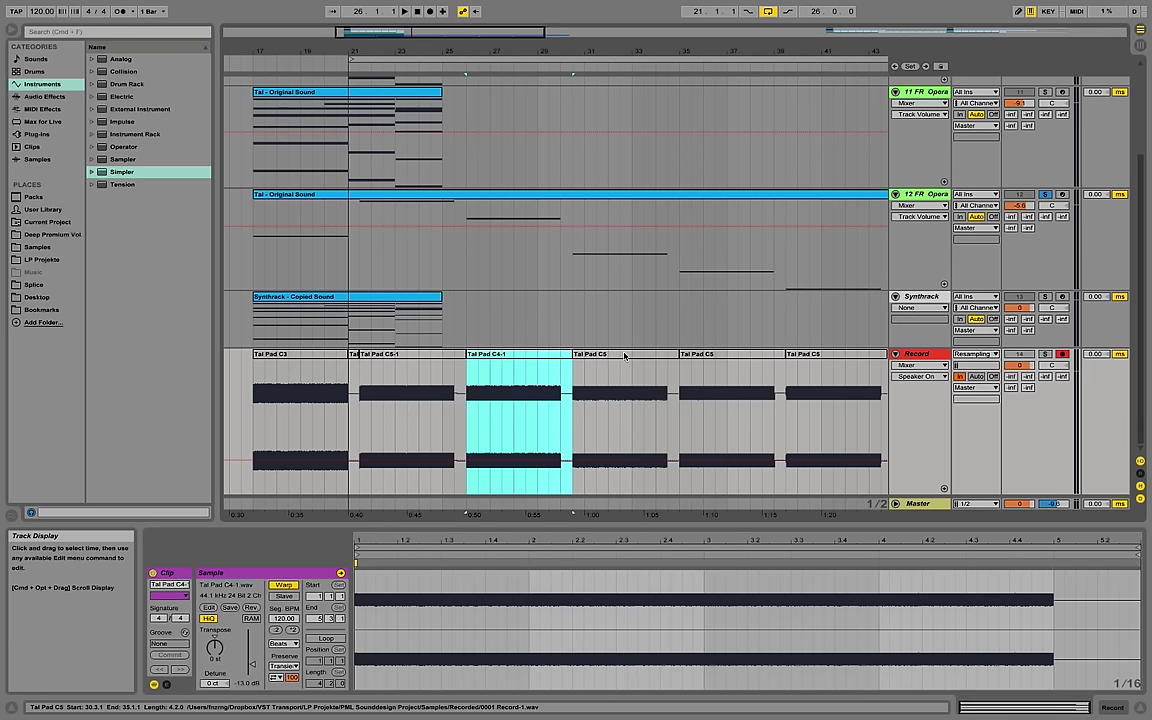
Rename the split clip at position 30.3 as Tal Pad C2.
click(611, 358)
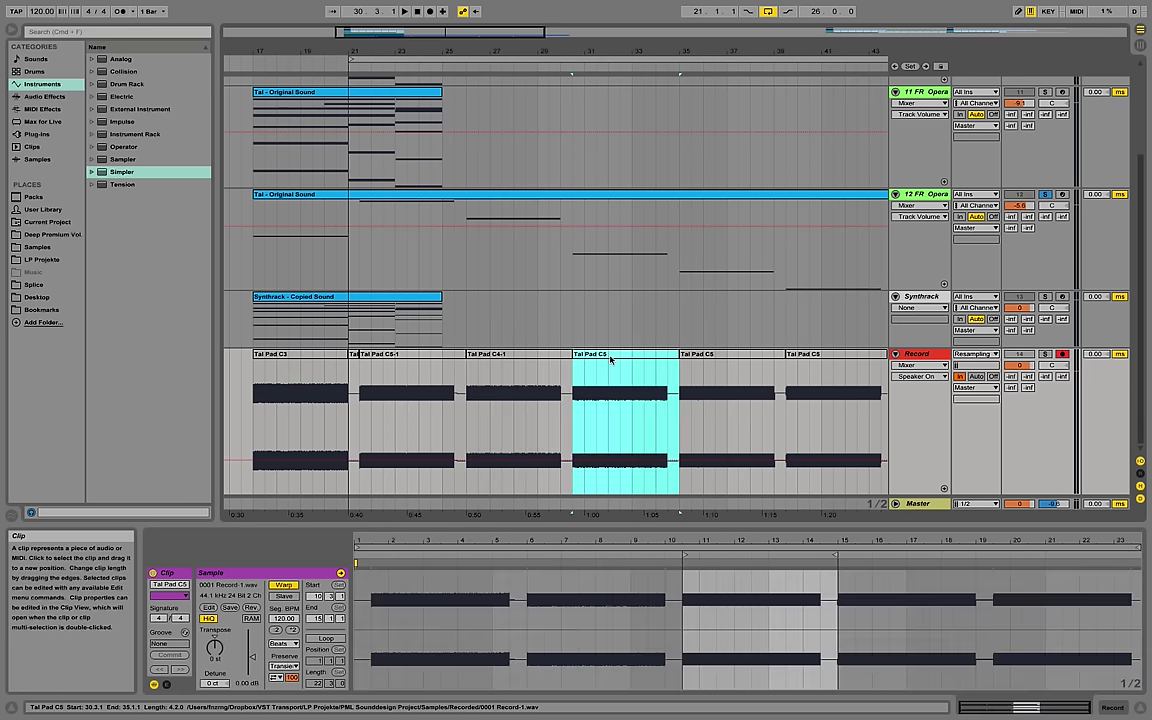
right_click(611, 358)
click(634, 416)
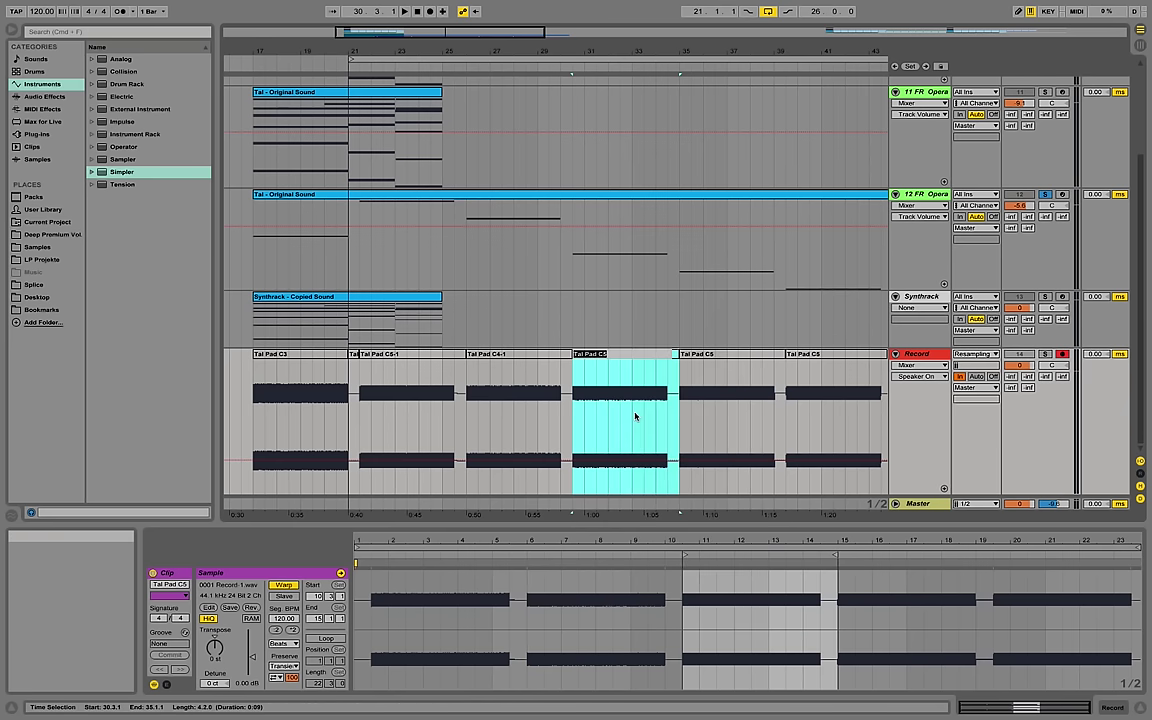
text(Tal Pad C2)
key(Return)
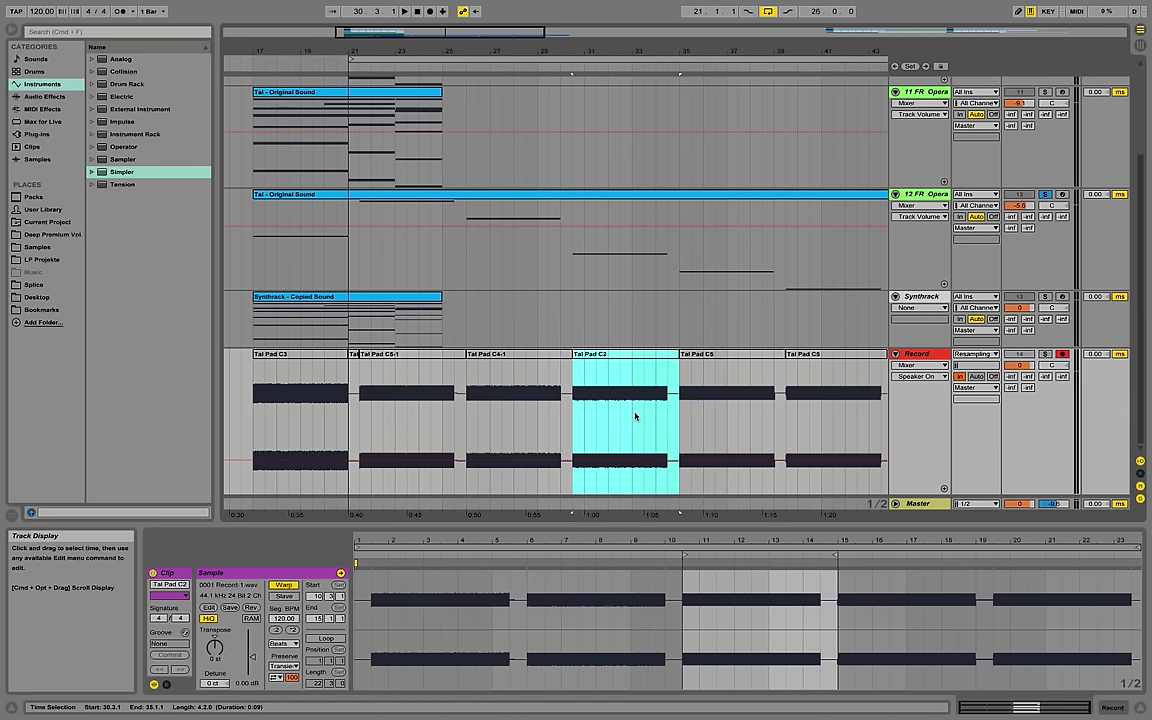
Rename the split clip at position 35.1 as Tal Pad C1 and consolidate it.
click(720, 358)
right_click(722, 358)
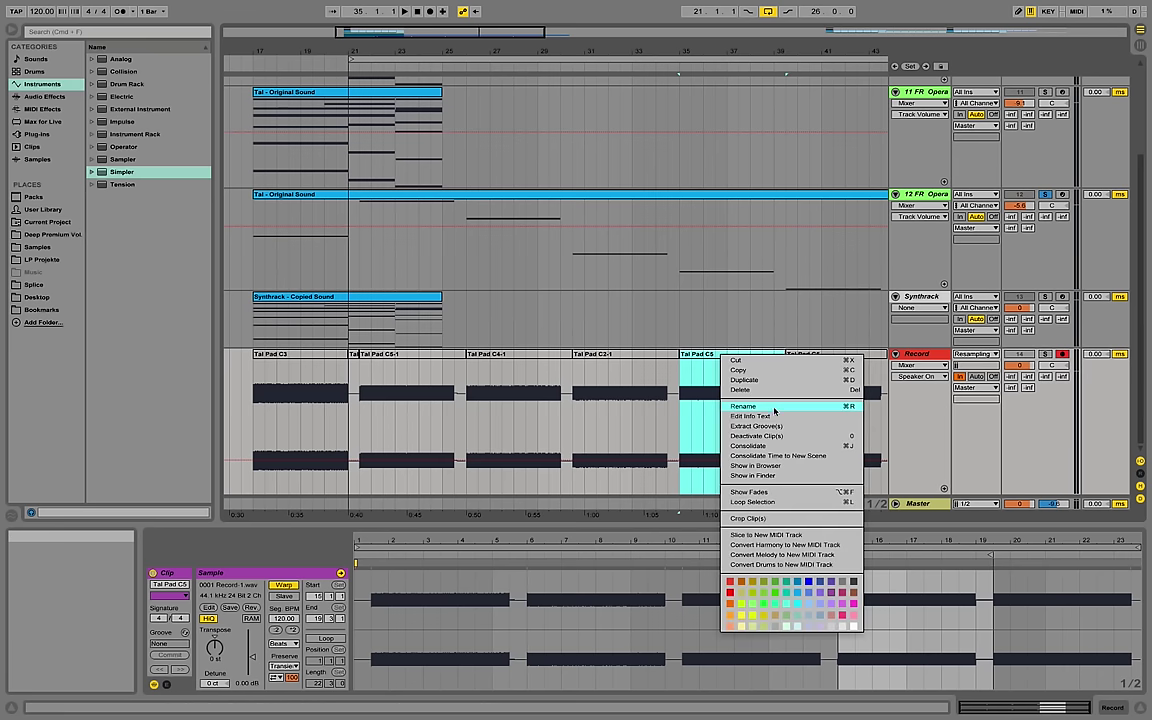
click(773, 406)
text(Tal Pad C1)
key(Return)
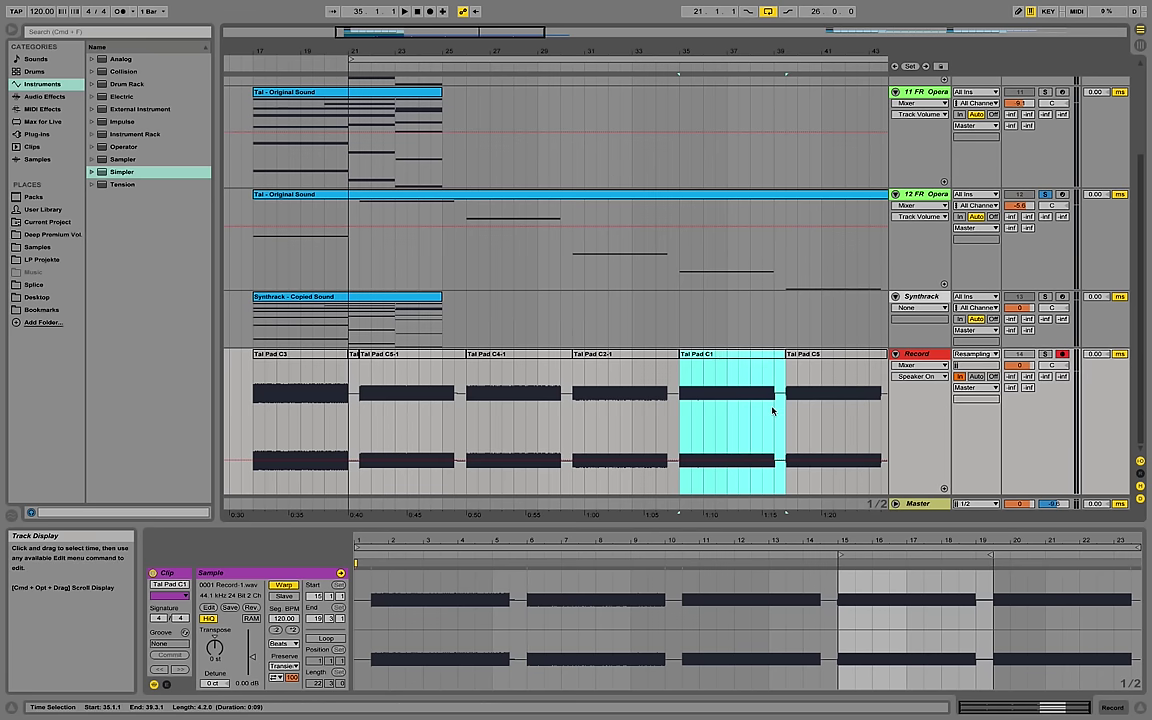
Rename the last split clip, at position 39.3, as Tal Pad C0 and consolidate it.
click(834, 361)
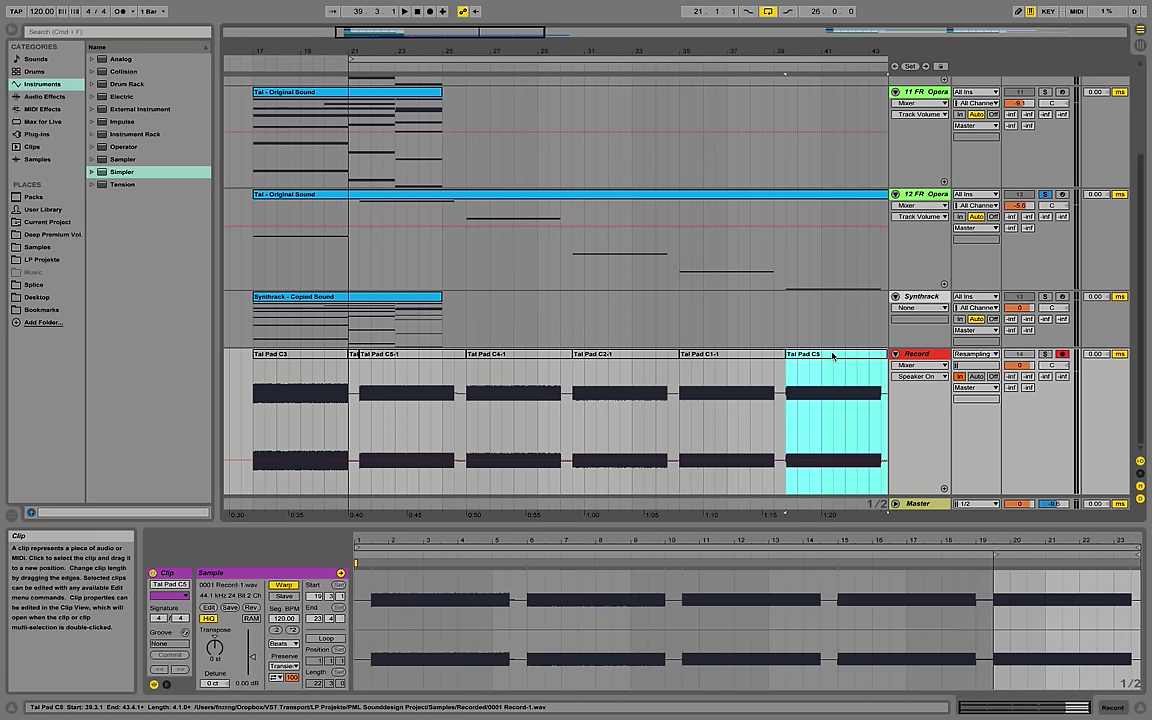
right_click(836, 360)
click(858, 407)
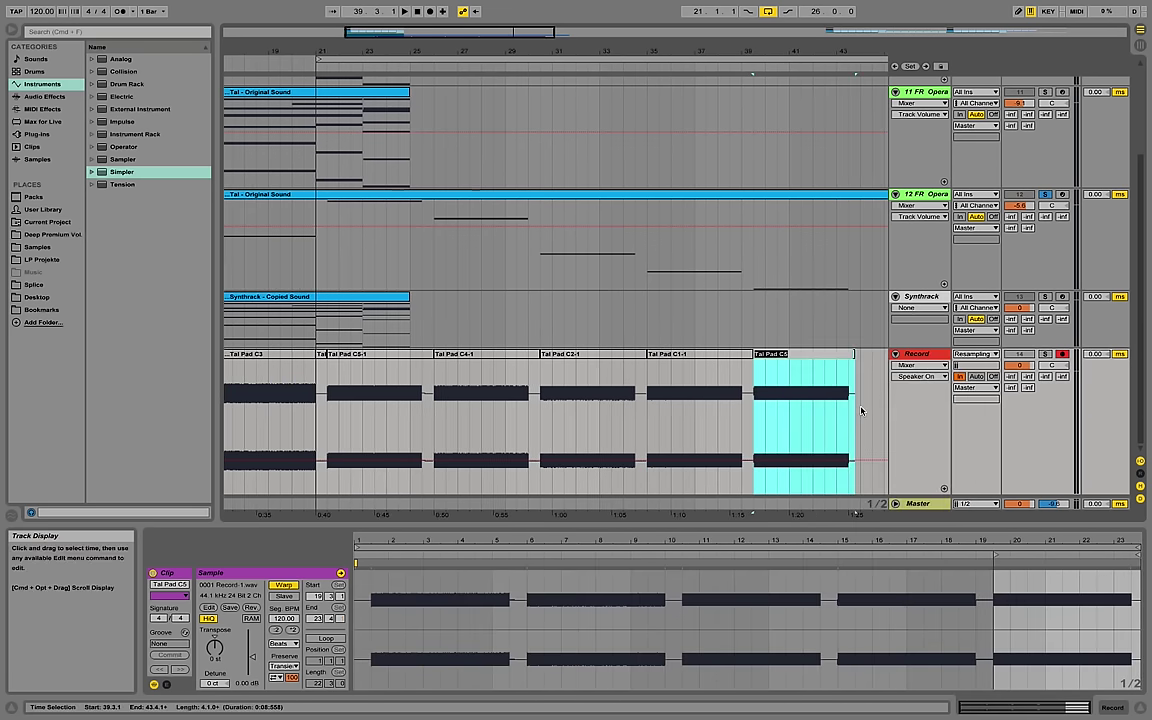
key(BackSpace)
text(6)
key(Return)
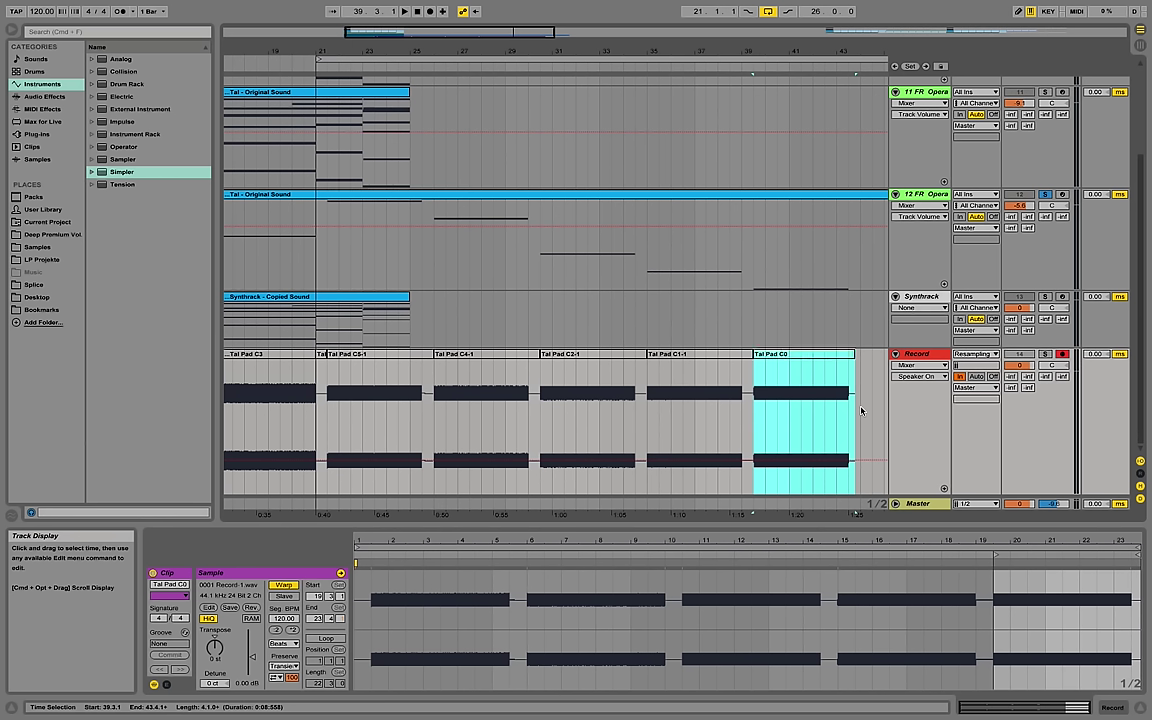
key(super+j)
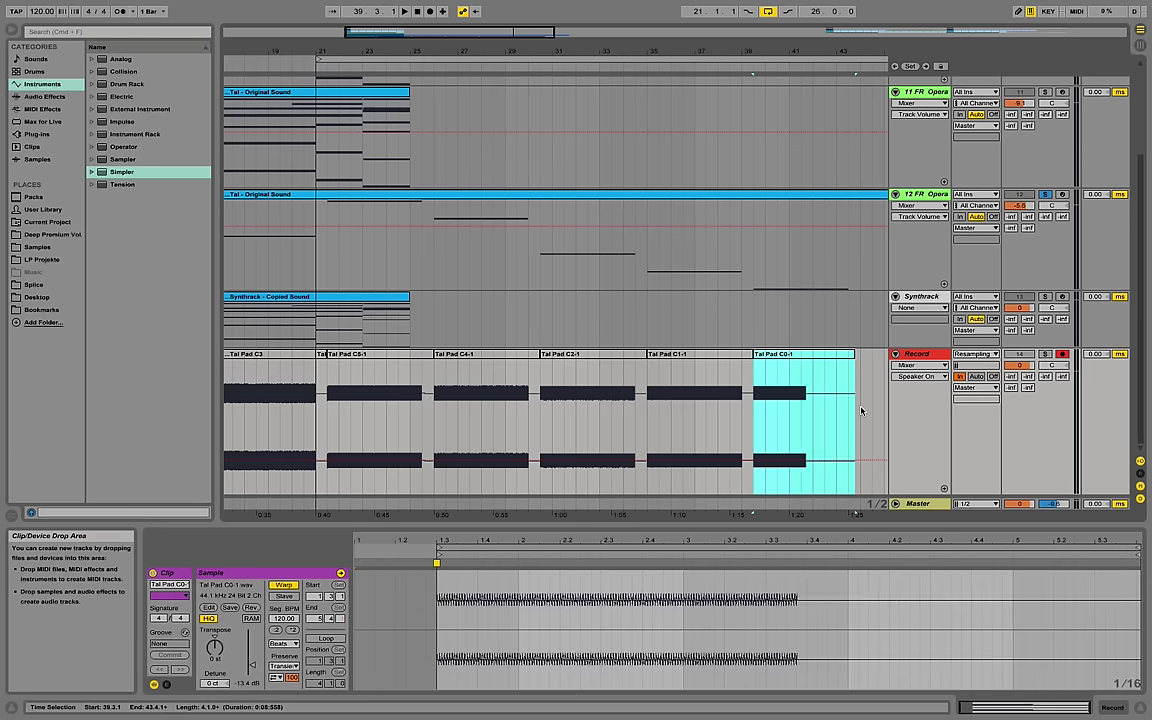
Check the Tal Pad clips on the Record track one after another, from C3 through C1.
click(258, 354)
click(362, 357)
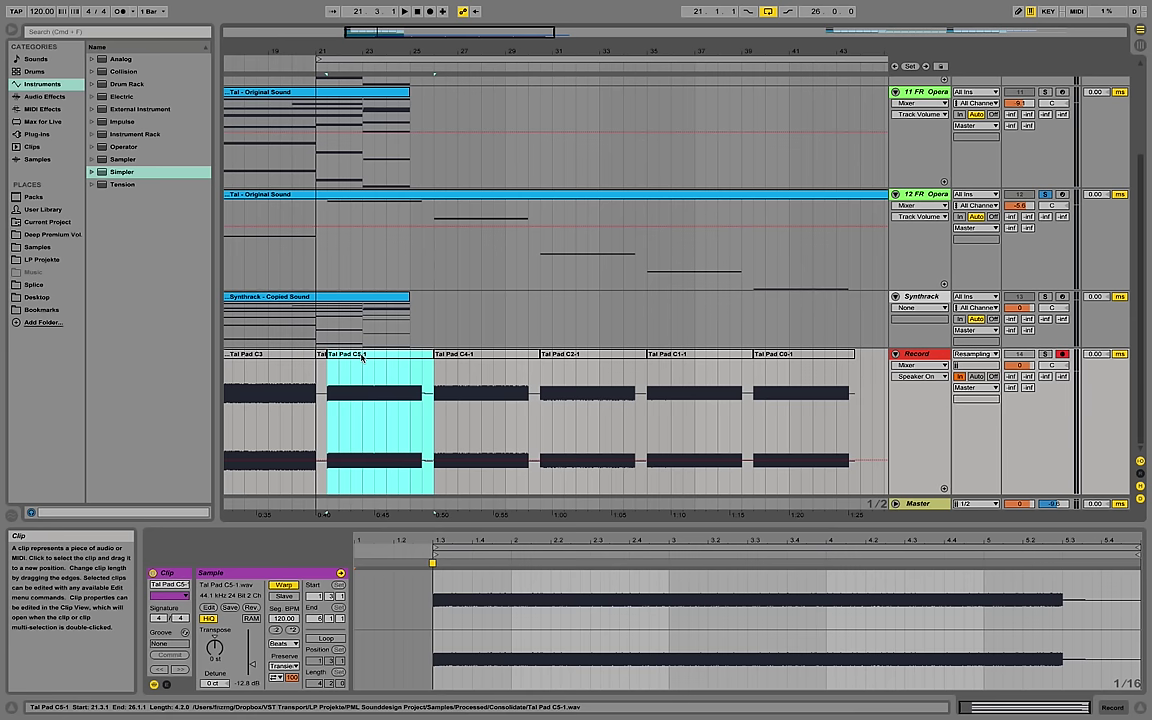
click(503, 357)
click(567, 357)
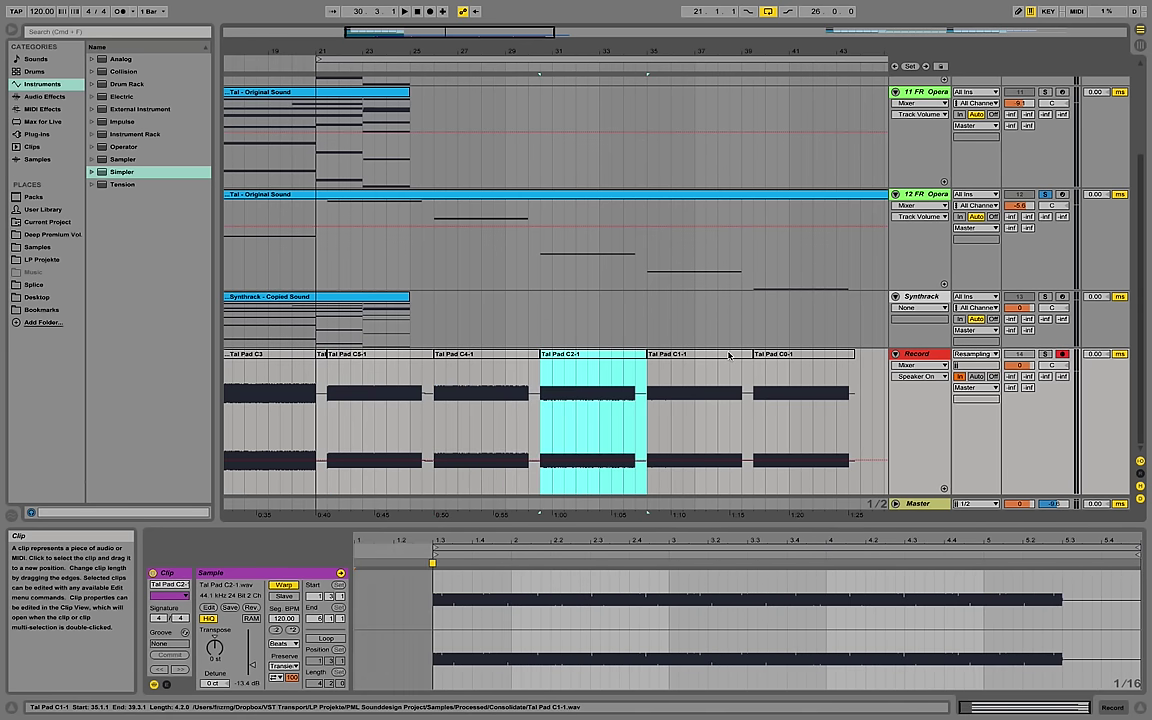
click(700, 357)
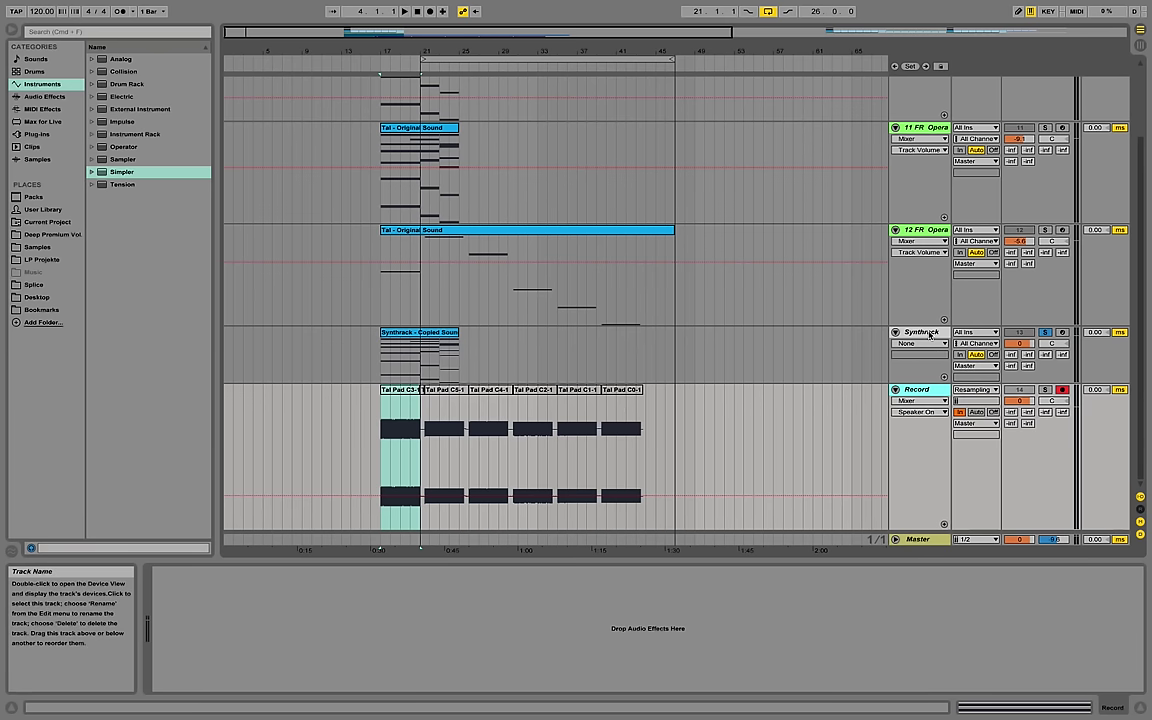
Enable looping in the Synthrack's C3 Simpler, with start at 2.38 %, length at 94.4 % and loop fade at 19.8 %.
click(930, 336)
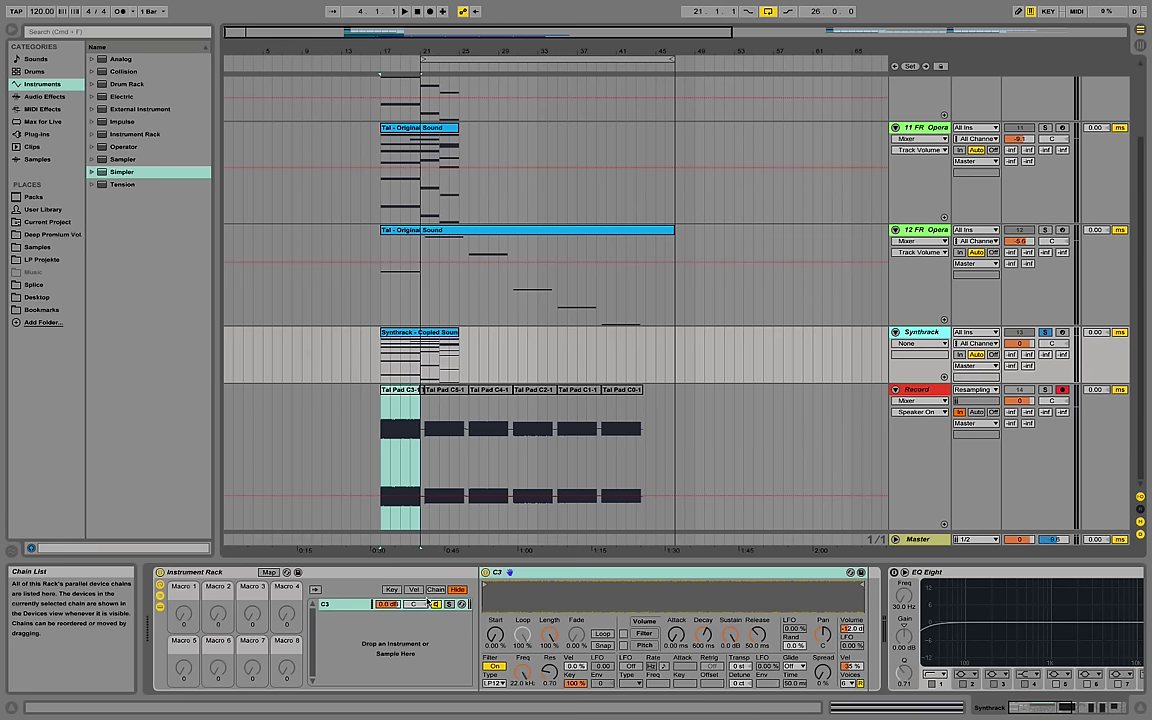
click(350, 607)
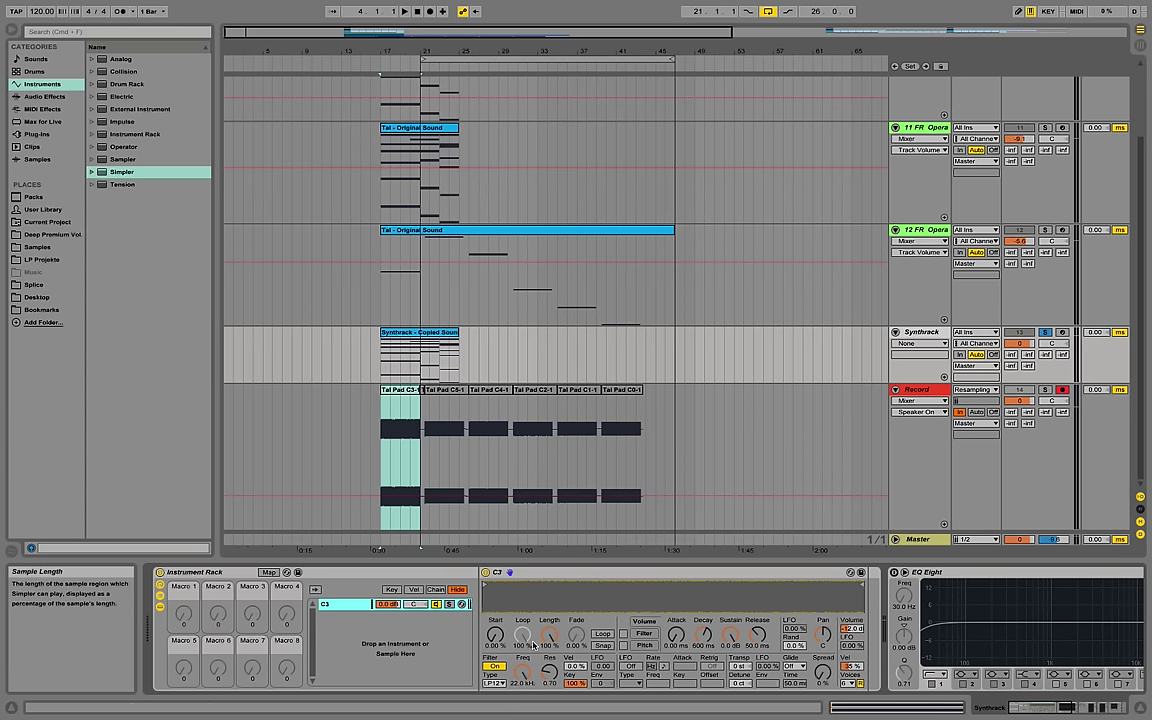
click(602, 633)
drag(496, 636, 549, 640)
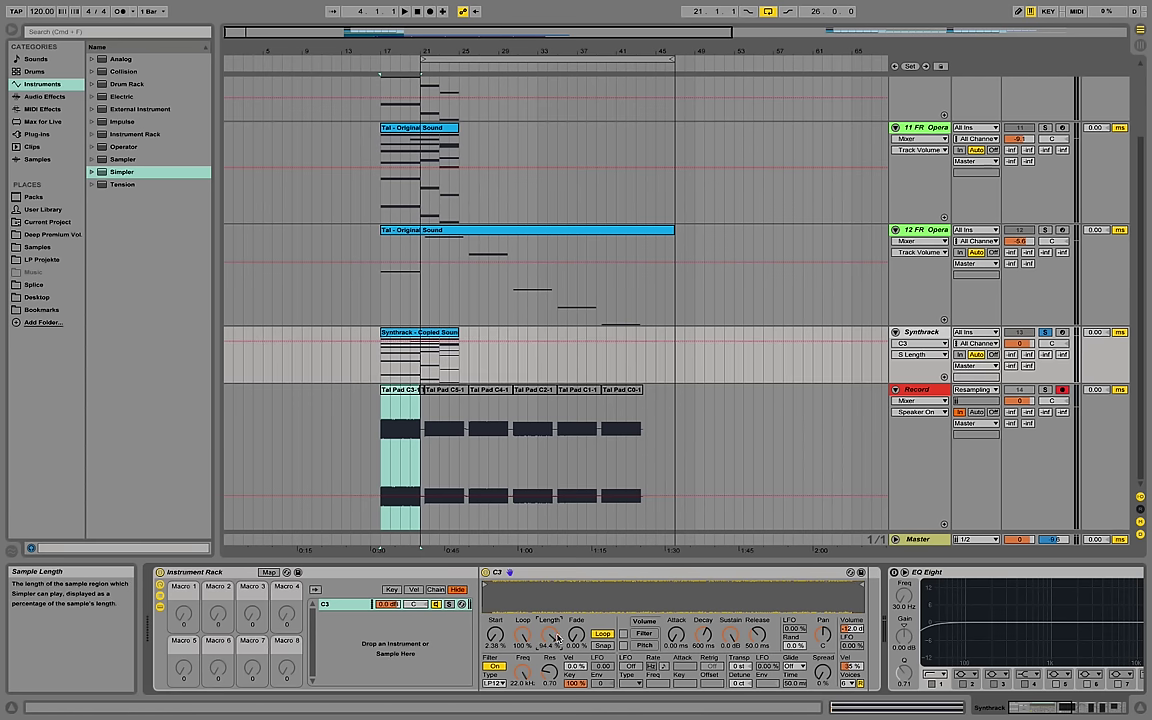
drag(576, 634, 576, 616)
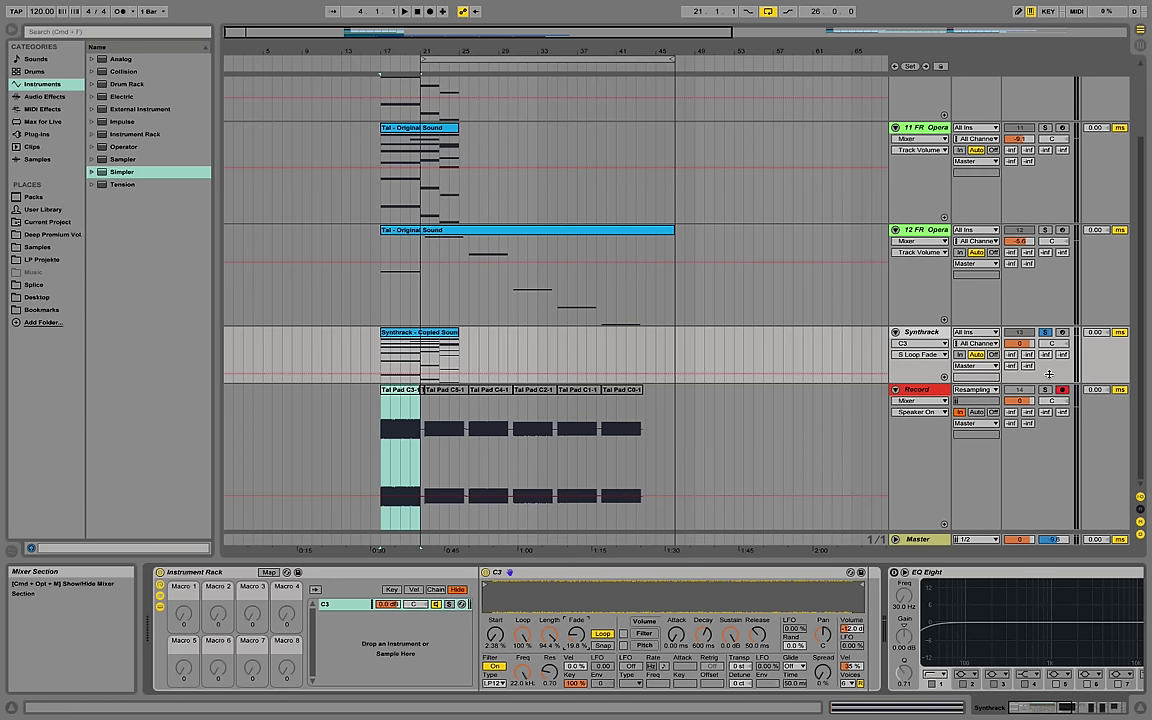
Arm the Synthrack track and test a 14.3 % sample length, setting the loop to 84.9 % and the fade to 54.8 %.
click(1062, 332)
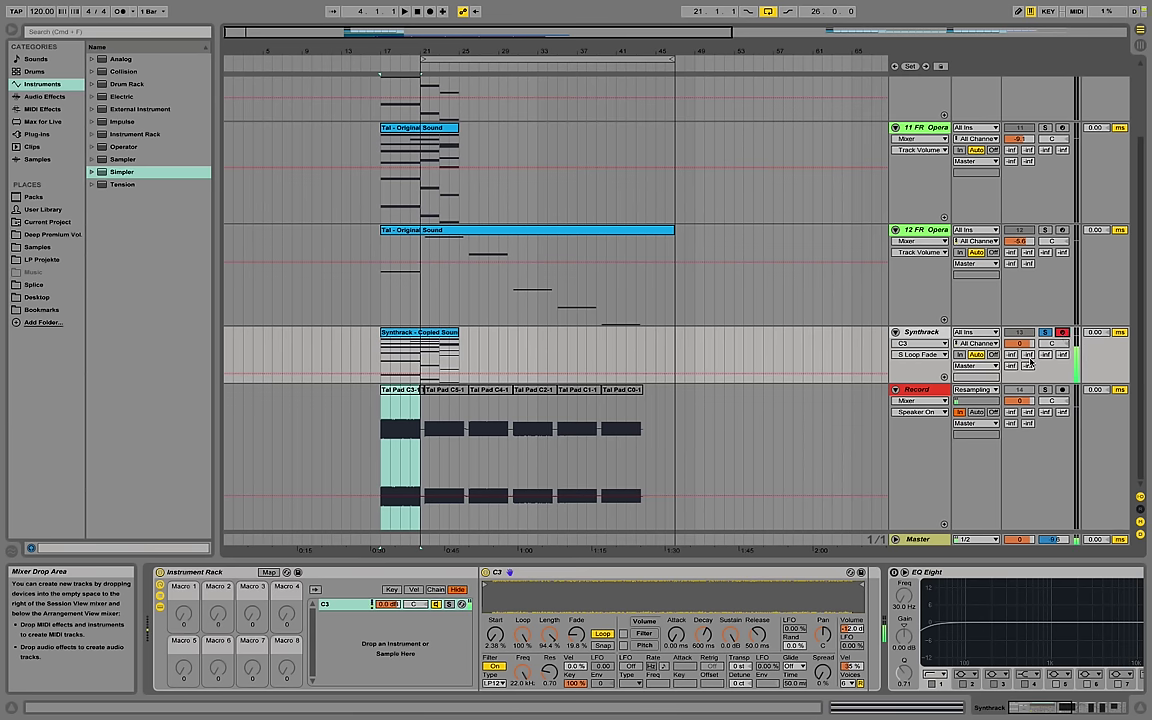
drag(576, 634, 576, 619)
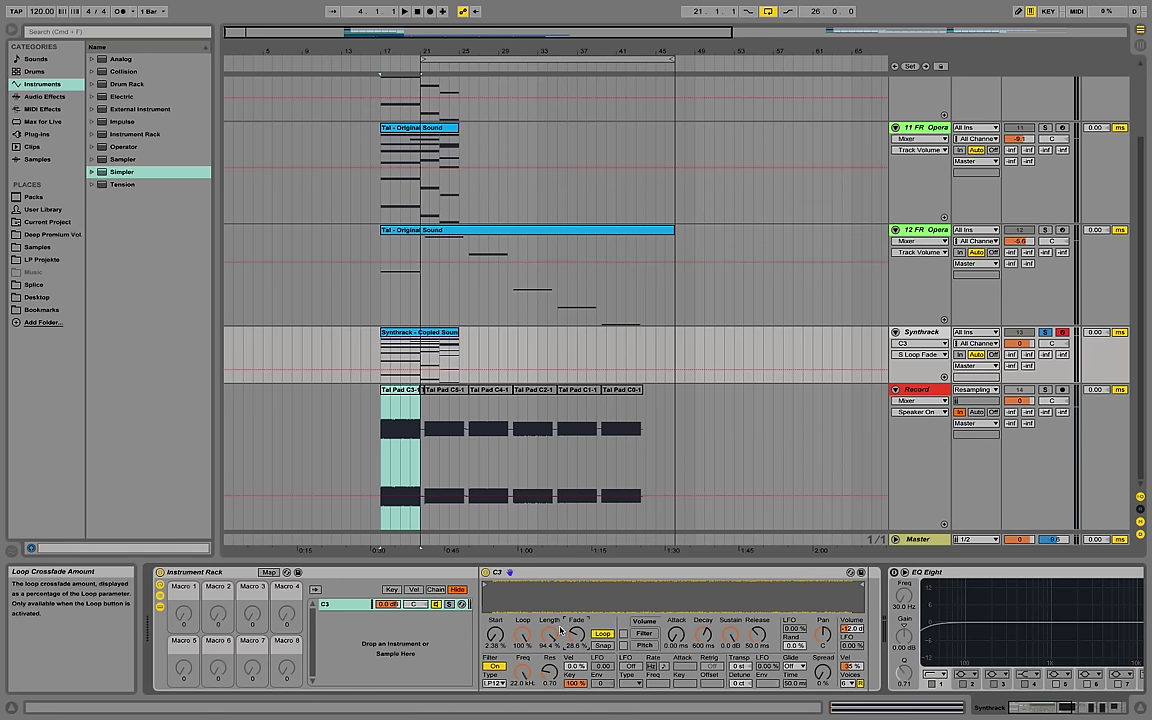
mouse_move(549, 634)
mouse_down()
mouse_move(549, 686)
mouse_move(540, 630)
mouse_up()
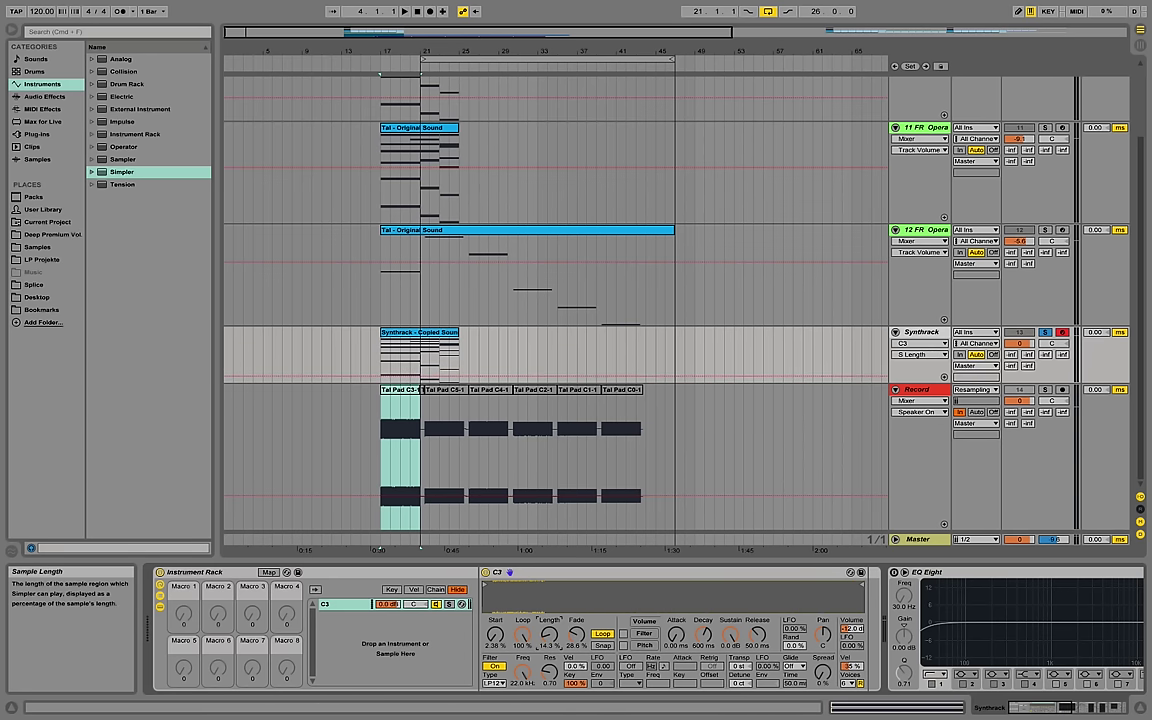
drag(692, 580, 692, 588)
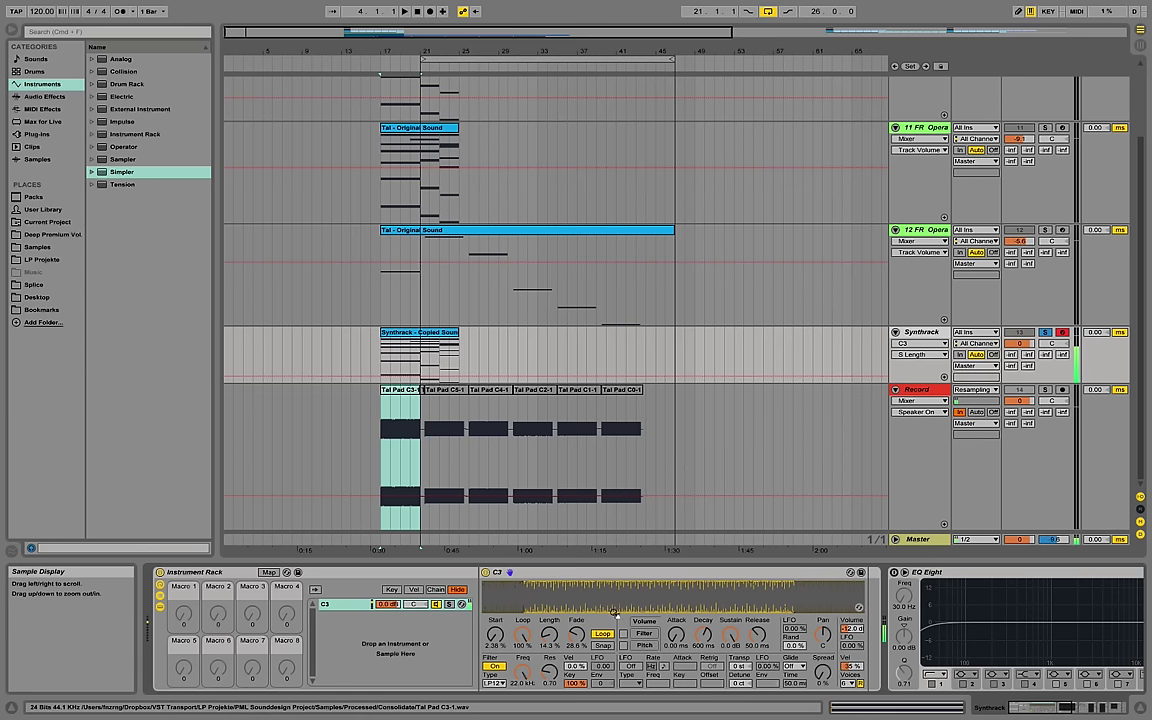
drag(576, 634, 576, 600)
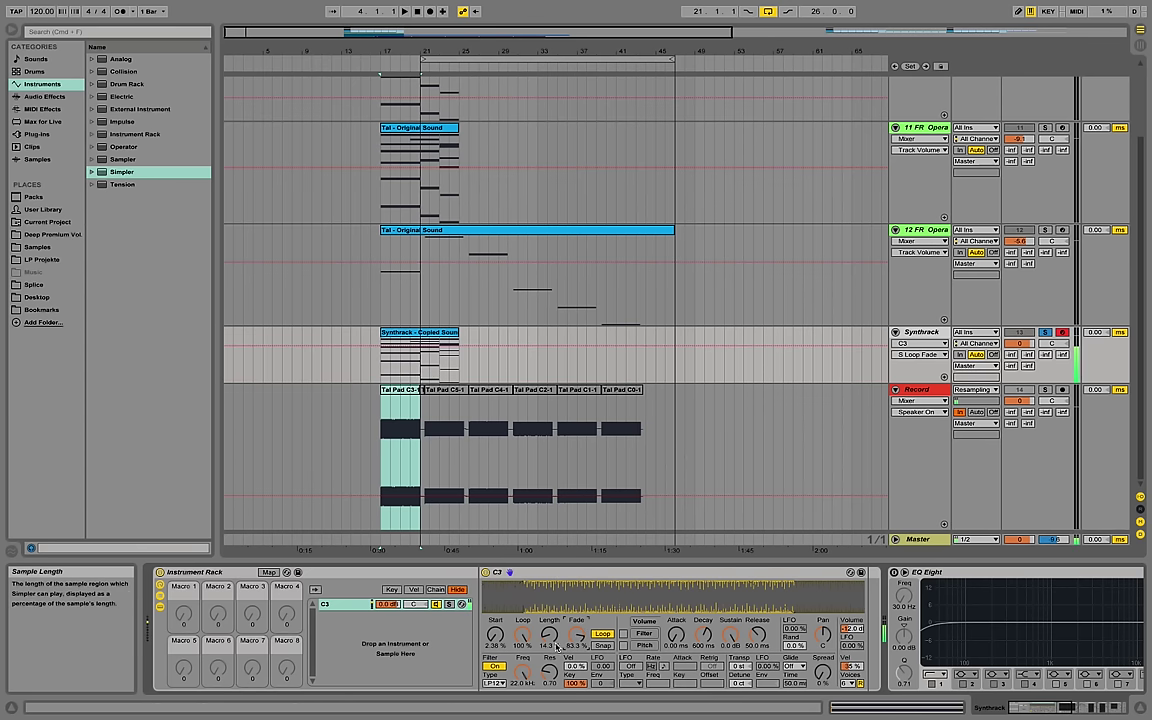
drag(522, 634, 576, 651)
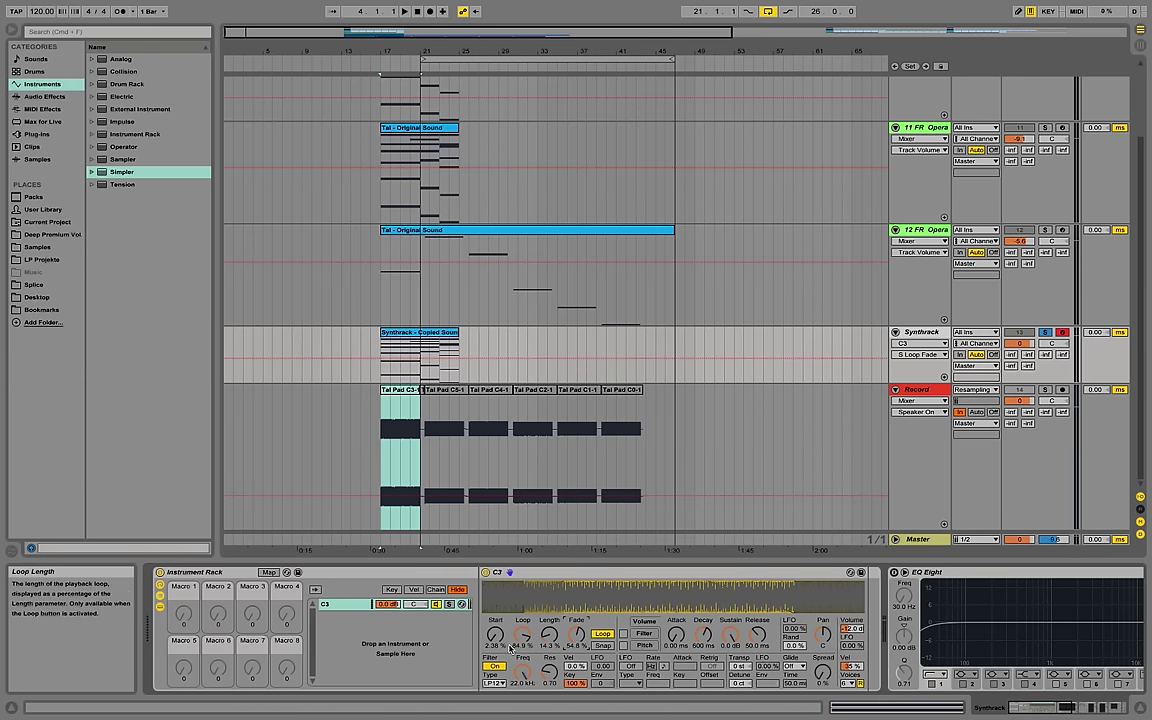
Set the C3 Simpler's sample start to 0.00 %, length to 96.0 % and loop length to 95.2 %.
drag(494, 634, 494, 630)
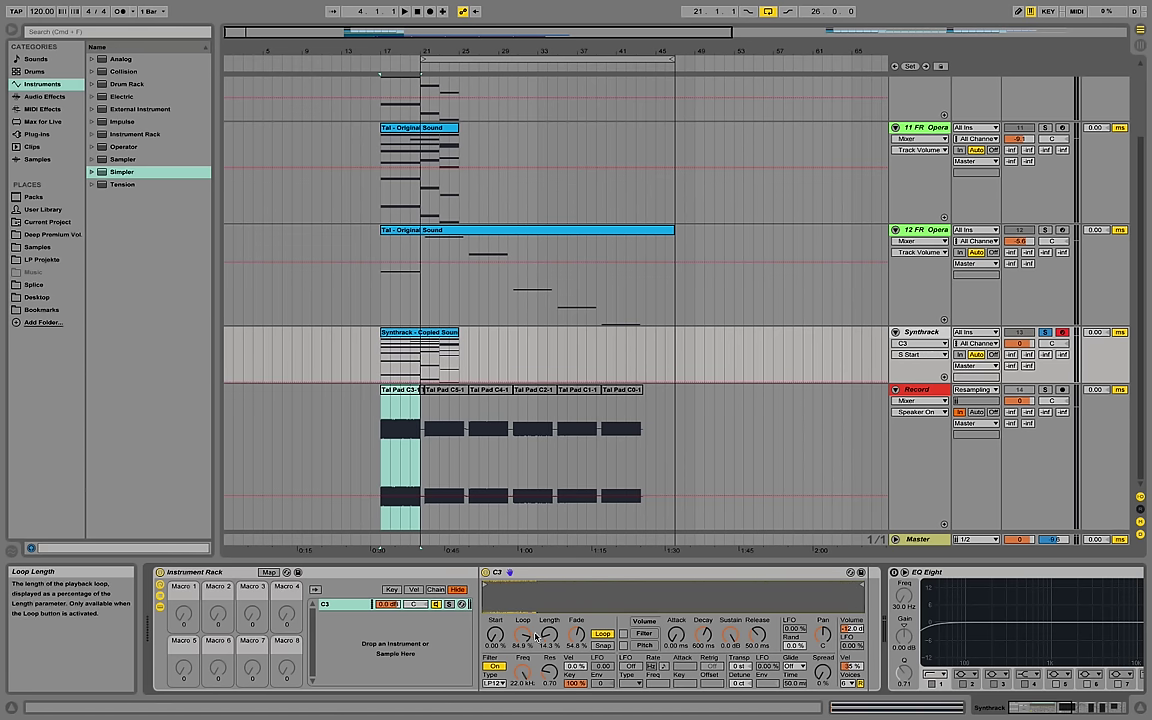
drag(549, 634, 549, 590)
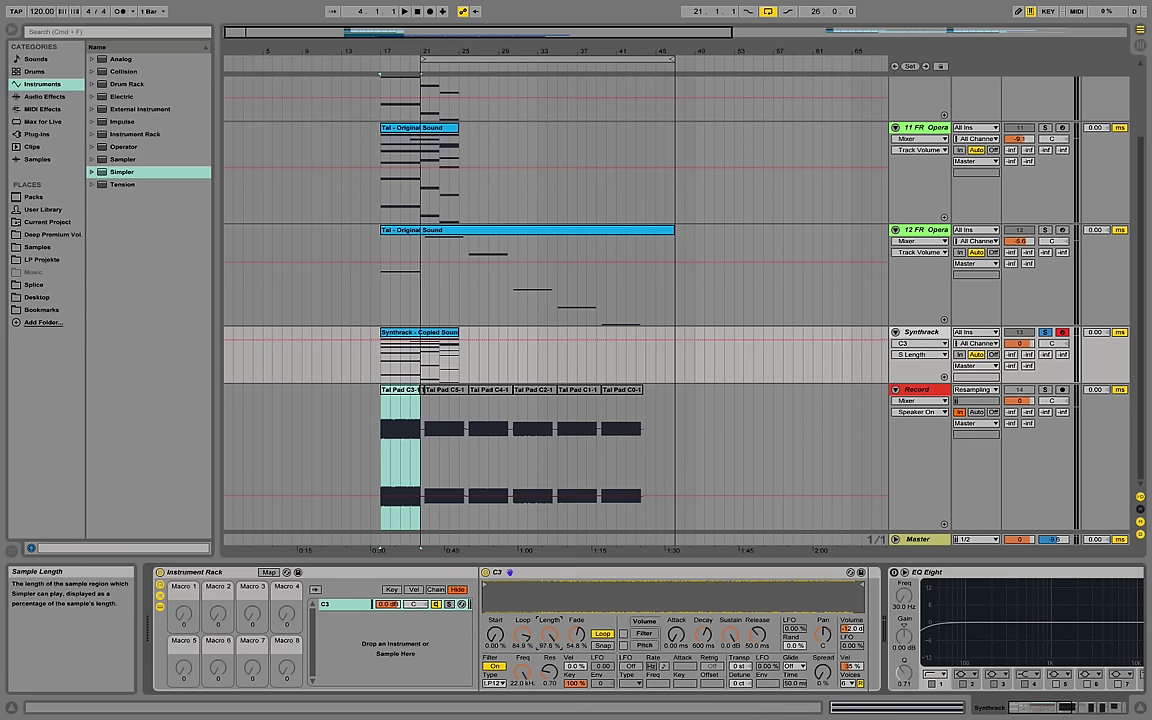
drag(549, 634, 521, 625)
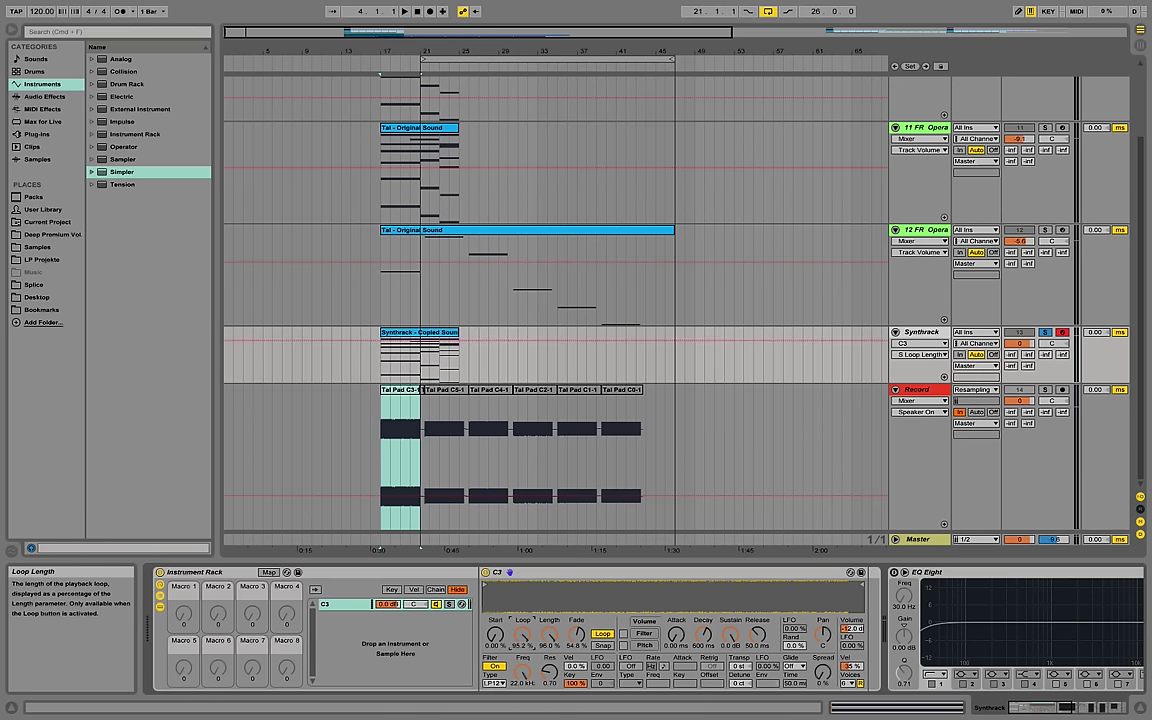
click(572, 575)
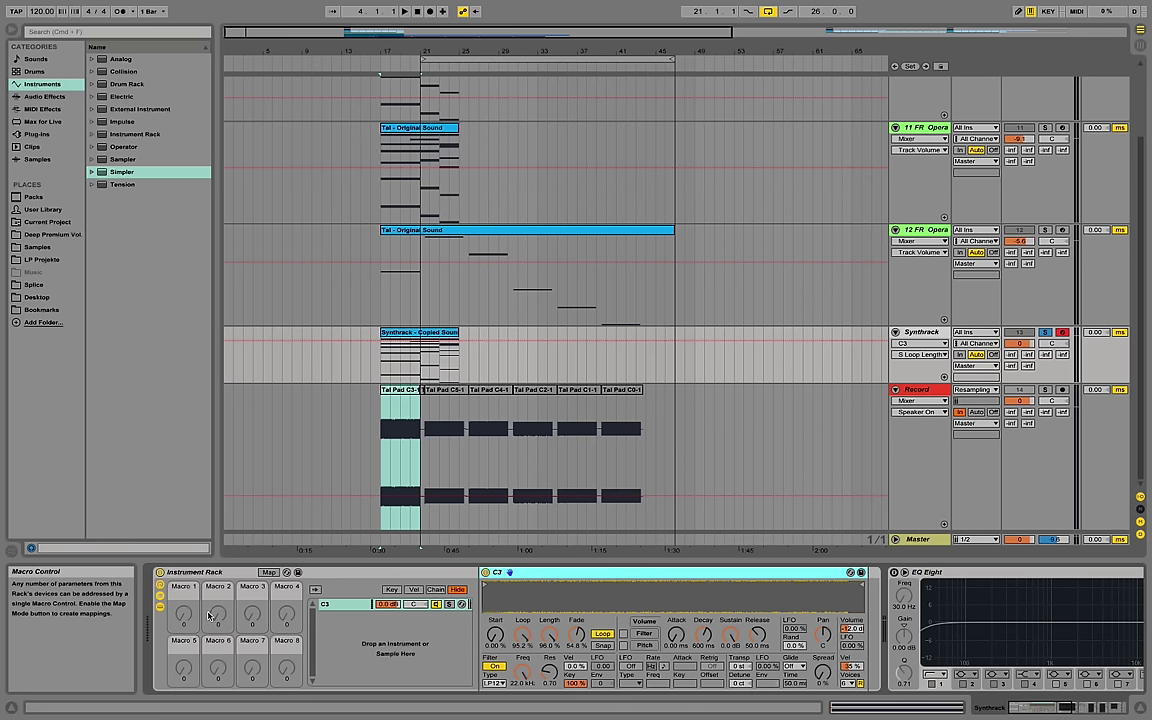
Map the C3 Simpler's volume envelope attack, decay, sustain and release to Macros 1 to 4 of the rack.
right_click(682, 636)
click(723, 558)
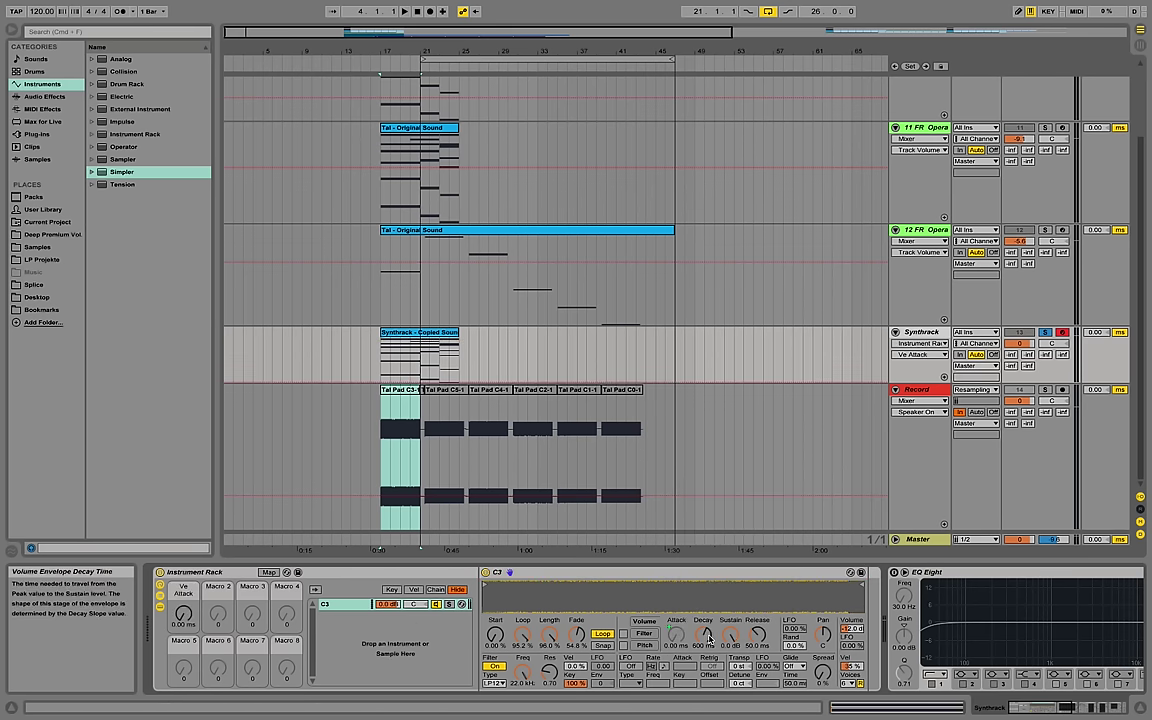
right_click(706, 634)
click(738, 567)
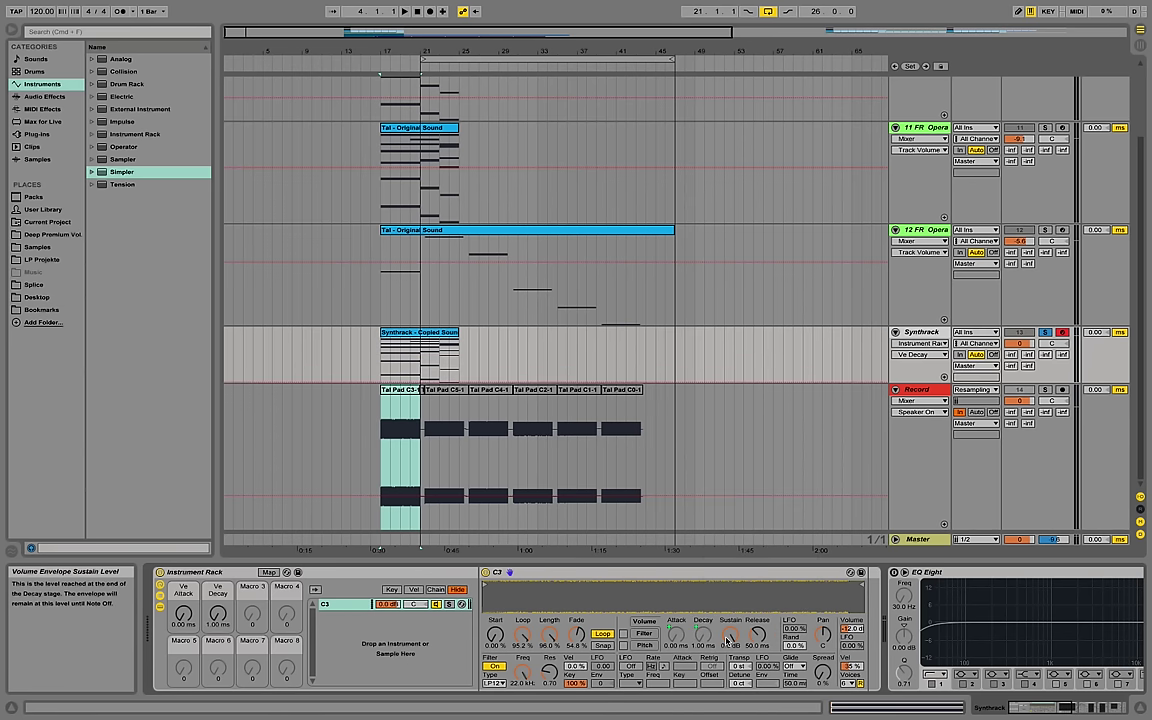
right_click(730, 634)
click(765, 579)
right_click(761, 632)
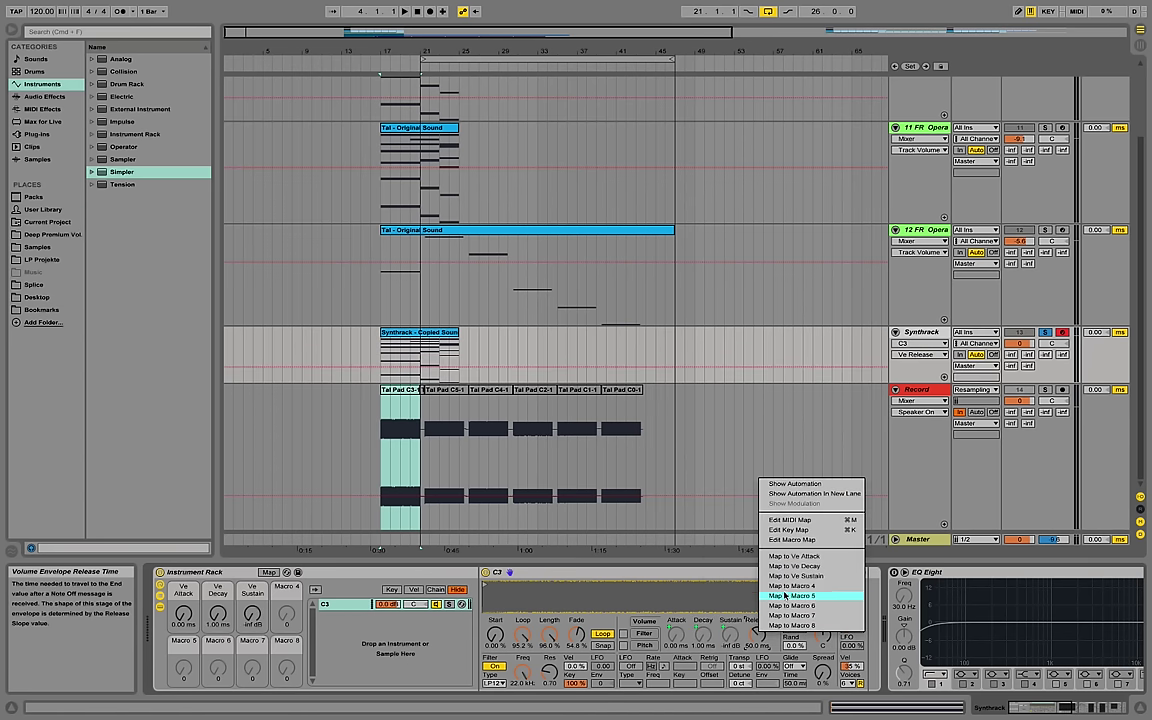
click(801, 590)
Set the rack's envelope macros to 600 ms decay, 0.0 dB sustain and 50.0 ms release.
click(215, 621)
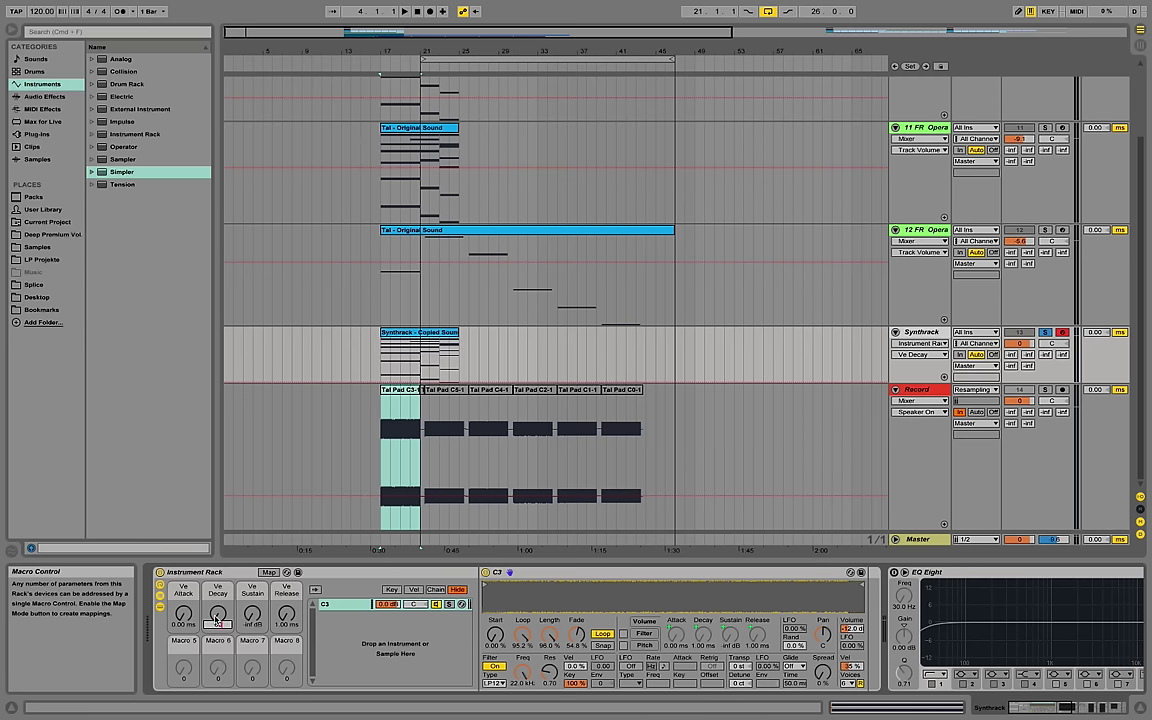
drag(215, 619, 290, 606)
click(287, 621)
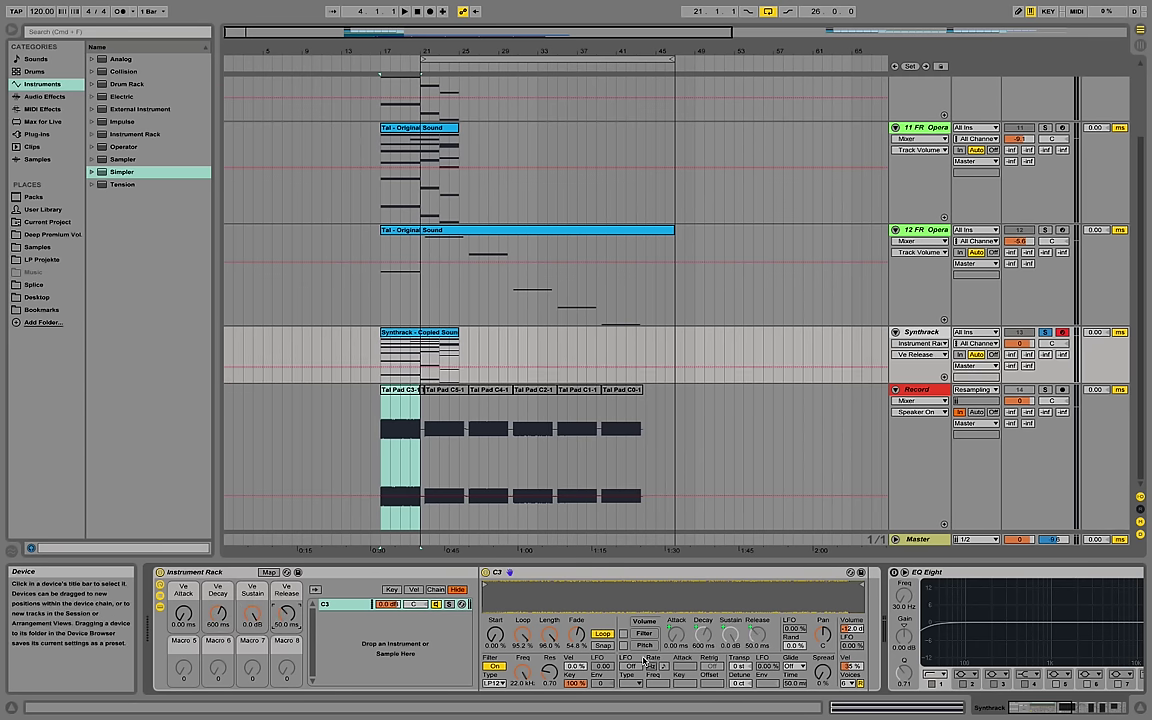
Map the C3 Simpler's volume to Macro 5 and set that macro to -12.0 dB.
click(858, 628)
right_click(860, 628)
click(820, 540)
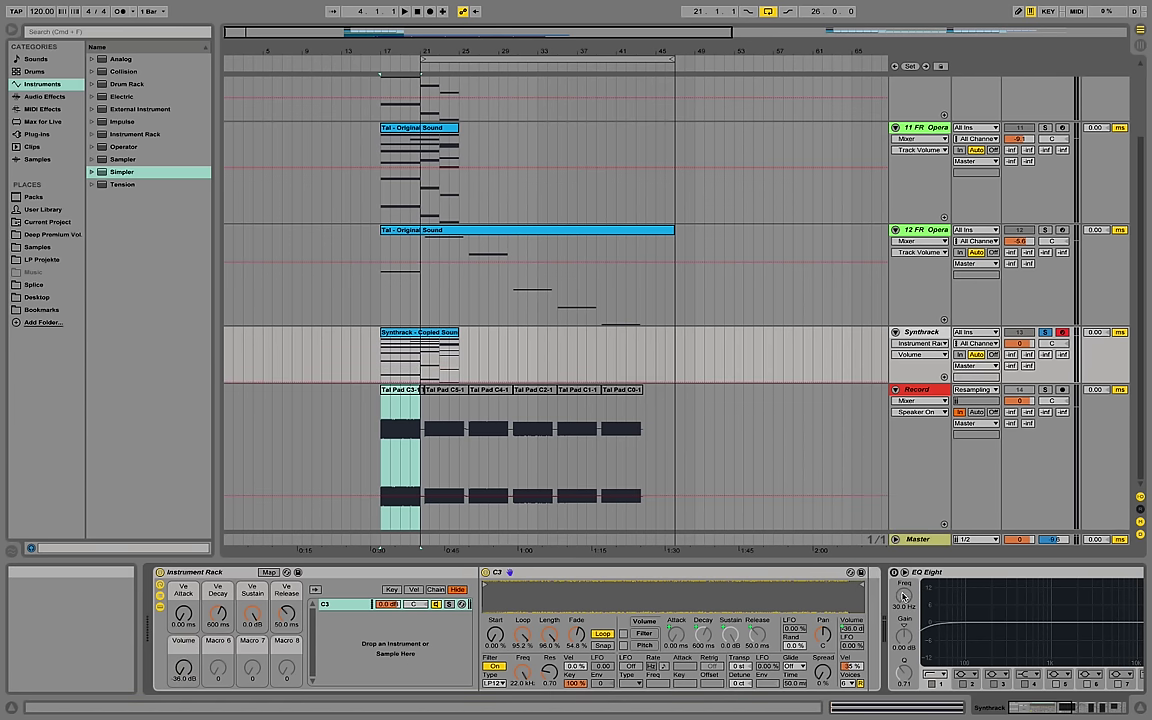
drag(184, 676, 184, 632)
click(184, 677)
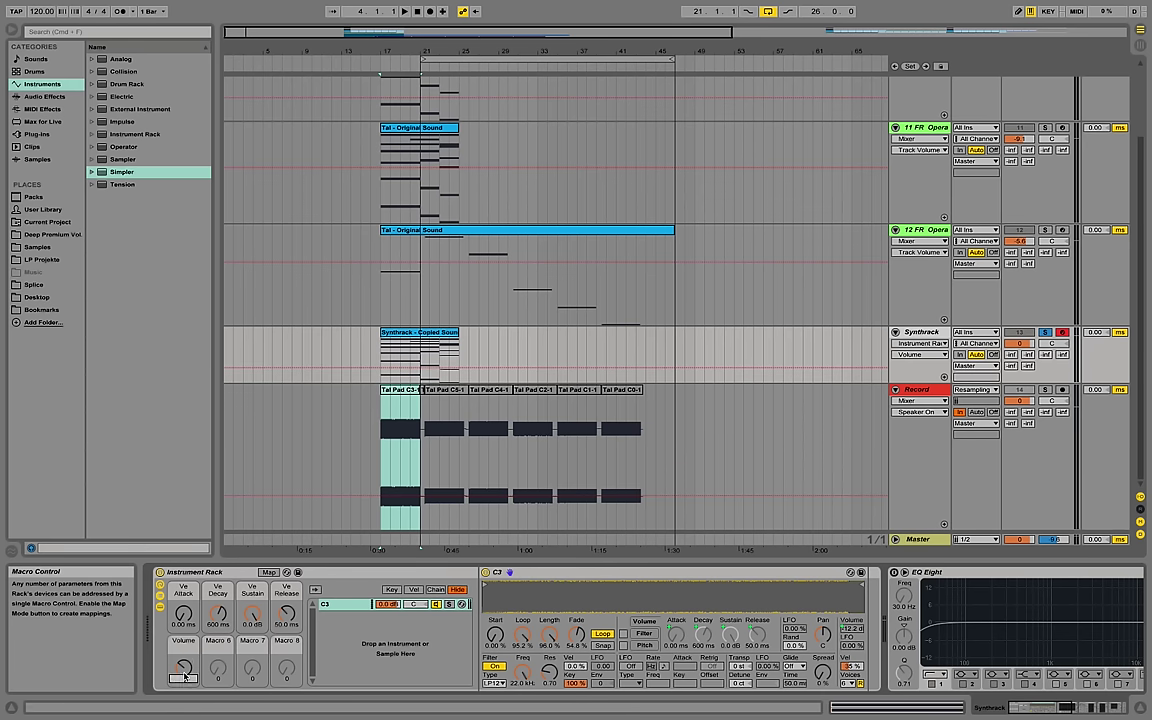
Map the C3 Simpler's volume velocity amount to Macro 6 and set that macro to 35 %.
right_click(855, 665)
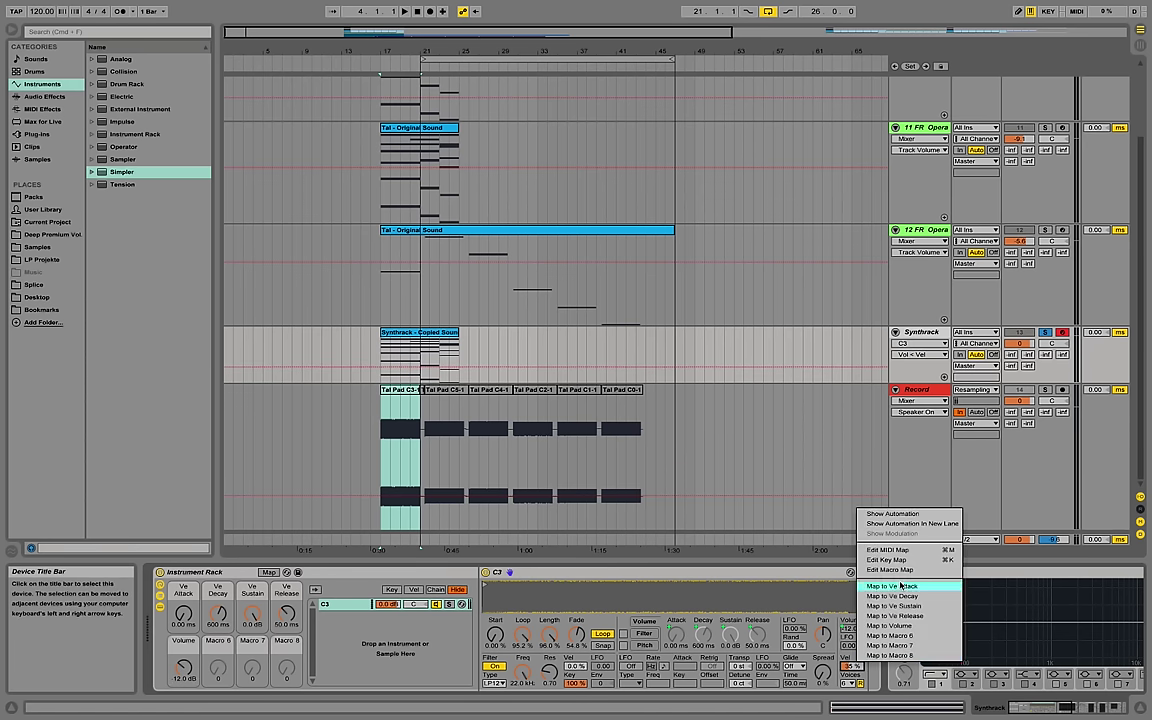
click(925, 635)
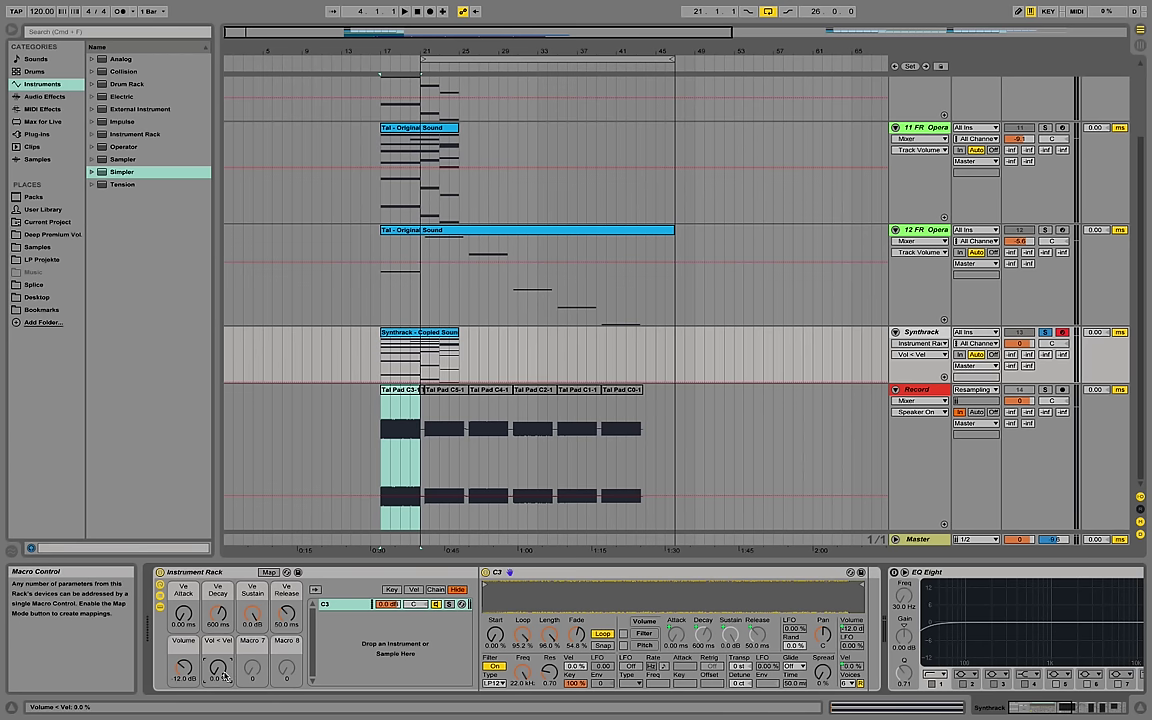
drag(224, 677, 224, 645)
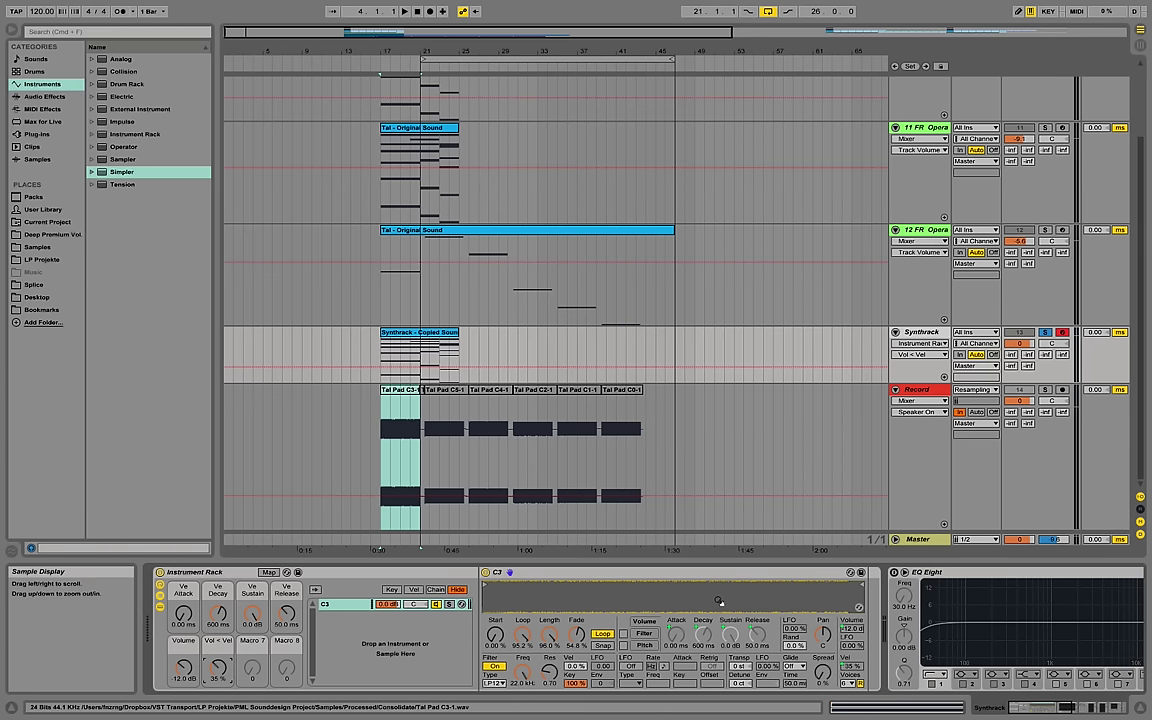
Duplicate the C3 chain in the Instrument Rack until there are six chains.
right_click(354, 610)
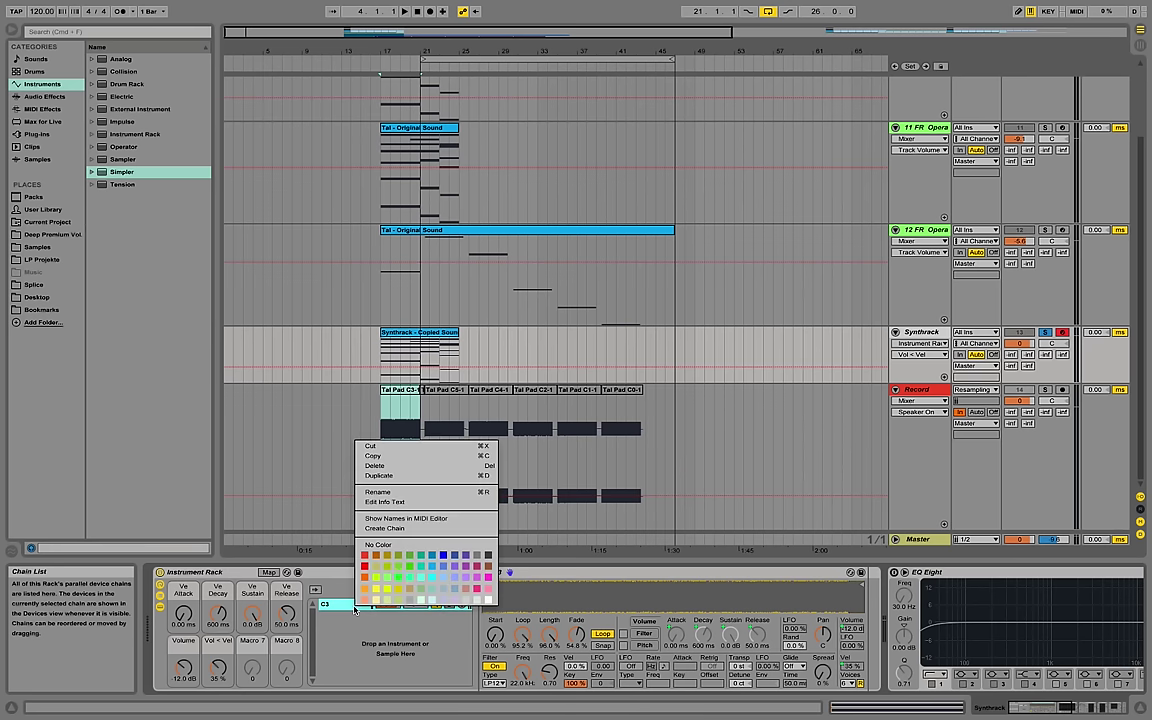
click(424, 477)
shift+click(354, 604)
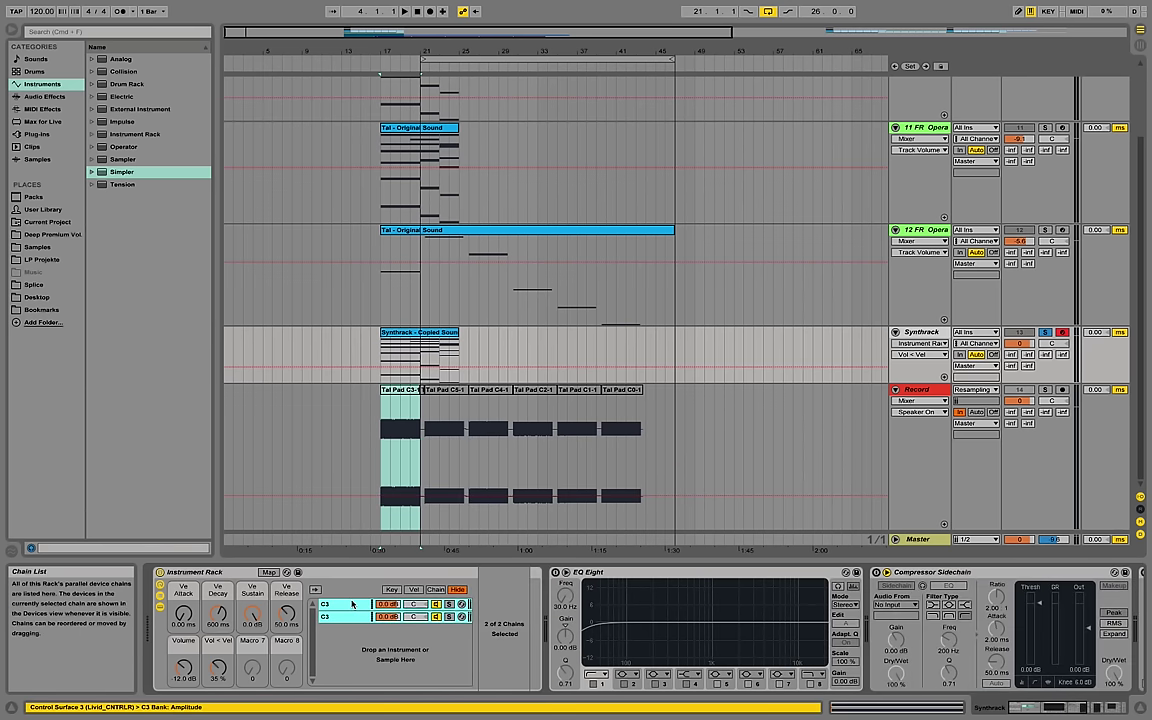
right_click(354, 604)
click(401, 479)
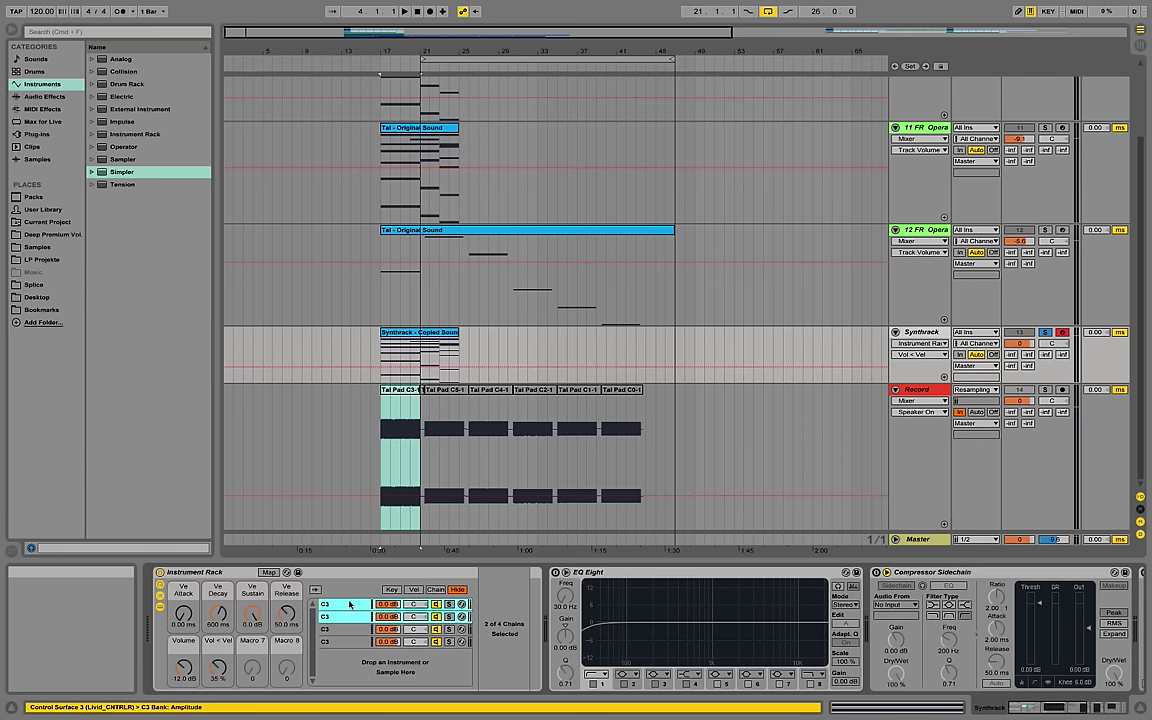
right_click(350, 604)
key(Escape)
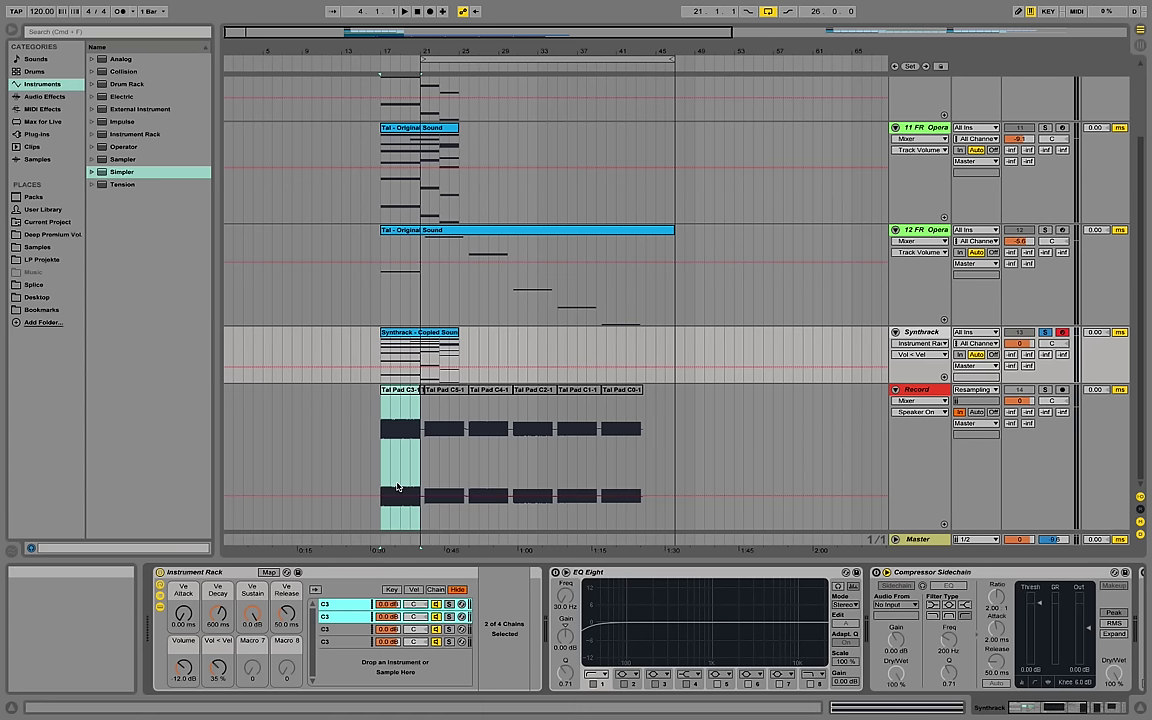
key(super+d)
Load the Tal Pad C0-1 clip into the first chain's Simpler and rename that Simpler C0.
click(338, 604)
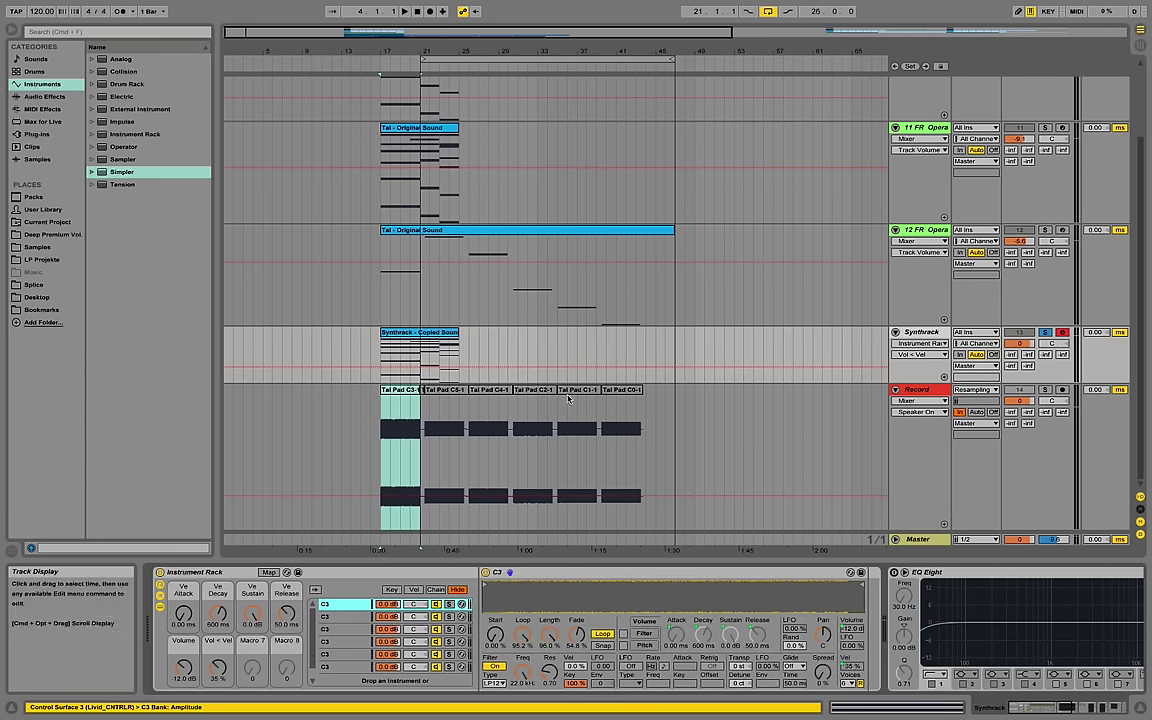
click(620, 470)
drag(533, 600, 533, 598)
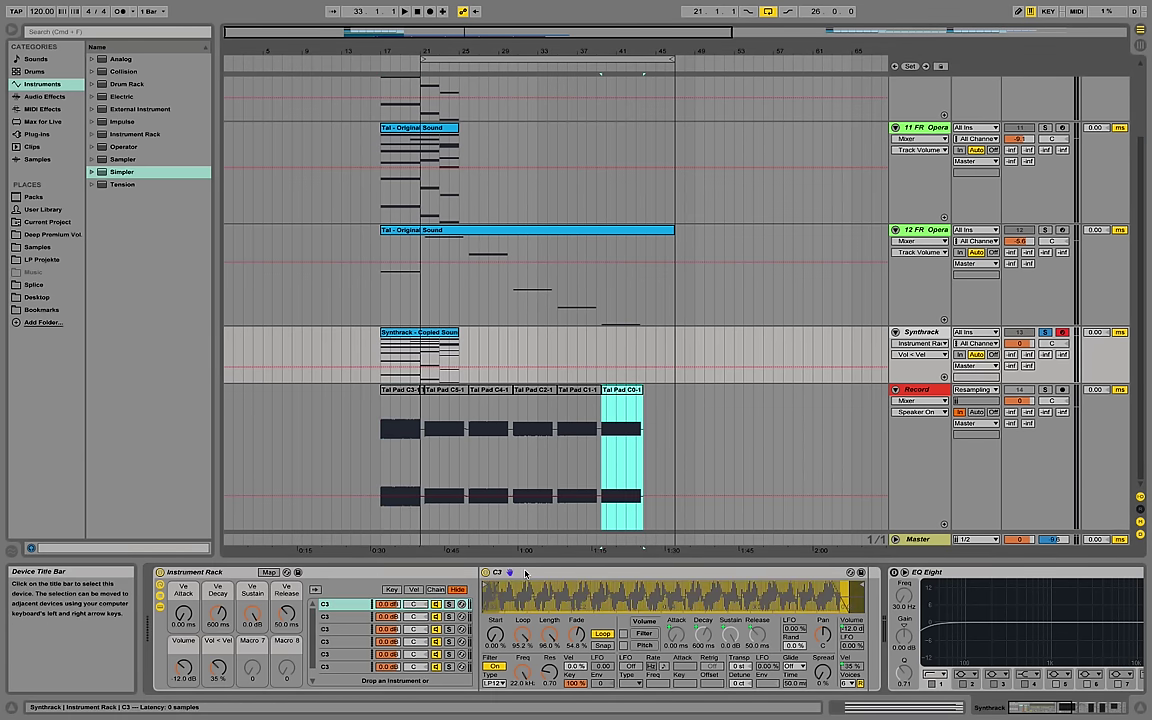
right_click(527, 572)
click(568, 432)
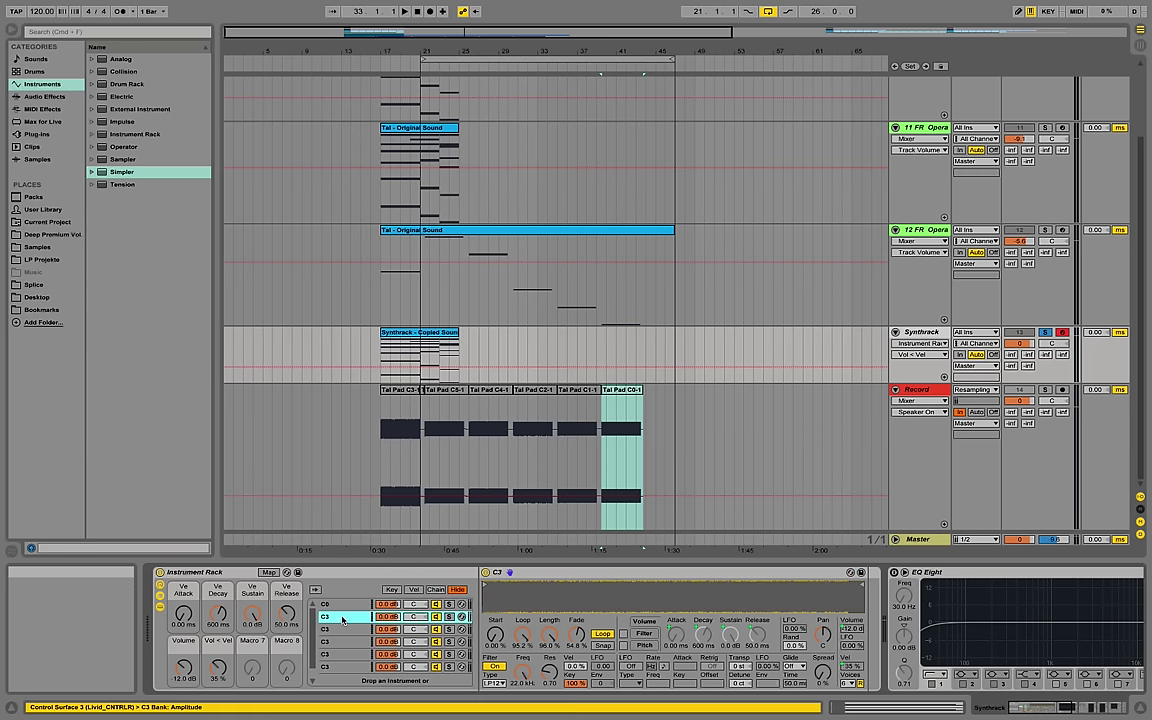
Load the Tal Pad C1-1 clip into the second chain's Simpler and rename that Simpler C1.
click(578, 450)
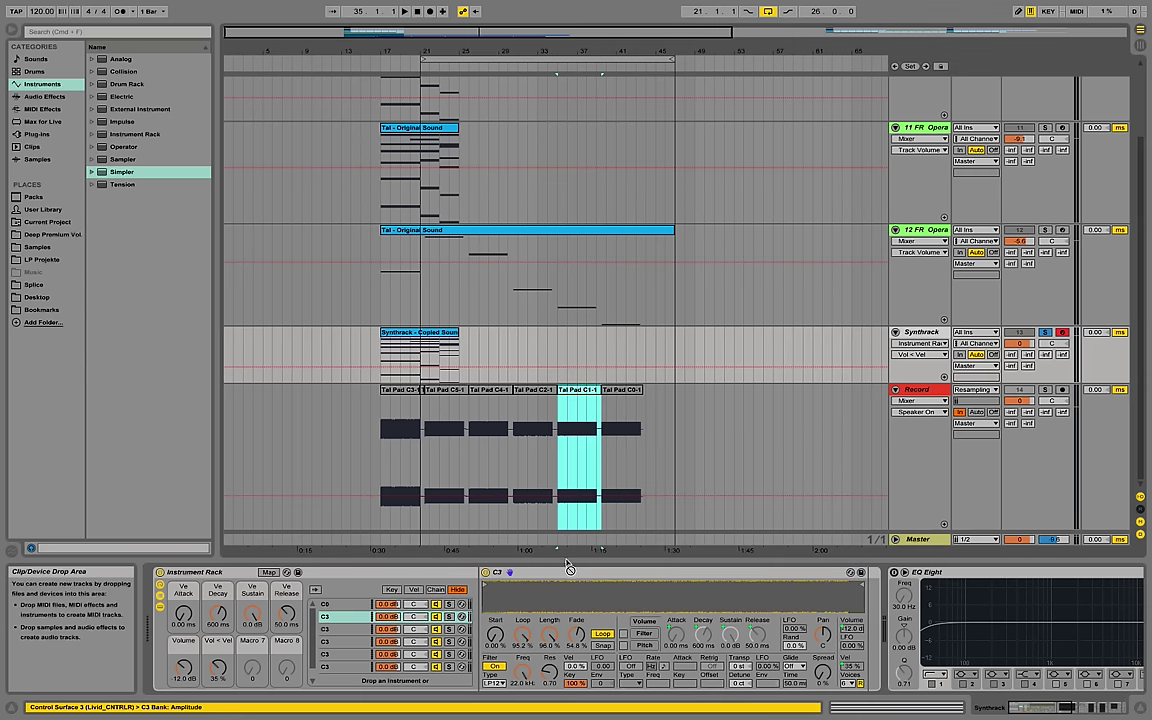
right_click(572, 428)
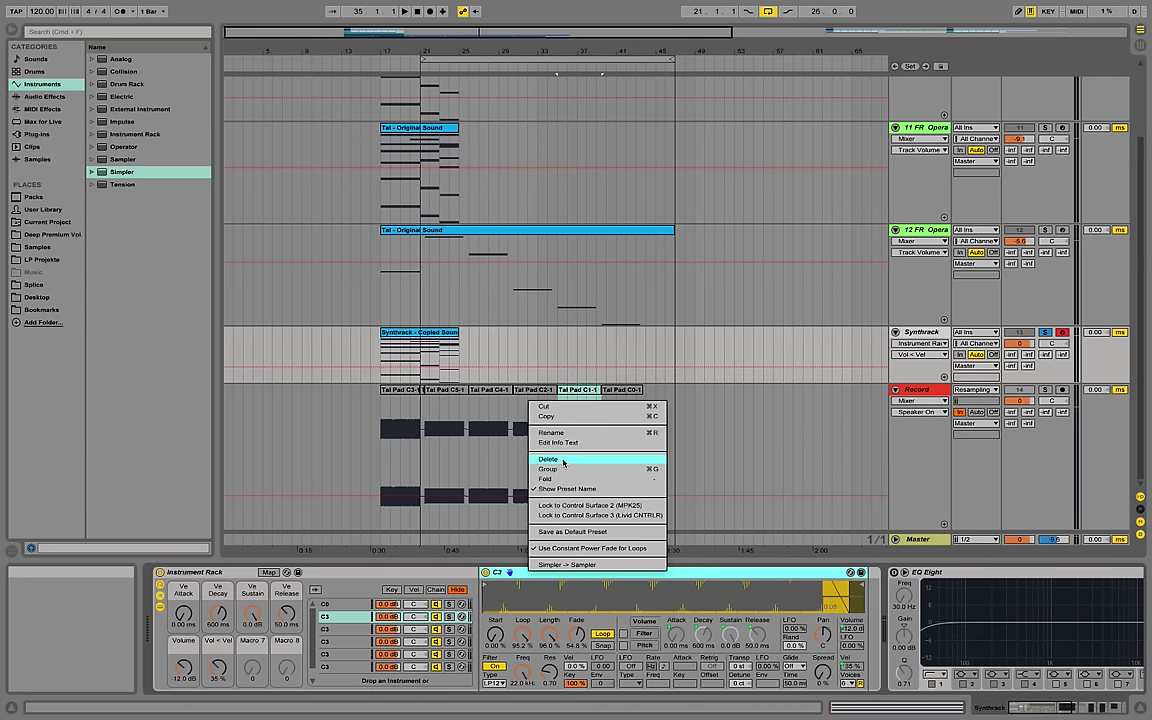
click(572, 432)
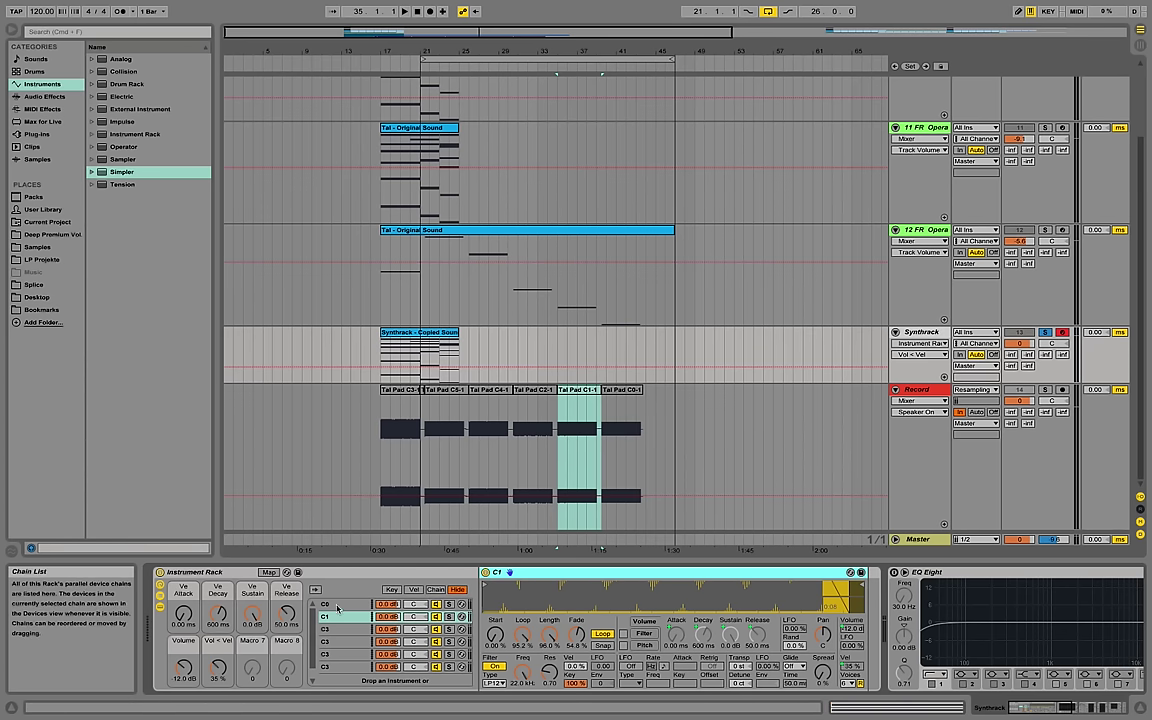
Set the C0 Simpler to 92.9 % loop and 91.3 % length, and the C1 Simpler to 96.8 % loop and 87.3 % length.
click(337, 606)
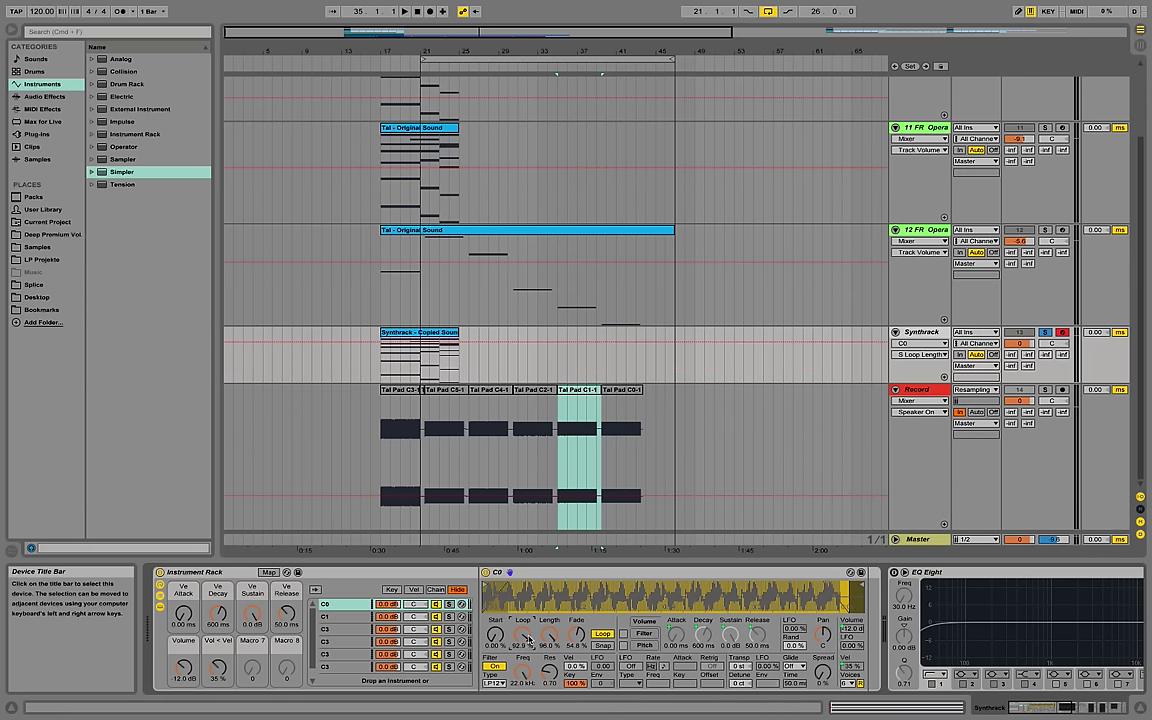
drag(549, 634, 549, 645)
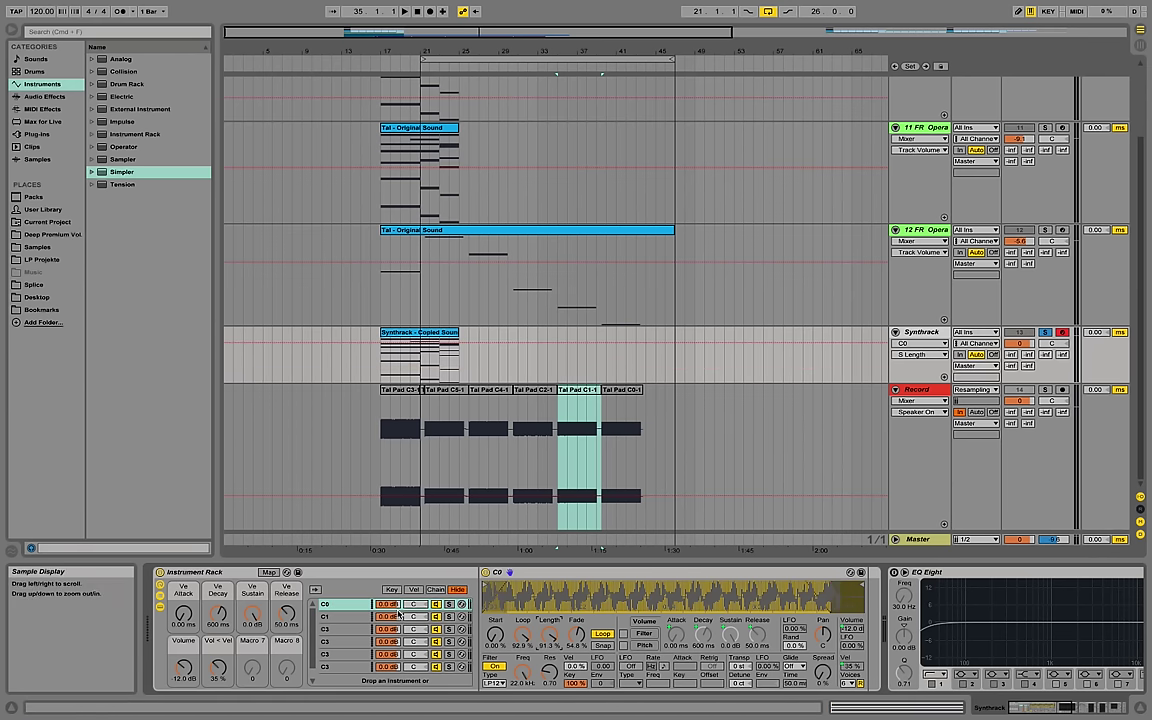
click(337, 618)
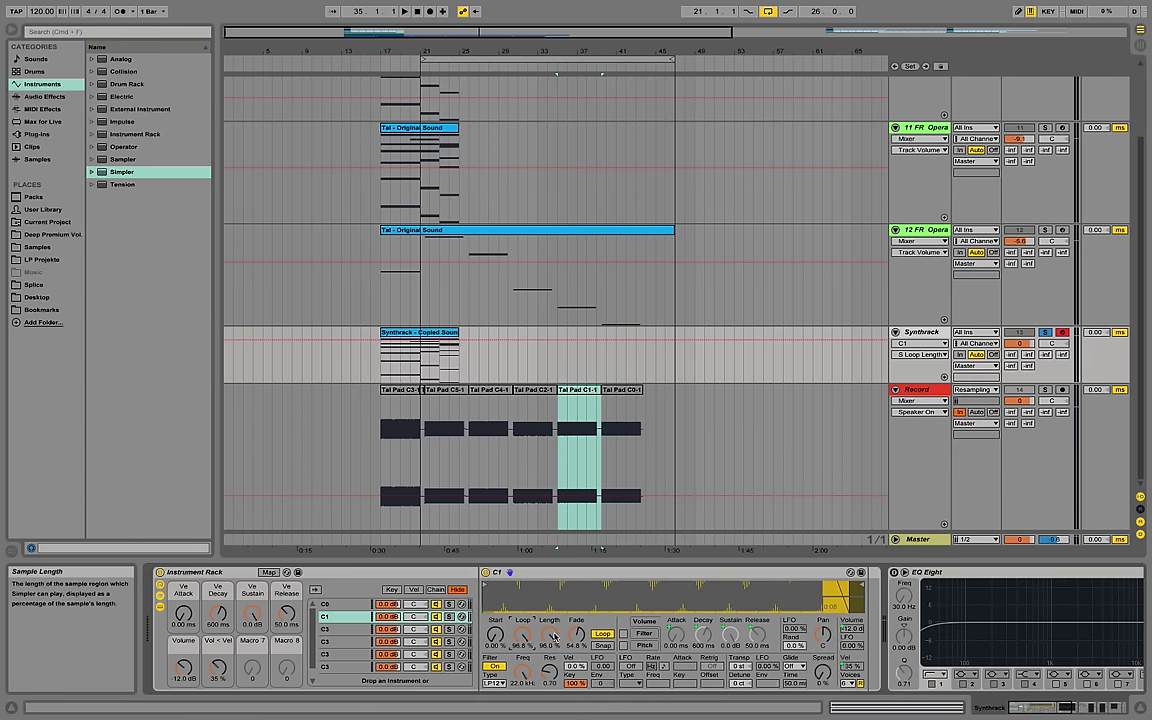
drag(549, 634, 549, 652)
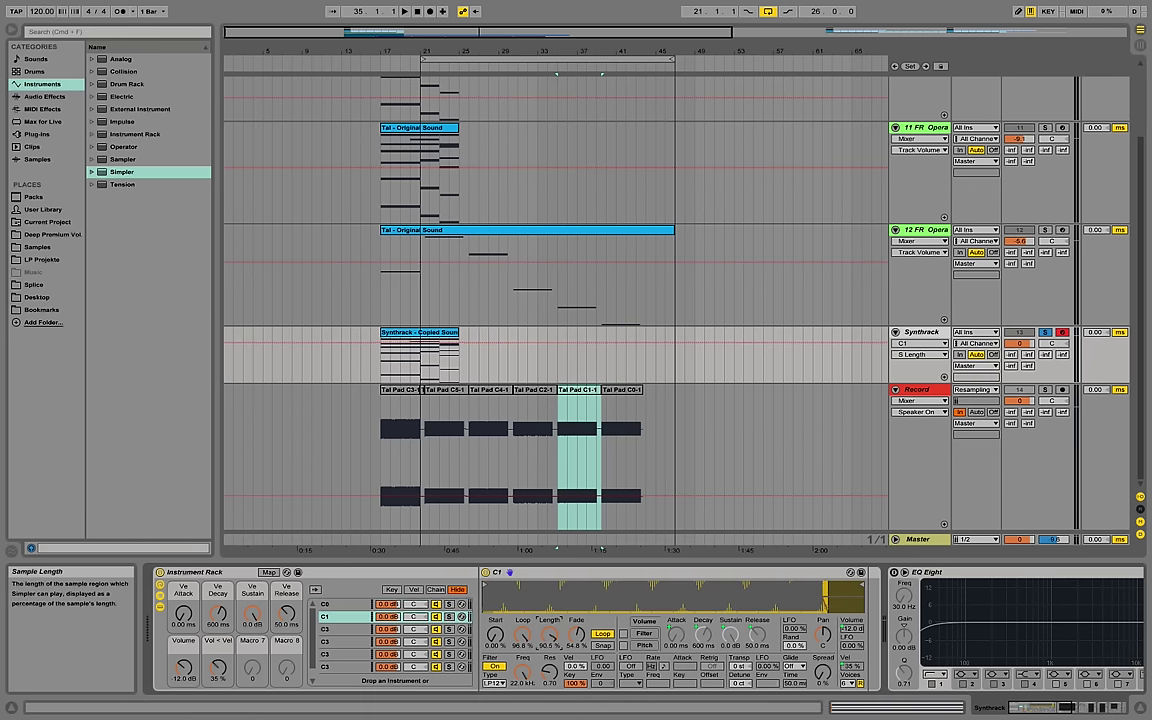
Load the Tal Pad C2-1 clip into the third chain's Simpler, set its length to 88.1 % and rename it C2.
click(339, 630)
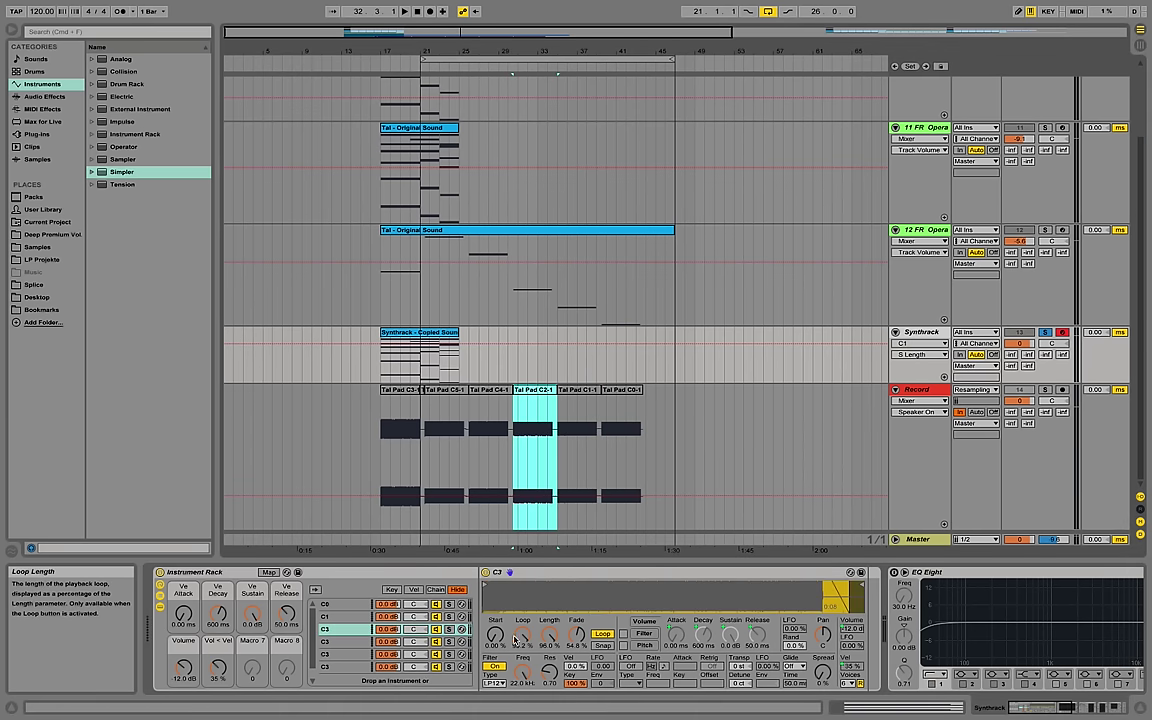
drag(549, 637, 549, 655)
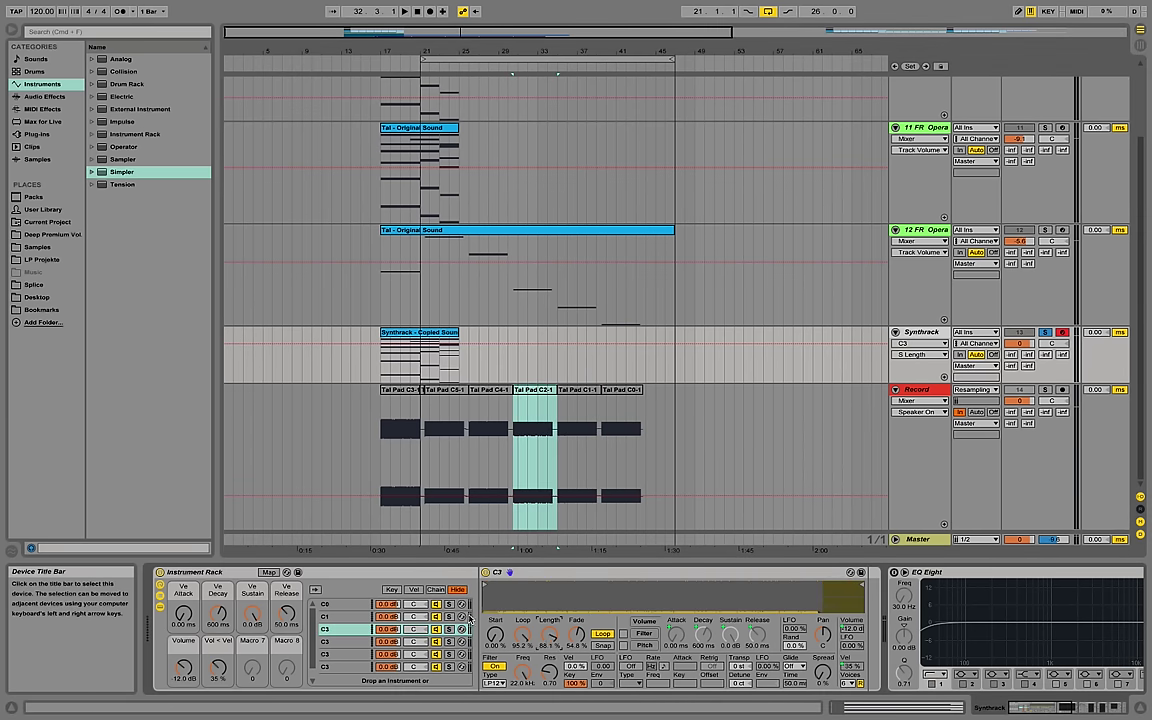
right_click(535, 572)
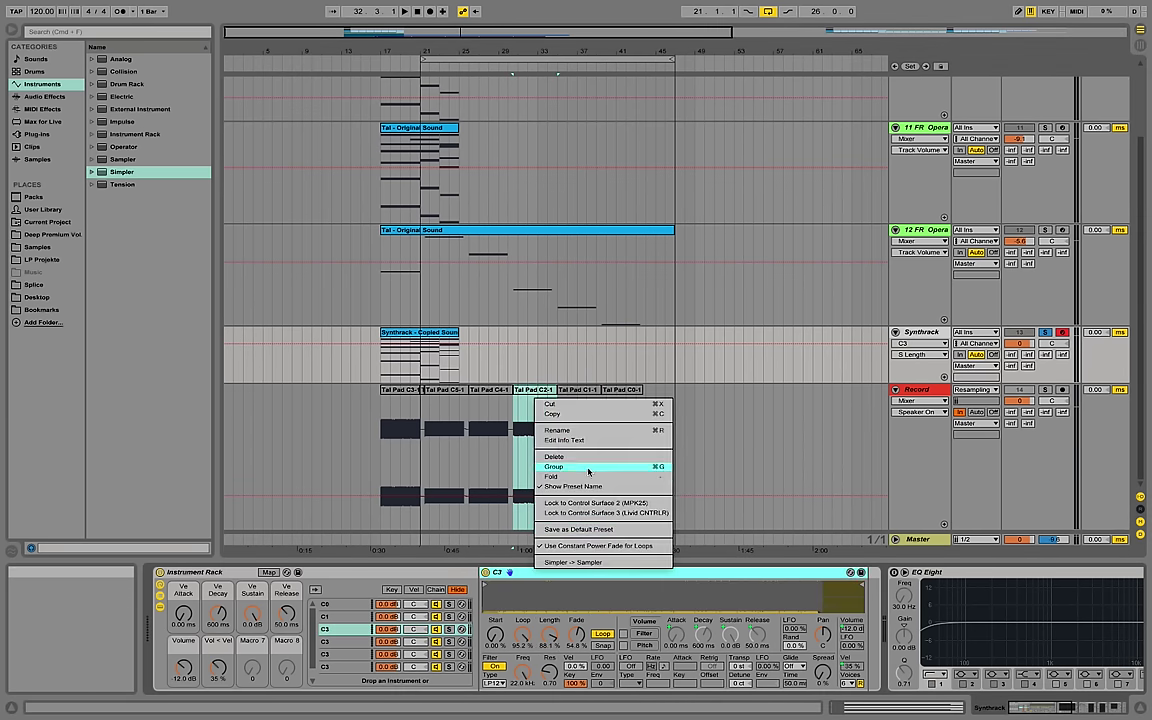
click(581, 431)
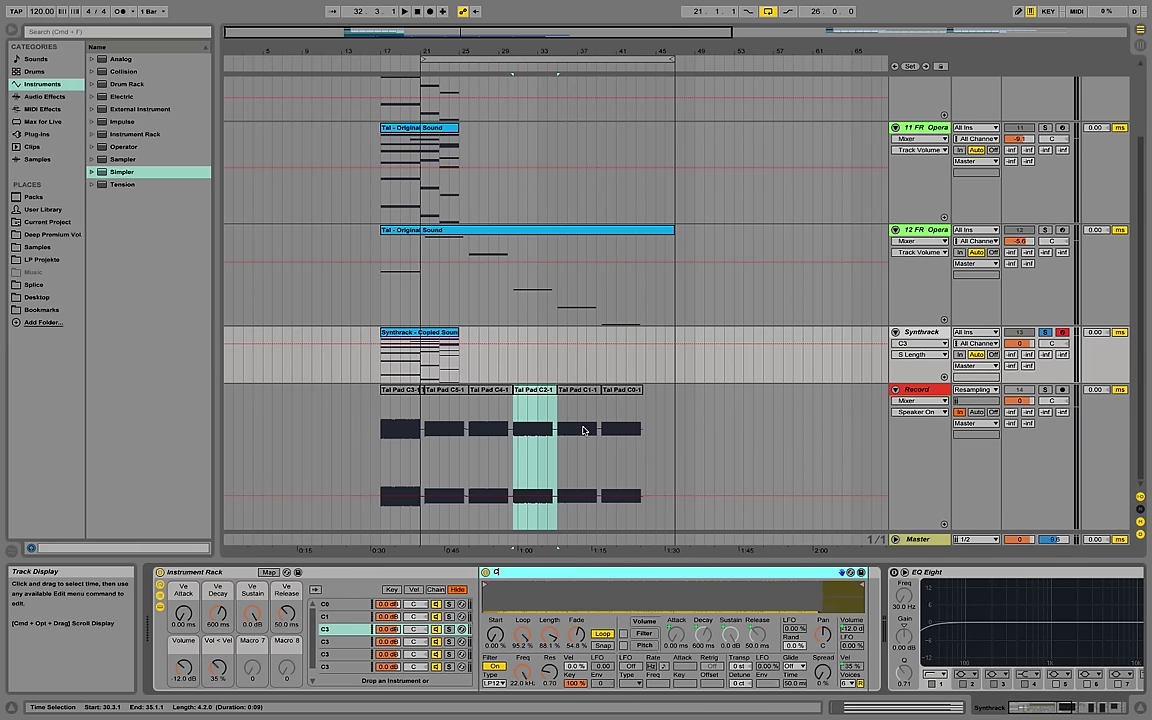
Load the Tal Pad C4-1 clip into the fifth chain's Simpler, rename it C4 and set its length to 88.1 %.
click(347, 641)
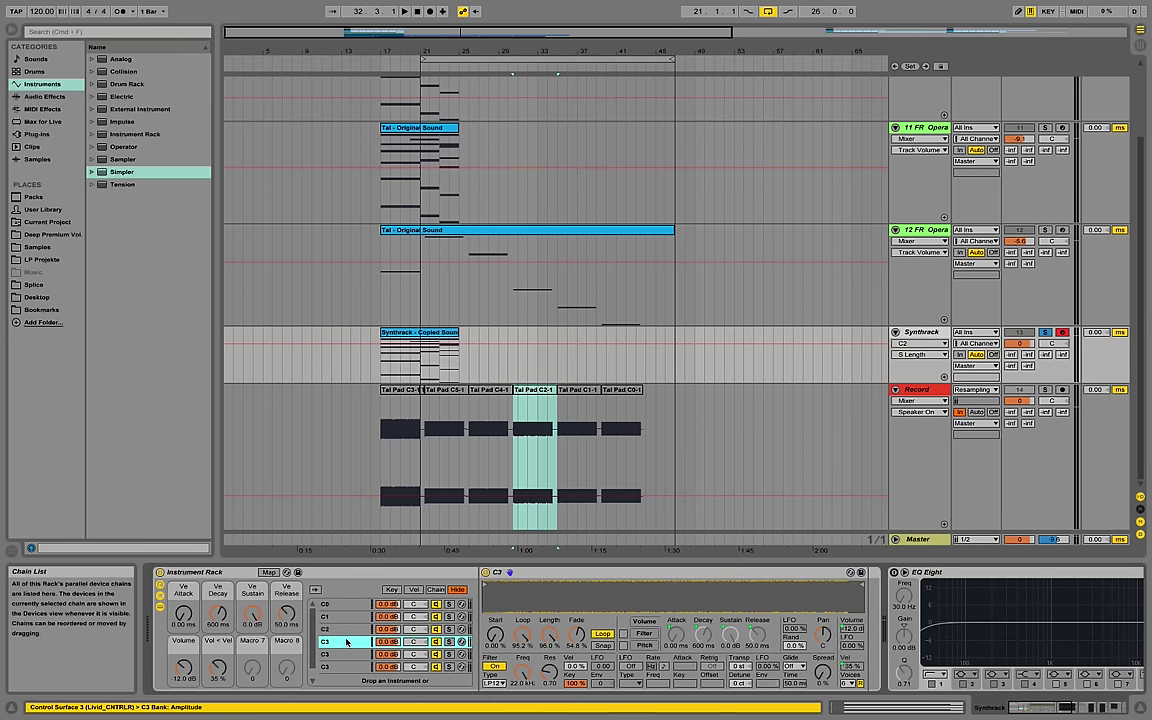
click(348, 654)
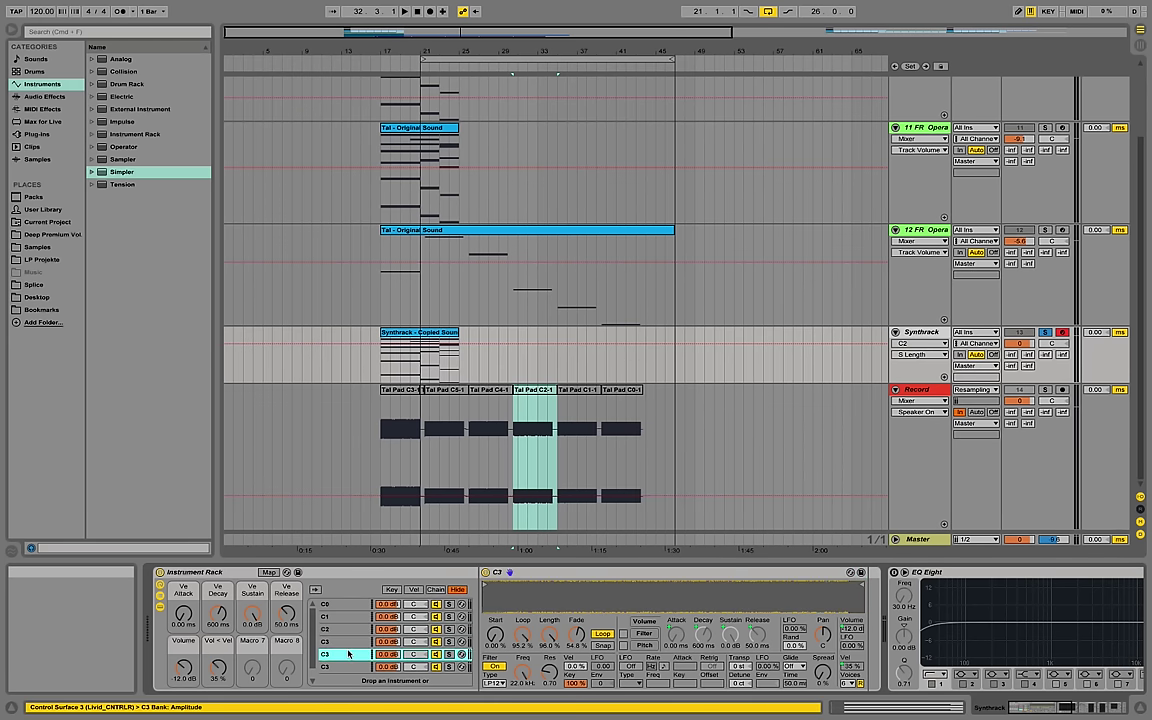
drag(489, 430, 541, 603)
right_click(537, 398)
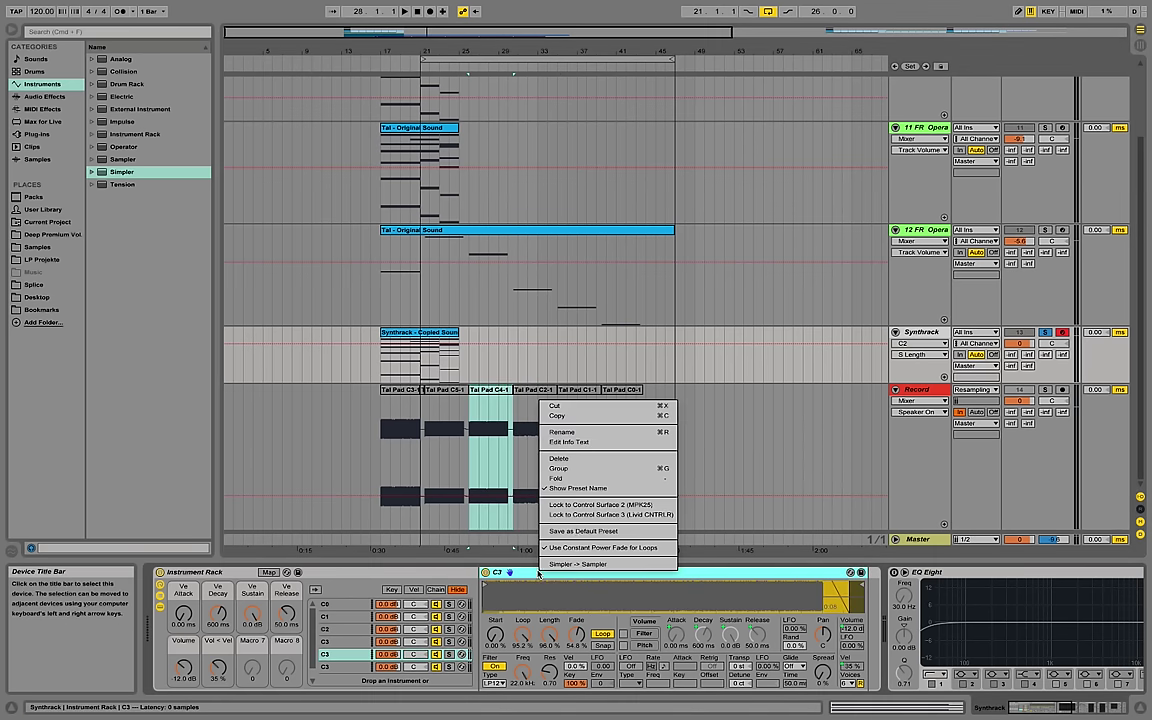
click(585, 434)
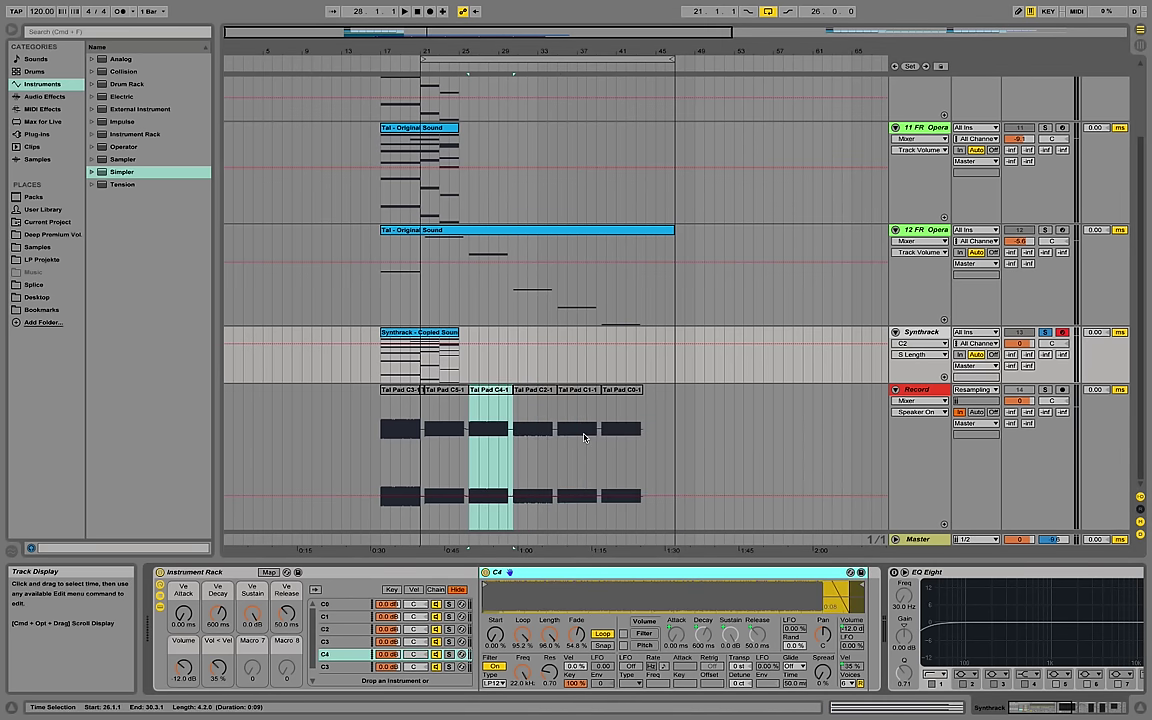
drag(549, 634, 549, 642)
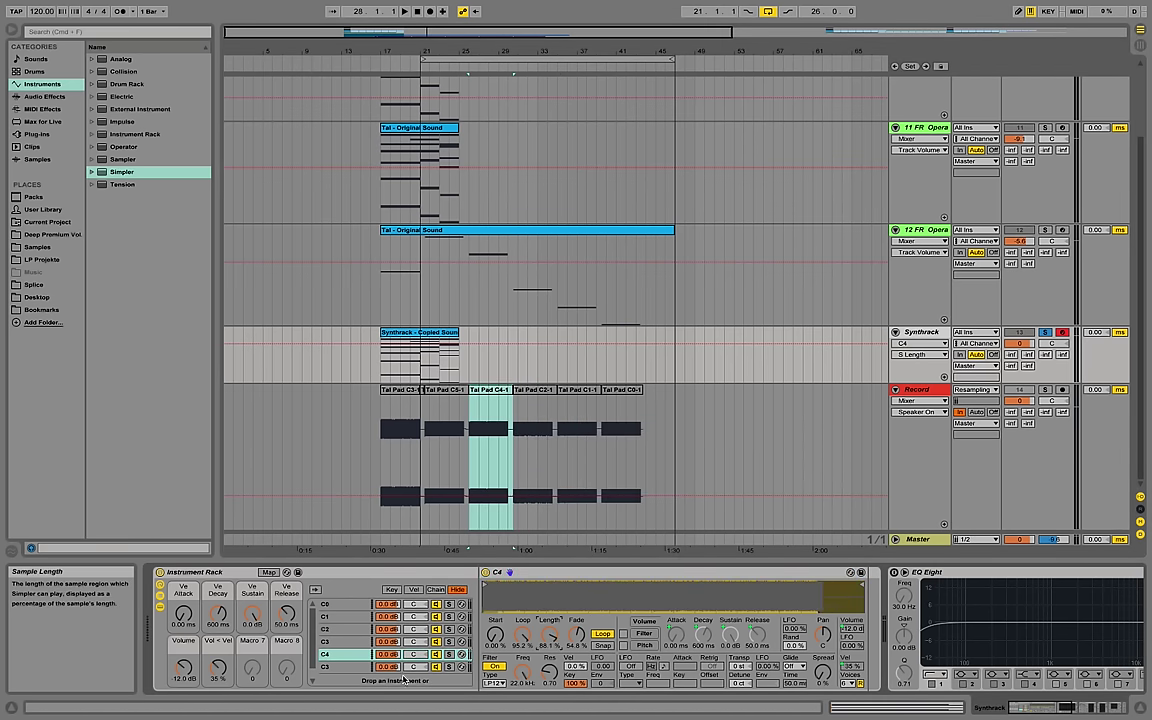
Load the Tal Pad C5-1 clip into the sixth chain's Simpler, set its length to 88.9 % and rename it C5.
click(458, 391)
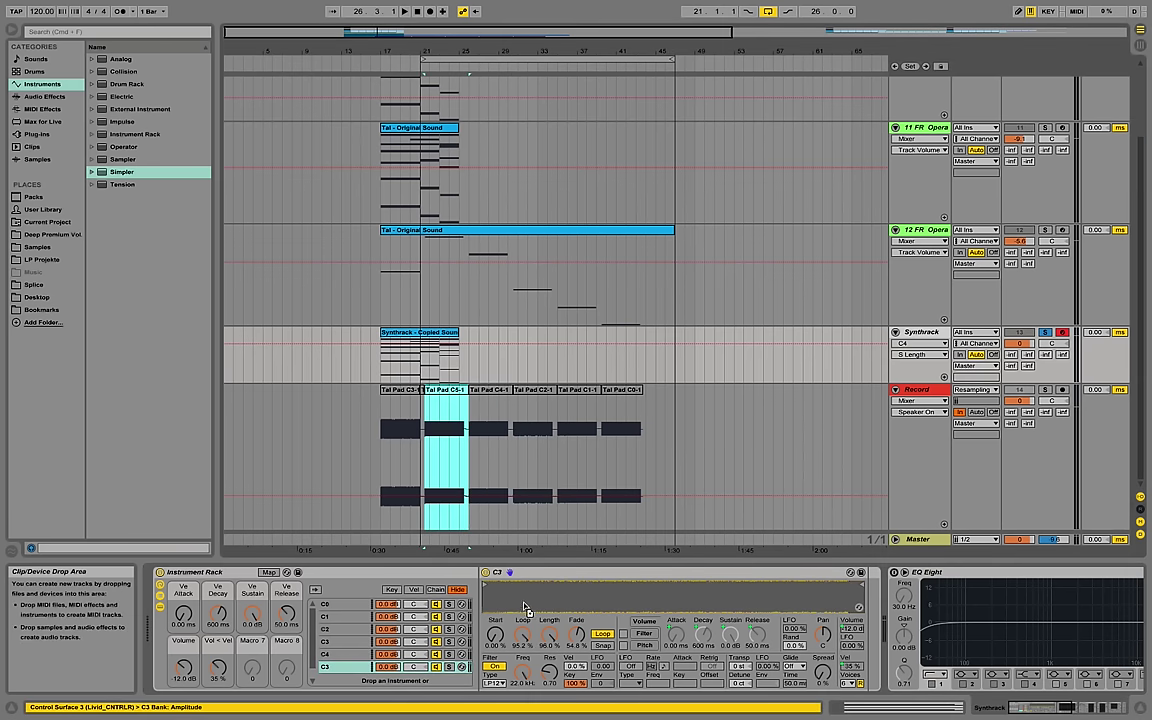
drag(562, 636, 562, 644)
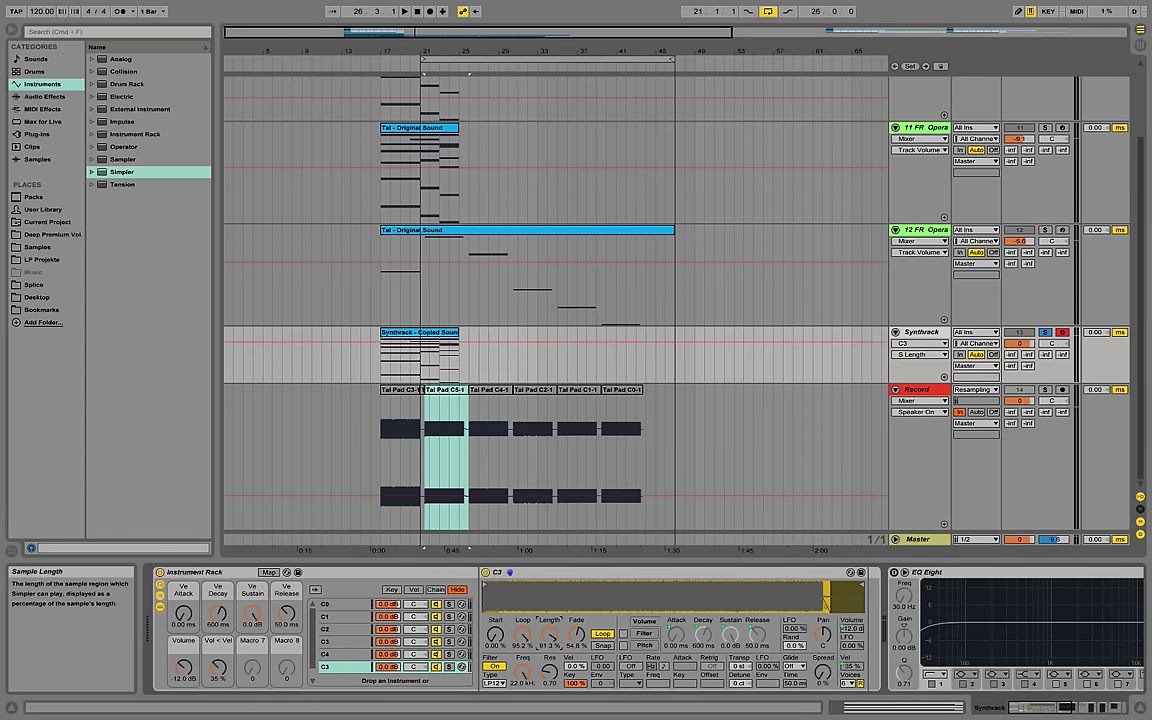
right_click(543, 573)
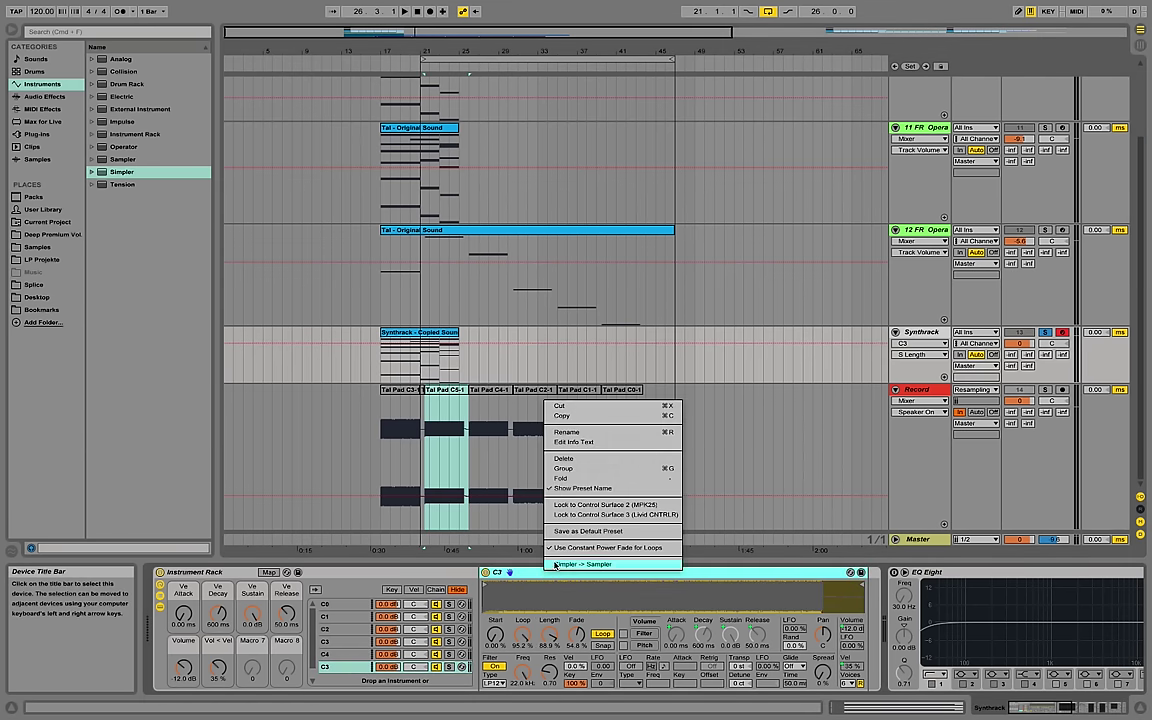
click(591, 438)
text(C)
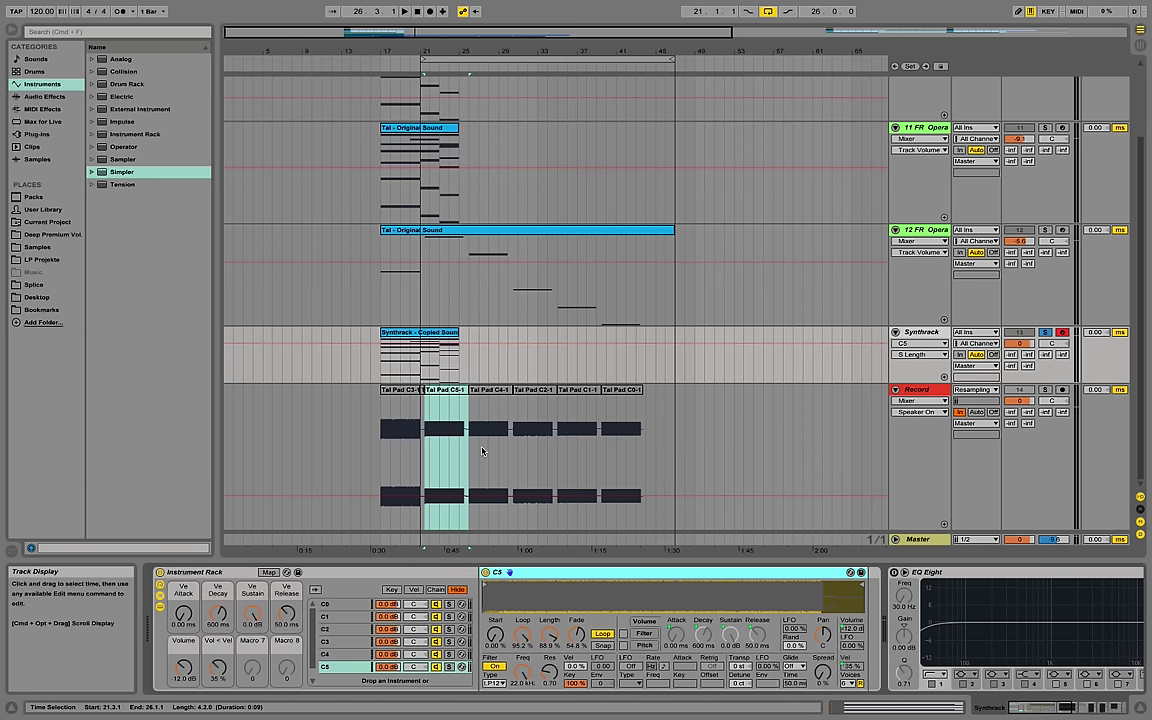
Transpose the Simplers to align with the C3 sample, with C0 at +36 st, C1 at +24 st and C5 at -24 st.
click(359, 605)
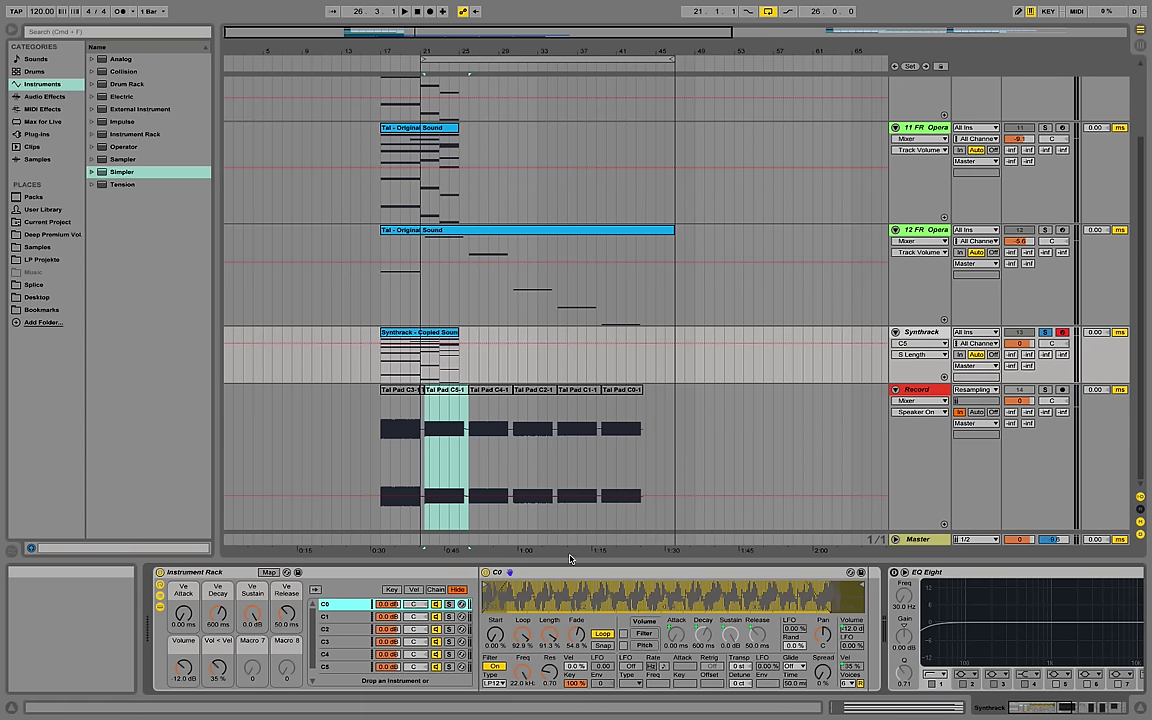
click(704, 634)
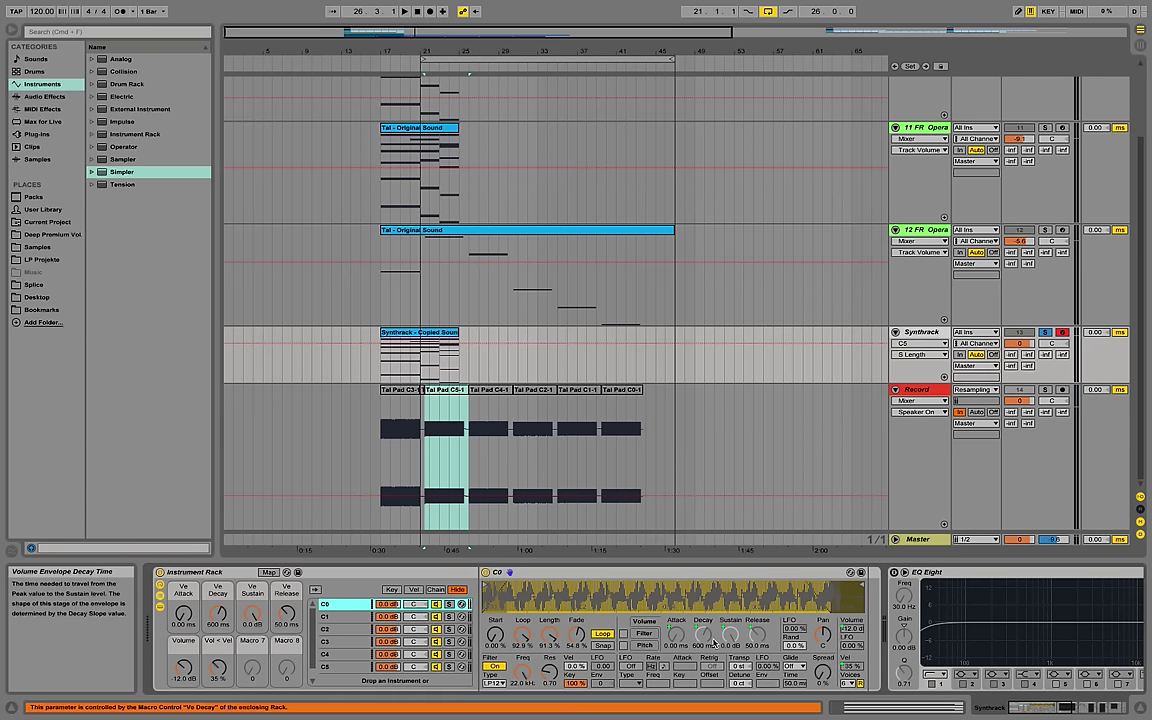
click(740, 667)
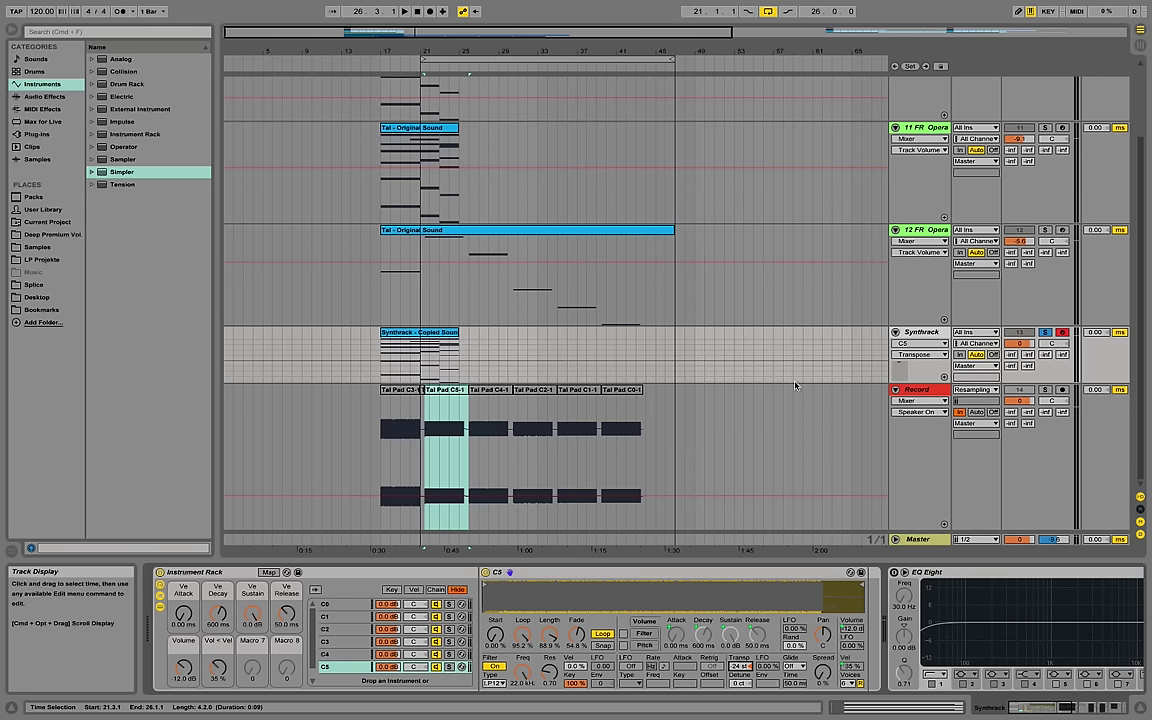
End the C0 chain's key zone at F0 and start the C1 chain's key zone directly above it.
click(393, 590)
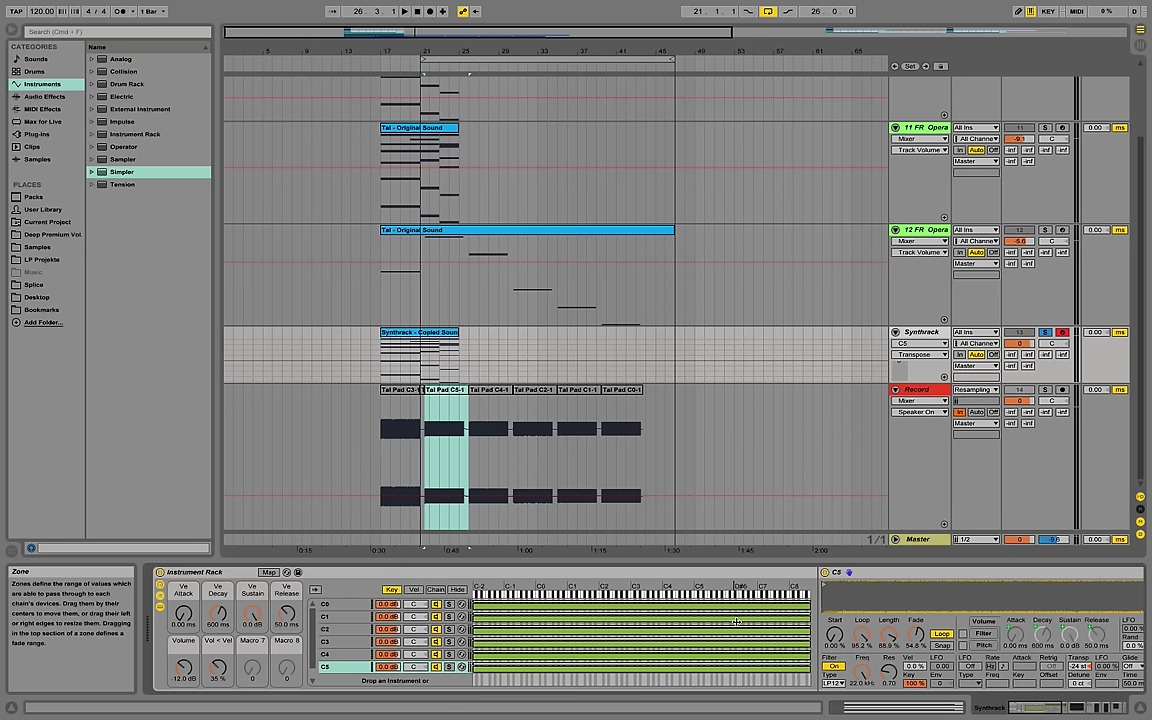
click(800, 605)
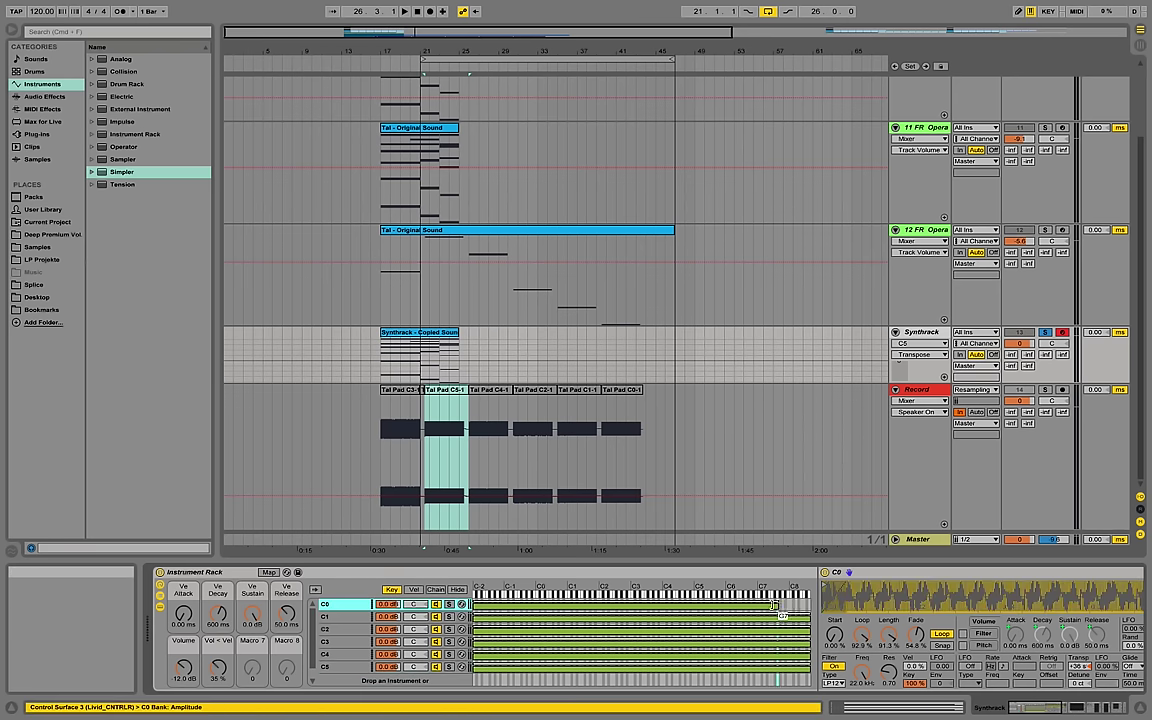
drag(774, 605, 560, 606)
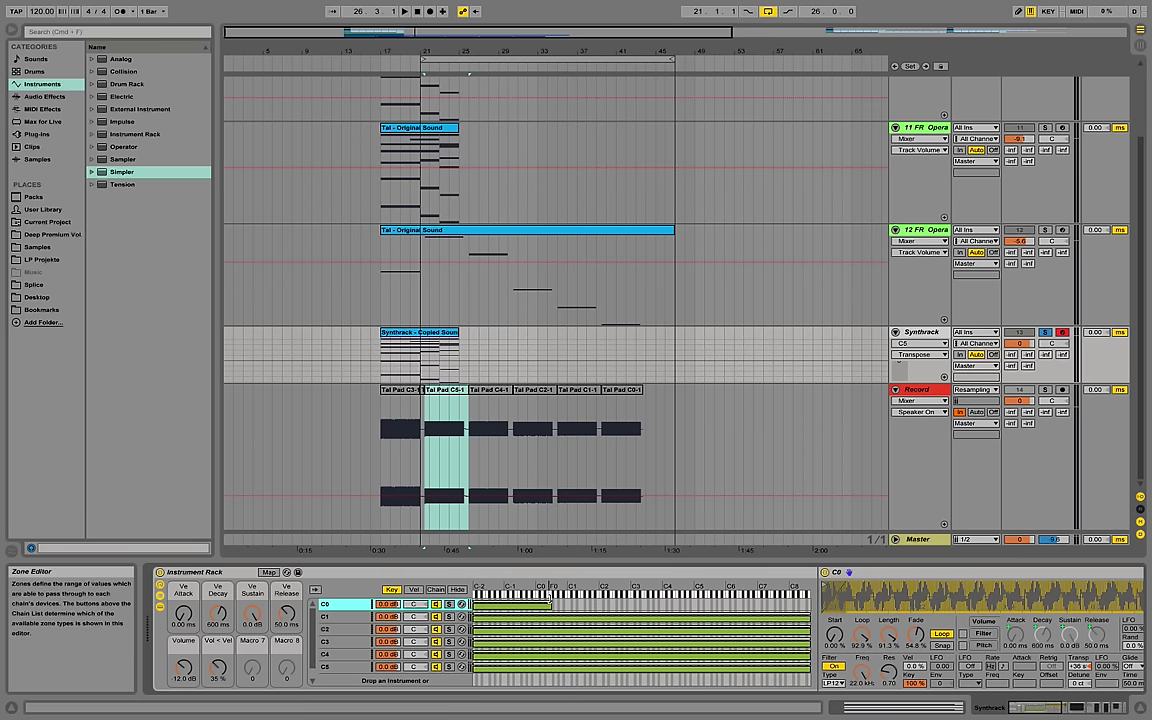
click(477, 618)
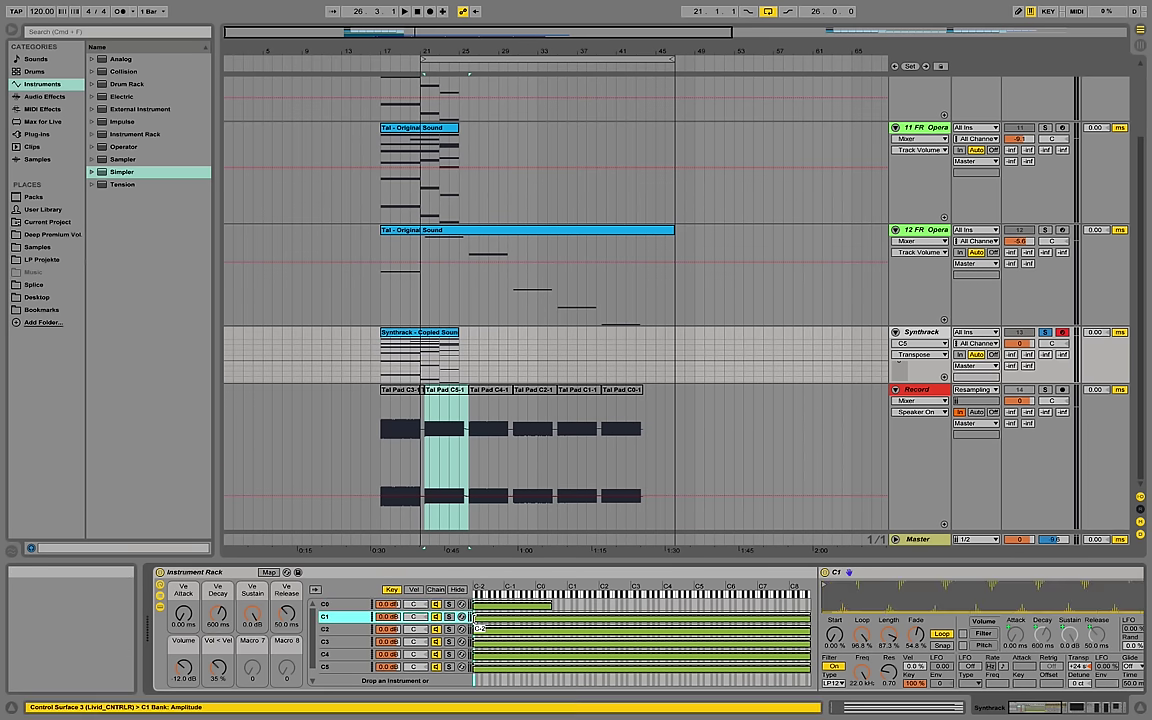
drag(481, 618, 550, 617)
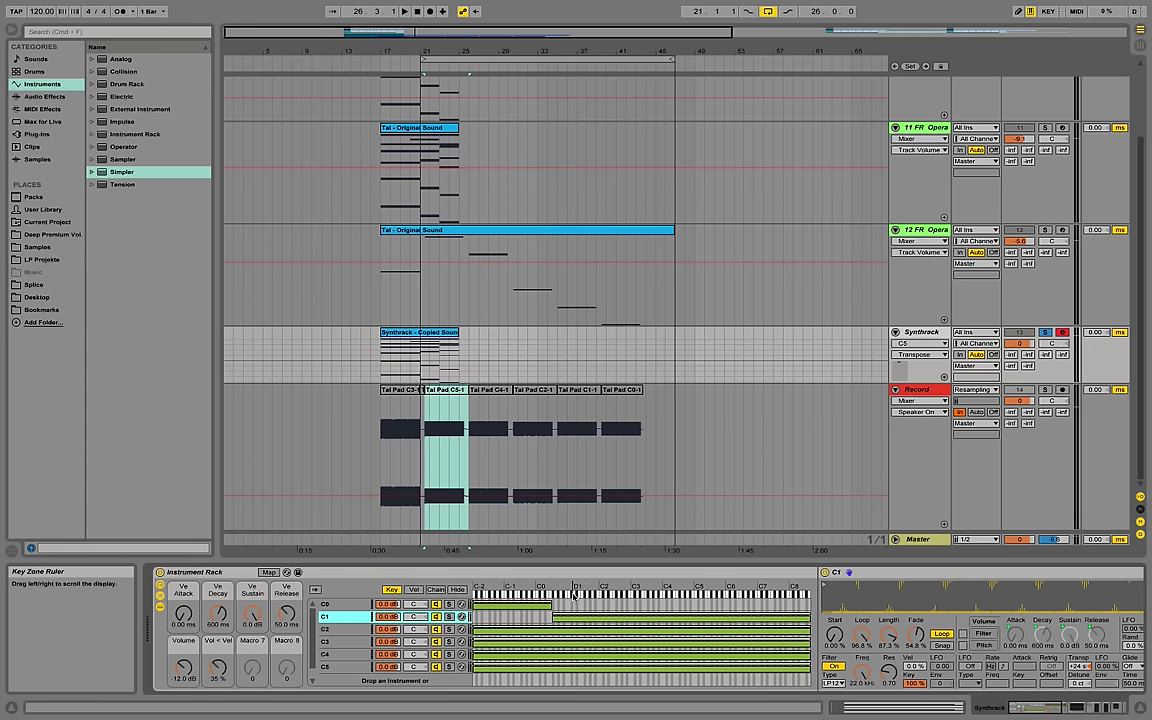
Limit the C1, C2 and C3 chains to consecutive one-octave key zones, each starting directly above the previous chain's zone.
drag(808, 617, 582, 618)
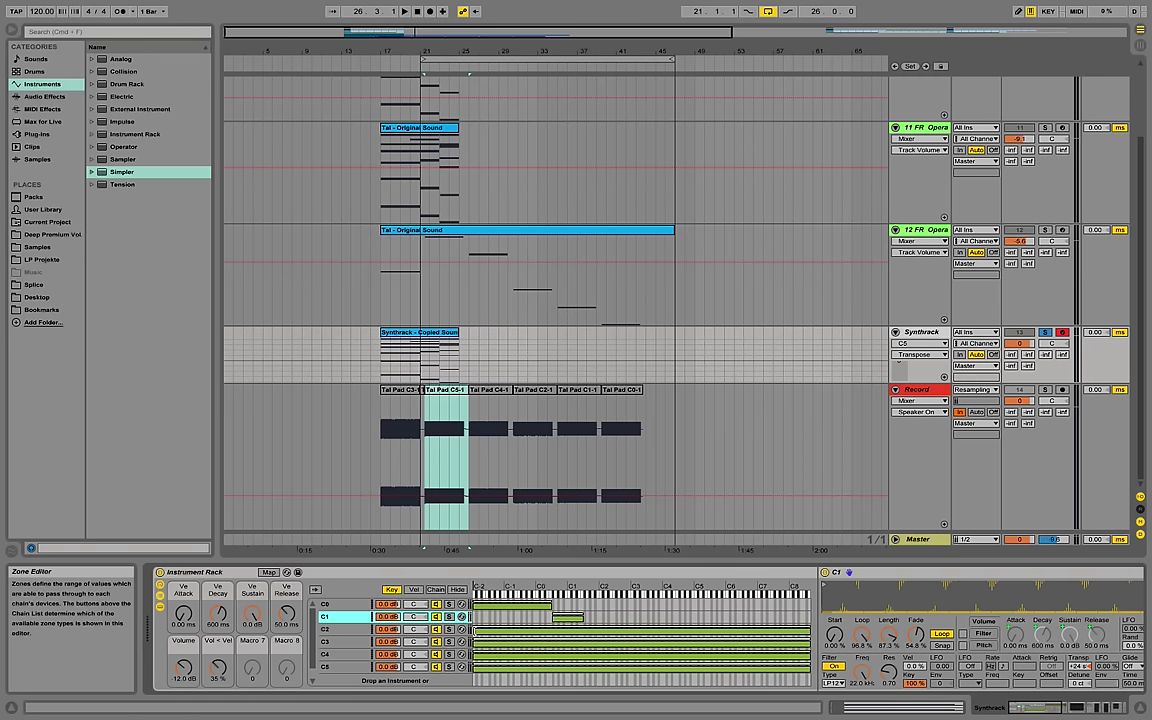
drag(473, 629, 582, 630)
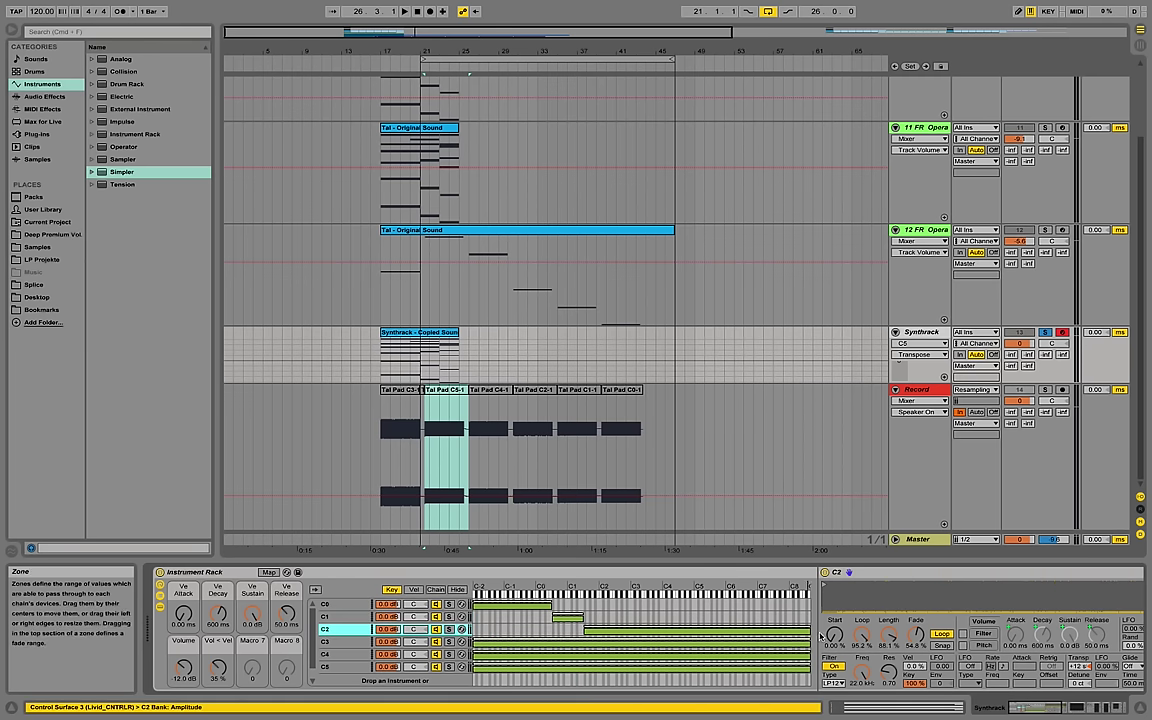
drag(809, 629, 616, 629)
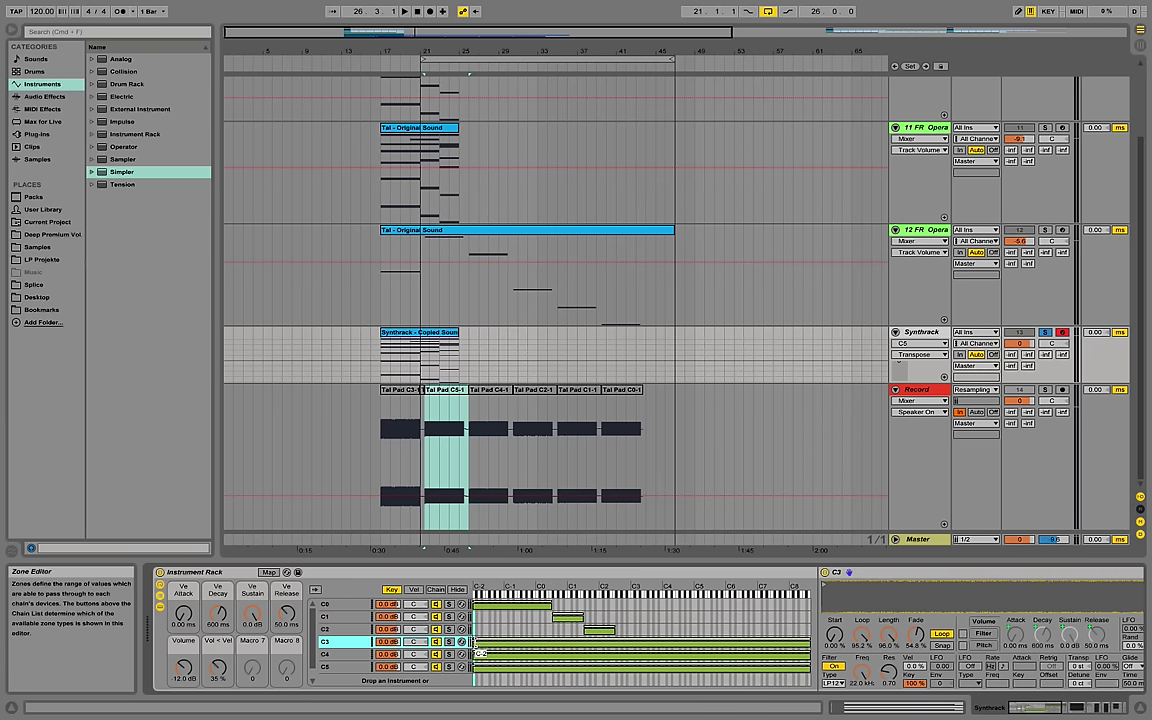
drag(474, 642, 609, 642)
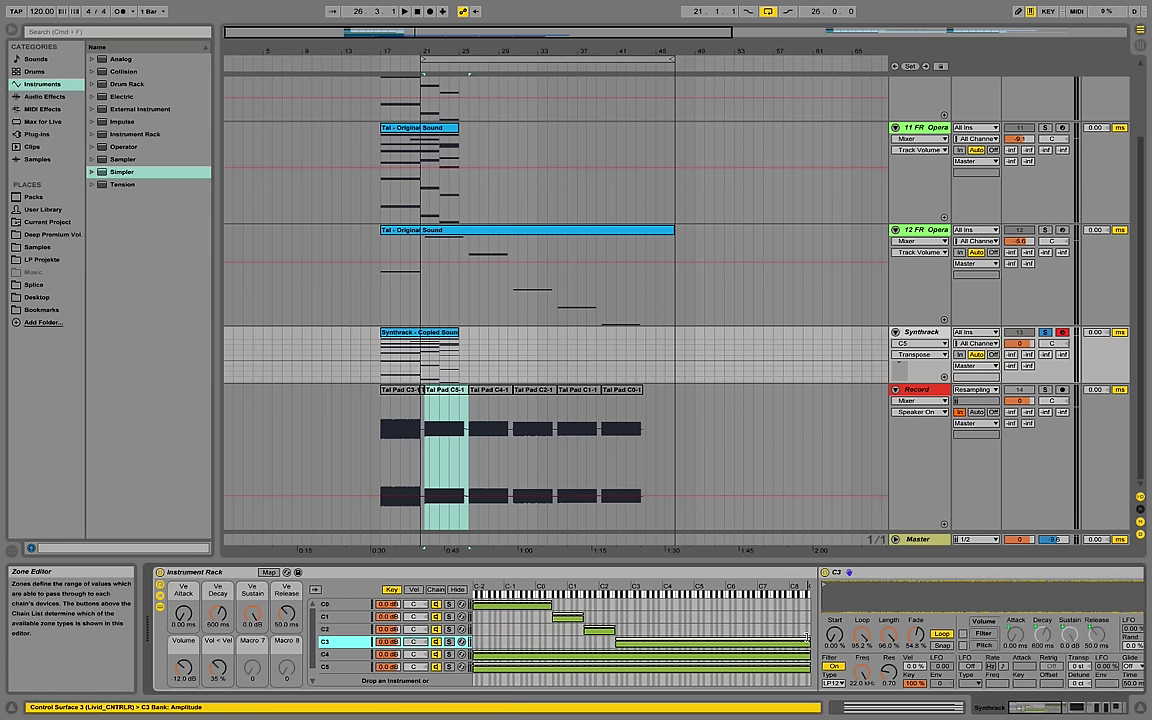
drag(809, 642, 647, 625)
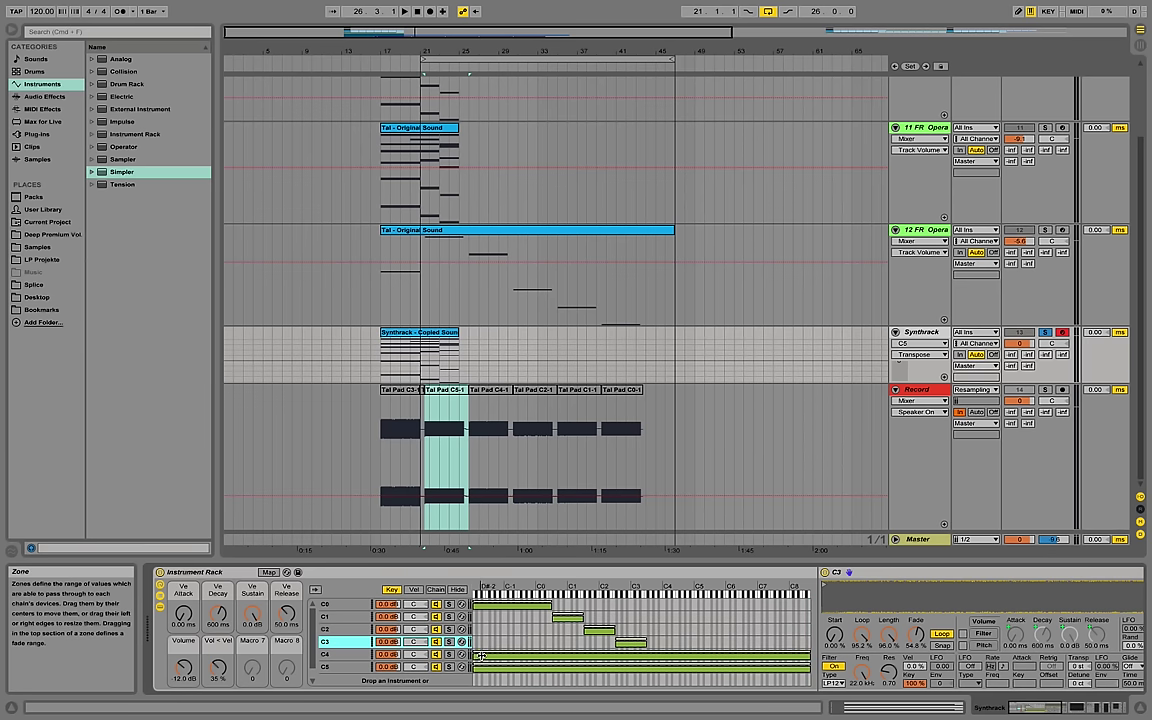
Give the C4 chain the next one-octave key zone and start the C5 chain's zone directly above it, running to the top.
drag(475, 654, 648, 658)
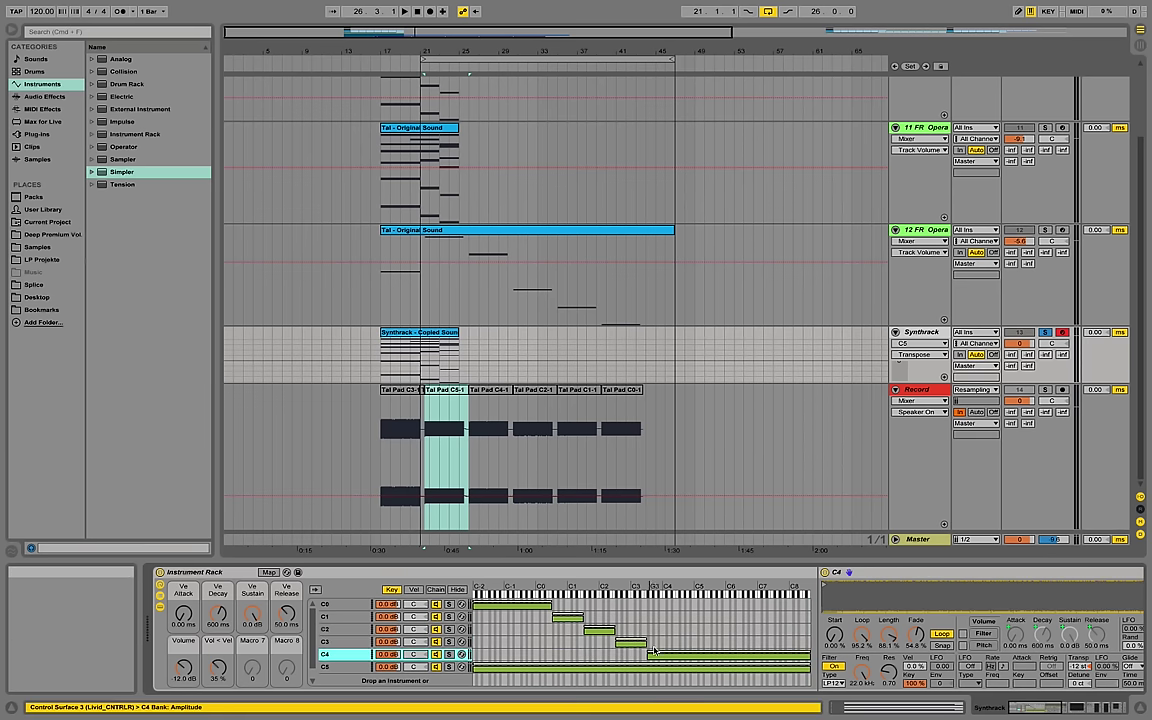
drag(812, 659, 676, 645)
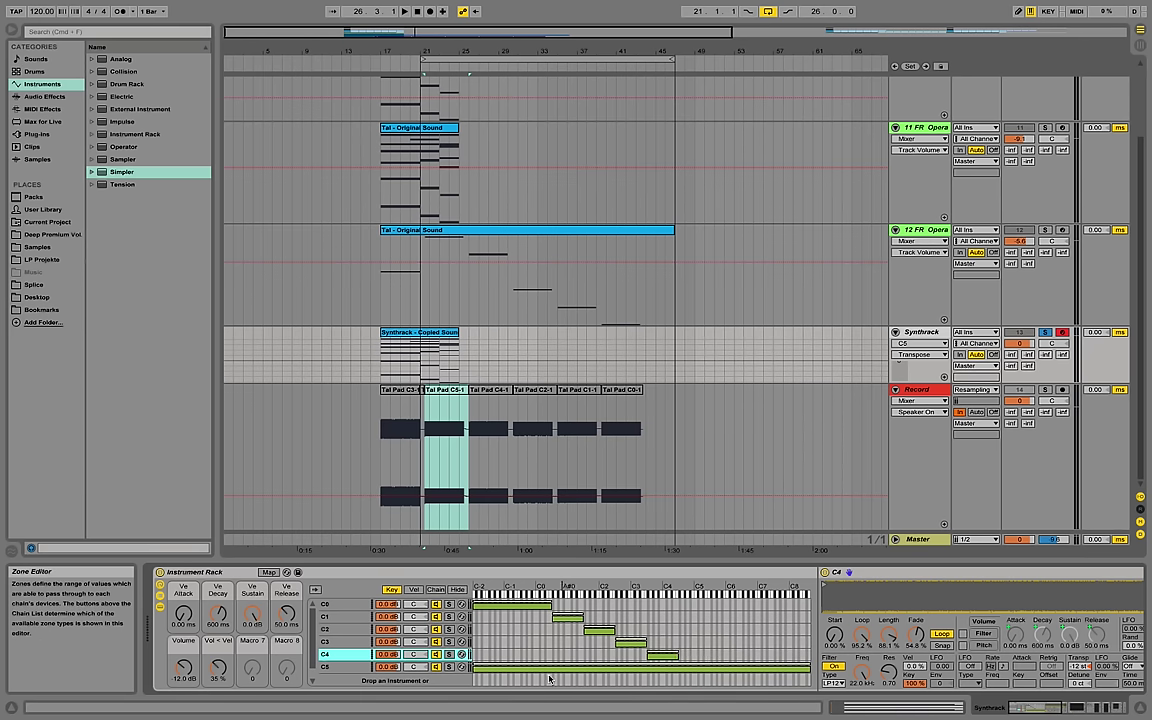
drag(478, 668, 682, 669)
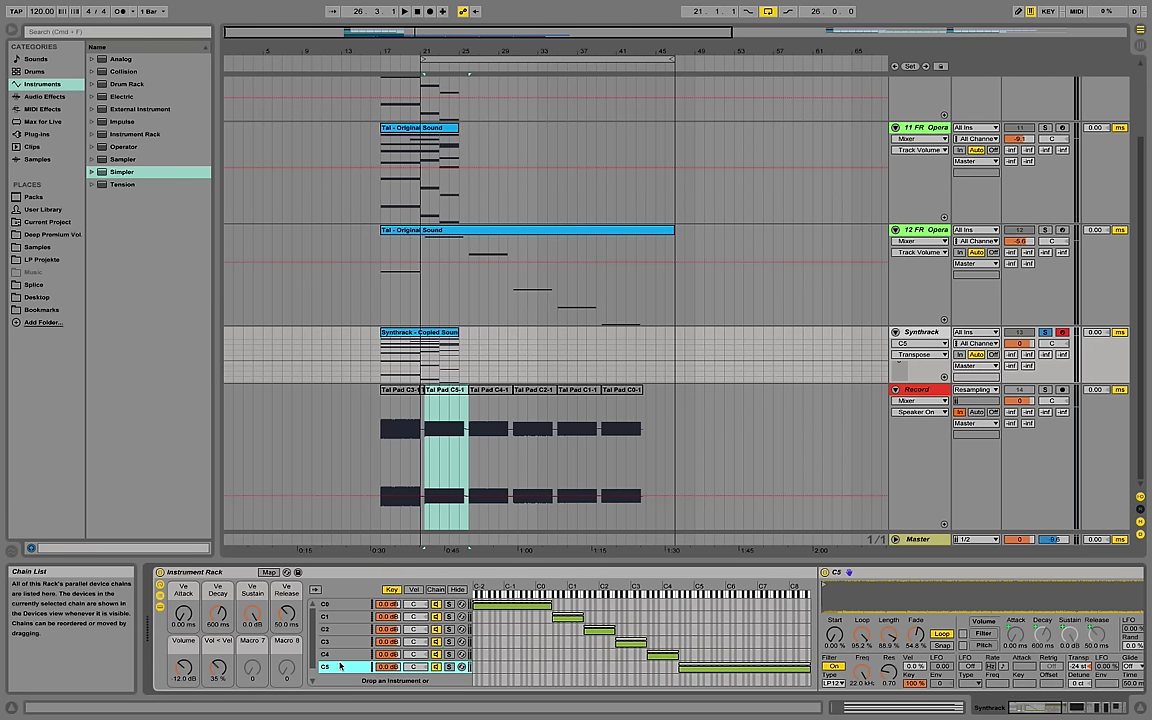
Loop the arrangement over the 8-bar Synthrack clip starting at bar 17 and play it.
click(427, 334)
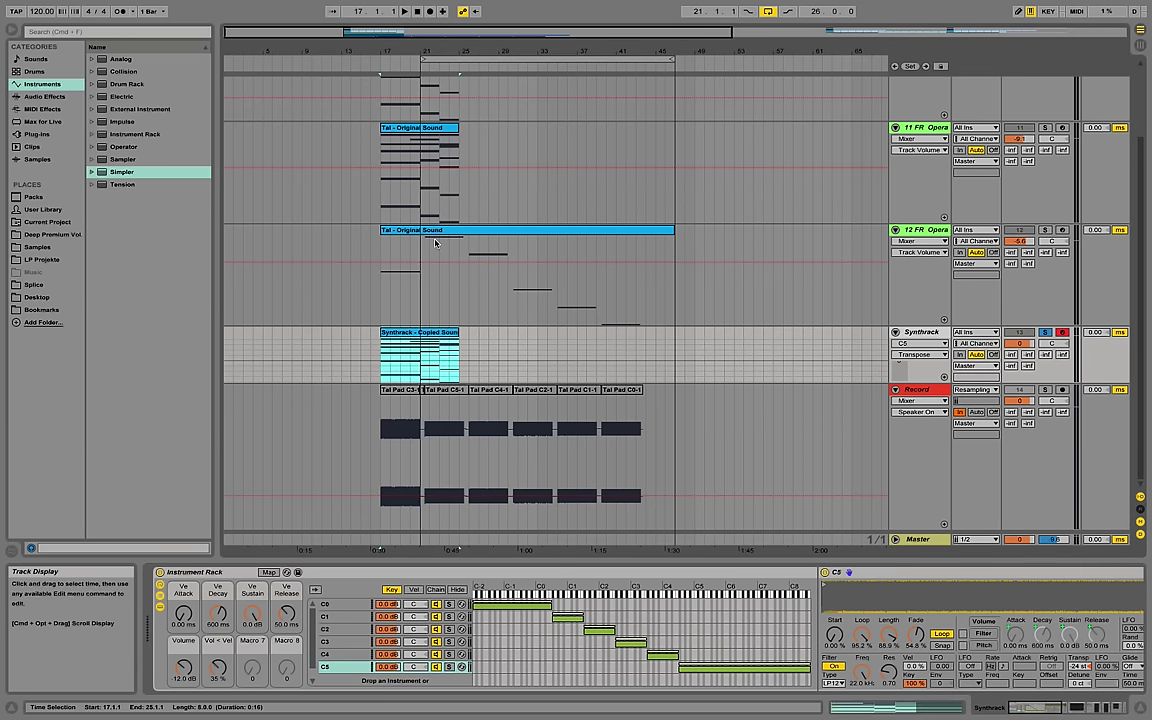
key(super+l)
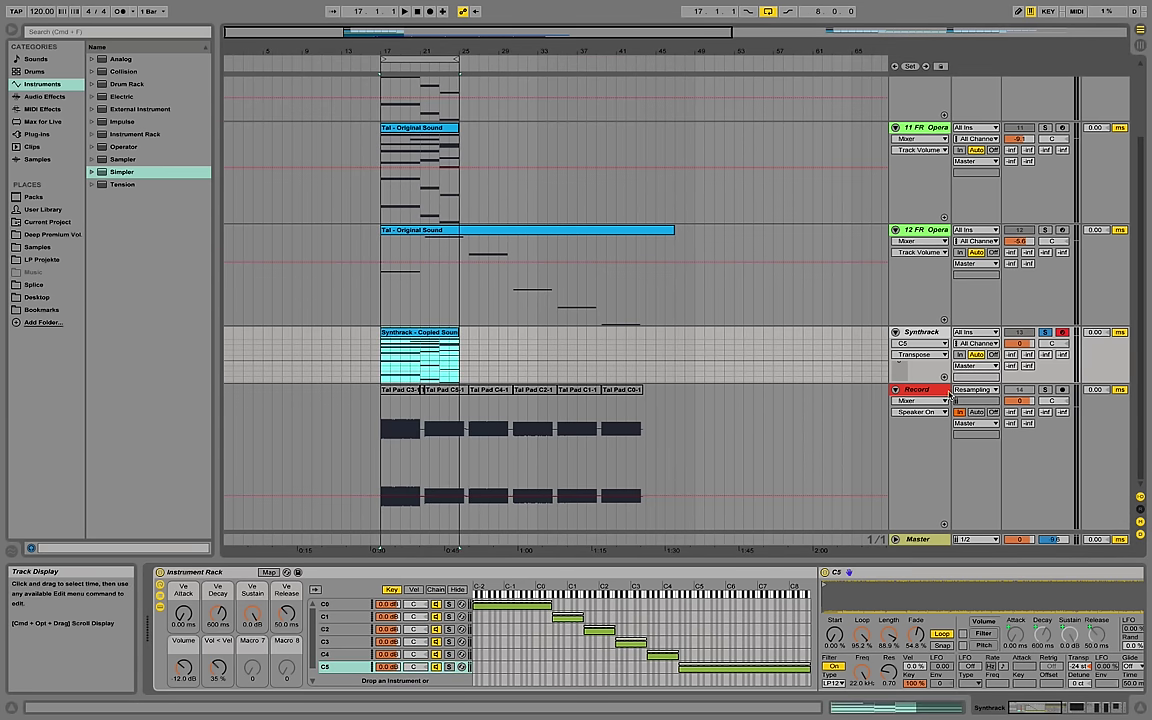
key(space)
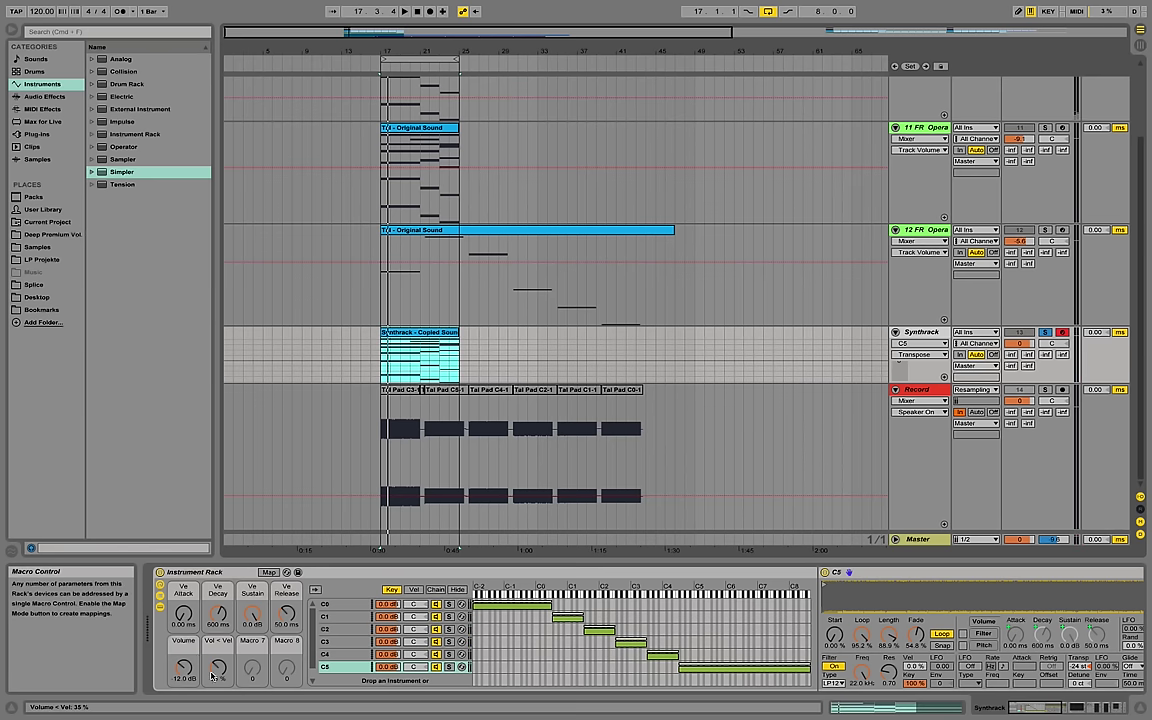
Collapse the Instrument Rack and EQ Eight, enable the Utility on the Synthrack track and lower its gain to -9.44 dB.
double_click(241, 574)
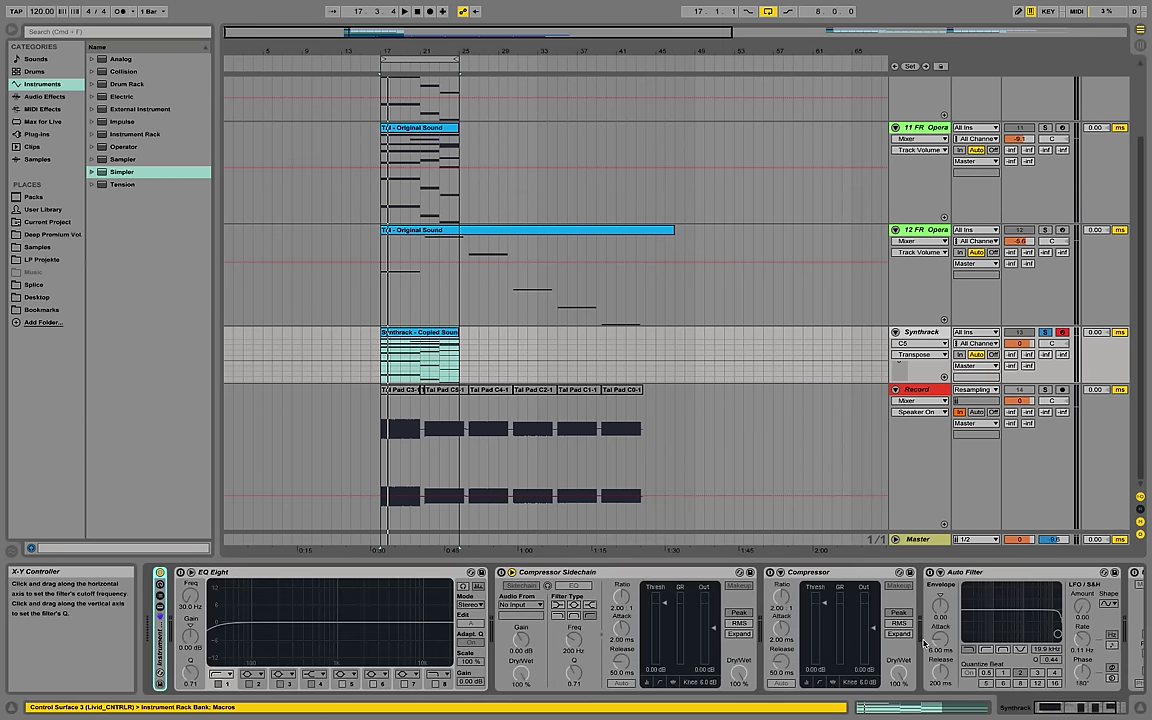
double_click(404, 577)
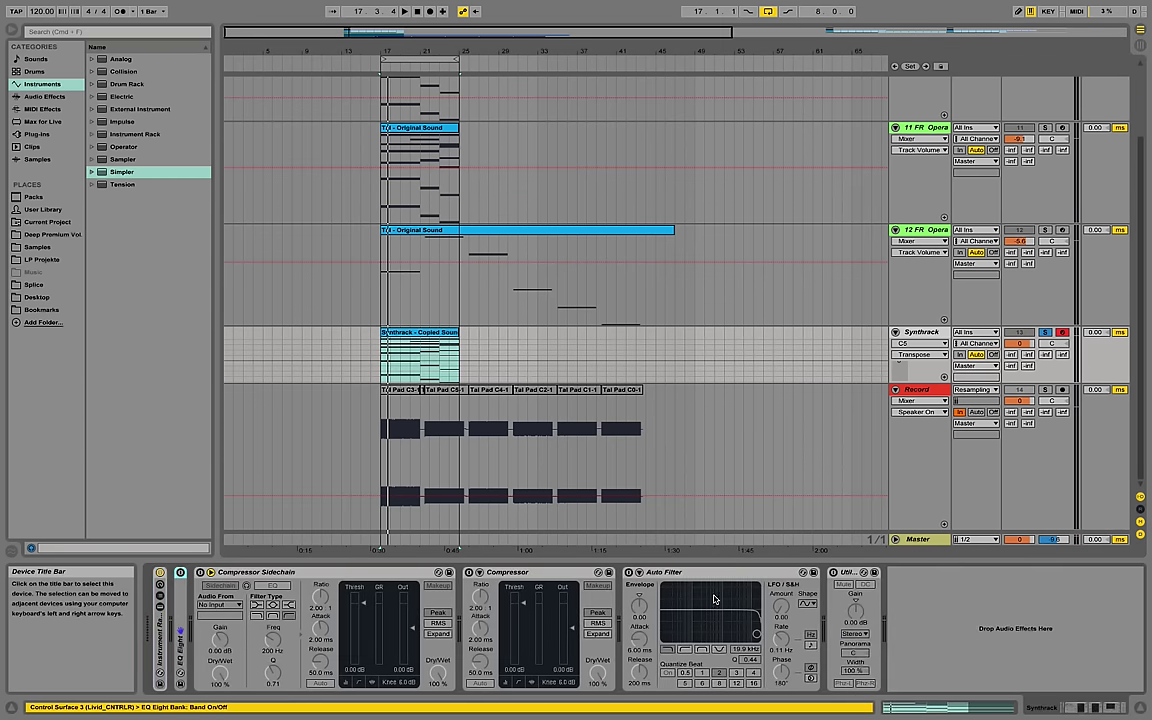
click(833, 576)
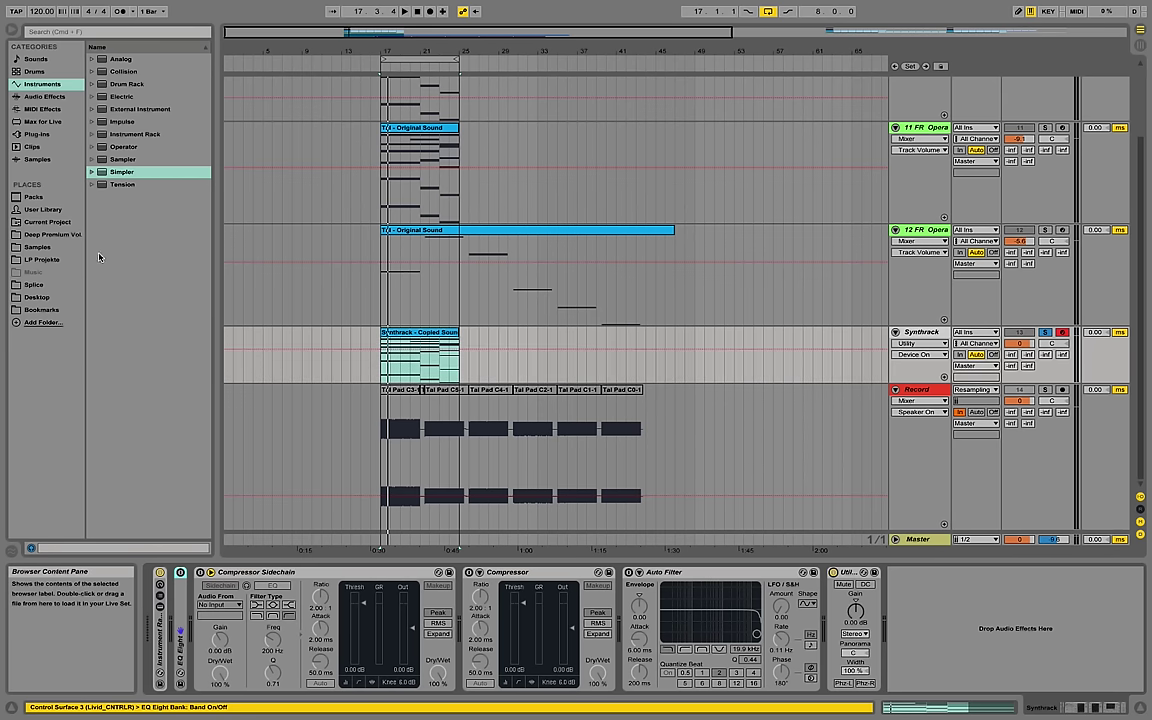
click(45, 96)
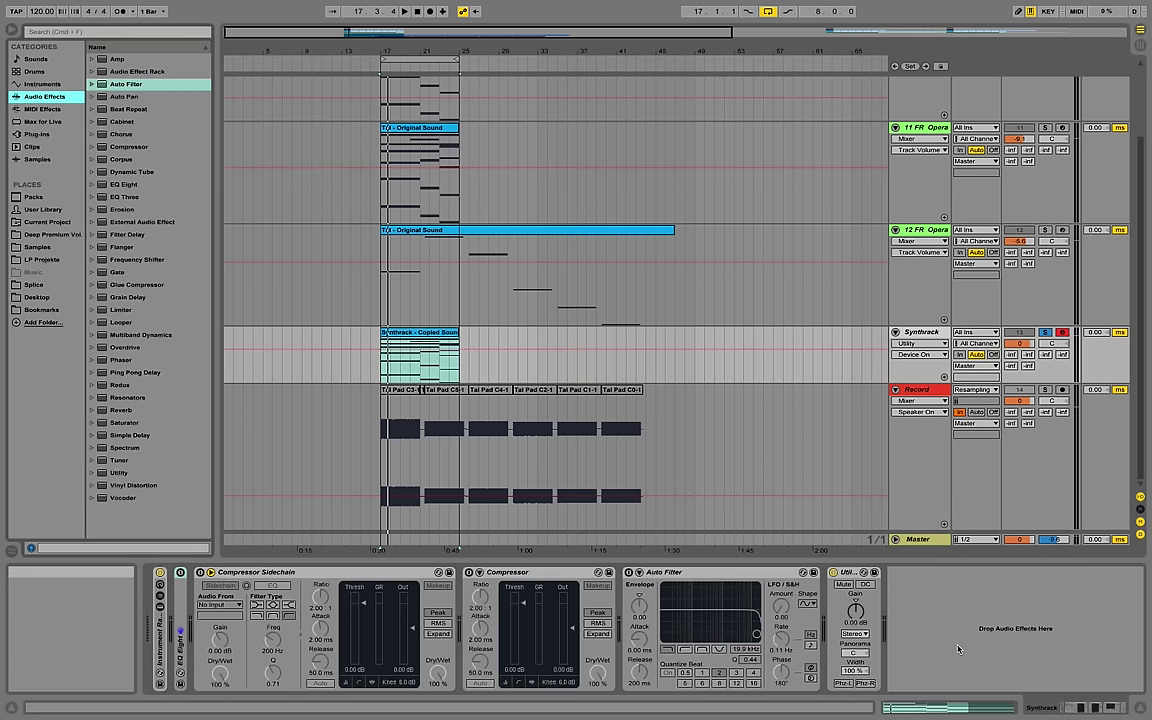
drag(855, 610, 855, 636)
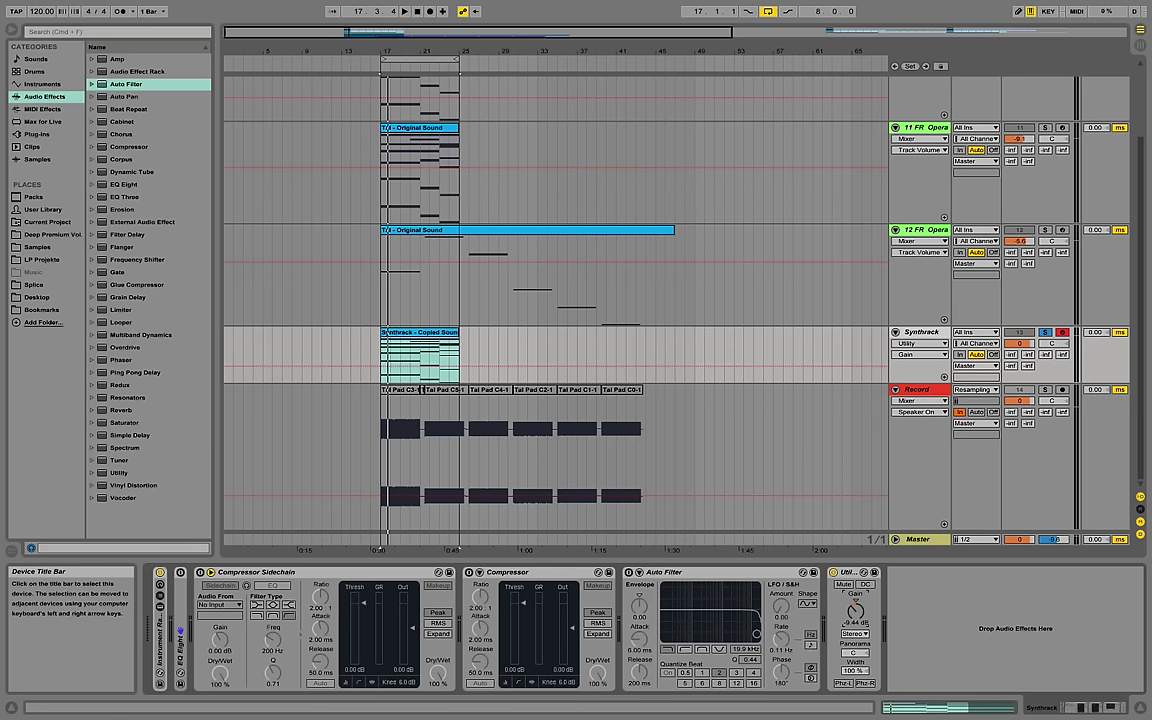
Play the looped Synthrack clip and examine its MIDI chord notes, returning to the device chain.
key(space)
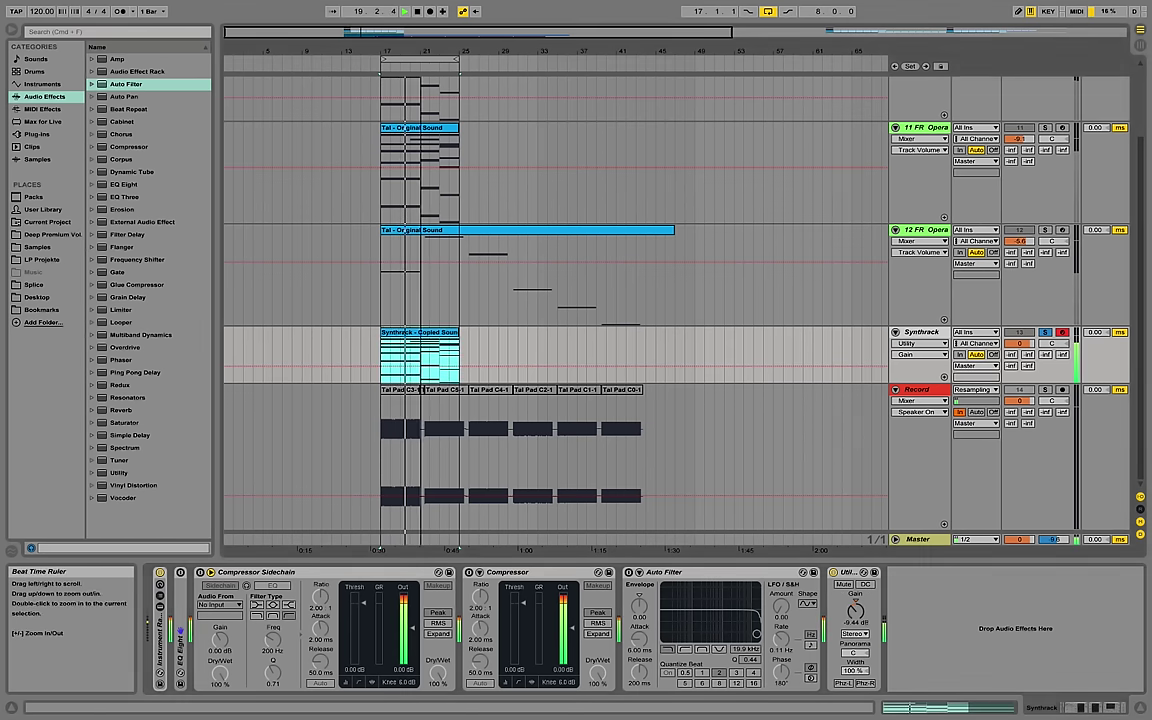
drag(380, 50, 380, 600)
drag(602, 200, 602, 274)
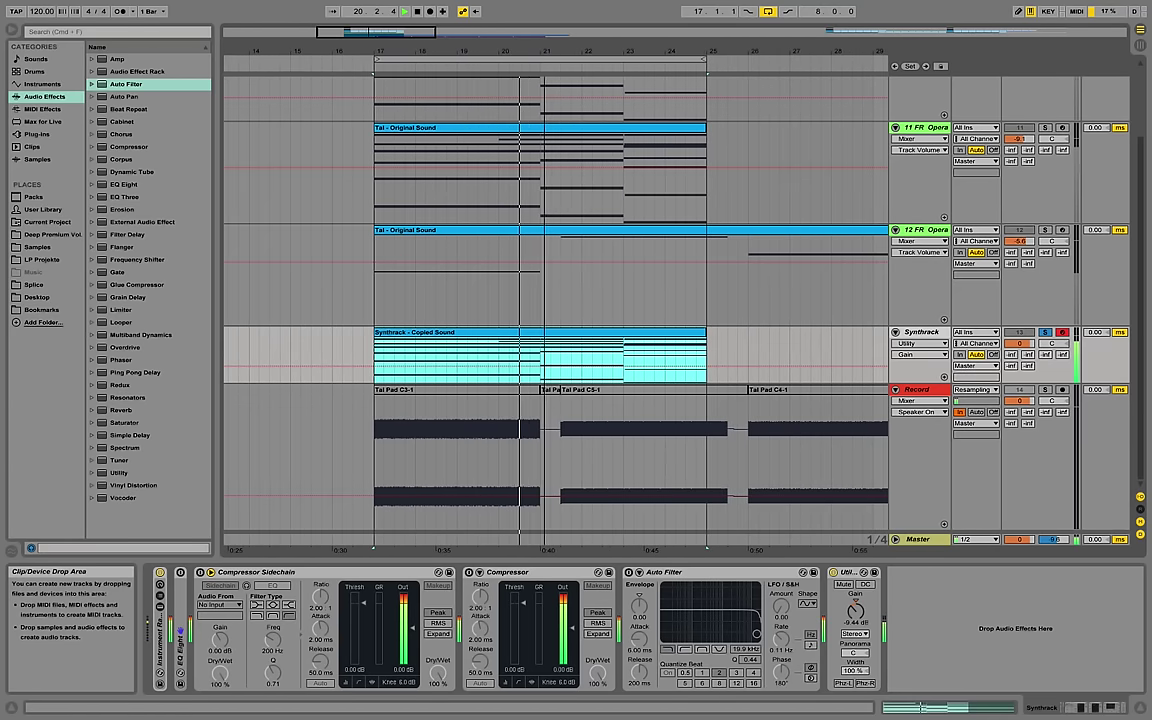
double_click(638, 336)
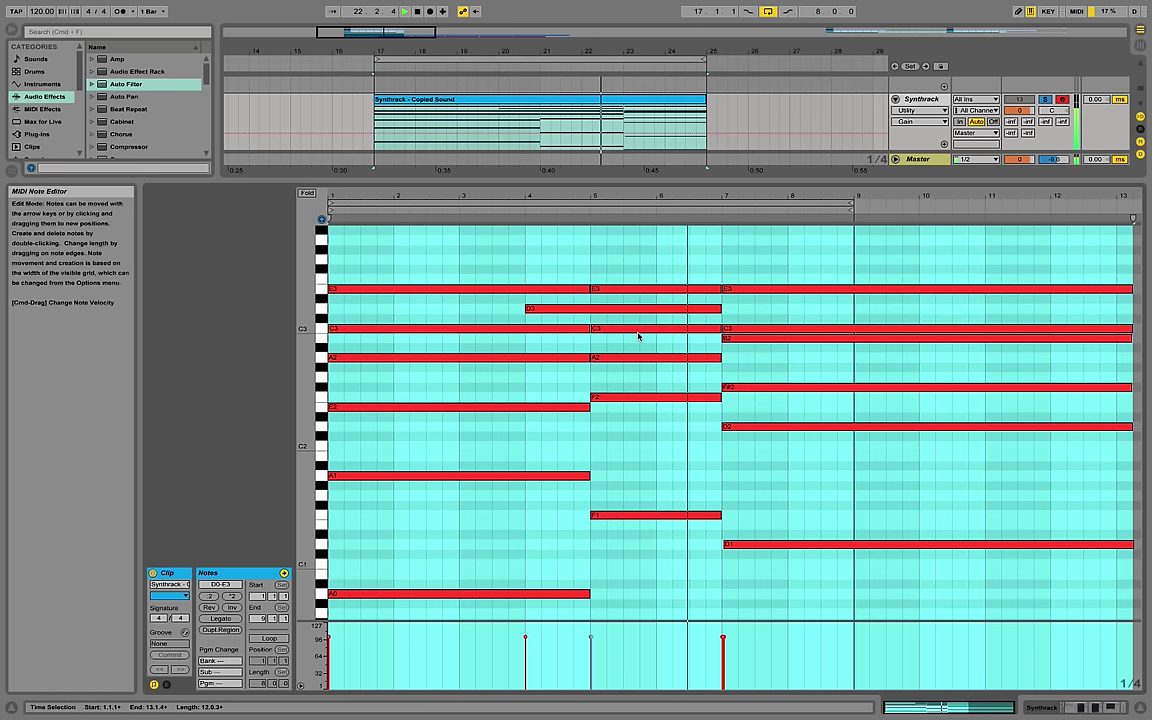
drag(484, 192, 484, 224)
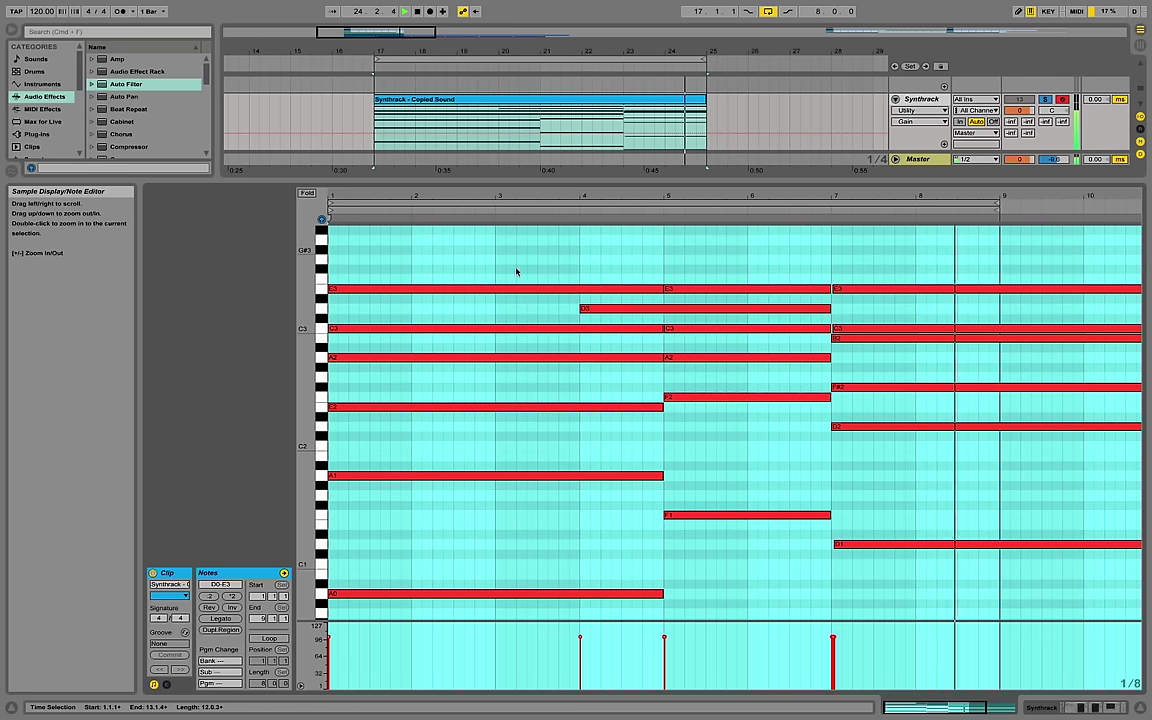
click(1071, 709)
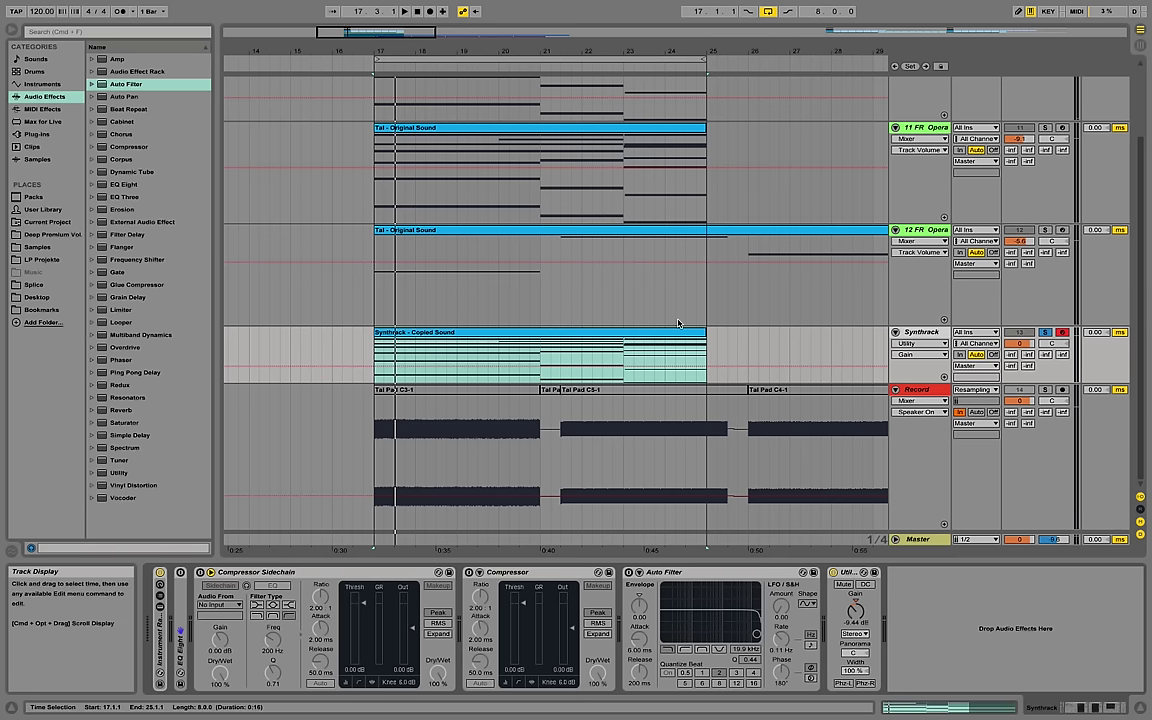
Solo the 11 FR Operator Pad track, play the loop and raise its Cutoff TAL macro to 127.
click(1045, 128)
key(space)
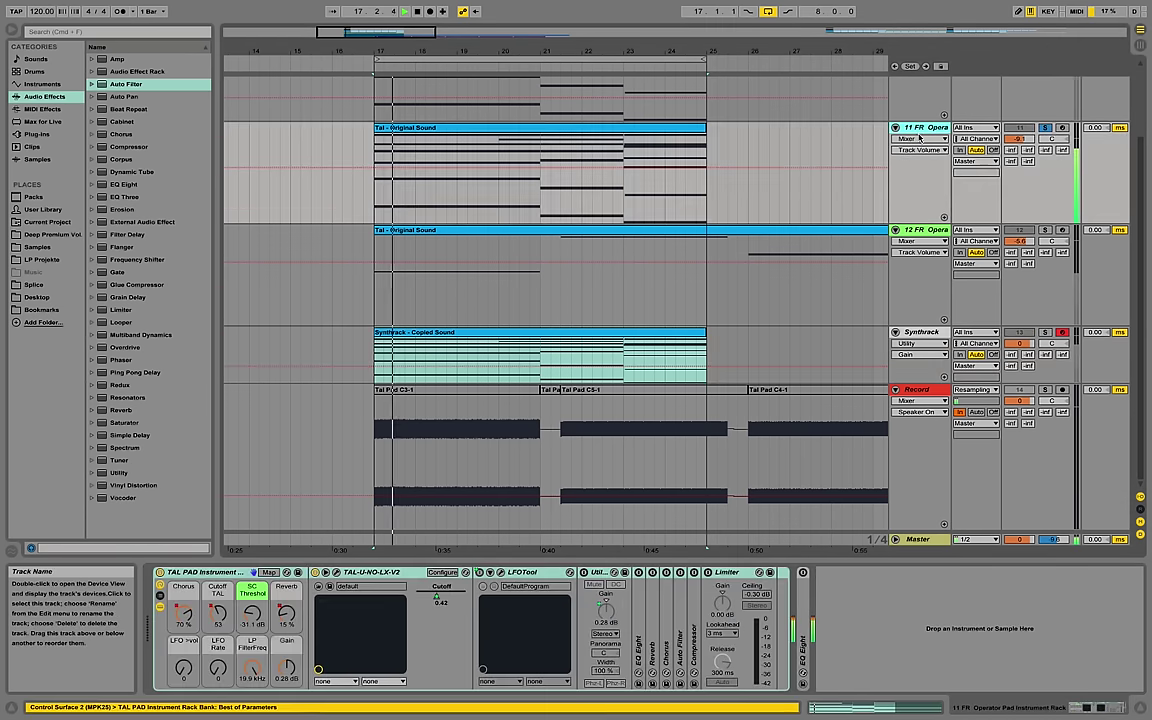
drag(218, 615, 218, 545)
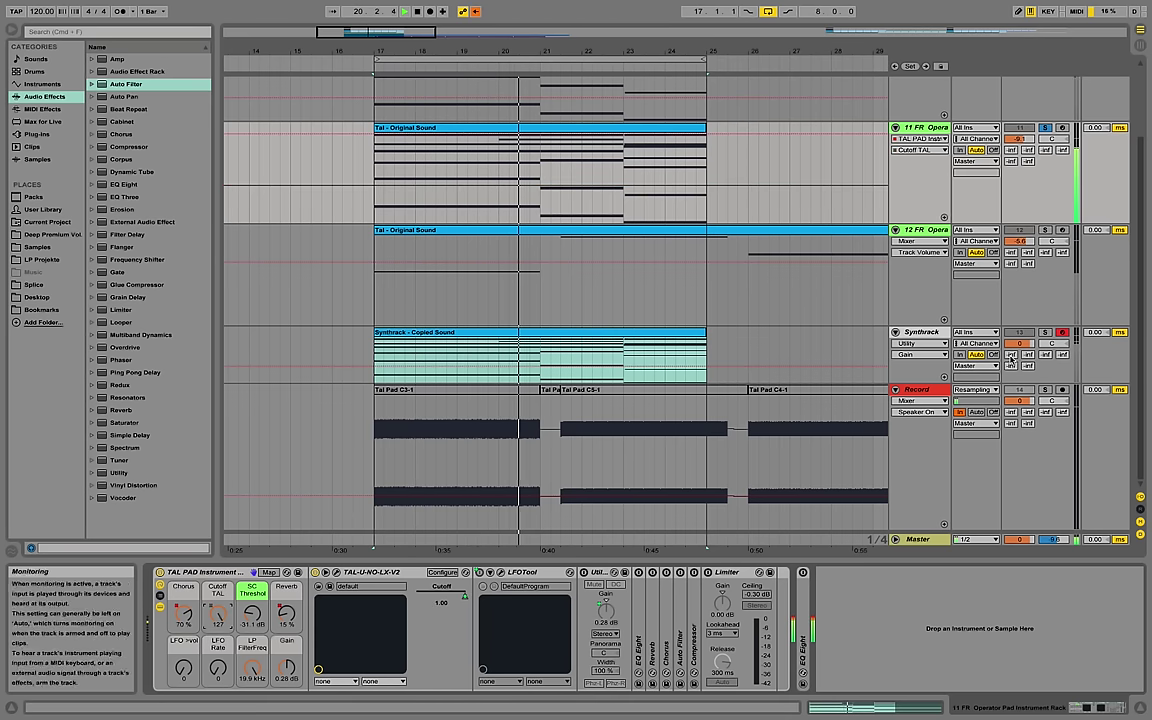
Compare the Synthrack and the 11 FR Operator Pad track by alternating solo, setting the Operator track's volume to -11.7 dB.
click(1046, 333)
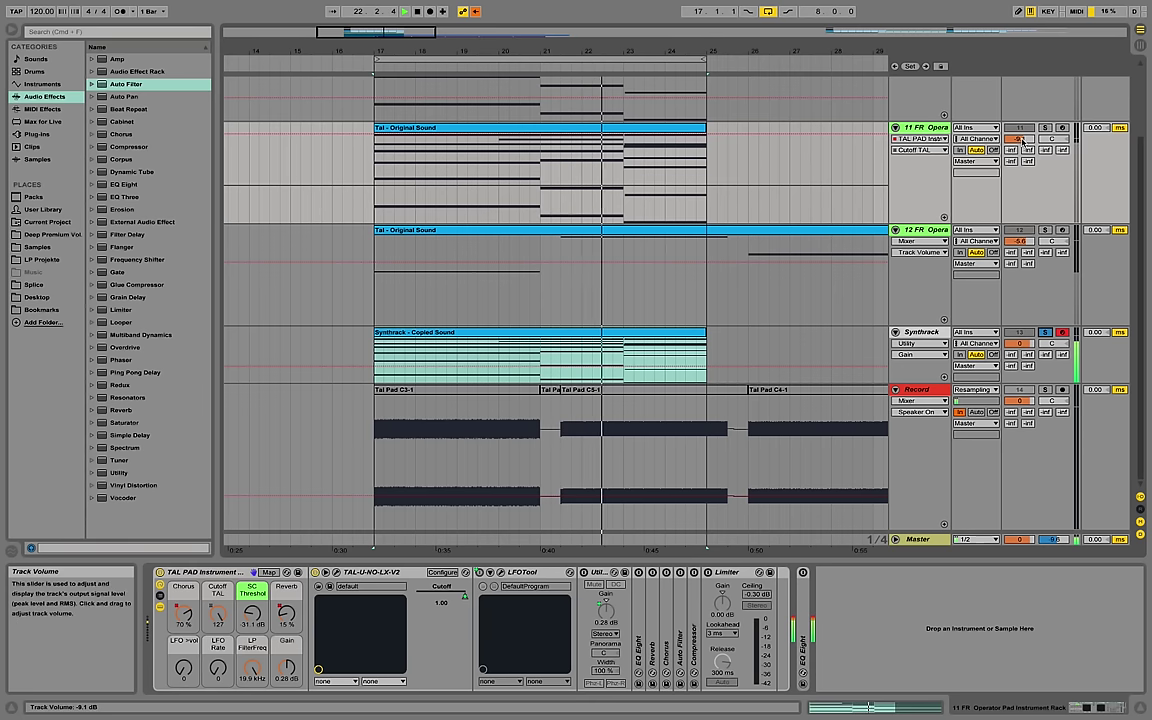
drag(1019, 139, 1019, 150)
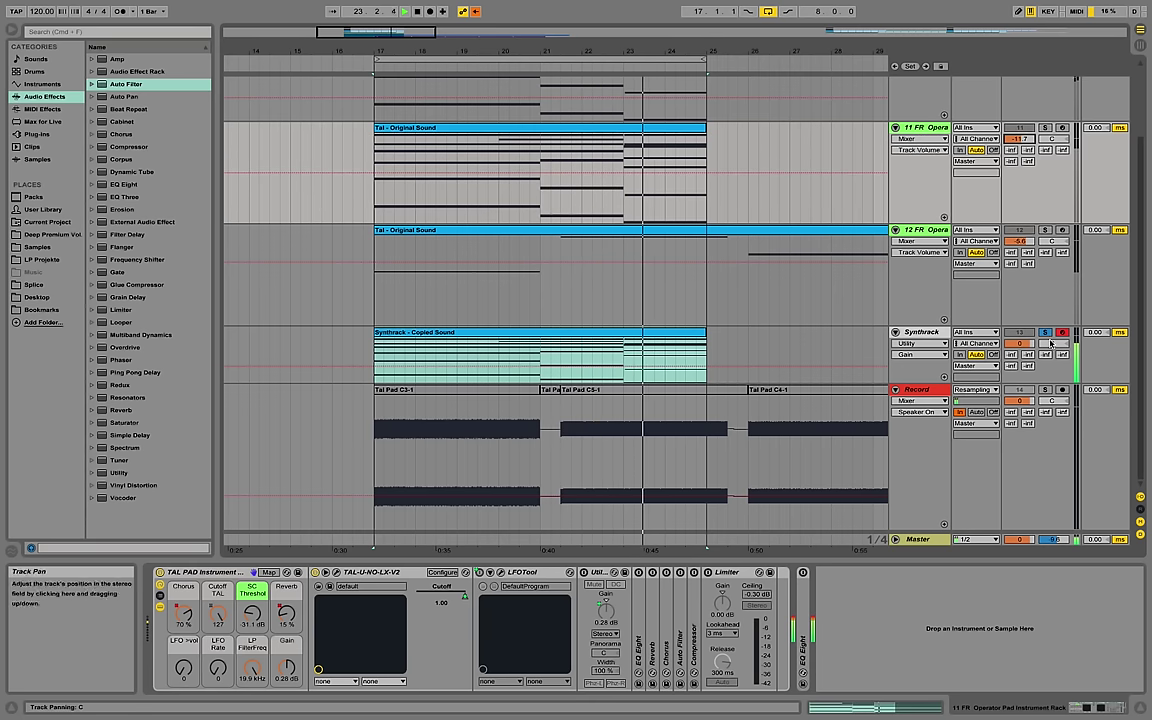
click(1046, 128)
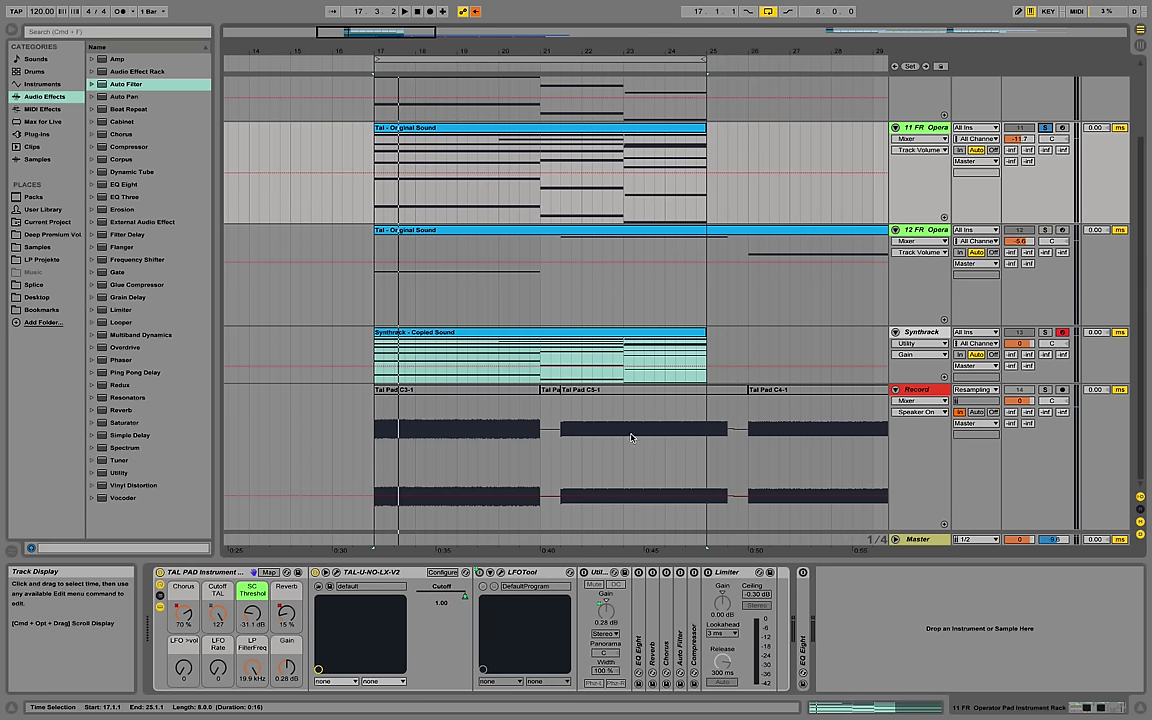
On the soloed Synthrack track, move Compressor Sidechain between Auto Filter and Utility, and enable EQ Eight and Auto Filter.
click(922, 333)
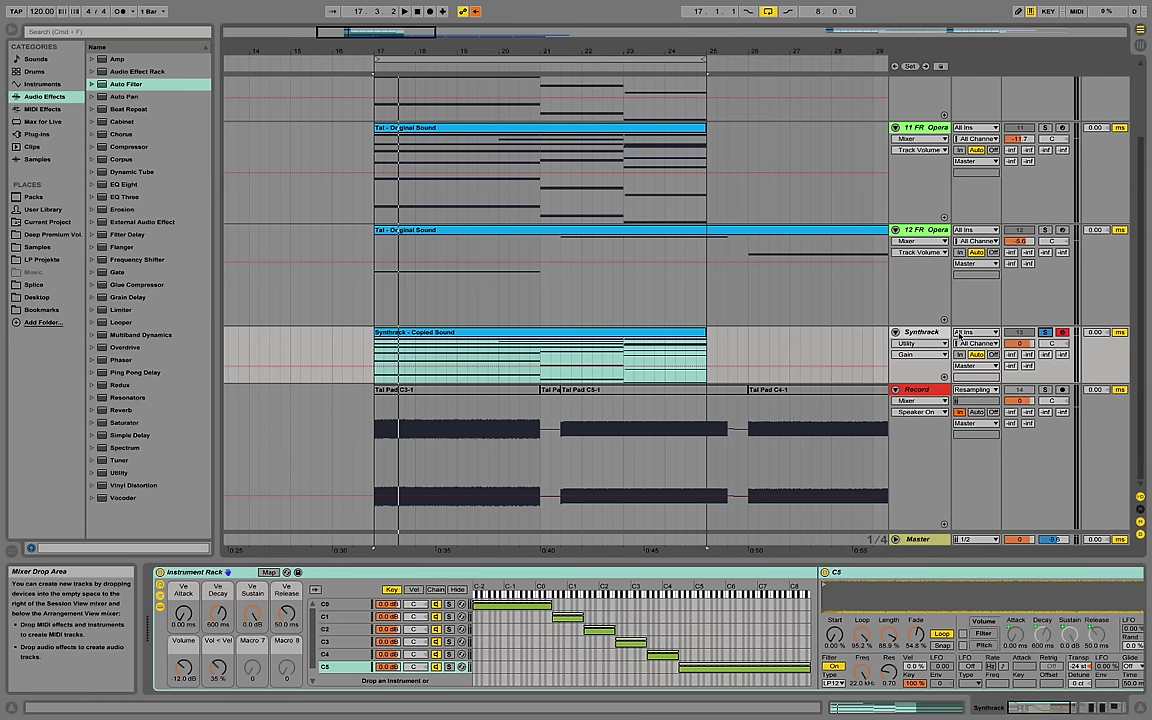
double_click(218, 576)
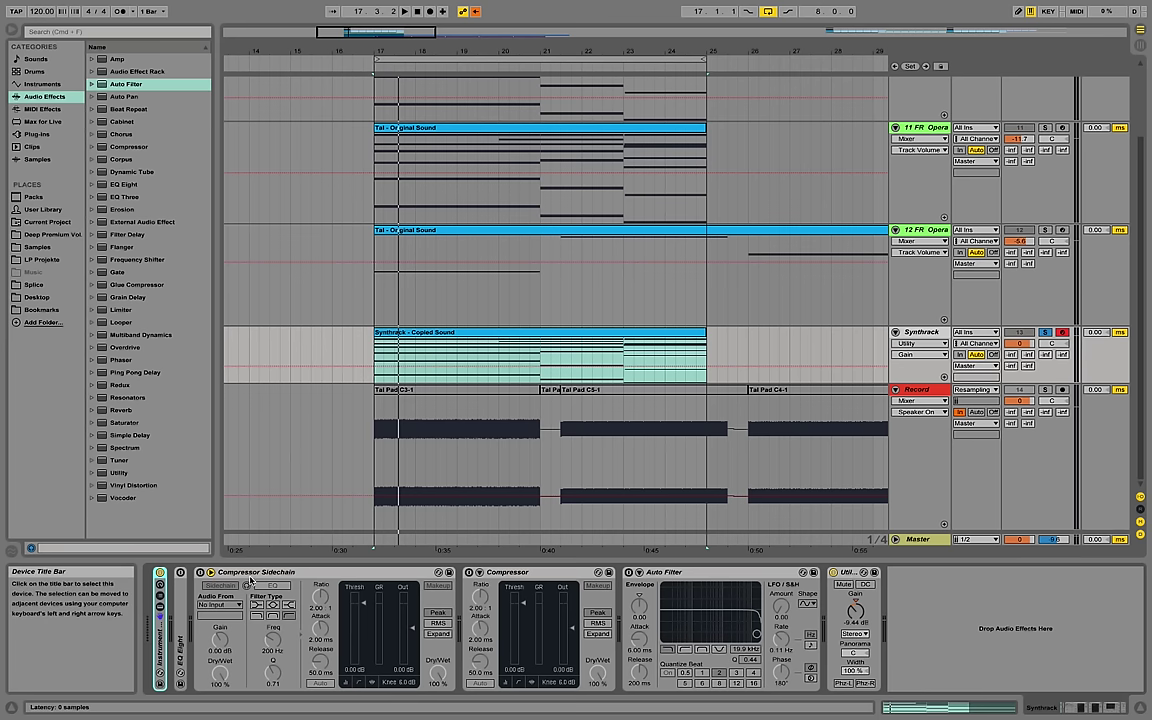
click(250, 574)
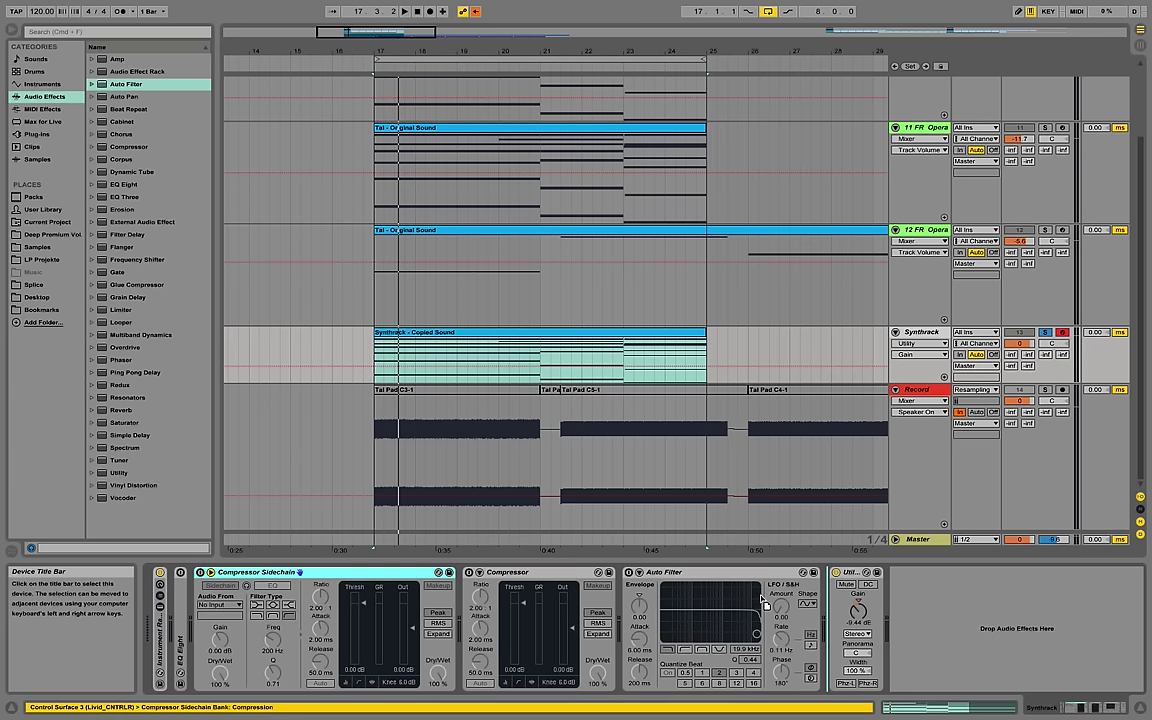
drag(250, 574, 770, 590)
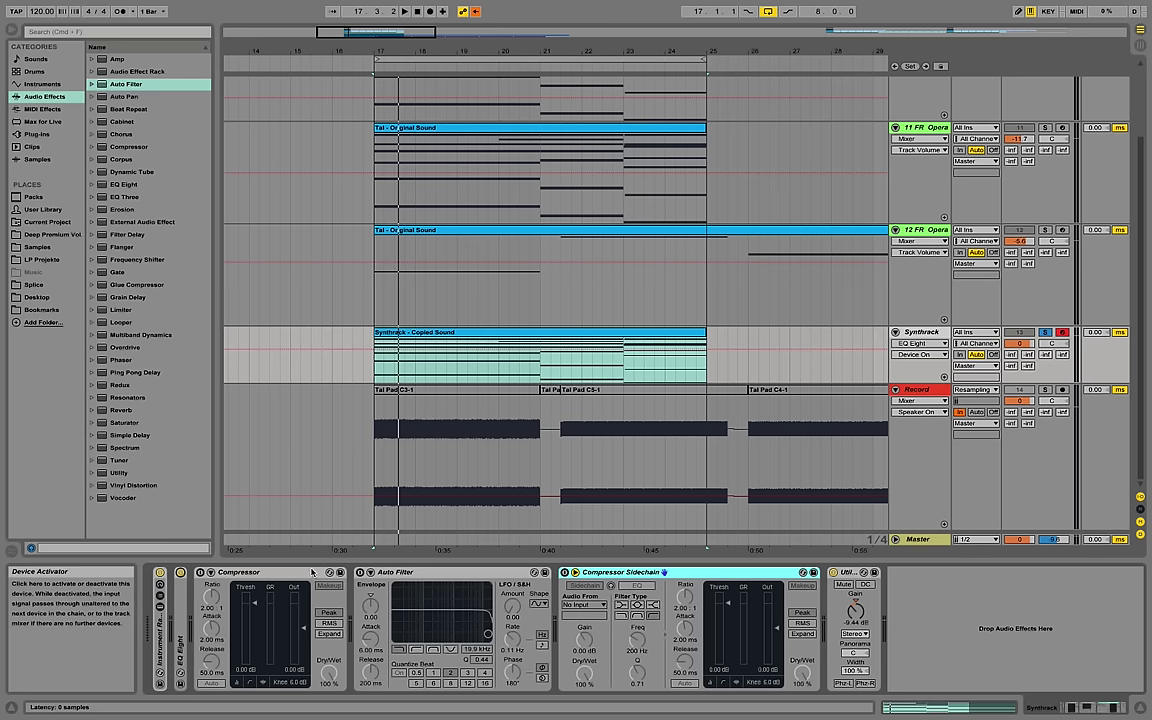
click(366, 572)
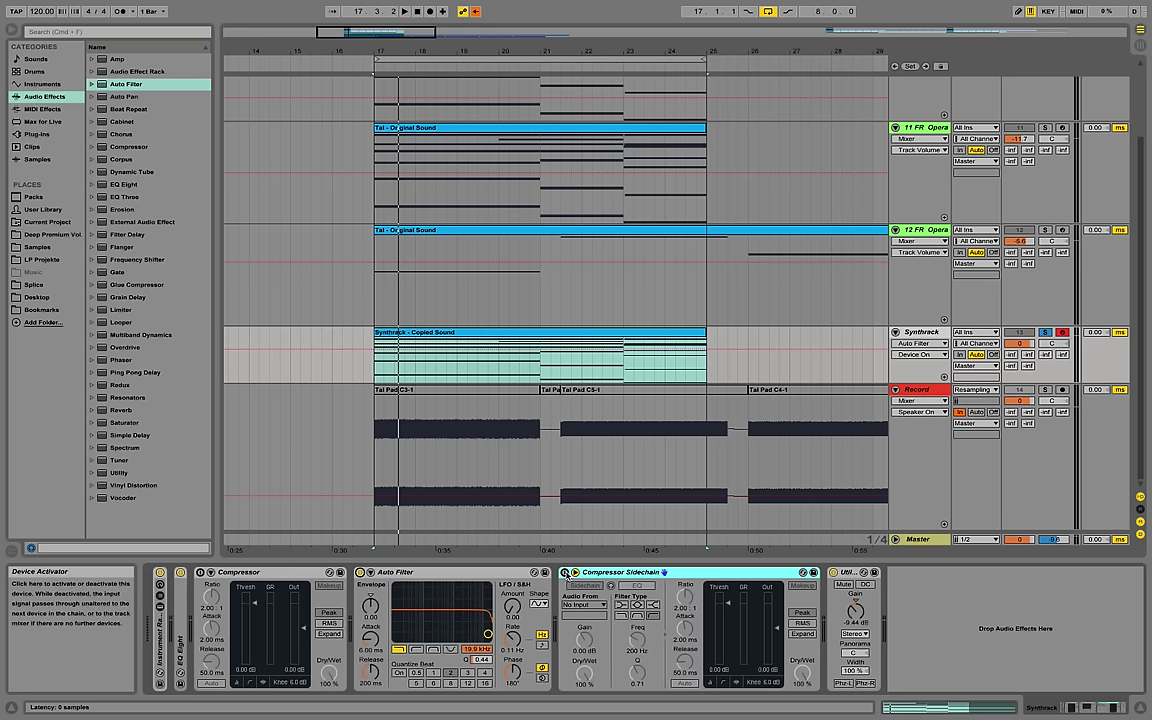
Enable Compressor Sidechain with its sidechain input active and take the audio from the SIDECHAIN track.
click(587, 586)
click(588, 604)
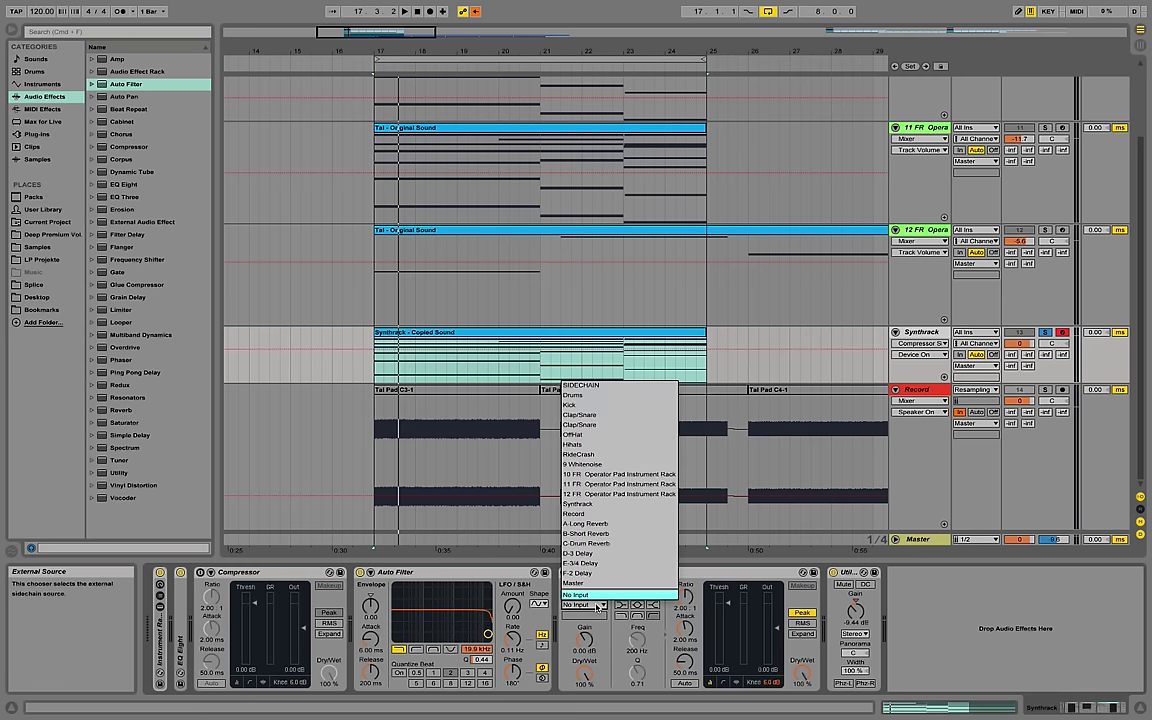
click(606, 392)
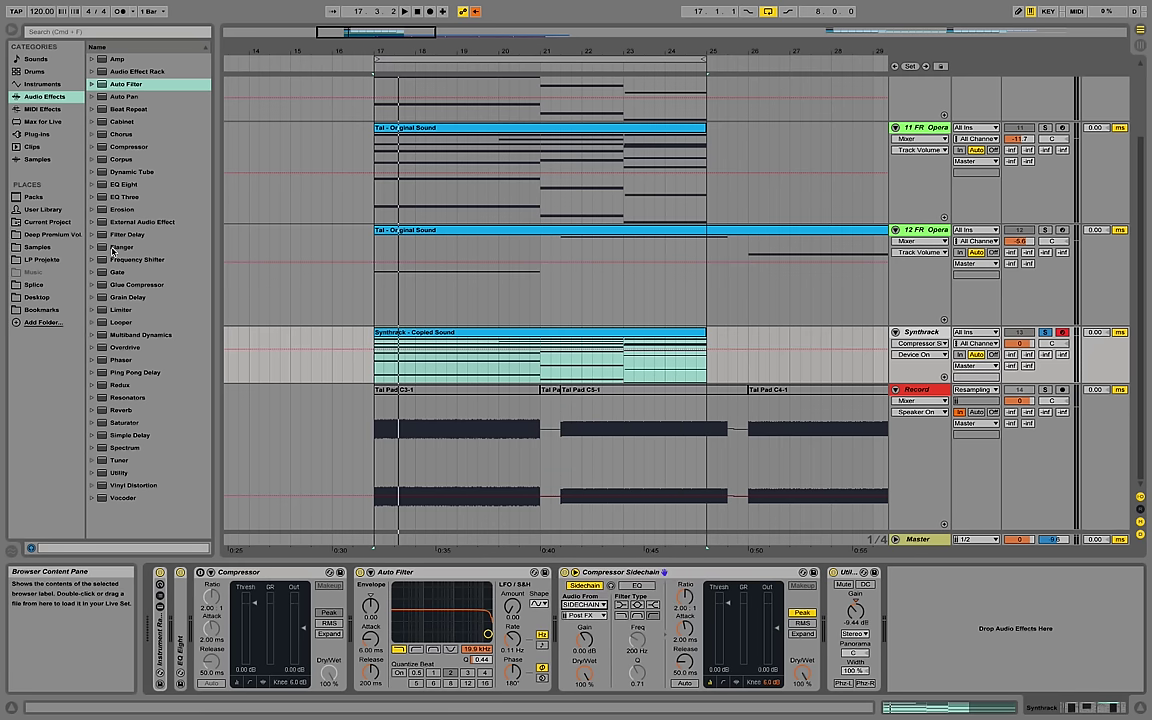
Insert a Chorus effect between the Compressor and the Auto Filter on the Synthrack track.
click(127, 135)
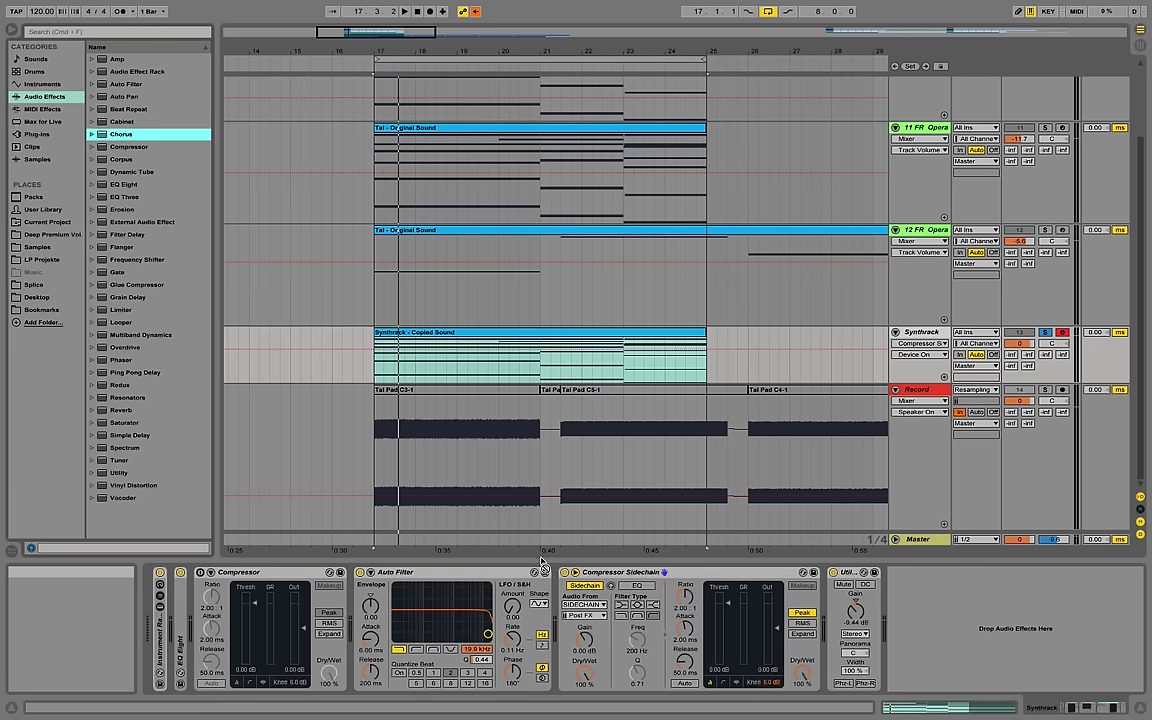
mouse_move(543, 562)
mouse_down()
mouse_move(563, 602)
mouse_move(420, 602)
mouse_up()
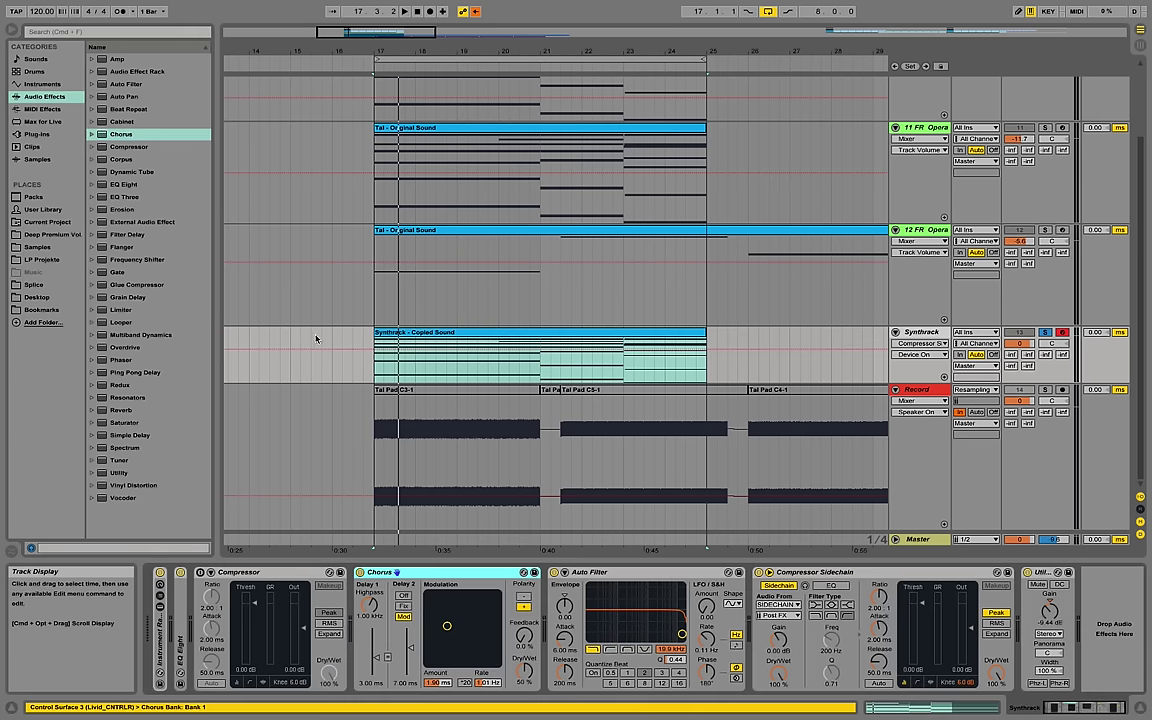
Search the audio effects for "warm" and insert the FR nice Warm Reverb preset between Auto Filter and Compressor Sidechain on the Synthrack track.
click(92, 410)
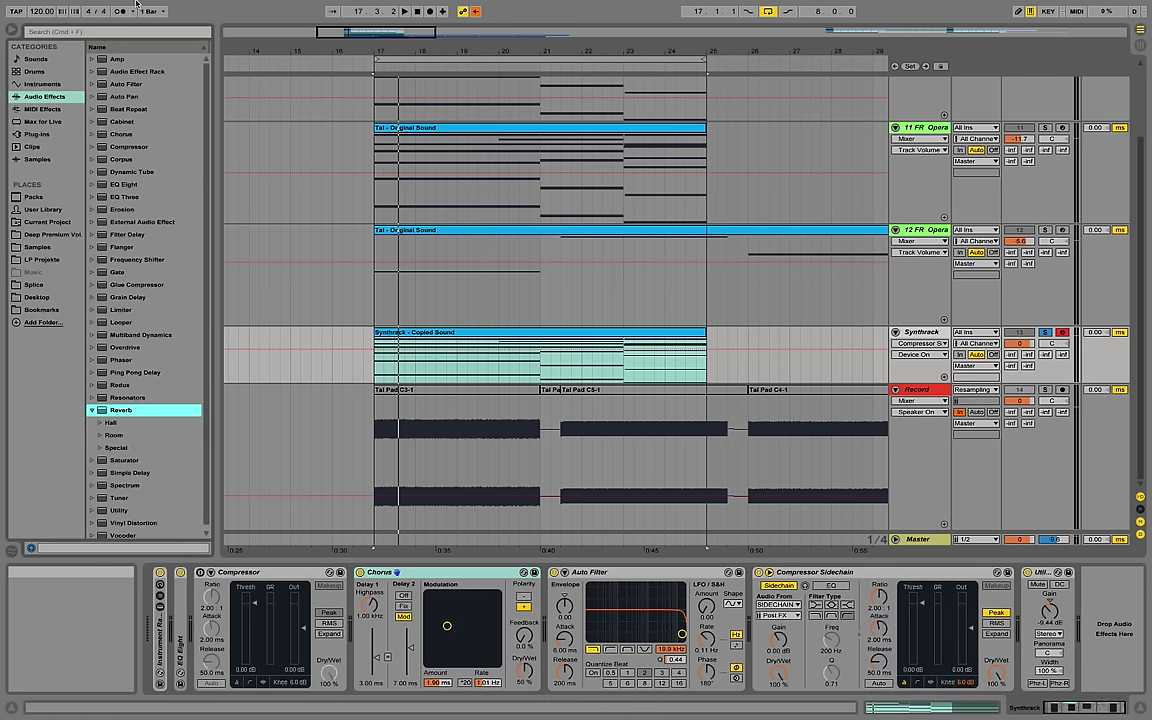
click(119, 34)
text(warm)
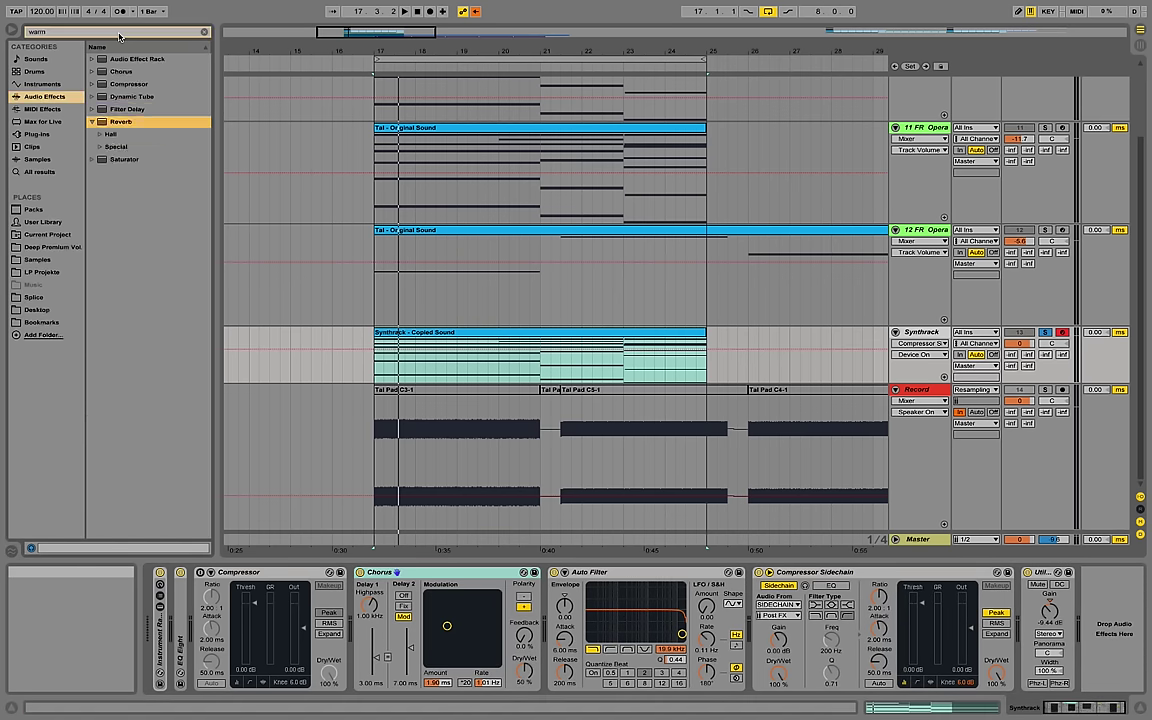
click(100, 98)
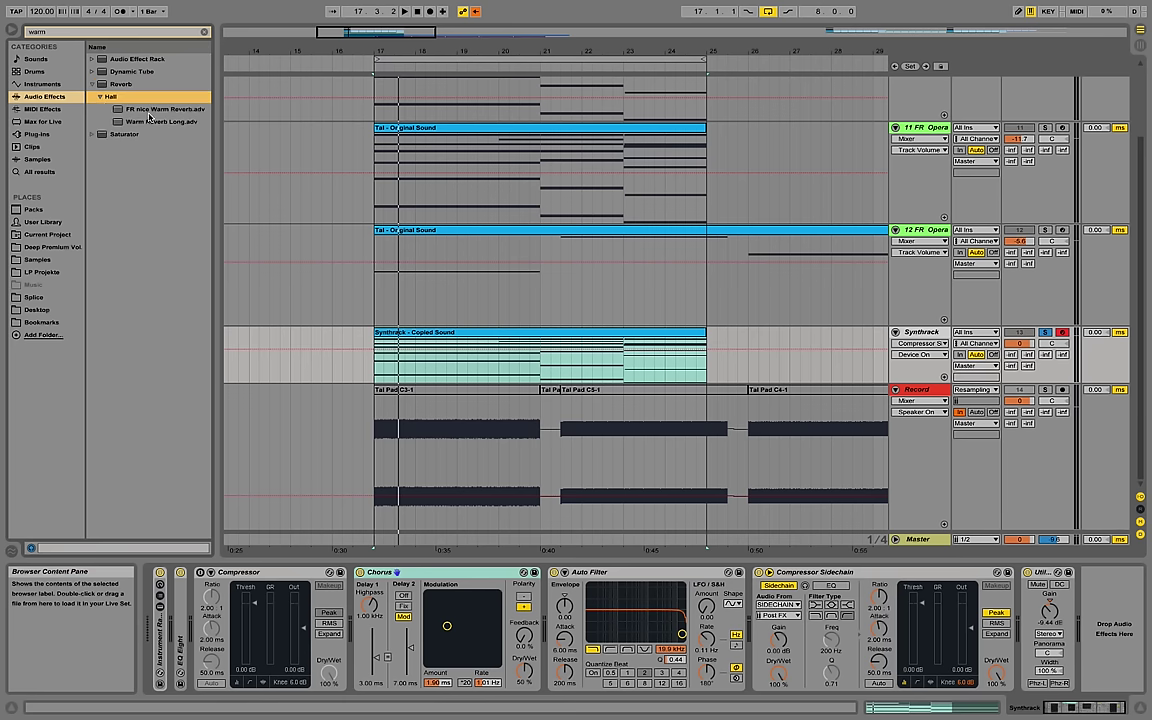
mouse_move(150, 109)
mouse_down()
mouse_move(400, 450)
mouse_move(640, 600)
mouse_move(767, 625)
mouse_move(716, 638)
mouse_up()
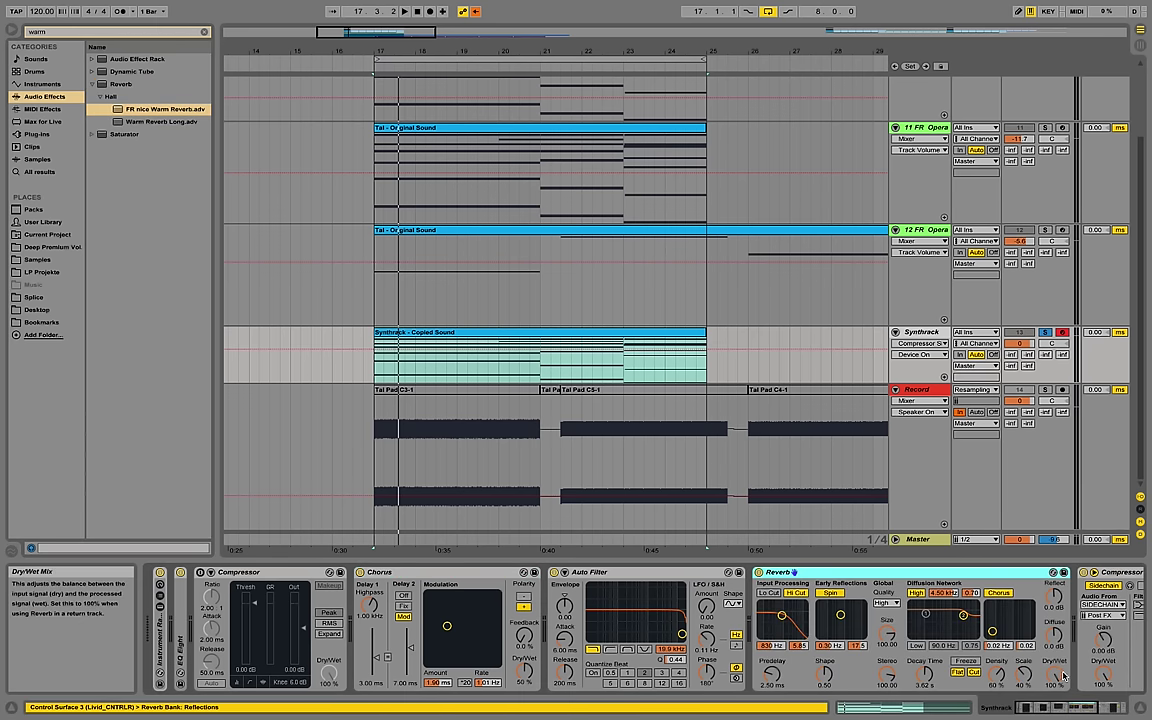
Collapse the Chorus, Auto Filter and Reverb devices in the Synthrack device chain.
click(424, 573)
double_click(424, 573)
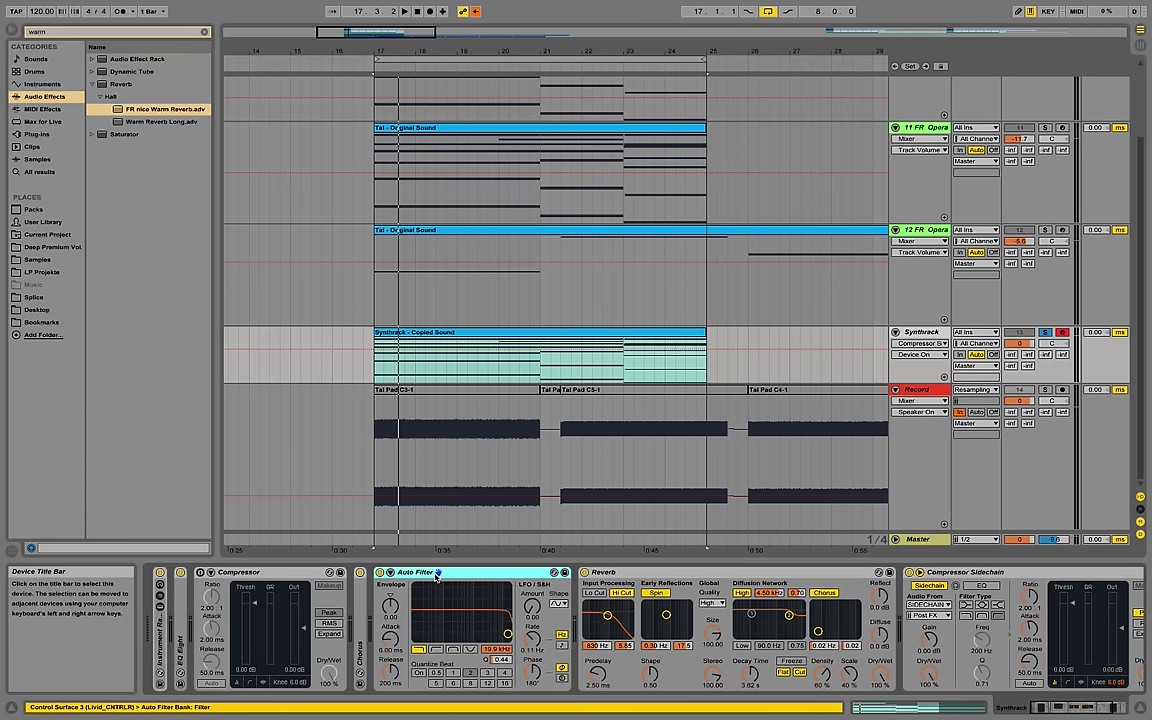
double_click(440, 574)
double_click(460, 575)
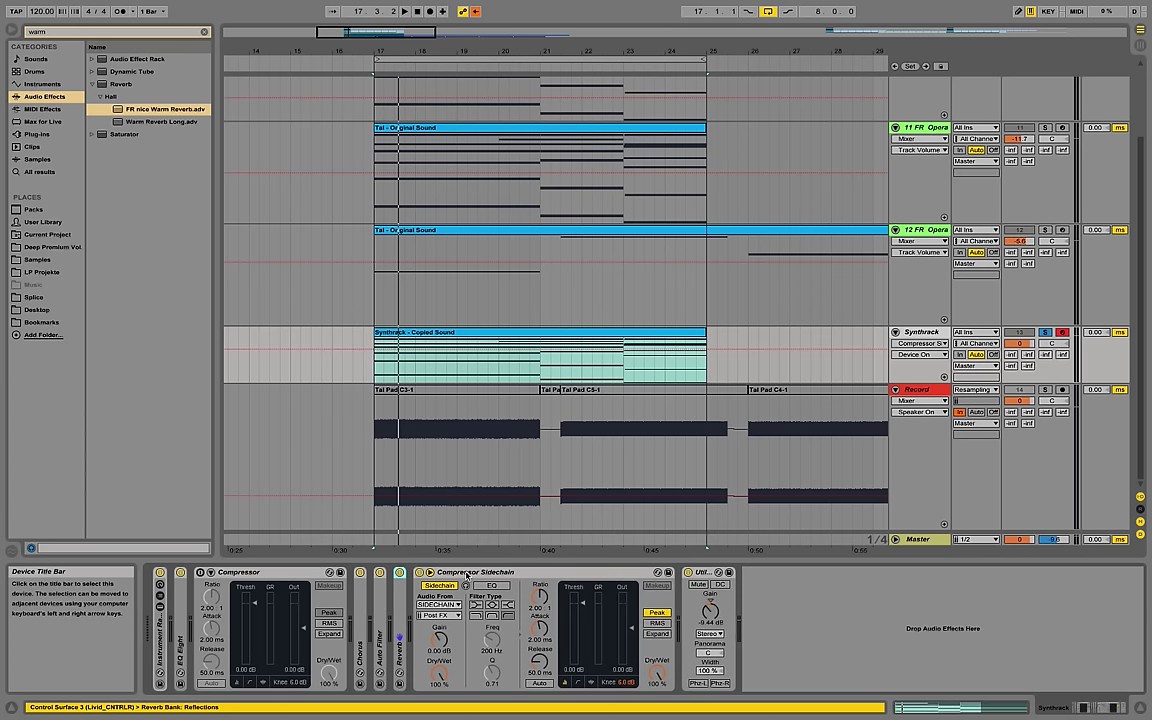
Group all Synthrack devices from the Instrument Rack through Utility into a new Instrument Rack and show its macro controls.
click(705, 573)
click(160, 628)
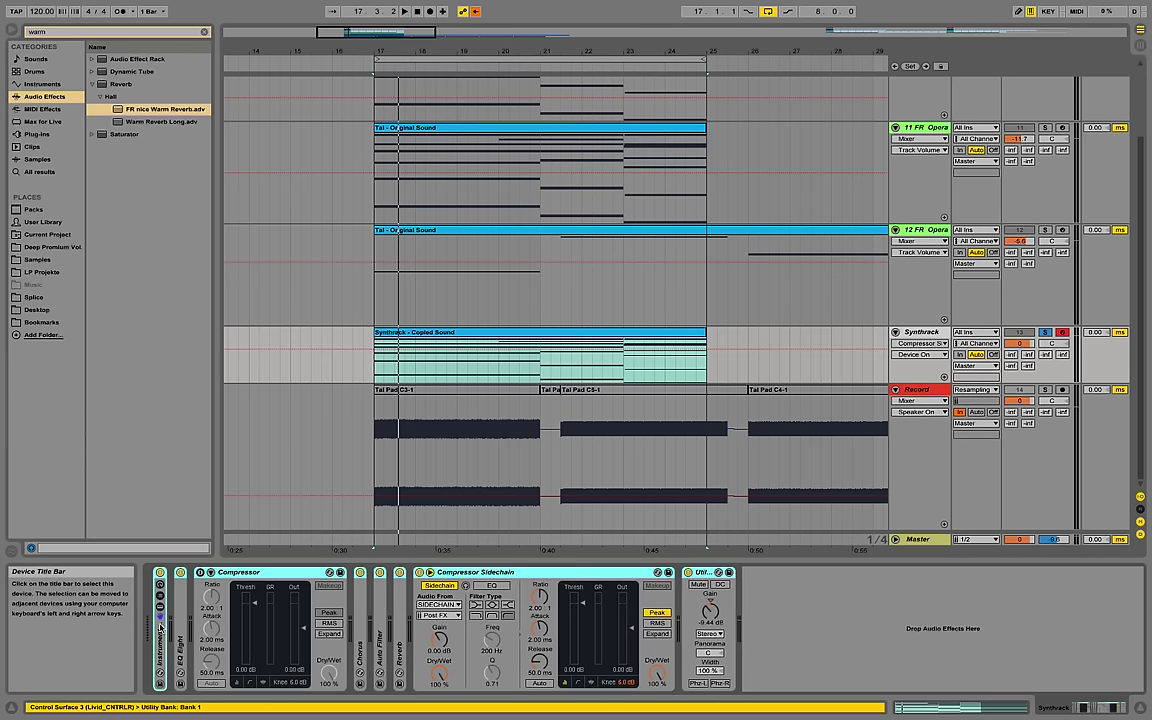
right_click(160, 628)
click(212, 530)
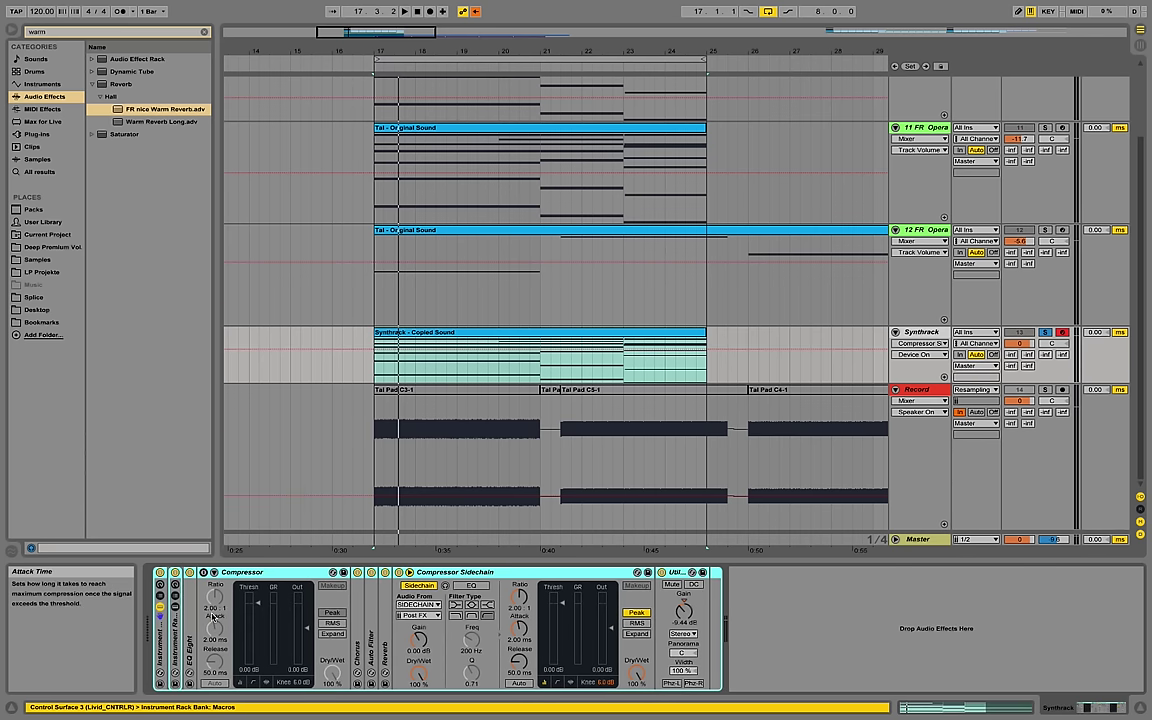
click(160, 586)
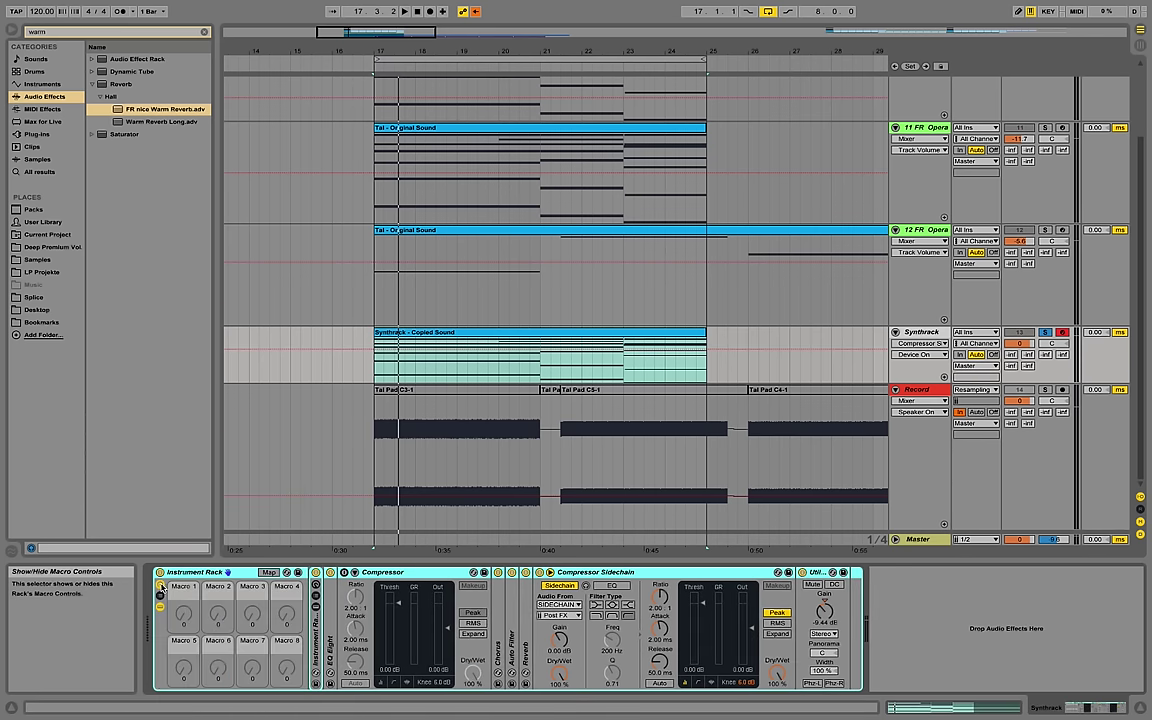
Expand the inner Instrument Rack, hide its zone editor, and collapse the rack again.
double_click(317, 620)
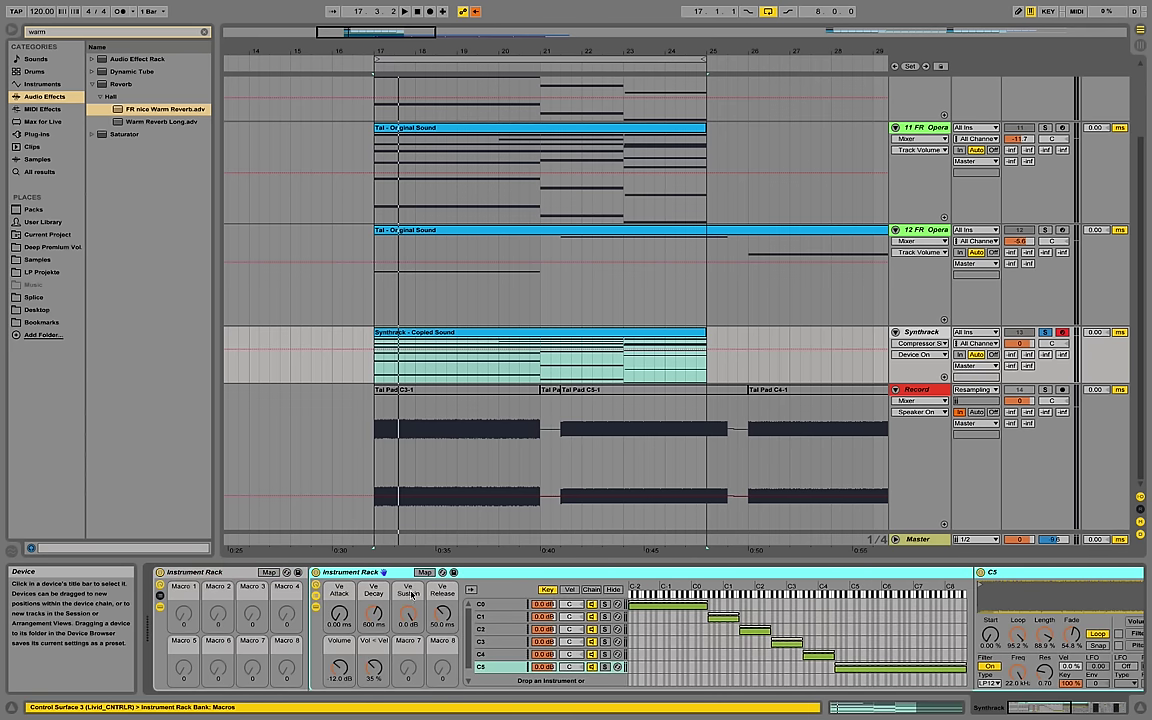
click(614, 590)
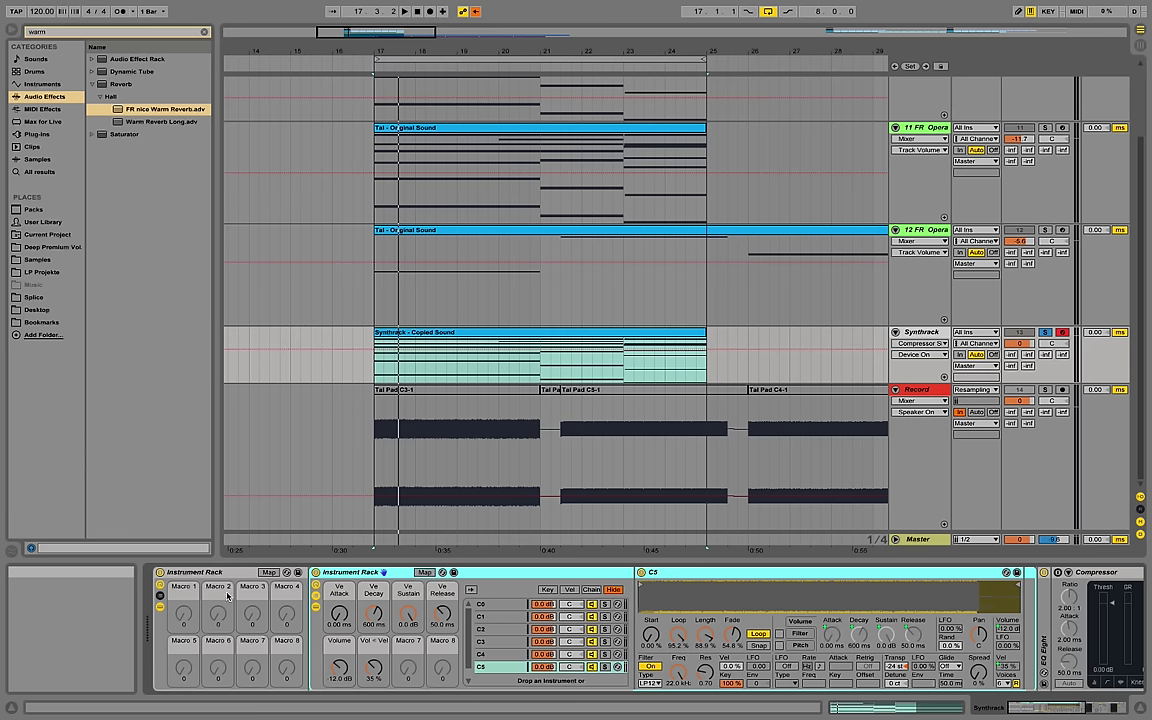
double_click(357, 577)
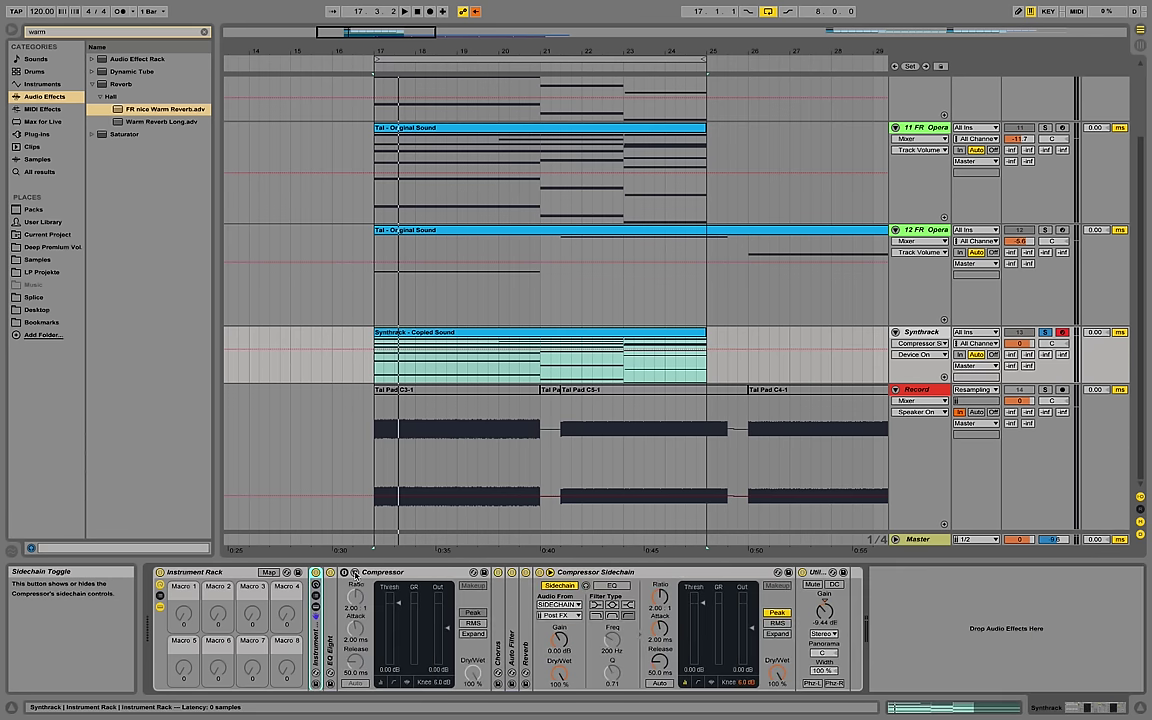
Map the Chorus Dry/Wet to Macro 1 of the outer rack and rename that macro Chorus.
double_click(496, 606)
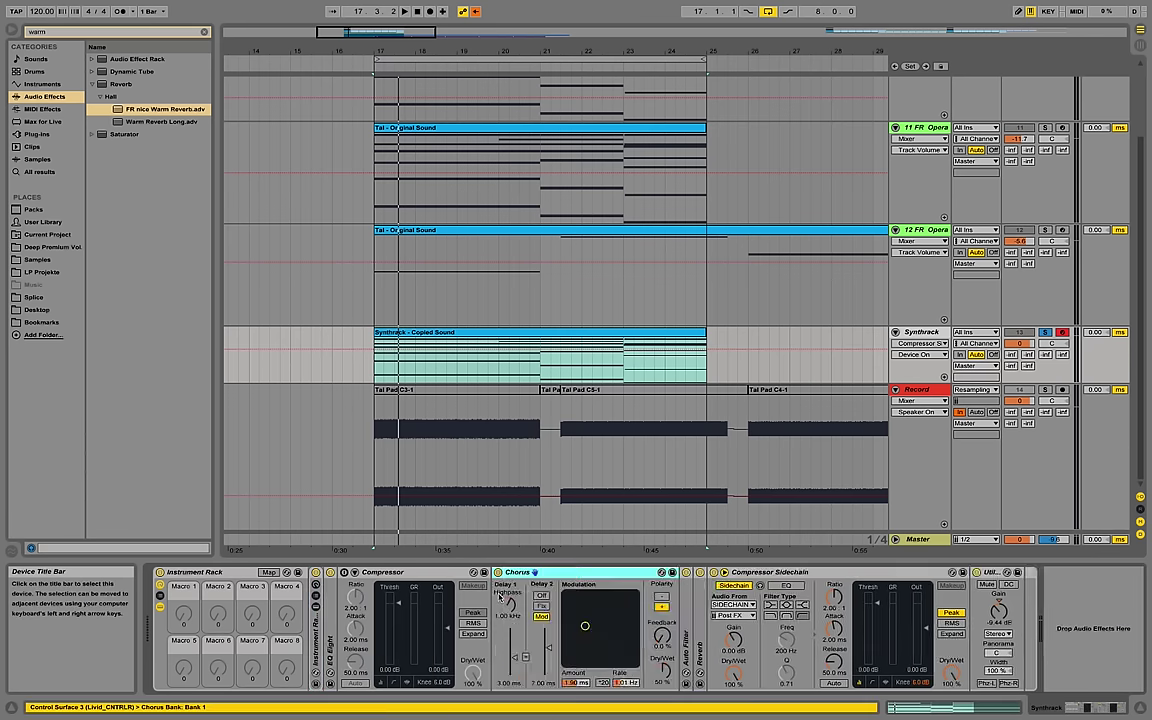
click(664, 672)
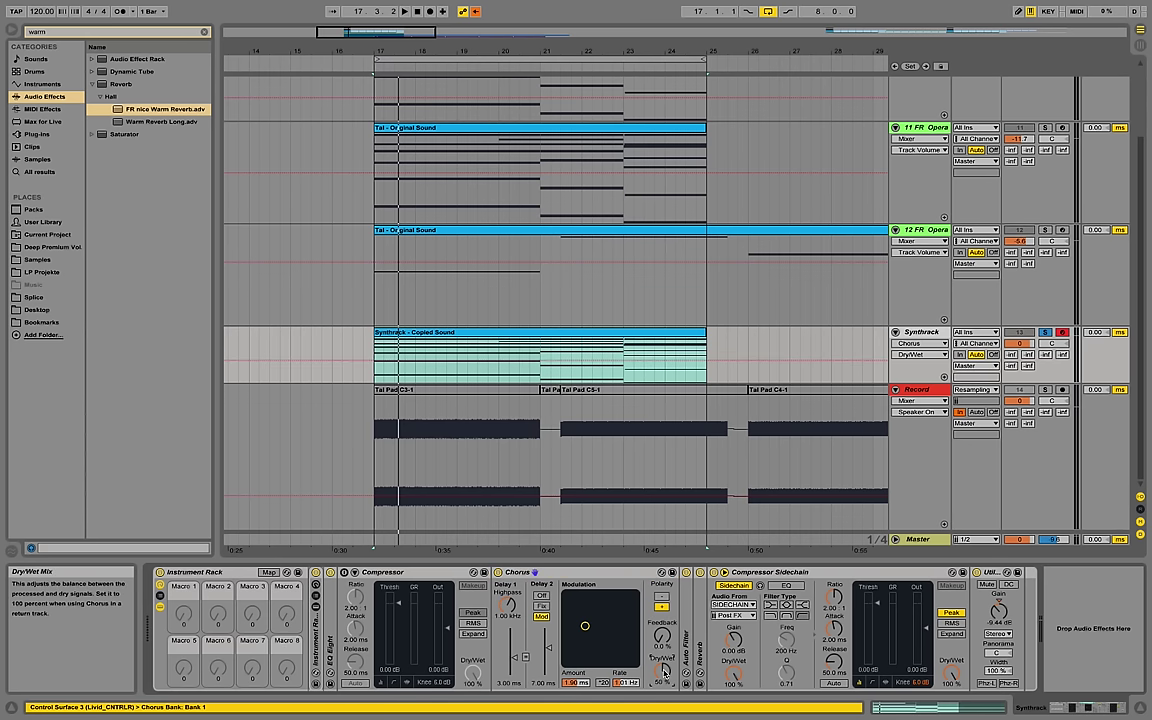
right_click(664, 672)
click(700, 597)
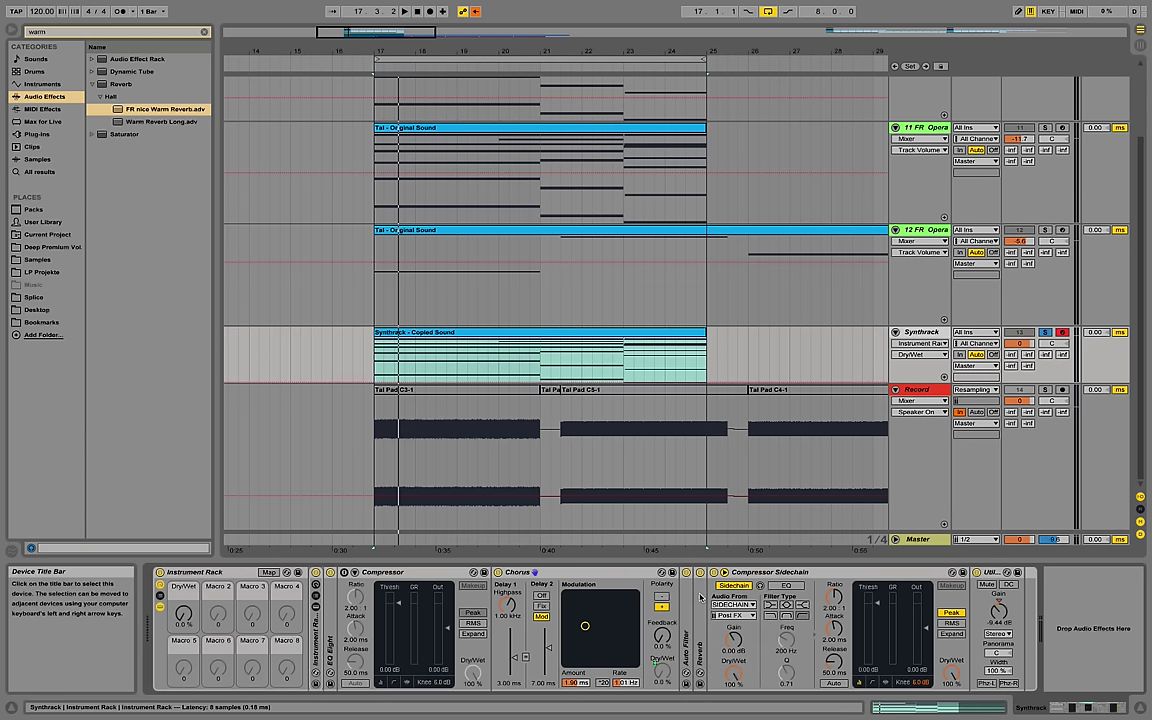
right_click(183, 612)
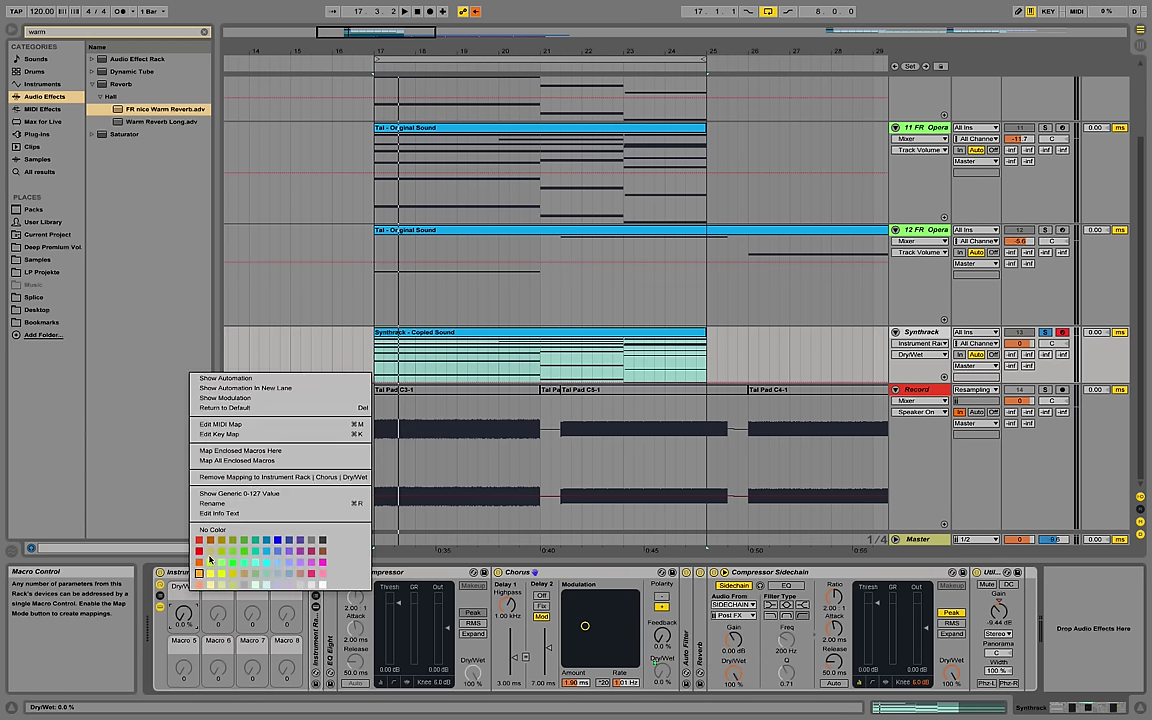
click(250, 503)
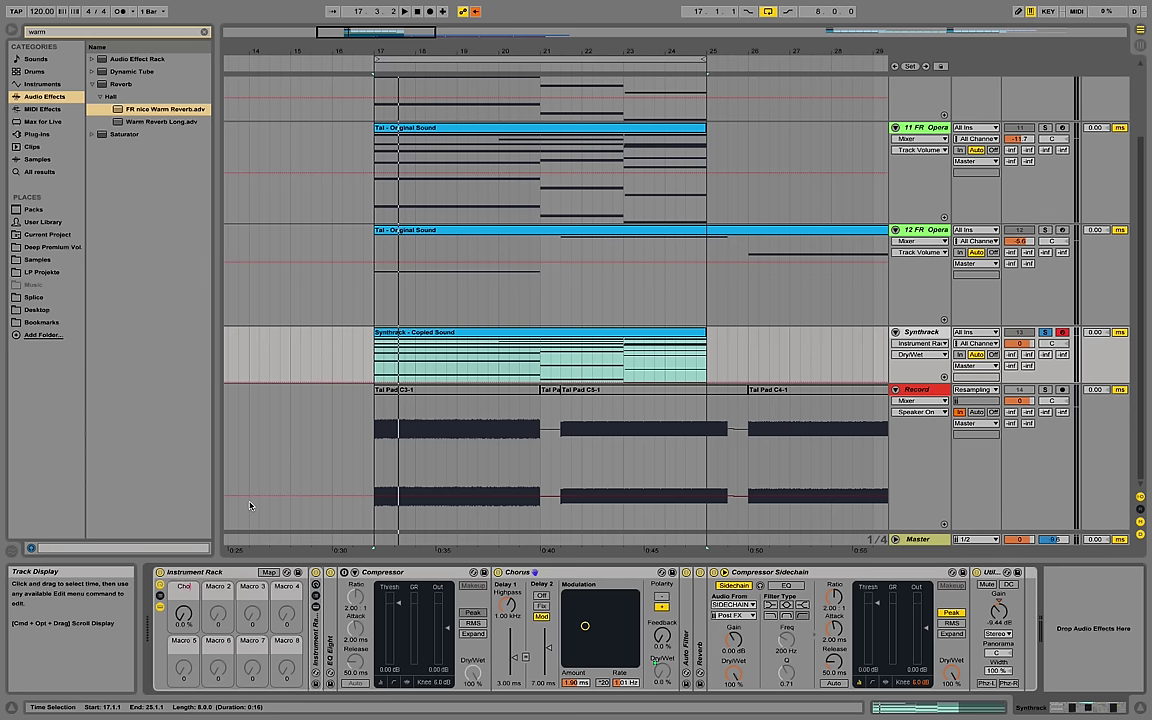
text(Chorus)
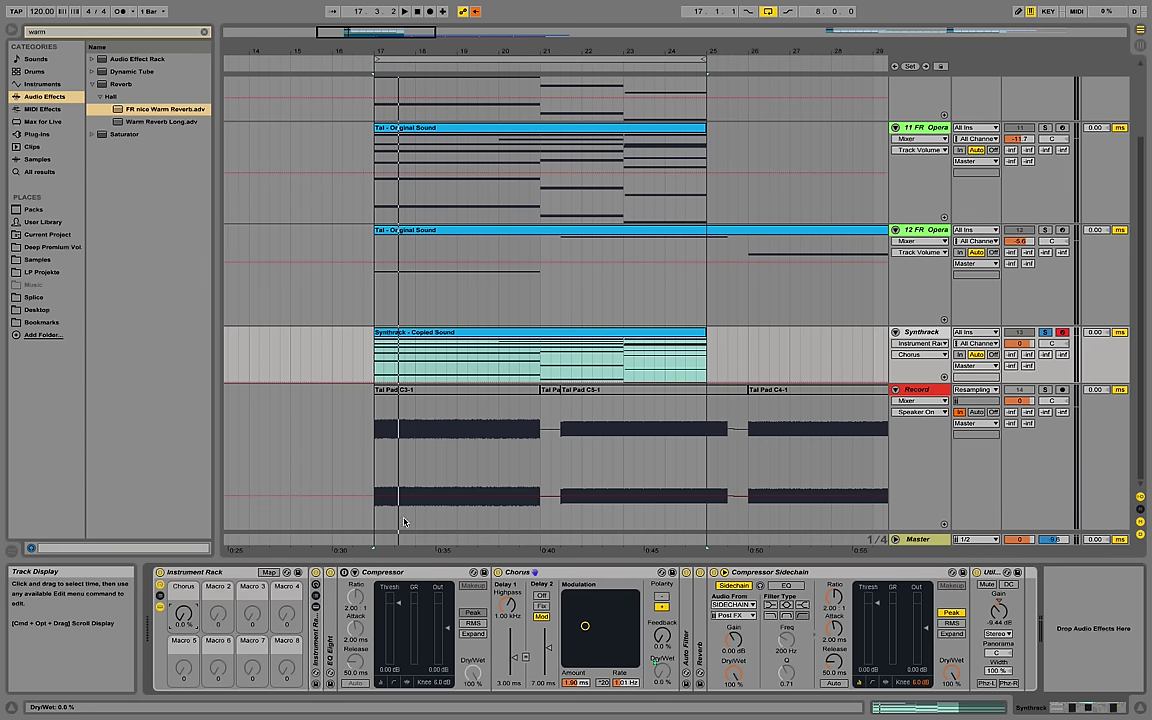
key(Return)
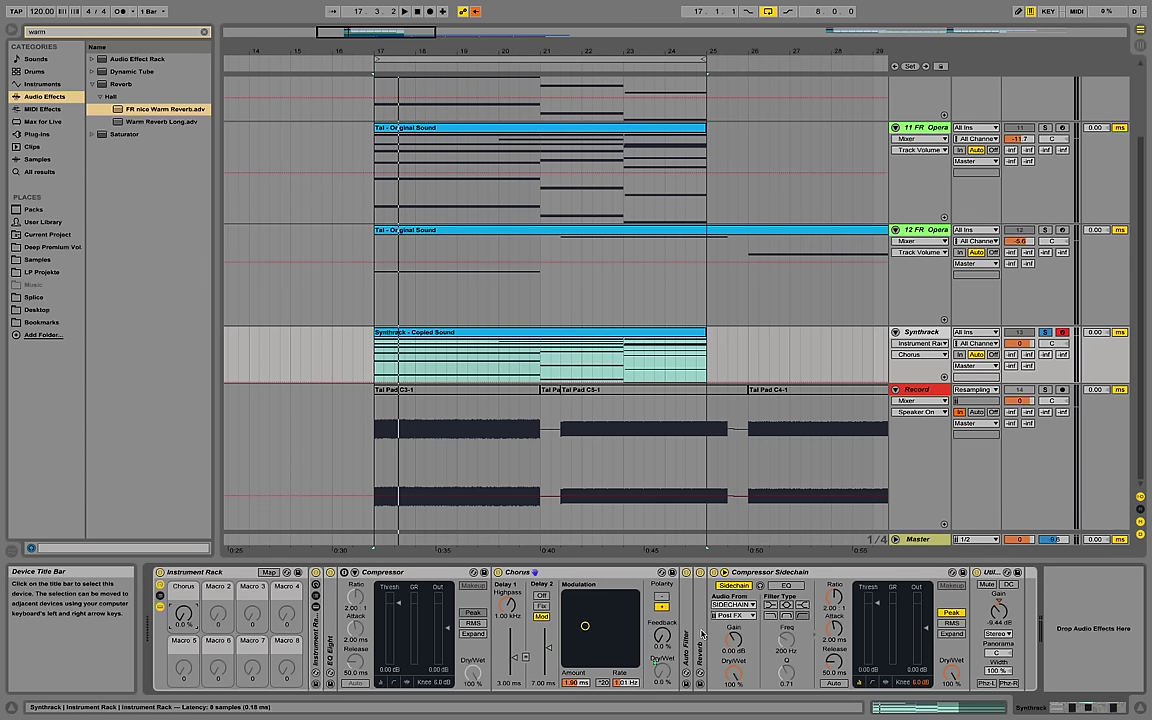
Map the Reverb Dry/Wet to Macro 2 of the outer rack and rename that macro Reverb.
double_click(703, 634)
right_click(997, 672)
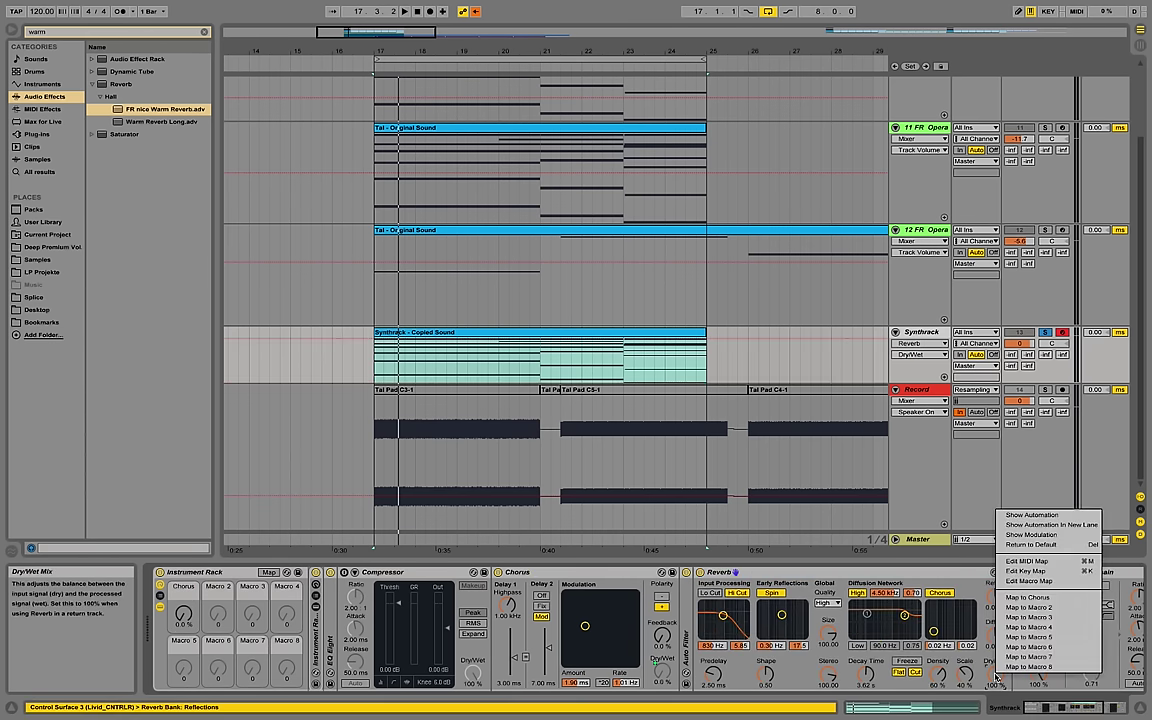
click(1010, 607)
right_click(218, 592)
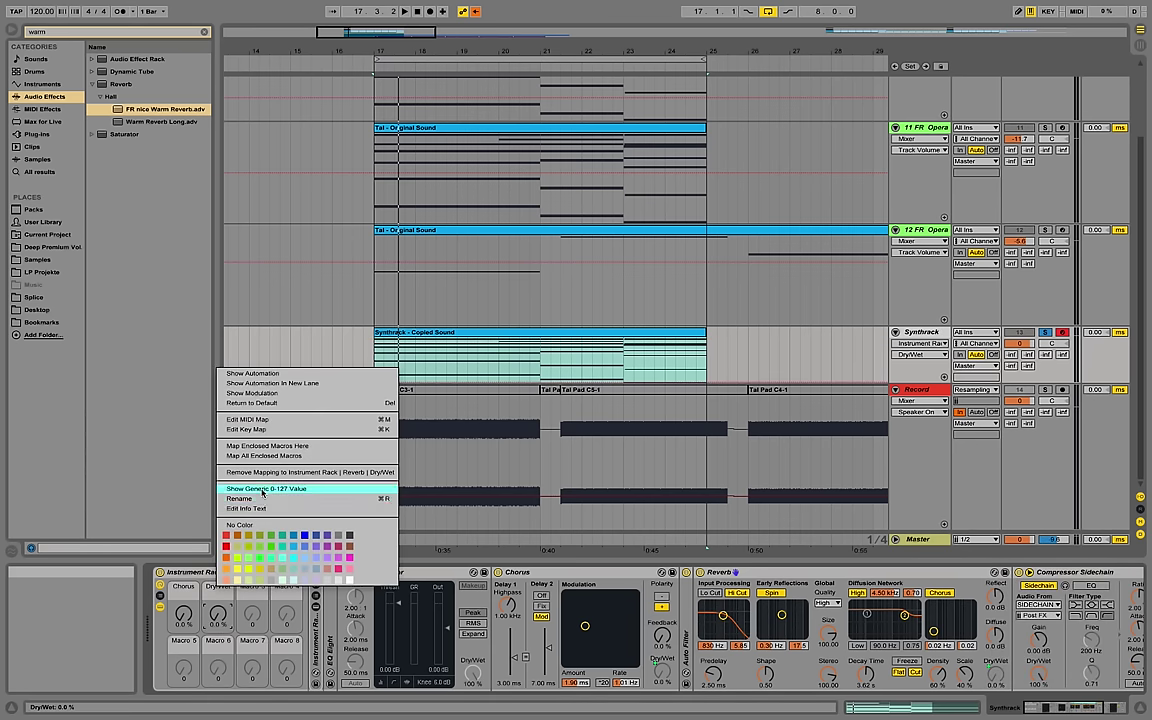
click(264, 498)
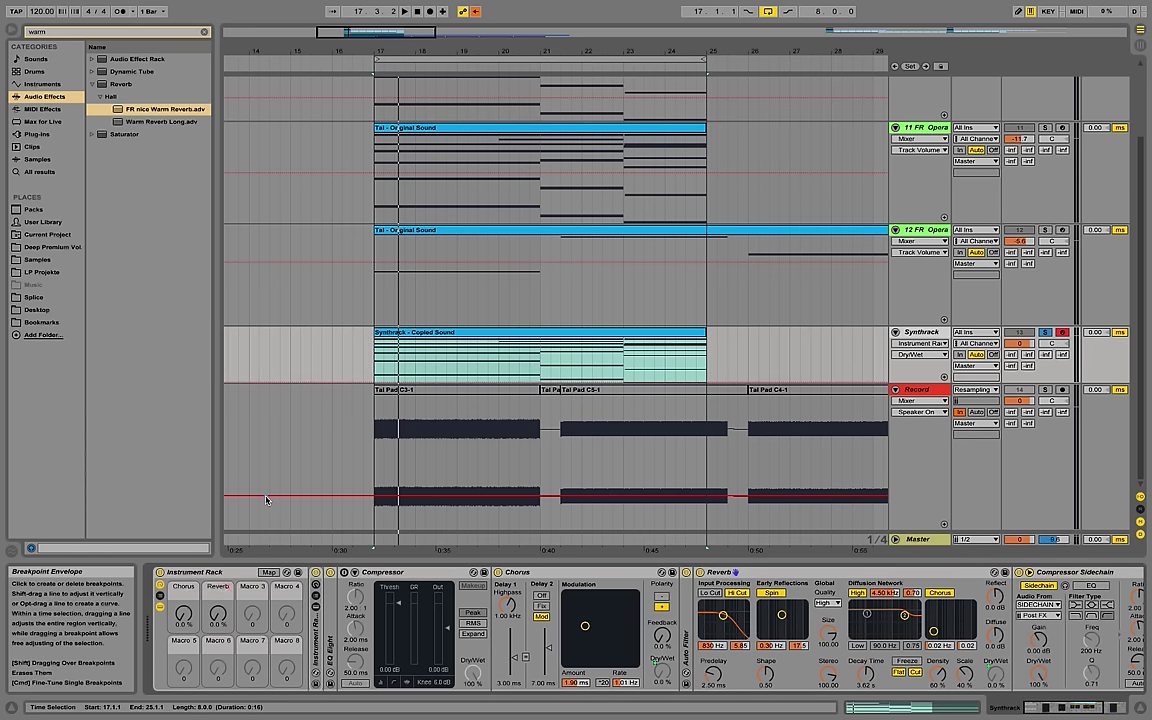
text(Reverb)
key(Return)
Map the Auto Filter frequency to Macro 3 of the outer rack and rename that macro Filter Cutoff.
double_click(686, 638)
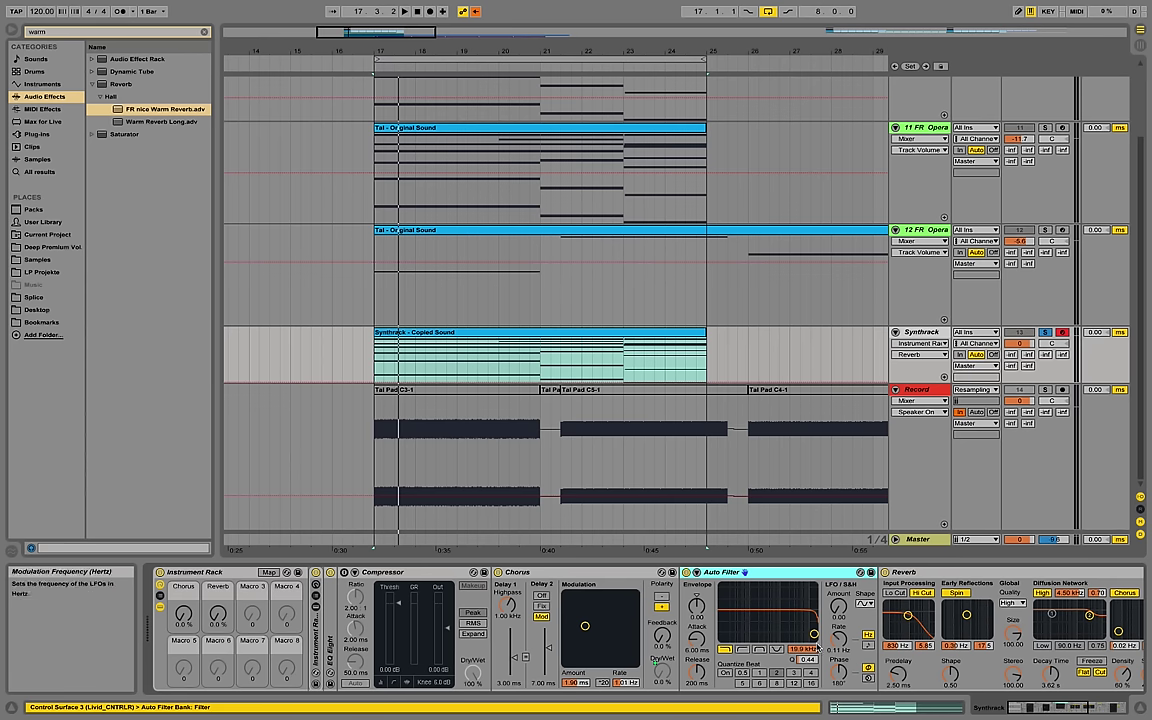
right_click(816, 648)
click(875, 590)
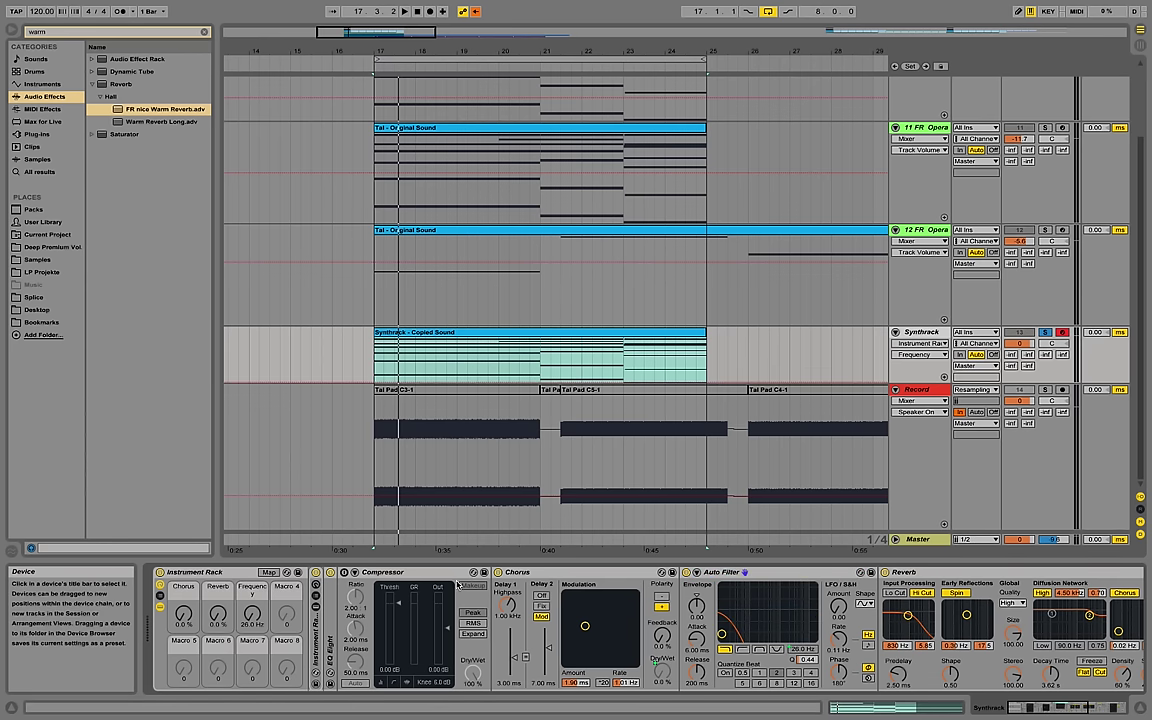
right_click(252, 588)
click(316, 503)
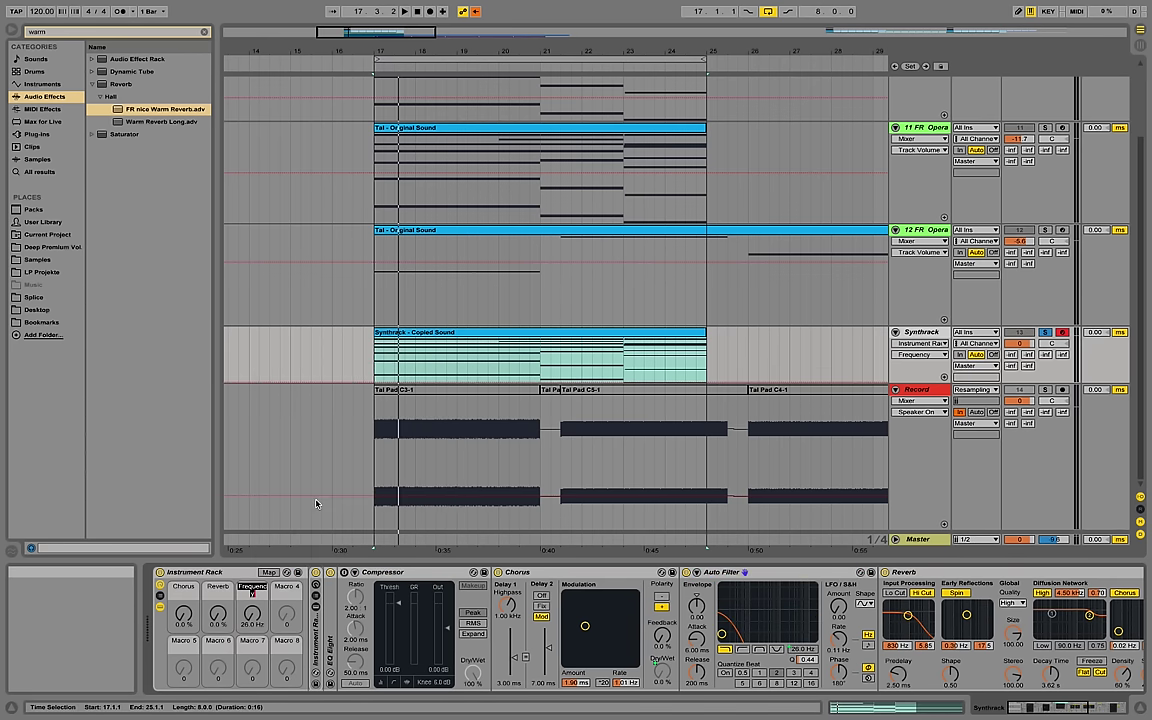
text(Filter Cut)
key(Return)
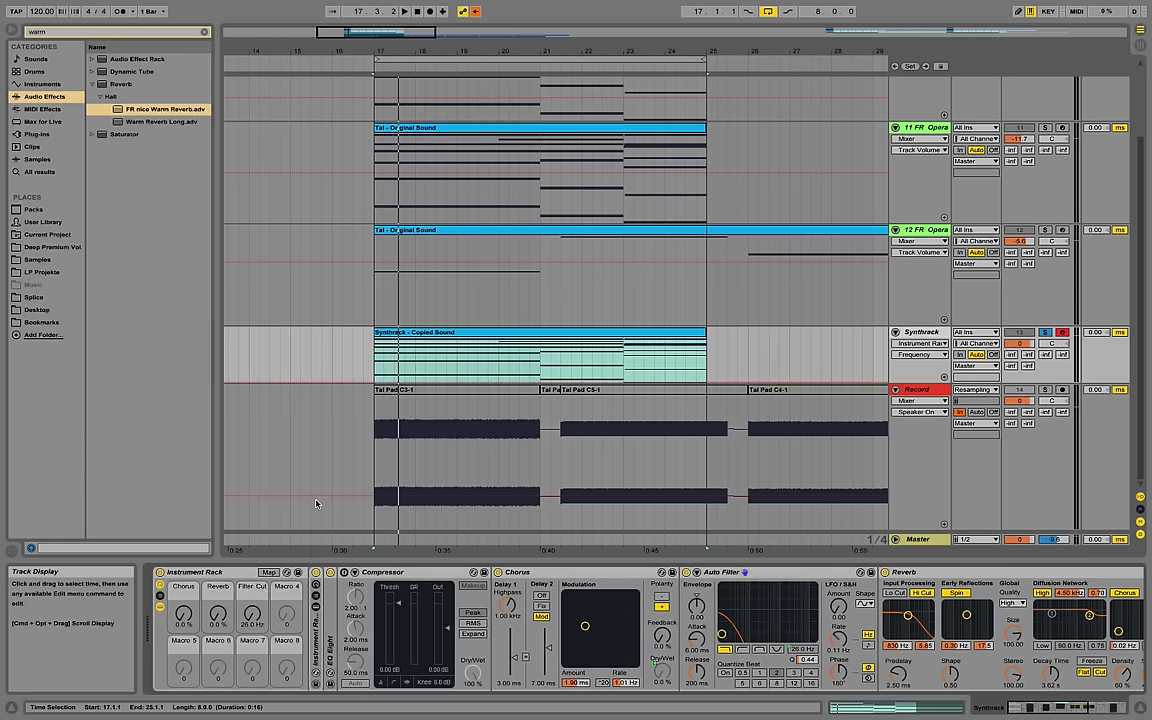
text(off)
key(Return)
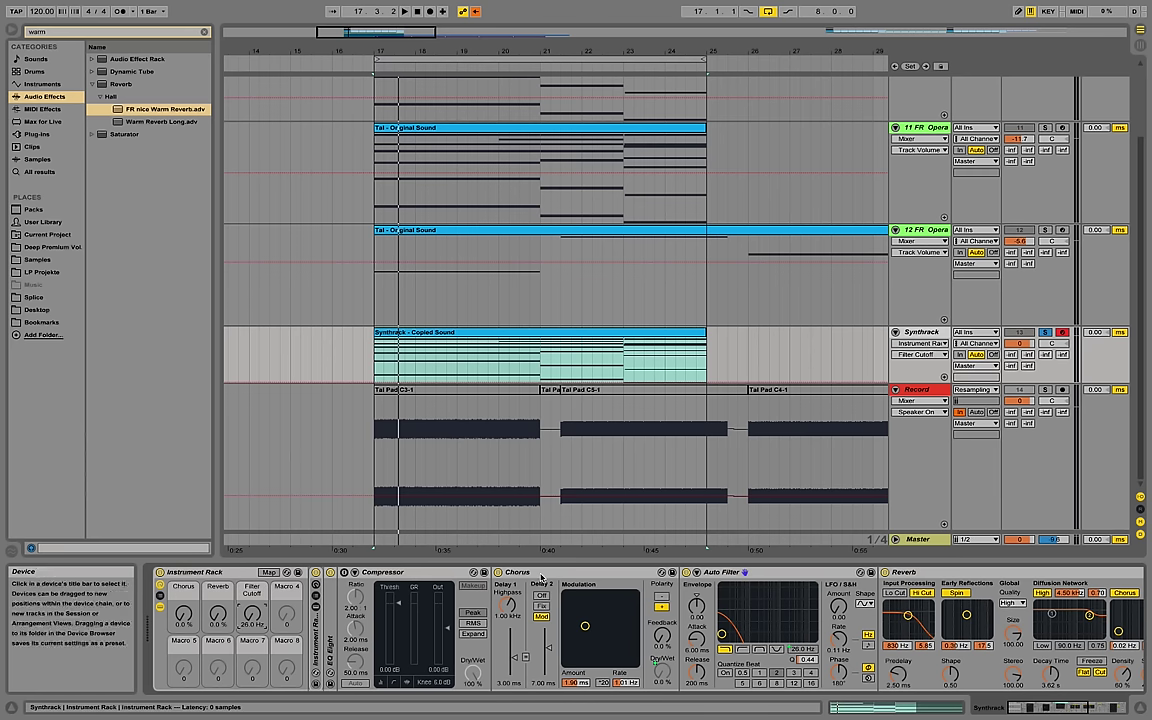
Collapse Auto Filter and Reverb, then map the Utility gain to Macro 4 and set that macro to -9.65 dB.
double_click(750, 572)
click(797, 577)
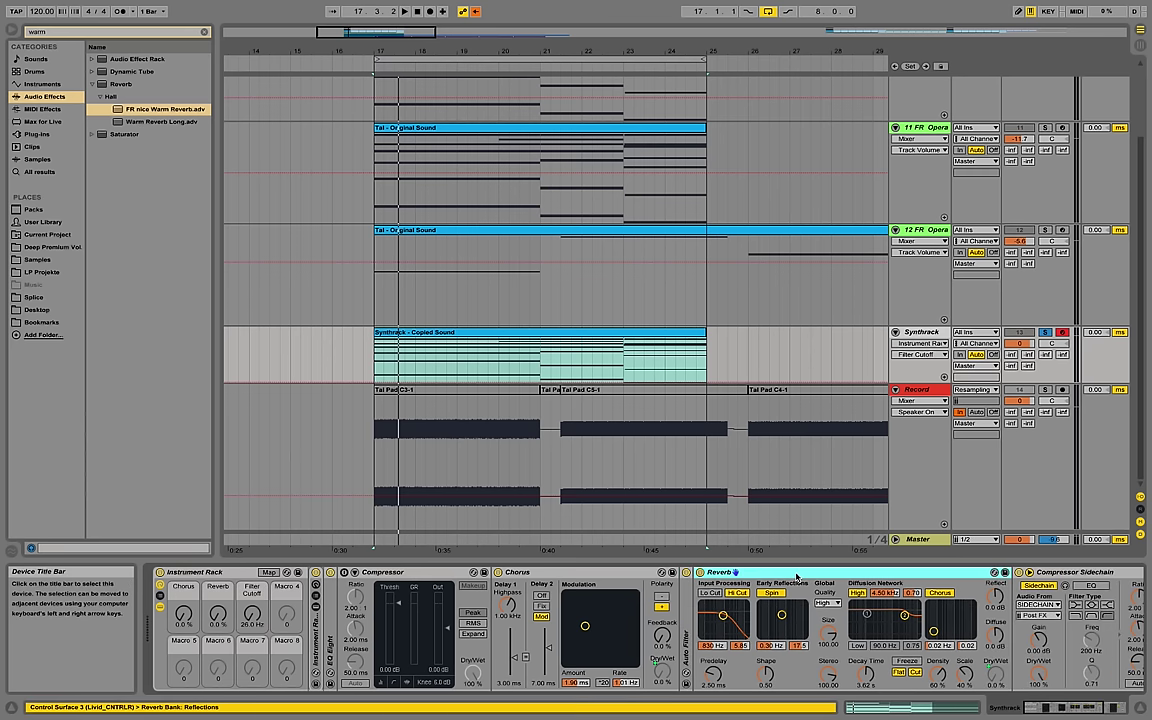
double_click(797, 577)
right_click(998, 609)
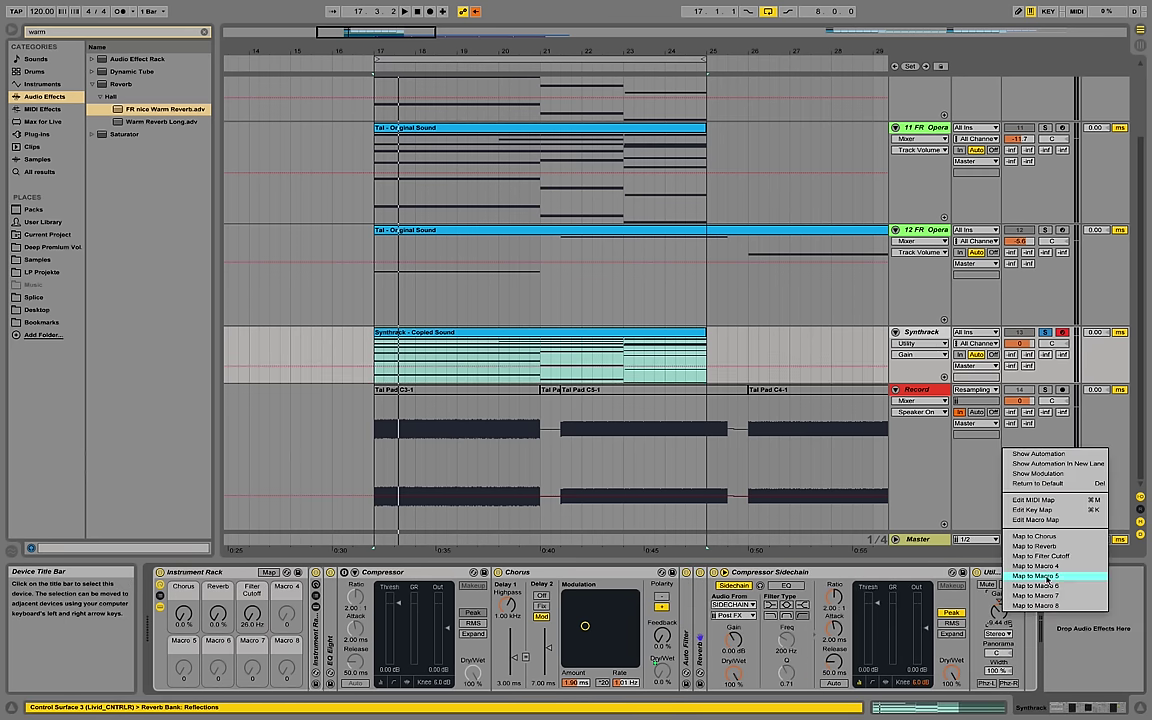
click(1035, 566)
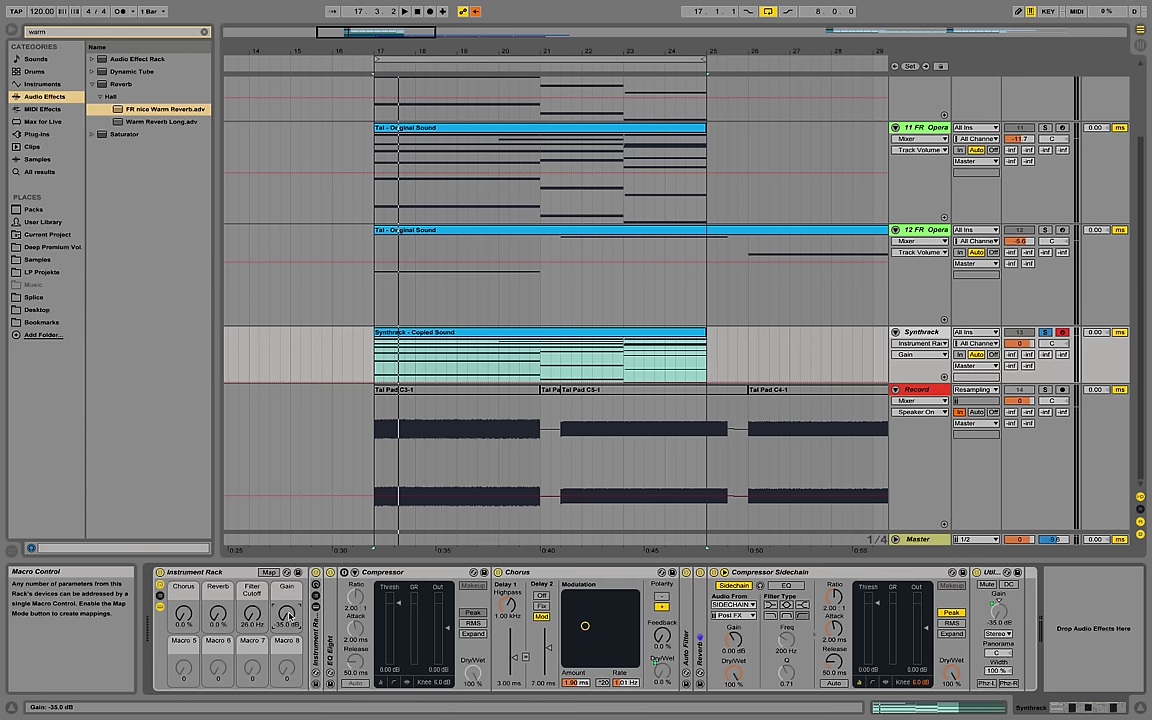
drag(287, 616, 287, 580)
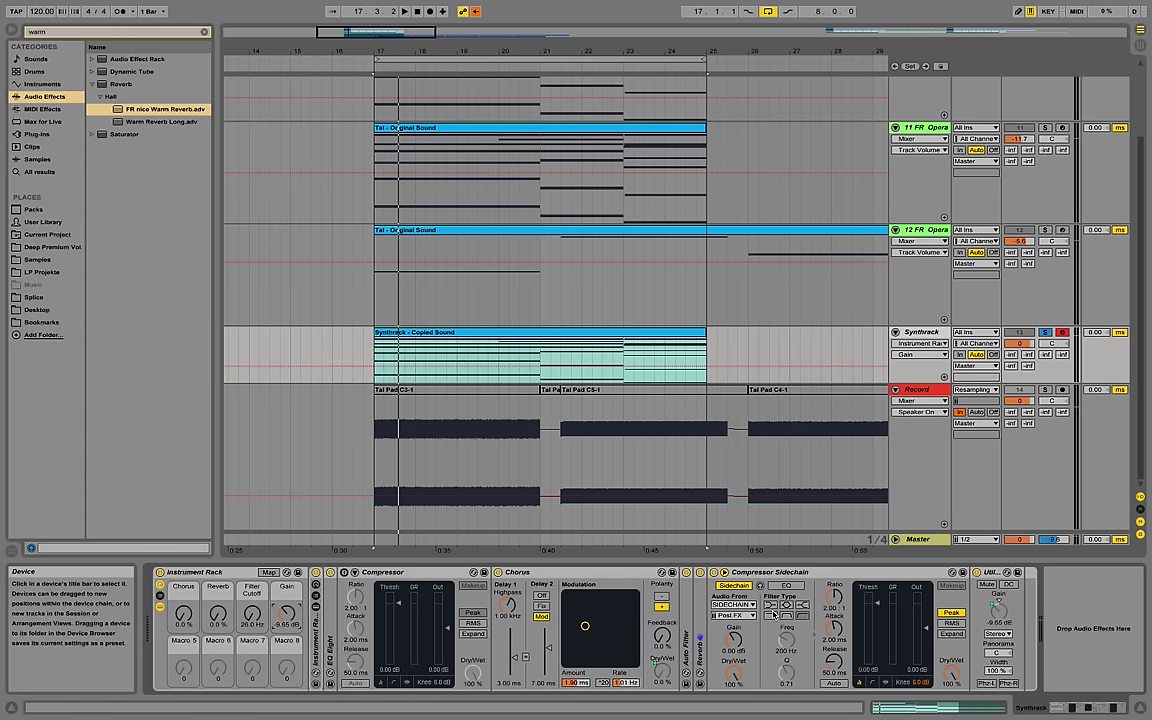
Map the Compressor Sidechain threshold to Macro 5, rename that macro SC and set it to -13.5 dB.
right_click(880, 605)
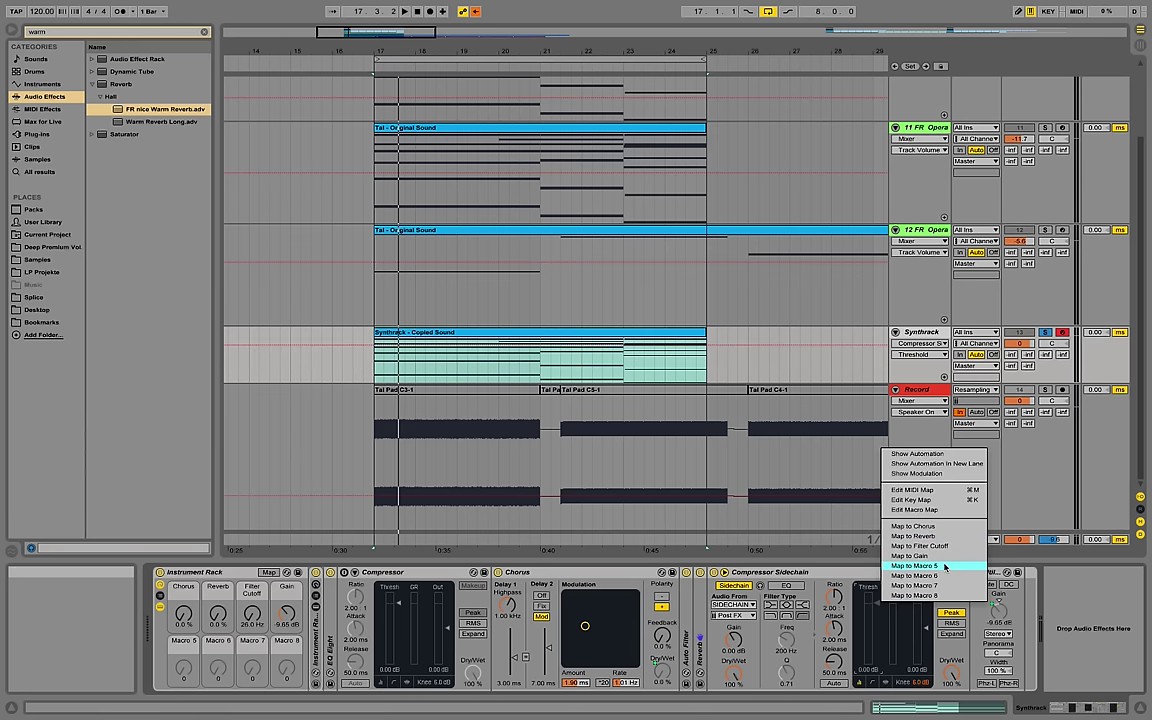
click(944, 556)
right_click(186, 662)
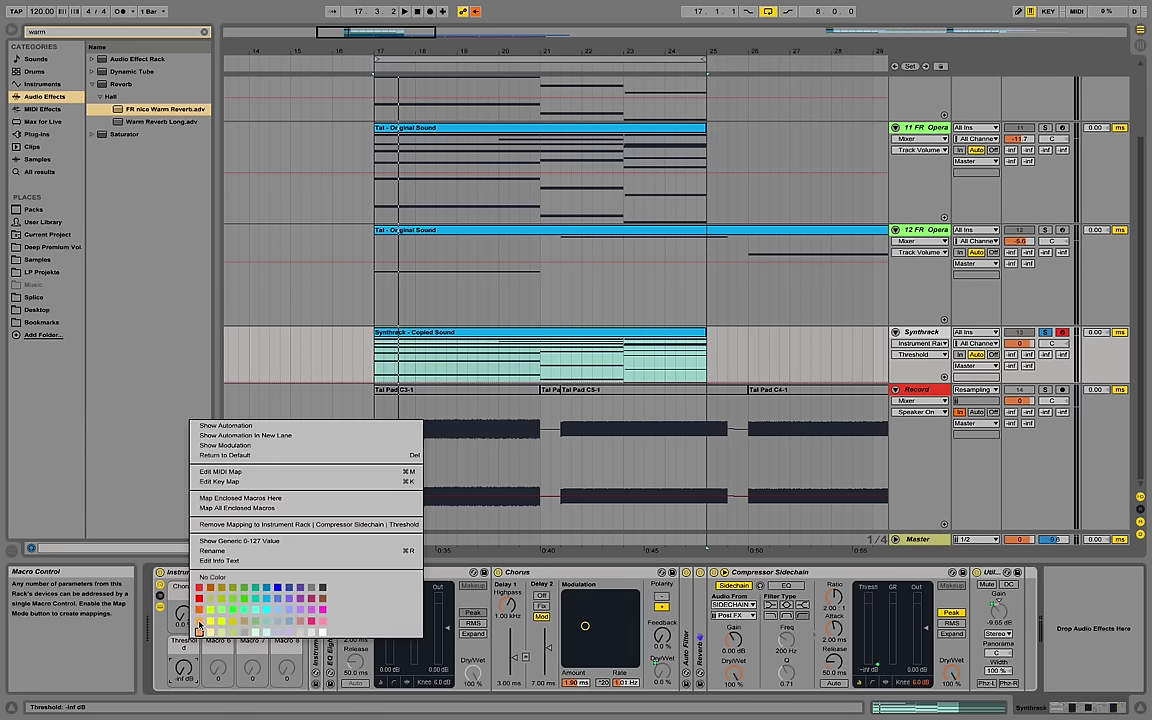
click(220, 560)
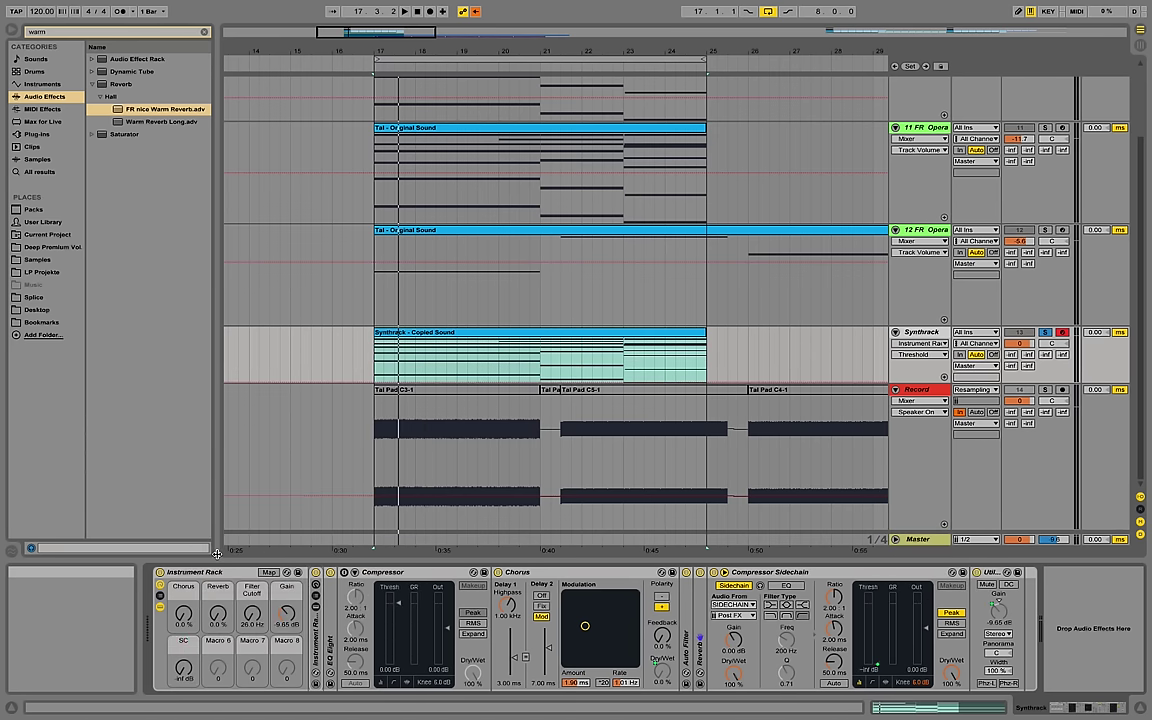
key(Return)
drag(194, 662, 194, 632)
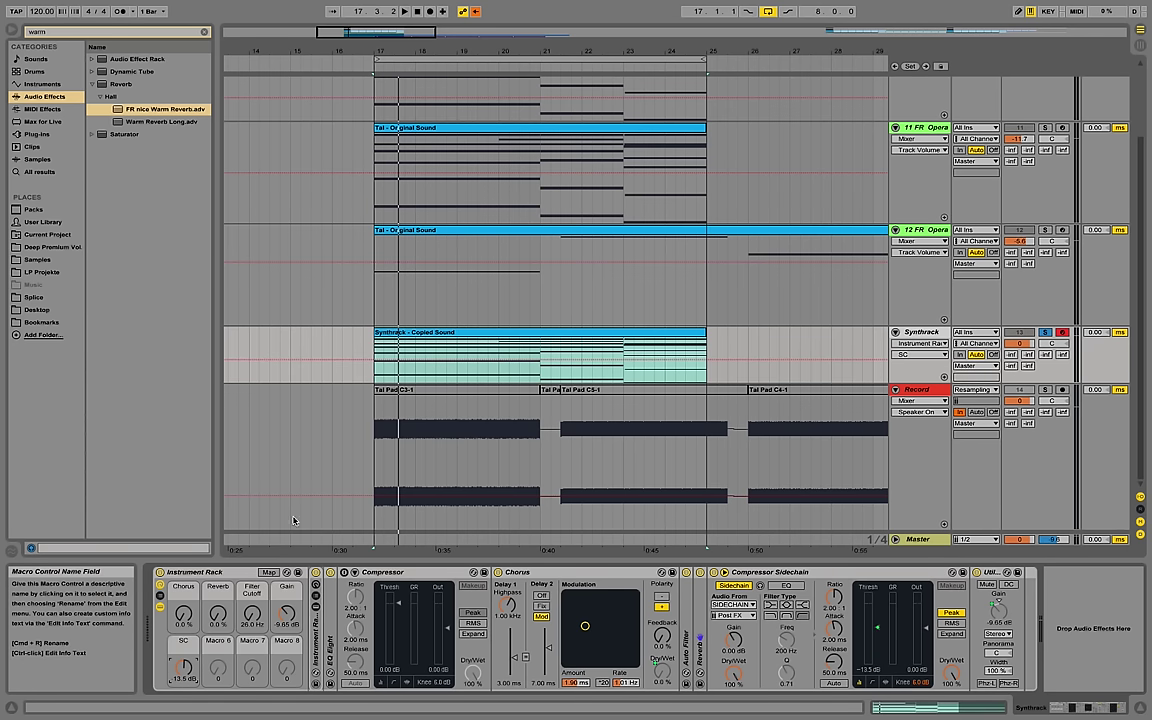
Recolour the Synthrack - Copied Sound clip green and increase the Synthrack track's height.
click(929, 337)
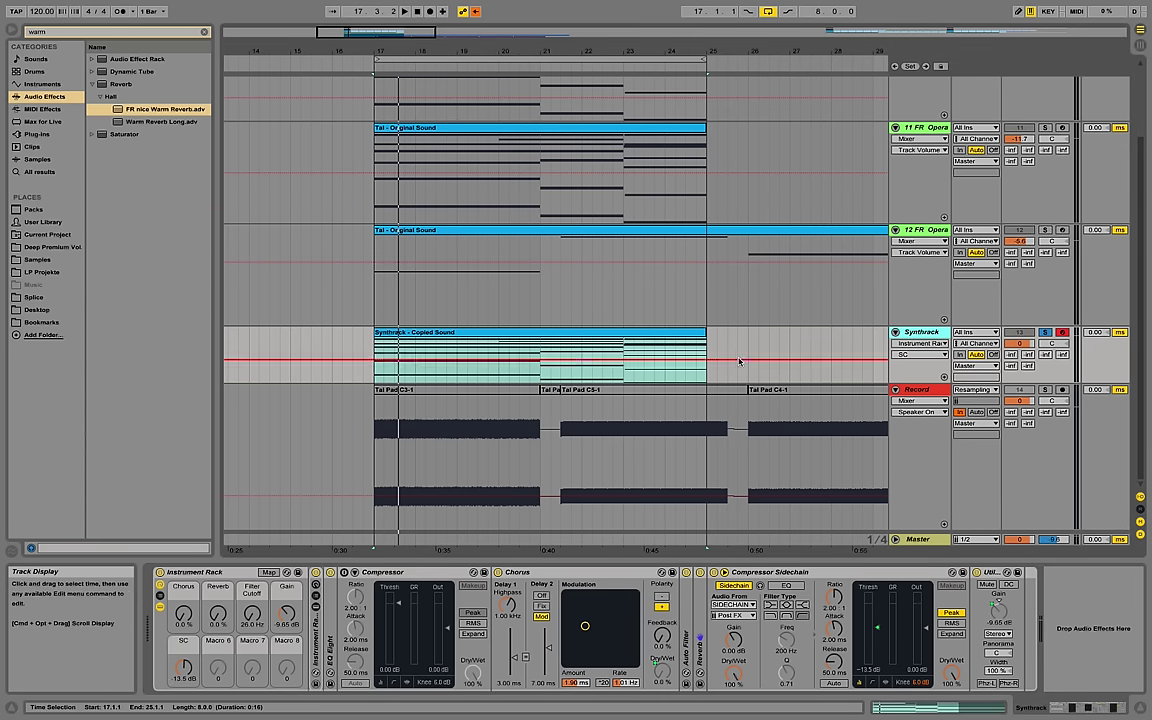
right_click(616, 337)
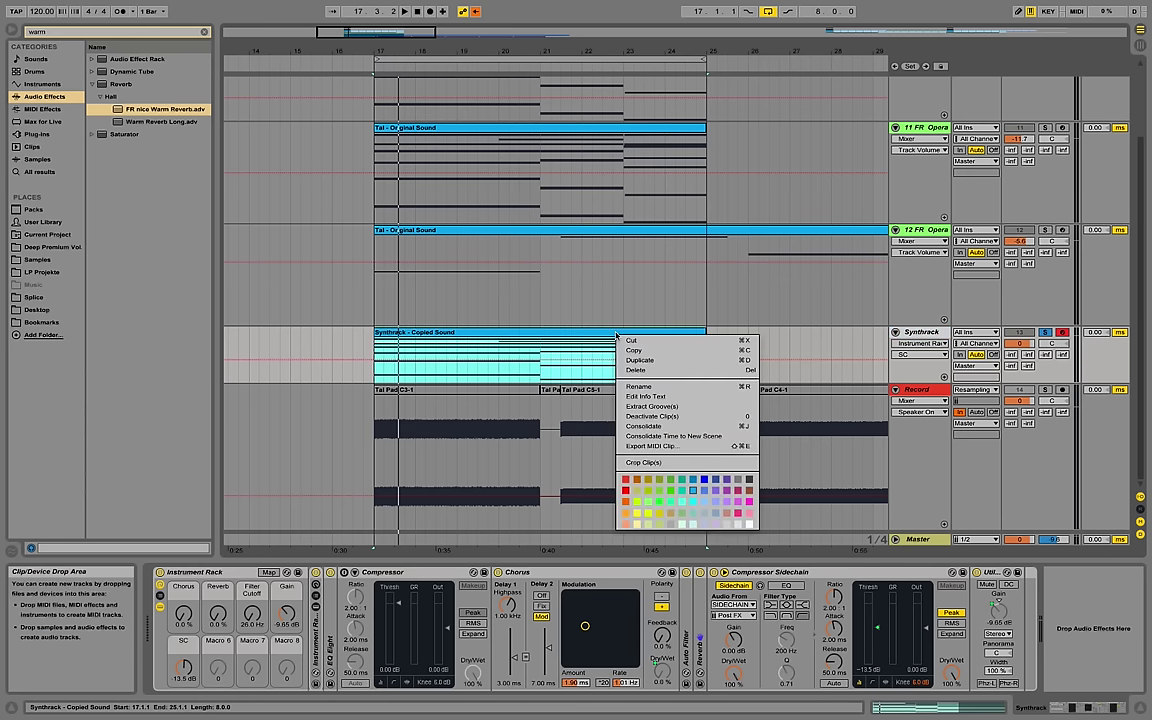
click(670, 502)
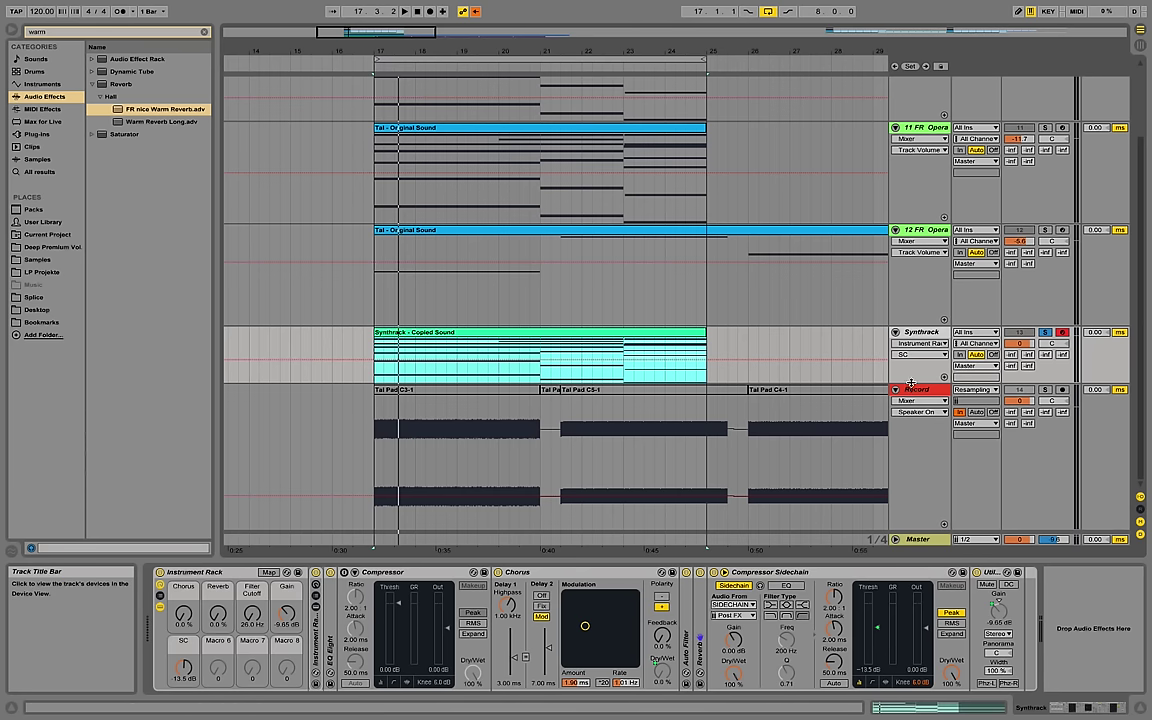
drag(911, 383, 911, 439)
Unfold Auto Filter and raise the outer rack's Filter Cutoff macro to 19.9 kHz while auditioning the loop.
key(space)
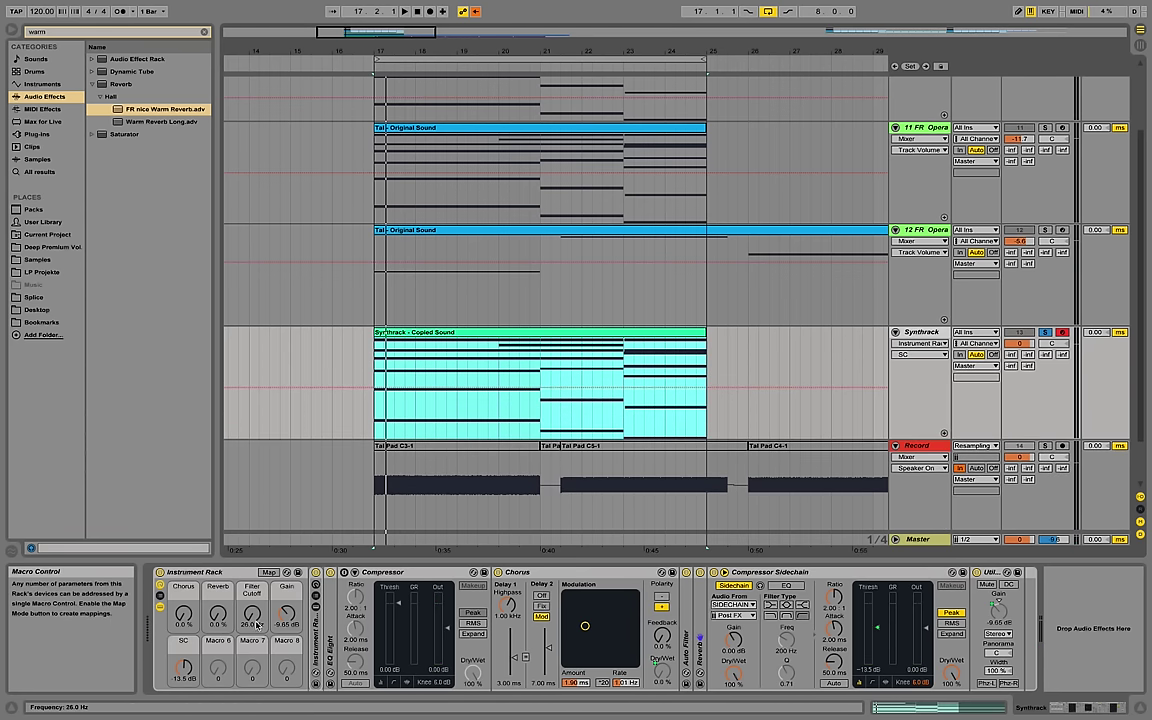
drag(253, 619, 253, 598)
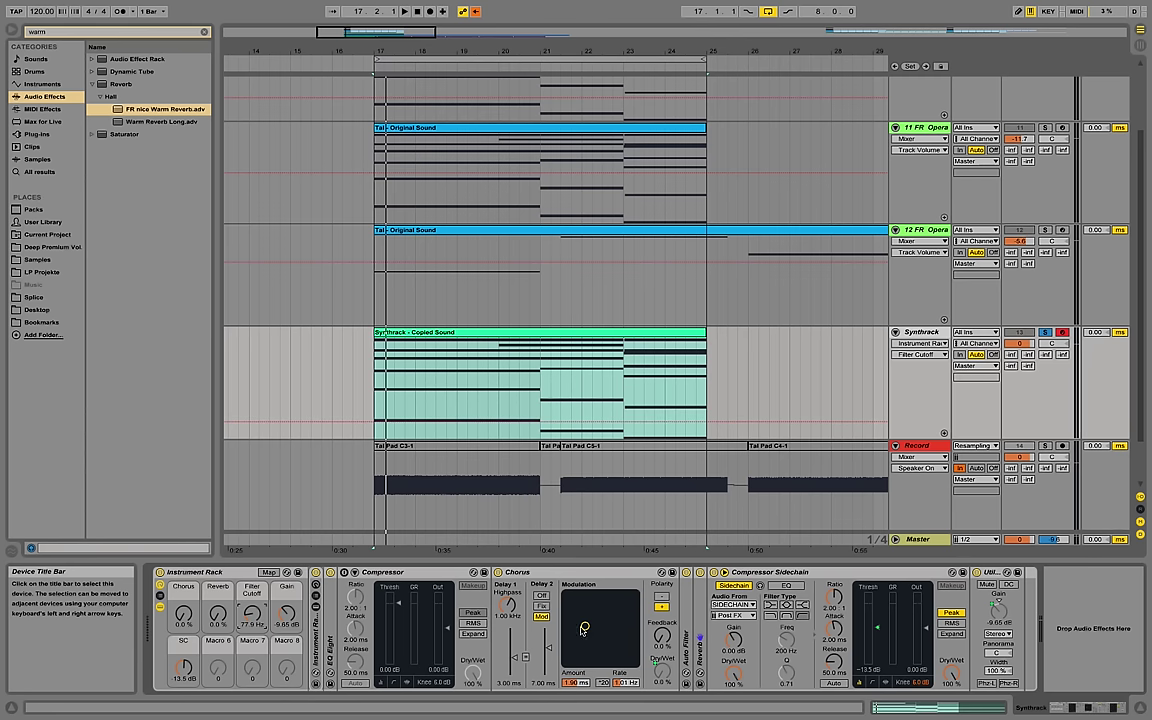
double_click(688, 598)
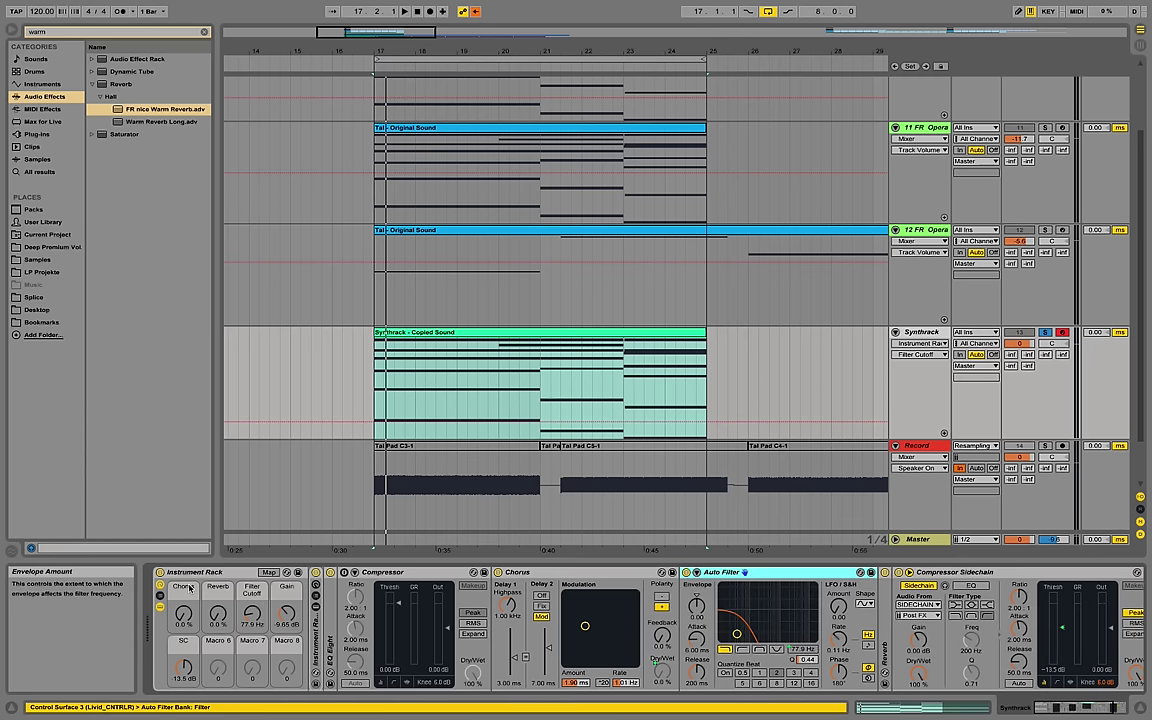
key(space)
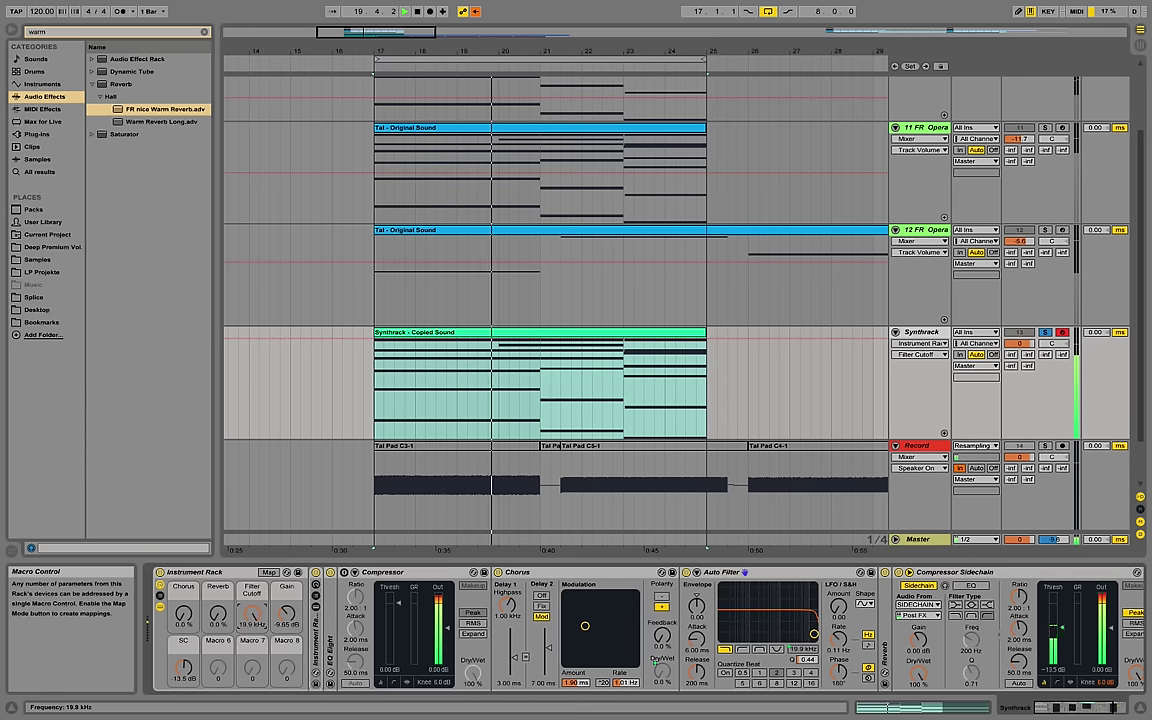
key(space)
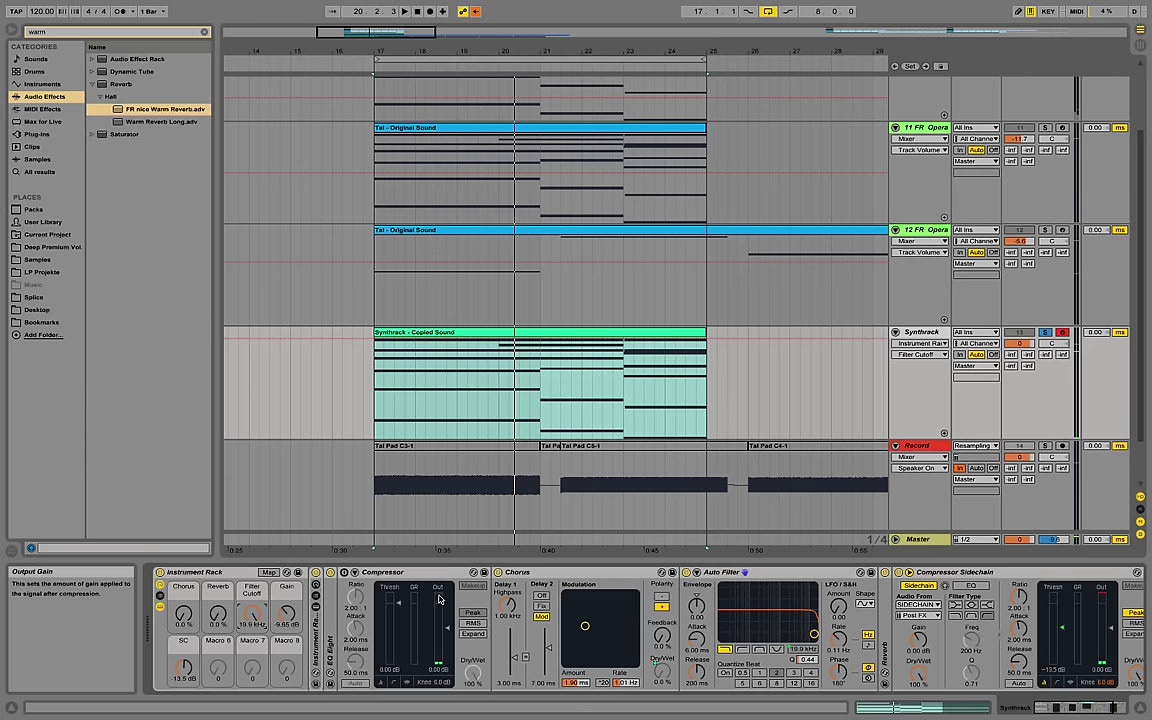
Show the inner rack's macro controls and chain list, and briefly open the C5 chain's Simpler.
double_click(317, 625)
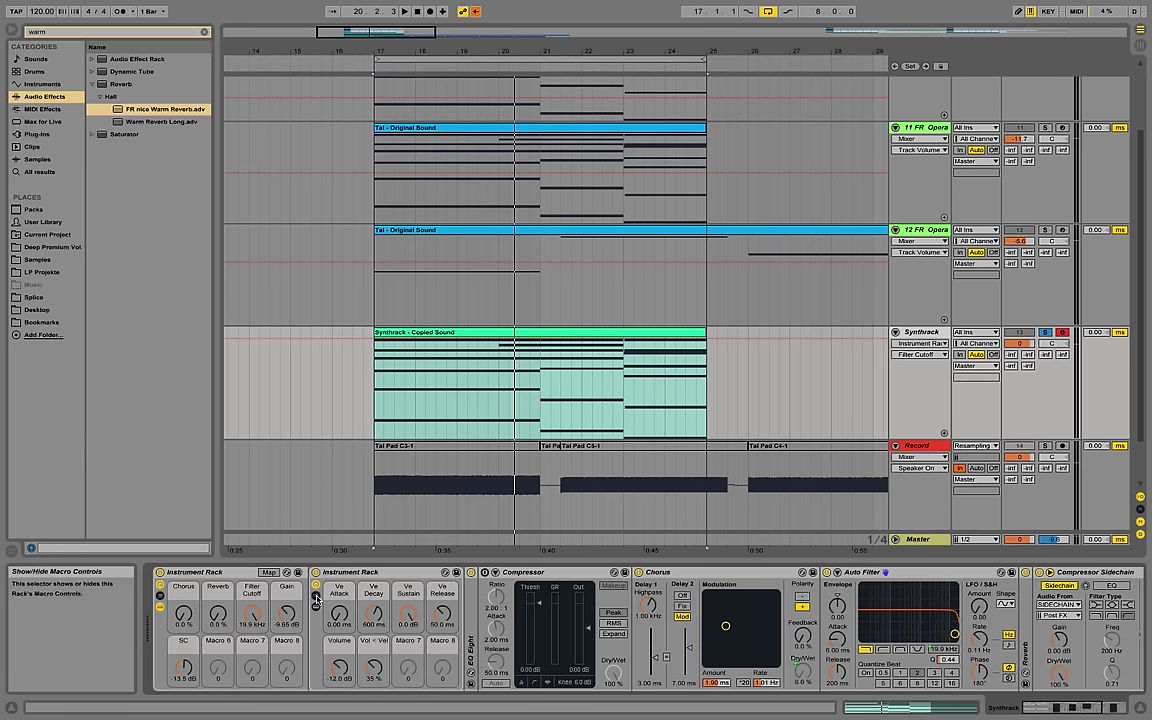
click(341, 668)
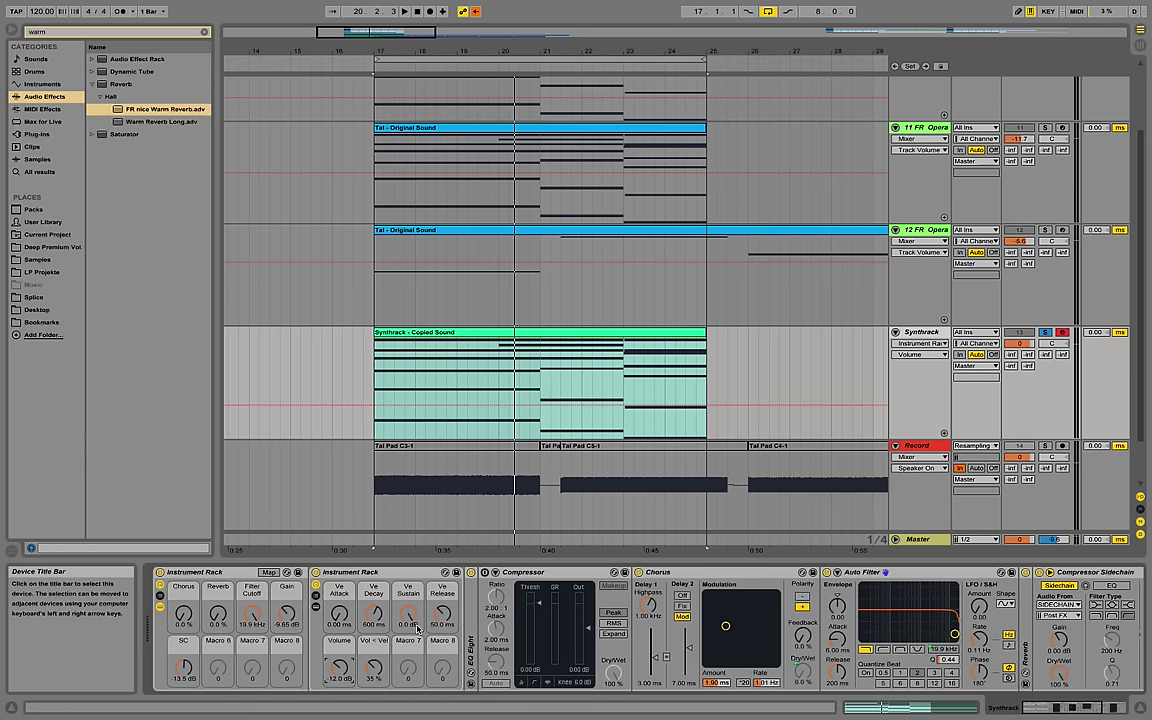
click(316, 596)
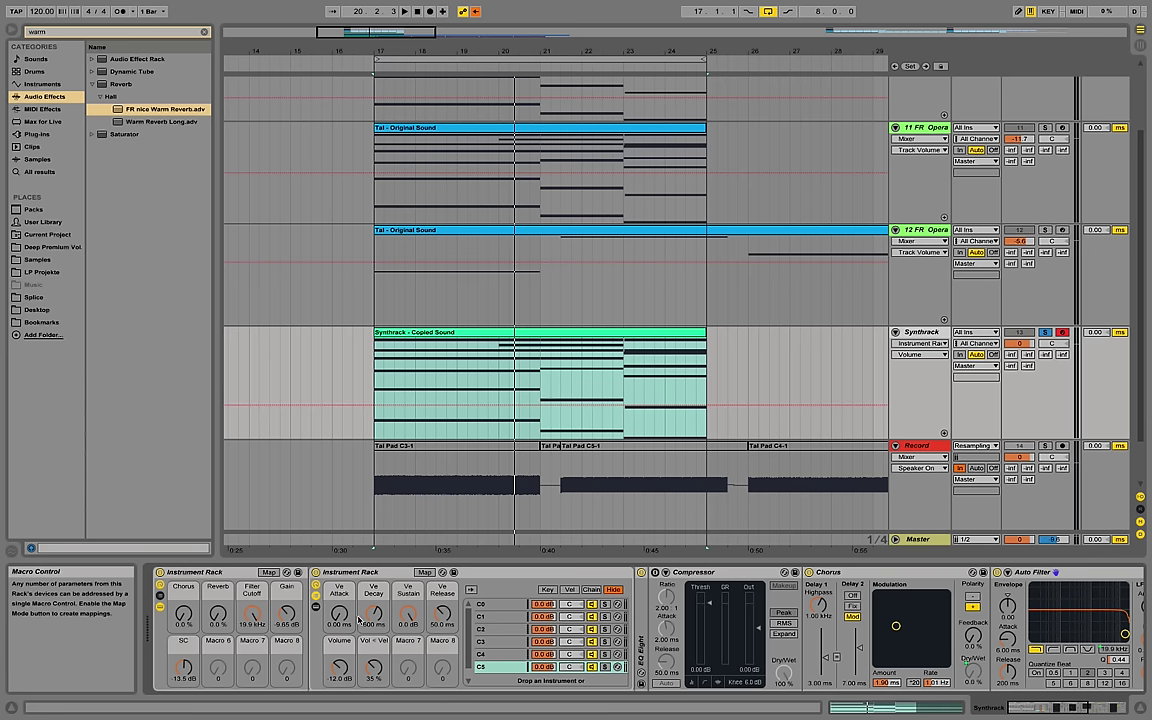
click(316, 607)
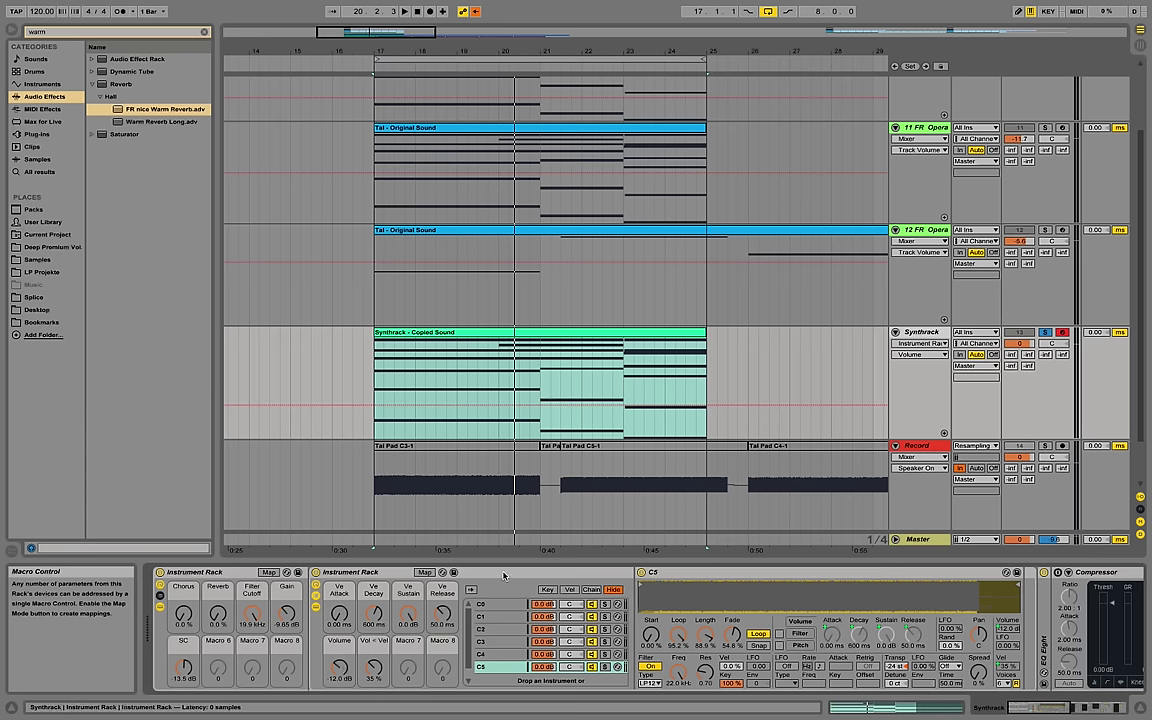
click(645, 590)
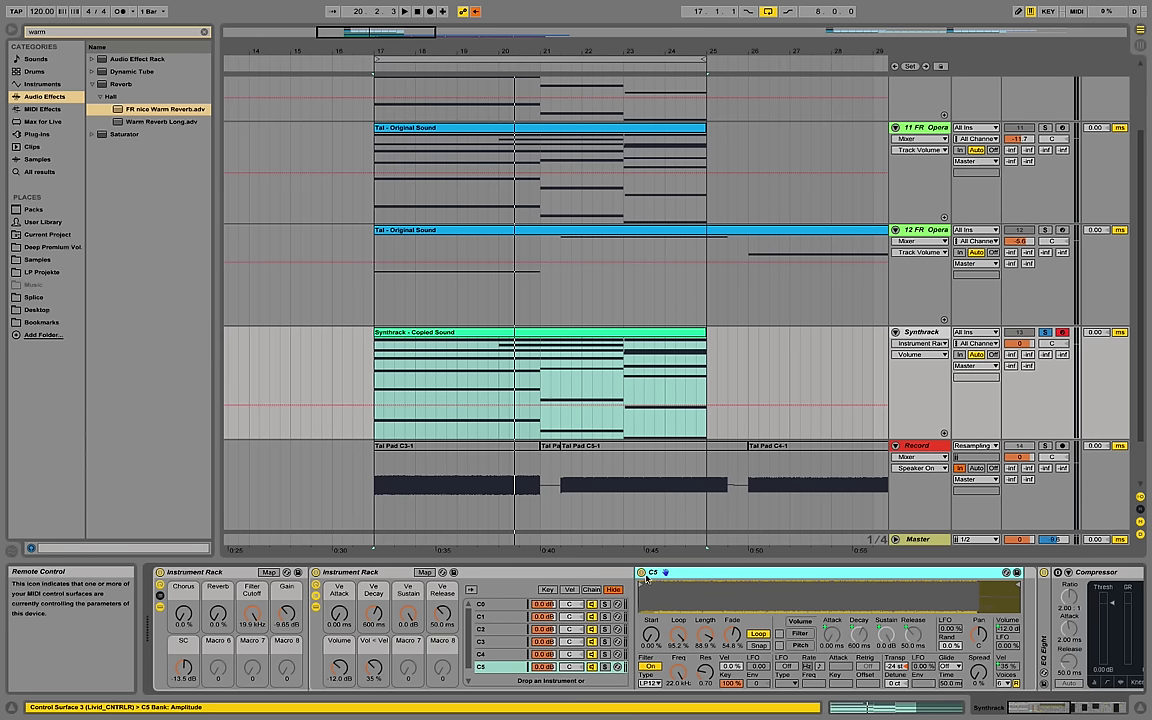
click(317, 606)
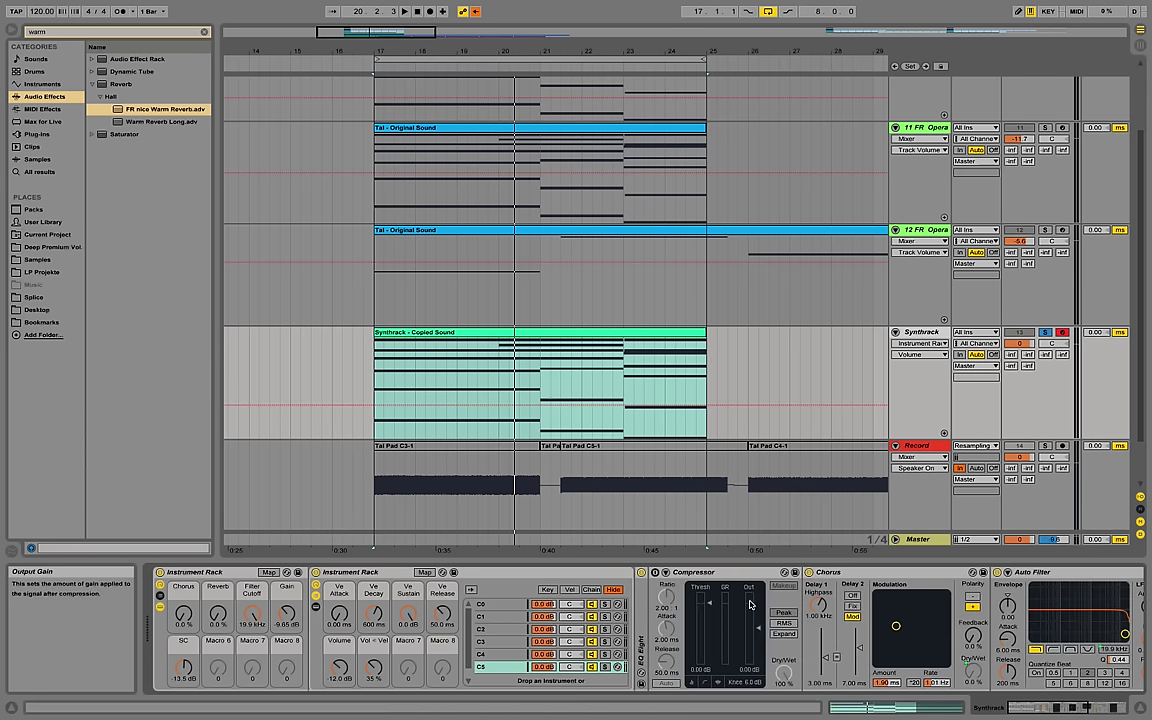
While auditioning the loop, set the inner rack's Volume macro to -17.9 dB and the outer rack's Gain macro to -0.83 dB.
key(space)
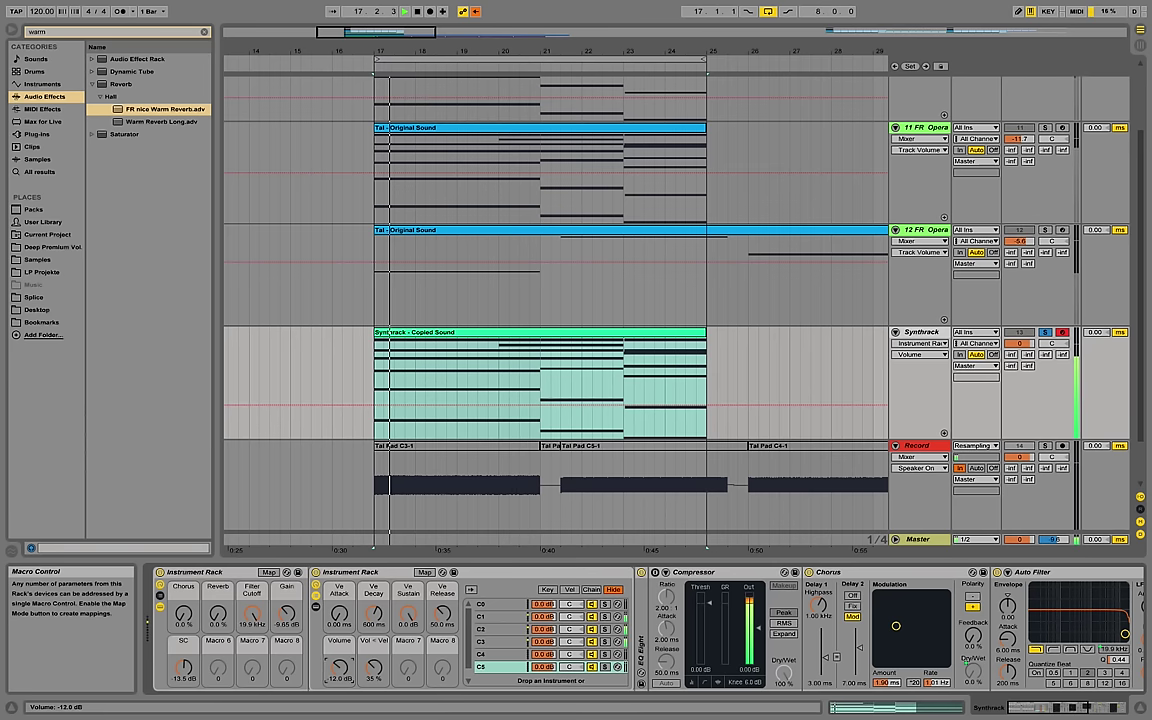
drag(340, 667, 340, 688)
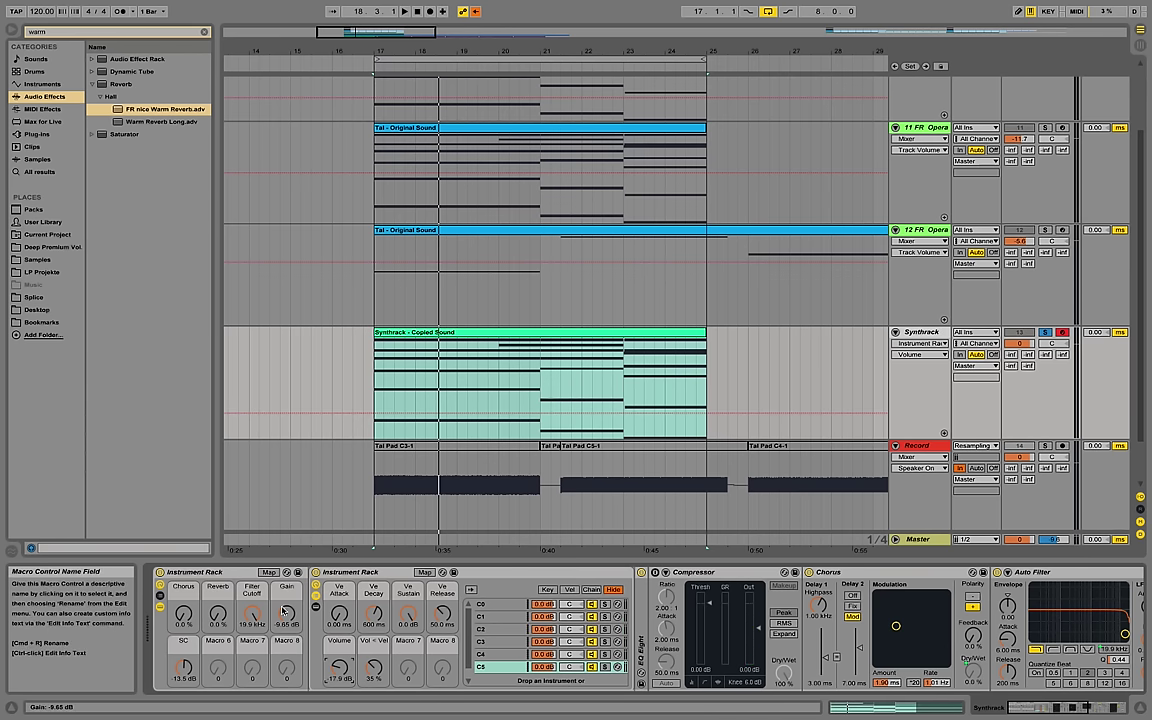
key(space)
drag(284, 611, 284, 590)
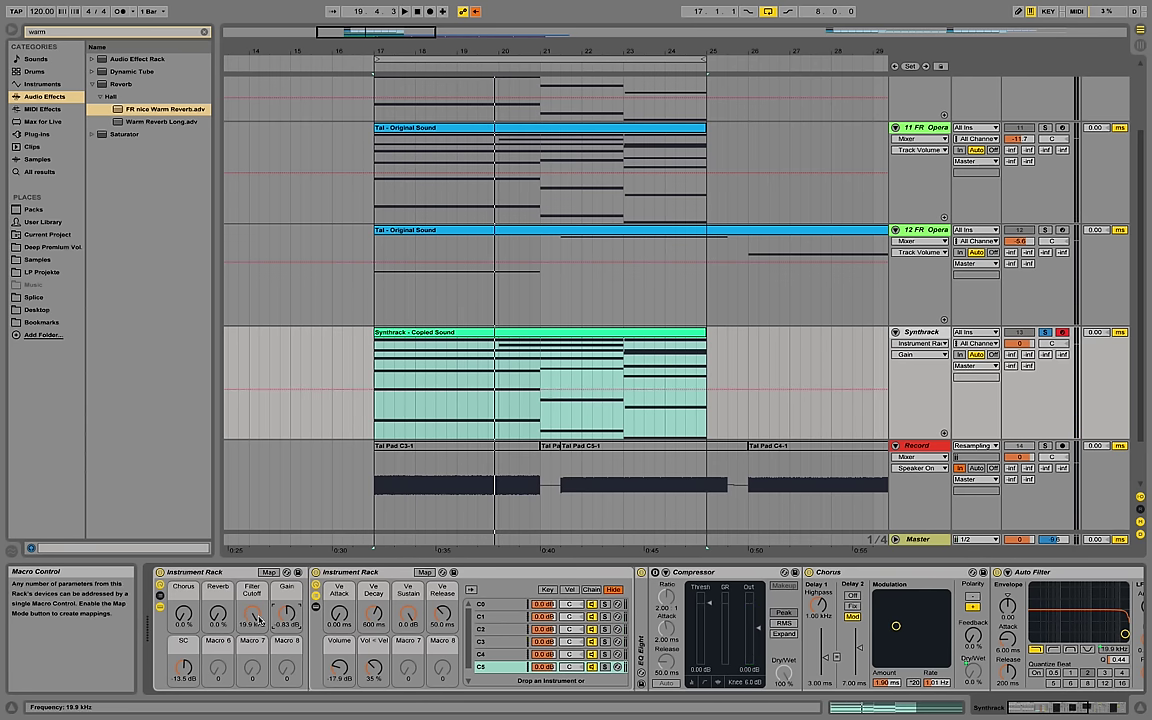
Set the Auto Filter envelope amount to 52.4 and the Filter Cutoff macro to 259 Hz during playback.
drag(259, 619, 259, 667)
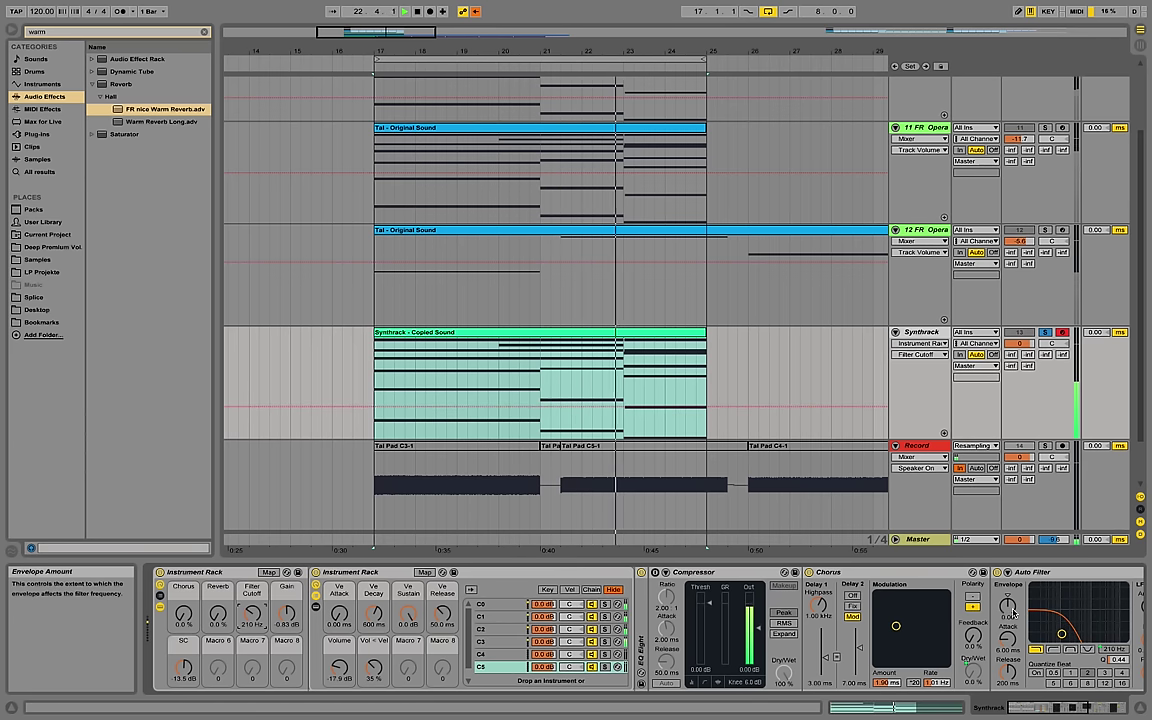
drag(1008, 608, 1008, 590)
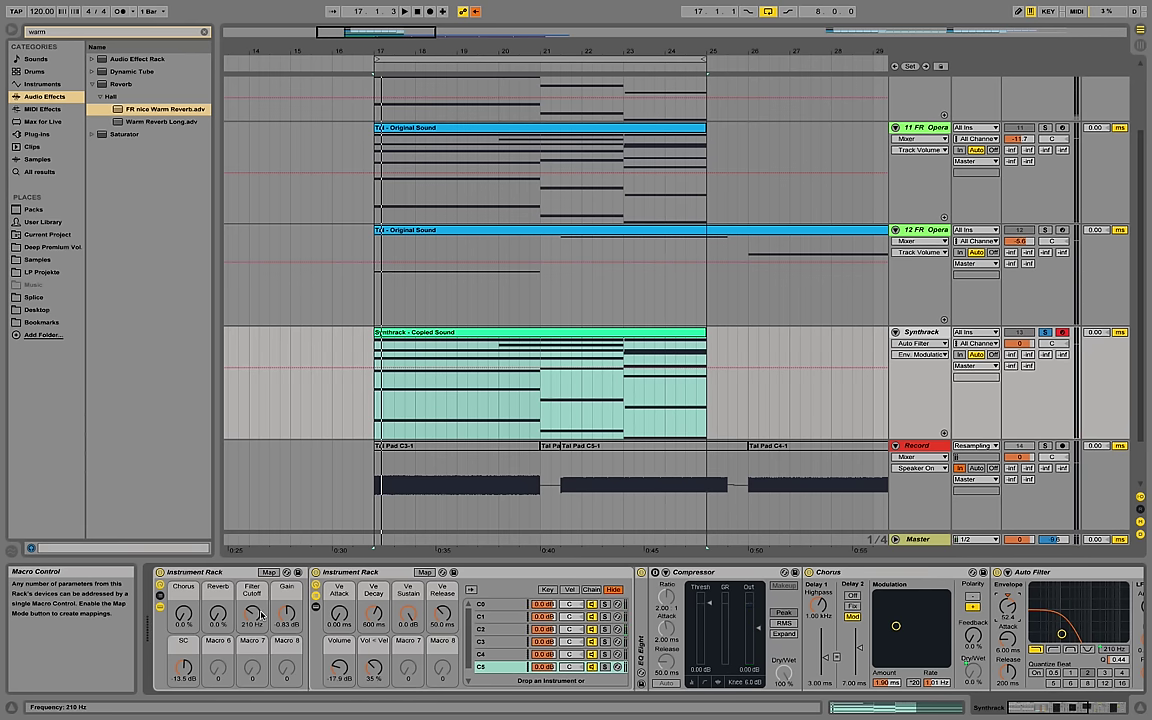
mouse_move(256, 614)
mouse_down()
mouse_move(256, 560)
mouse_move(256, 627)
mouse_move(256, 617)
mouse_up()
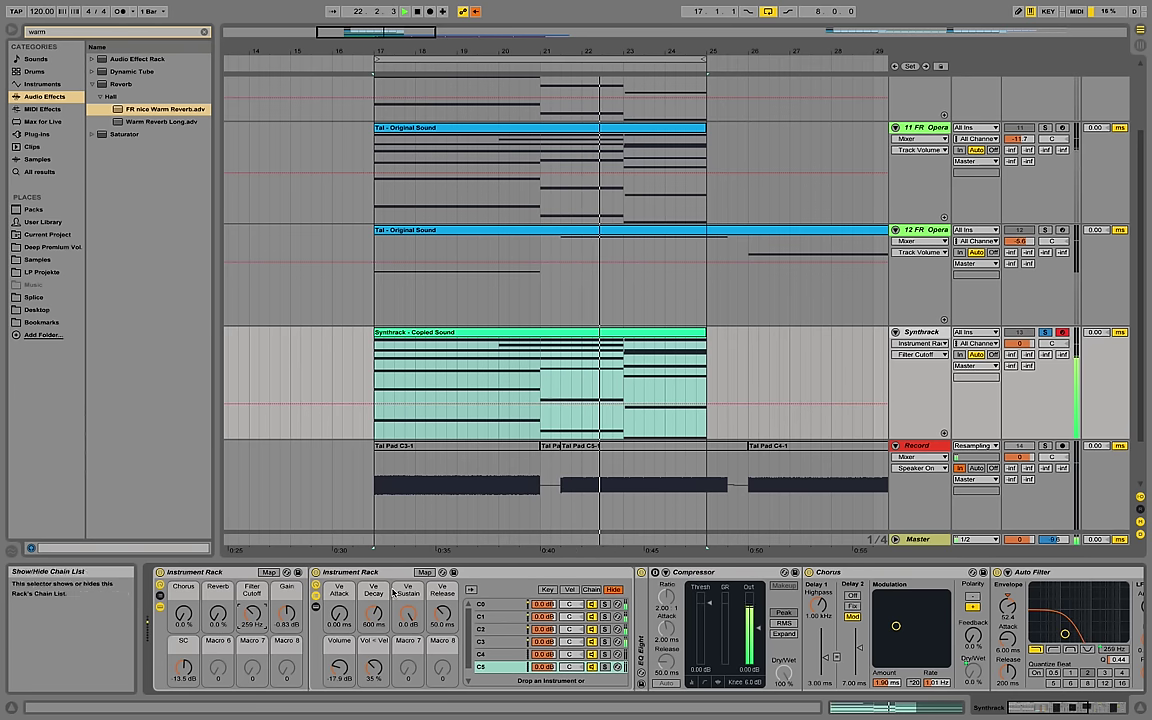
Clear the browser search and add a Limiter directly after Utility in the rack.
drag(1097, 705, 1112, 706)
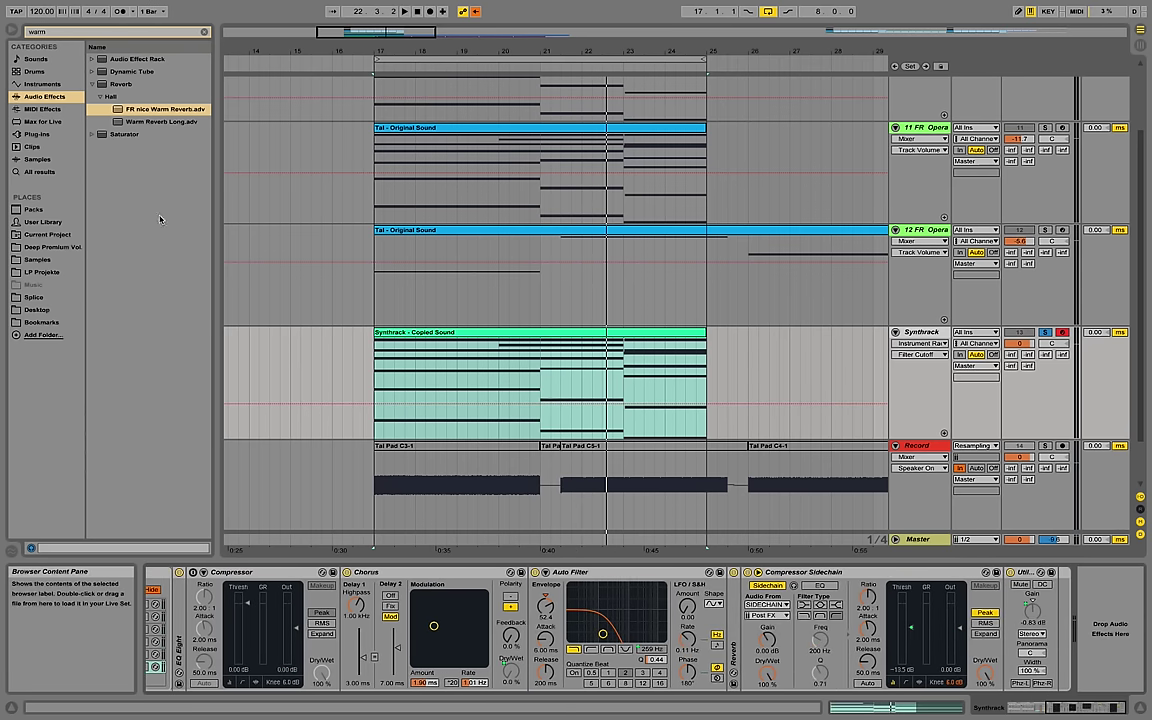
click(204, 31)
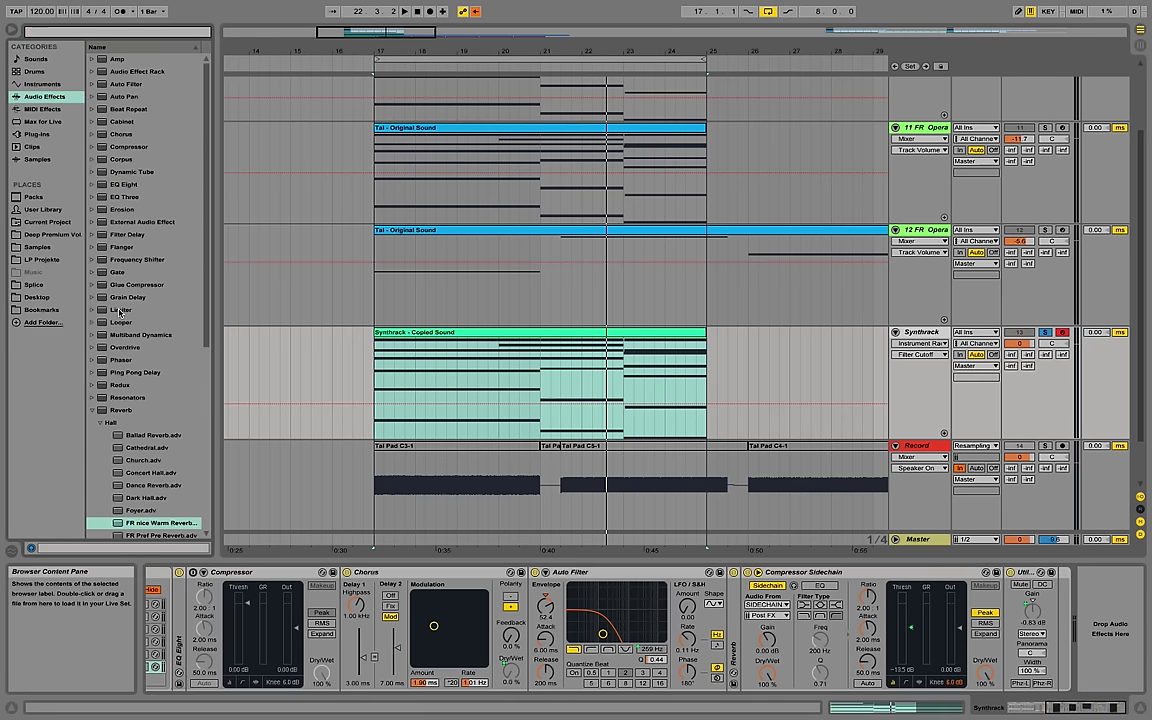
drag(120, 312, 1105, 651)
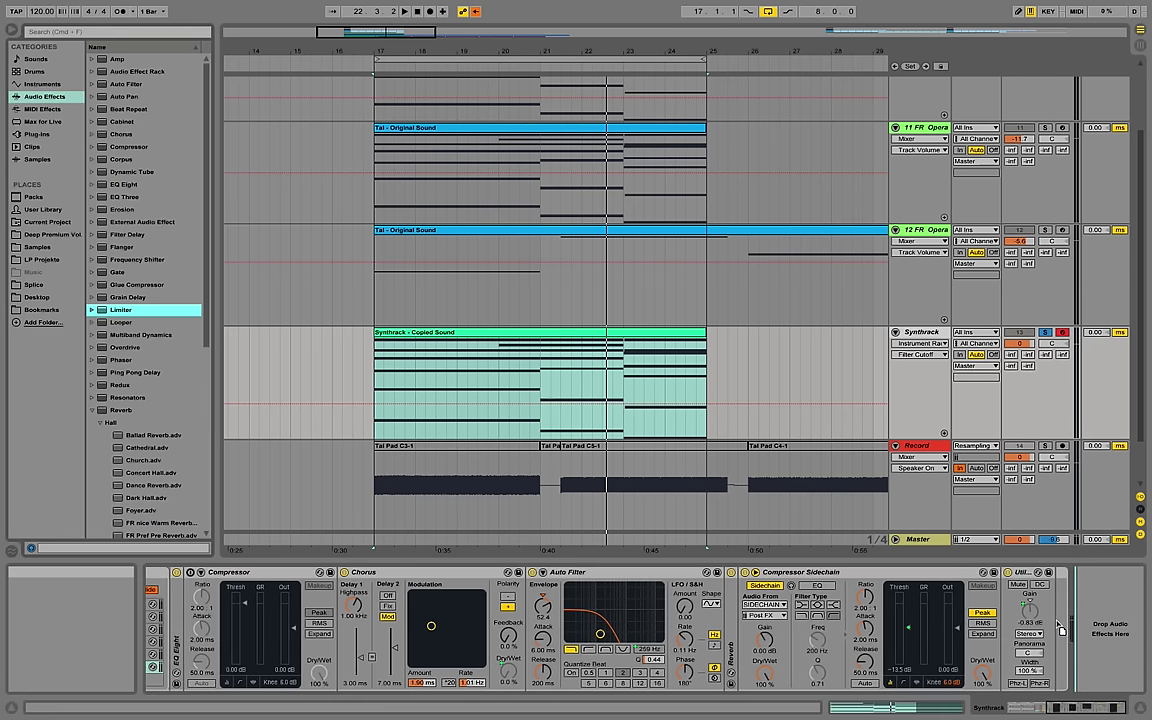
drag(1060, 607, 1068, 600)
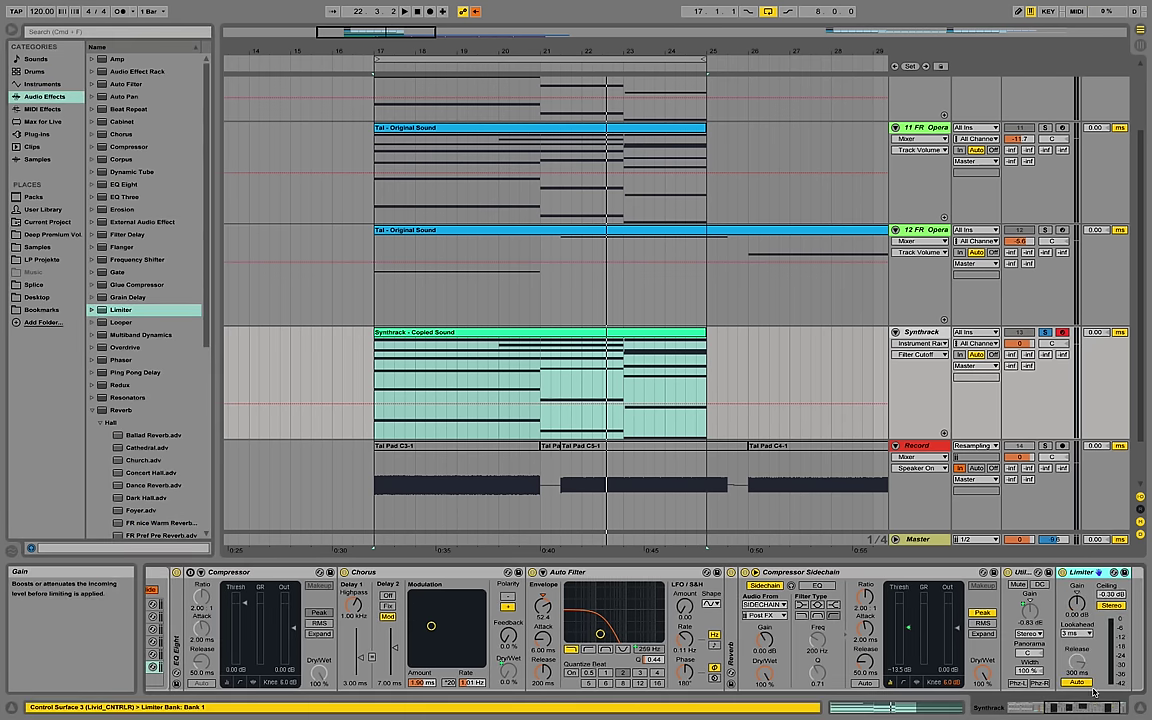
Audition the loop while setting the outer rack's Reverb macro to 52 % and its Gain macro to -4.13 dB.
click(1036, 708)
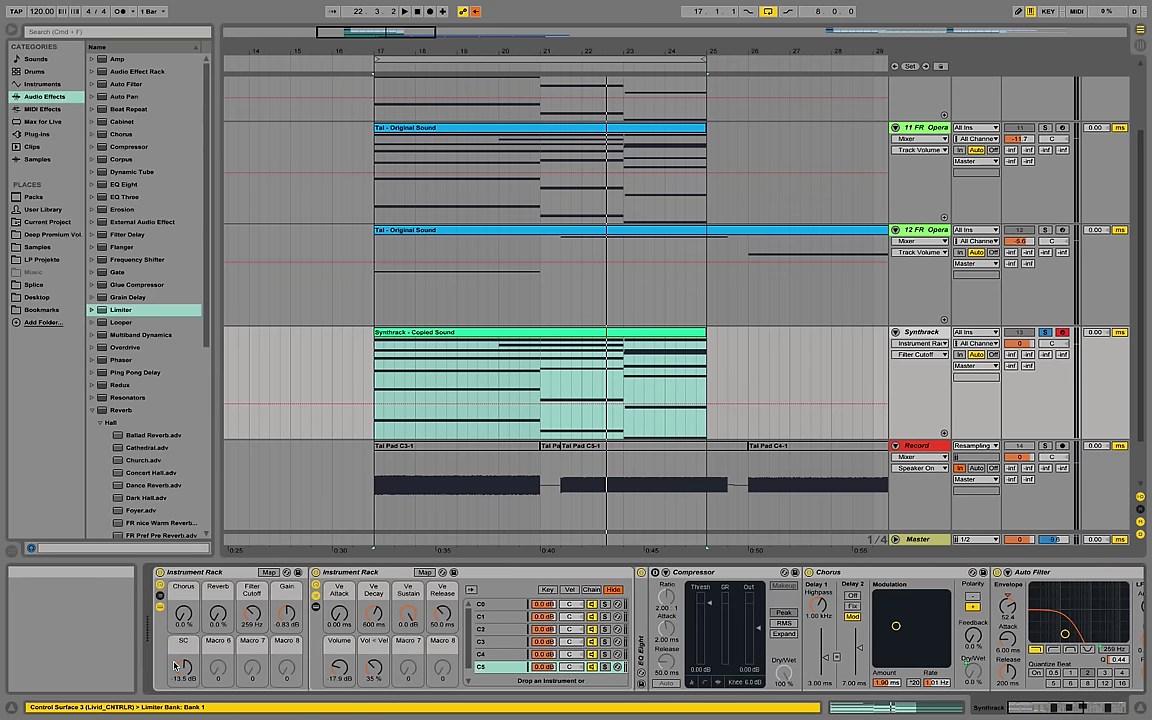
click(296, 617)
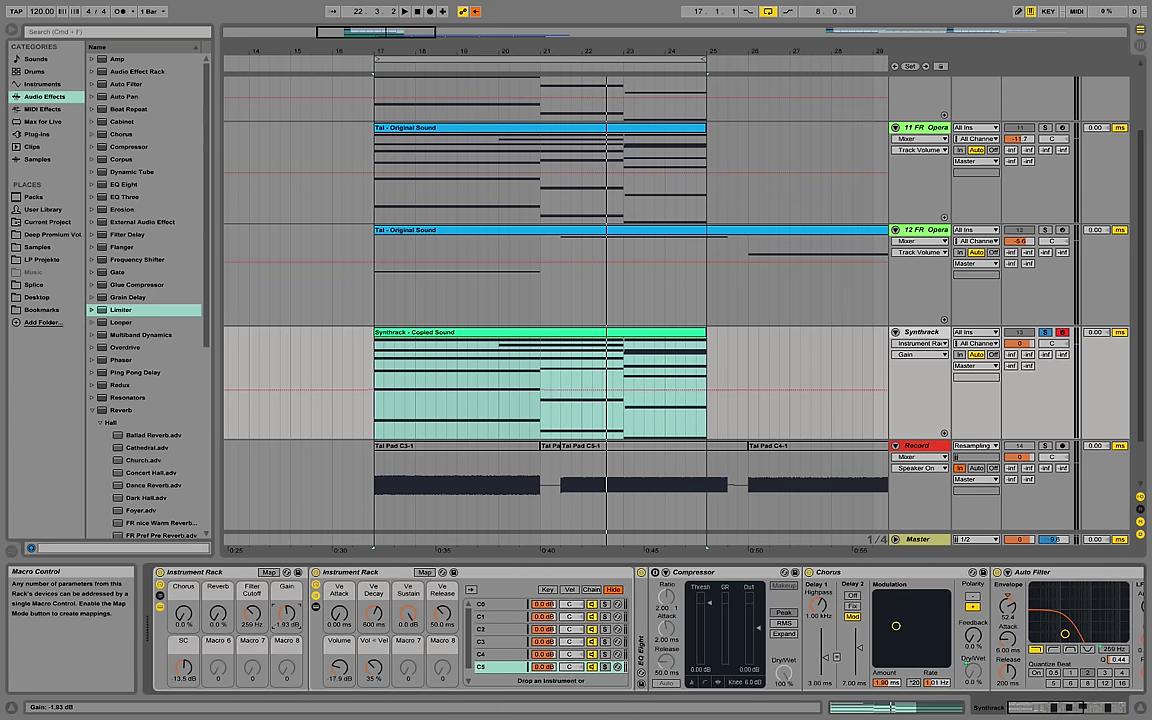
key(space)
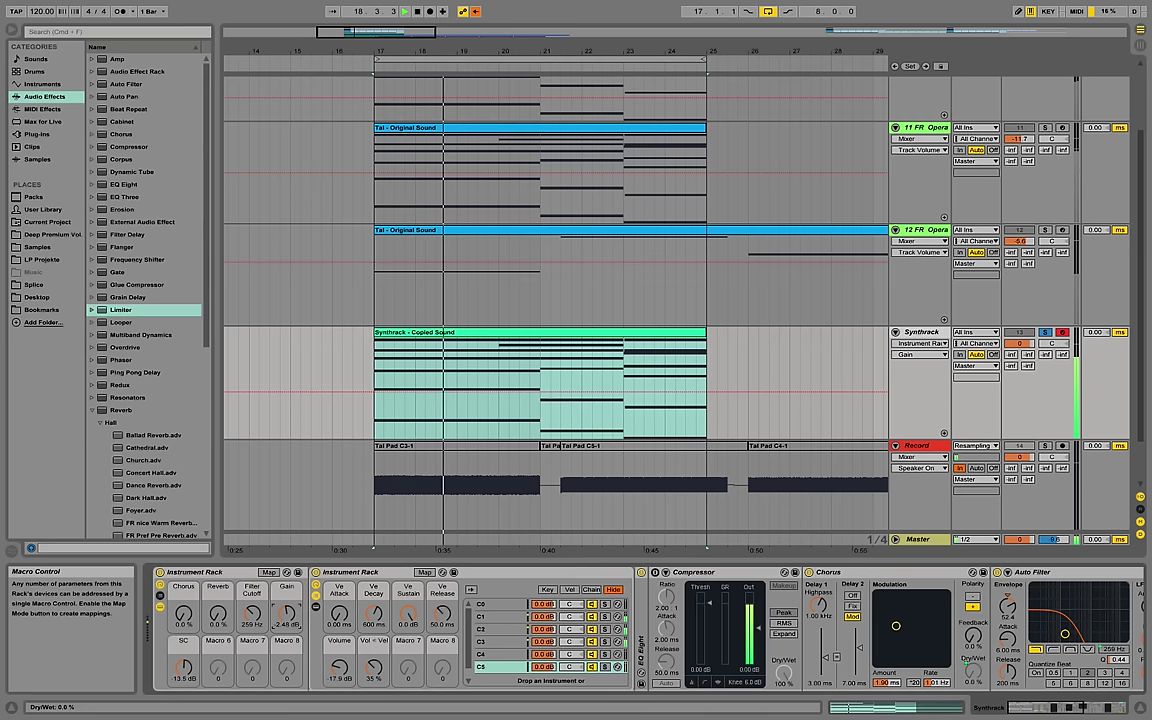
drag(217, 617, 217, 588)
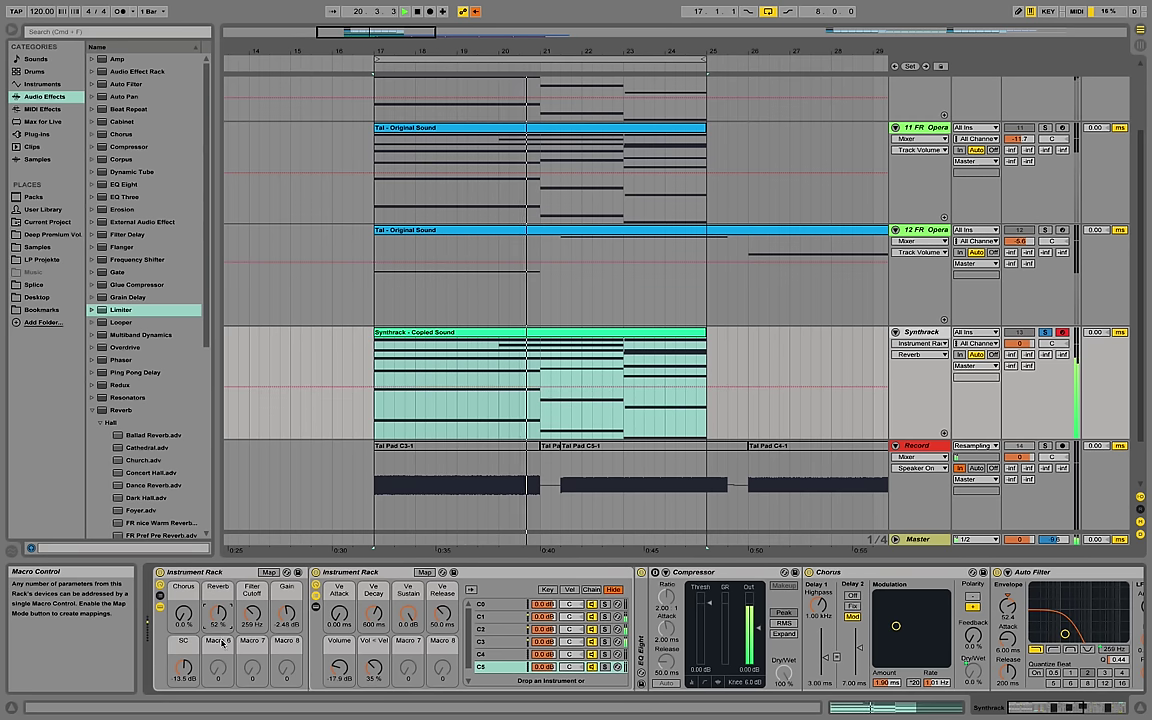
drag(287, 613, 287, 618)
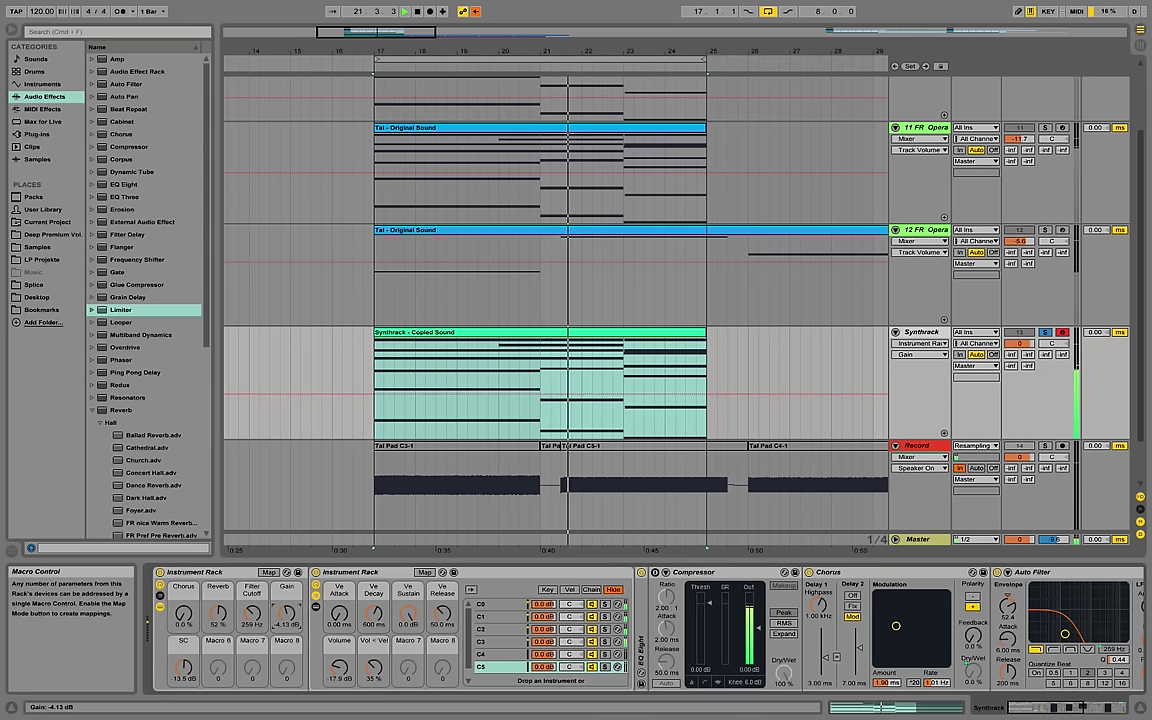
Set the Filter Cutoff macro to 19.9 kHz, the Chorus macro to 69 % and the Reverb macro to 0.0 %.
drag(217, 613, 268, 570)
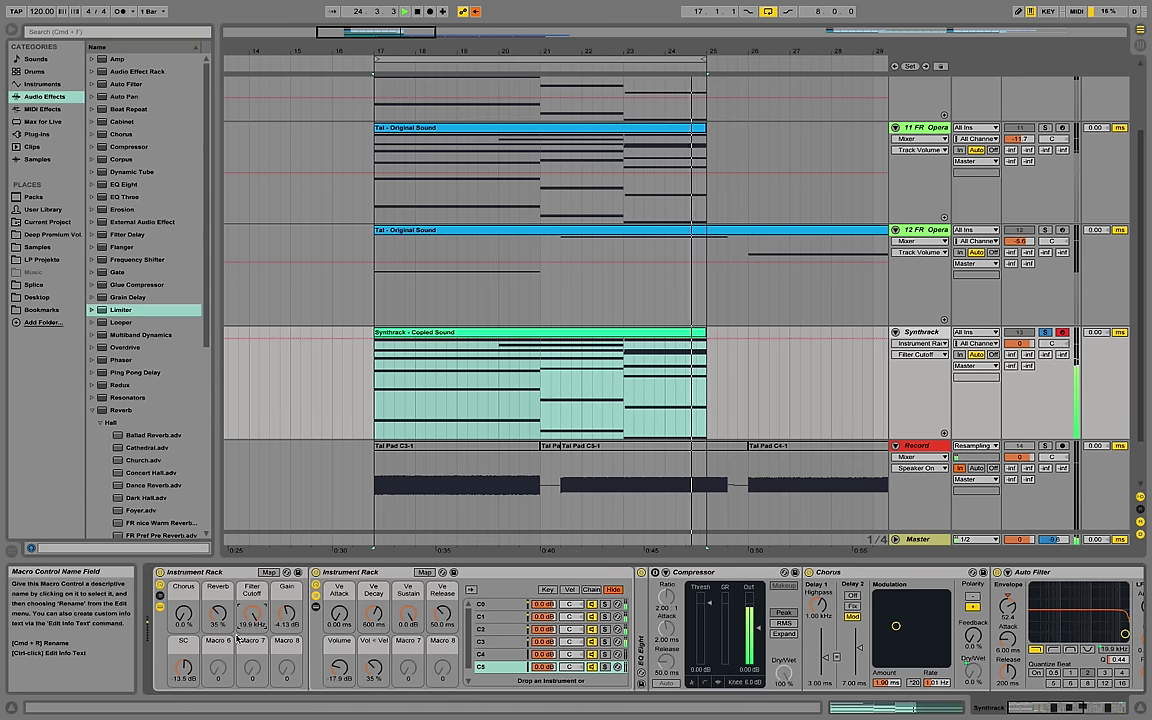
drag(183, 614, 183, 568)
drag(218, 614, 183, 591)
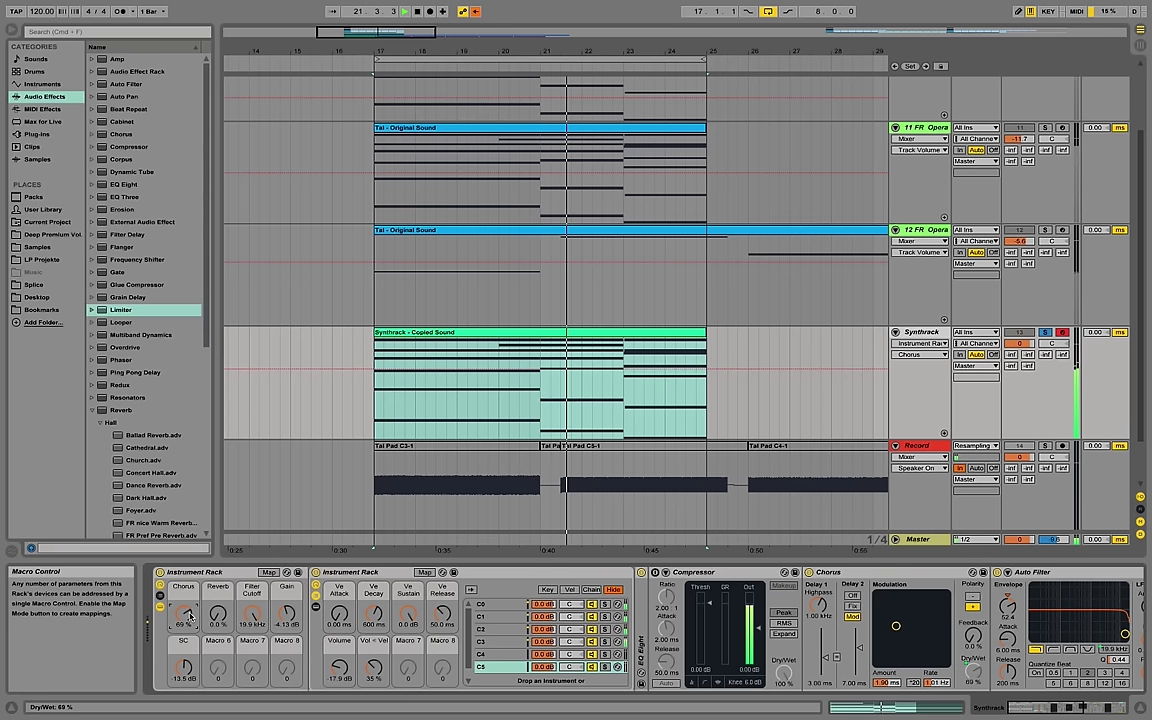
Set the SC macro to -19.4 dB and show the devices of the SIDECHAIN track.
drag(183, 667, 183, 695)
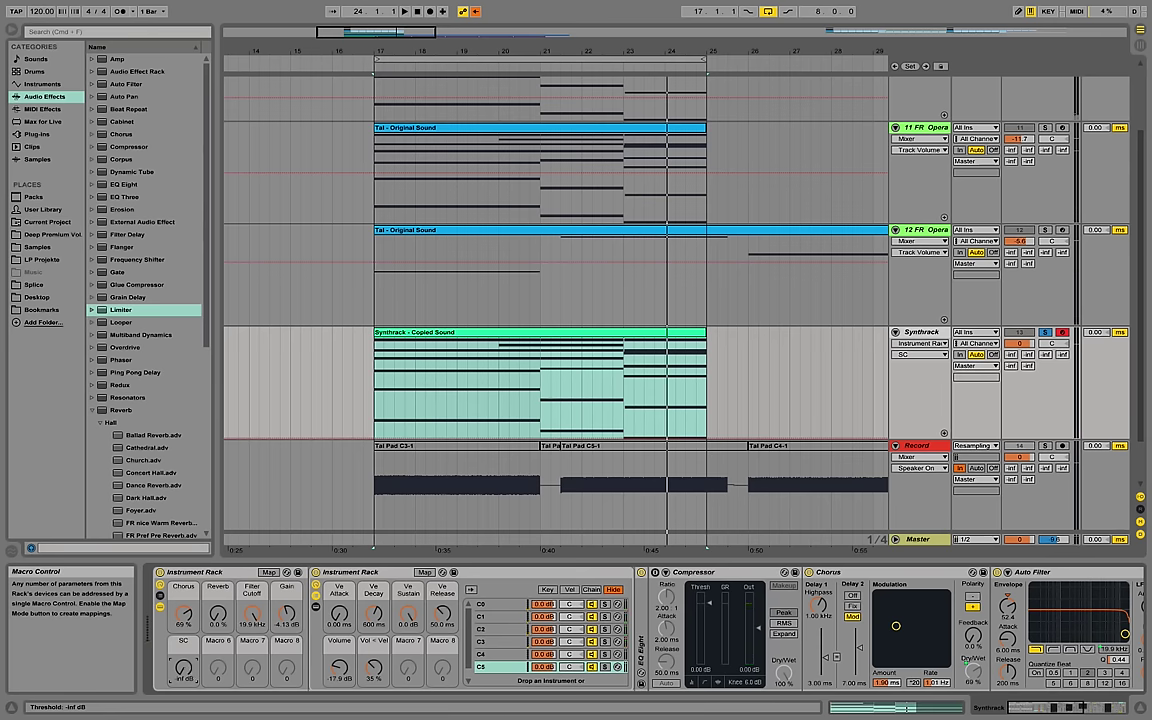
drag(183, 667, 183, 648)
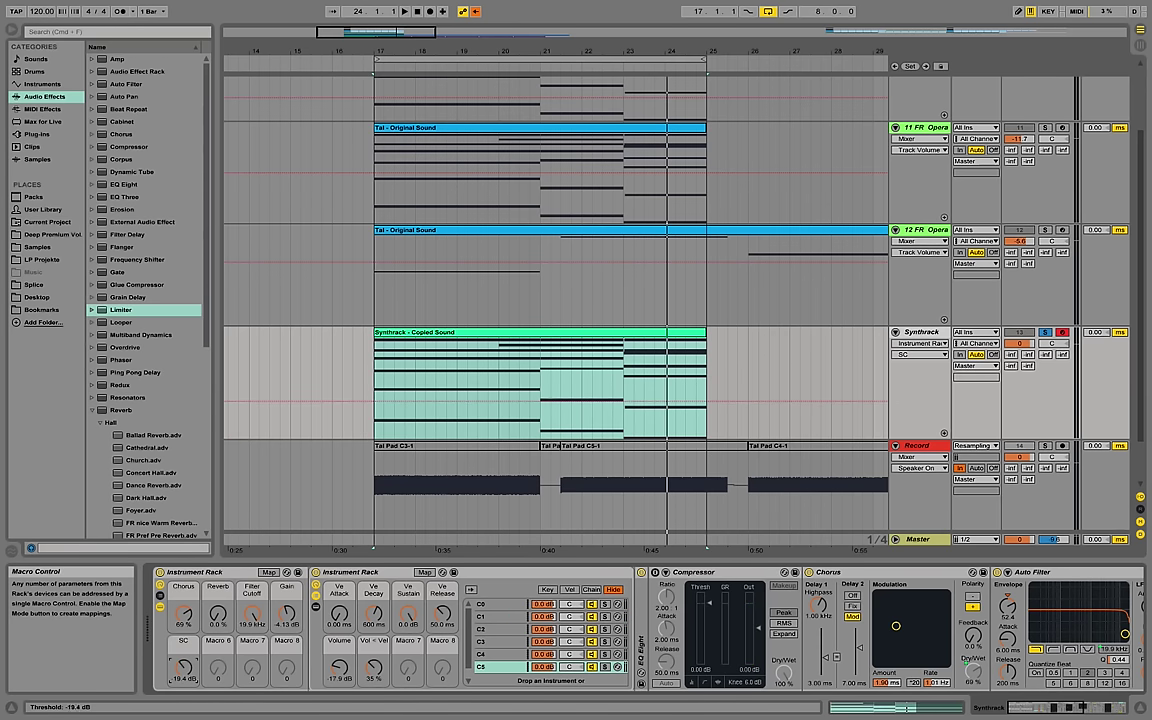
scroll(940, 85, up, 3)
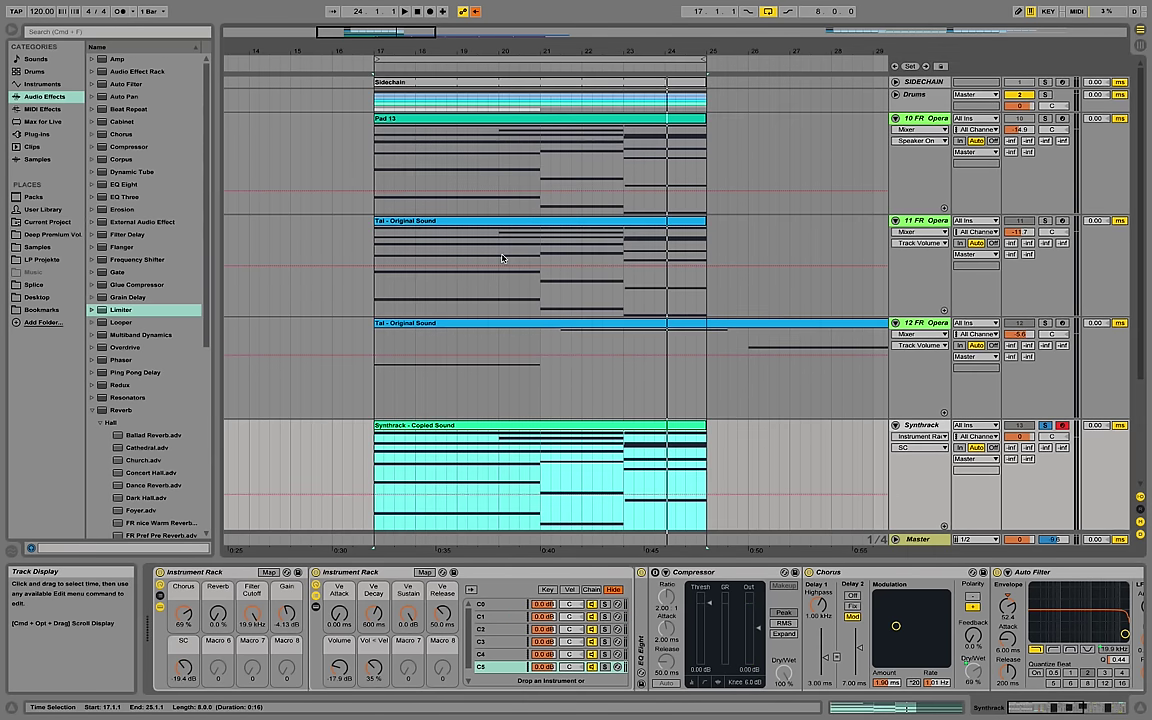
click(936, 85)
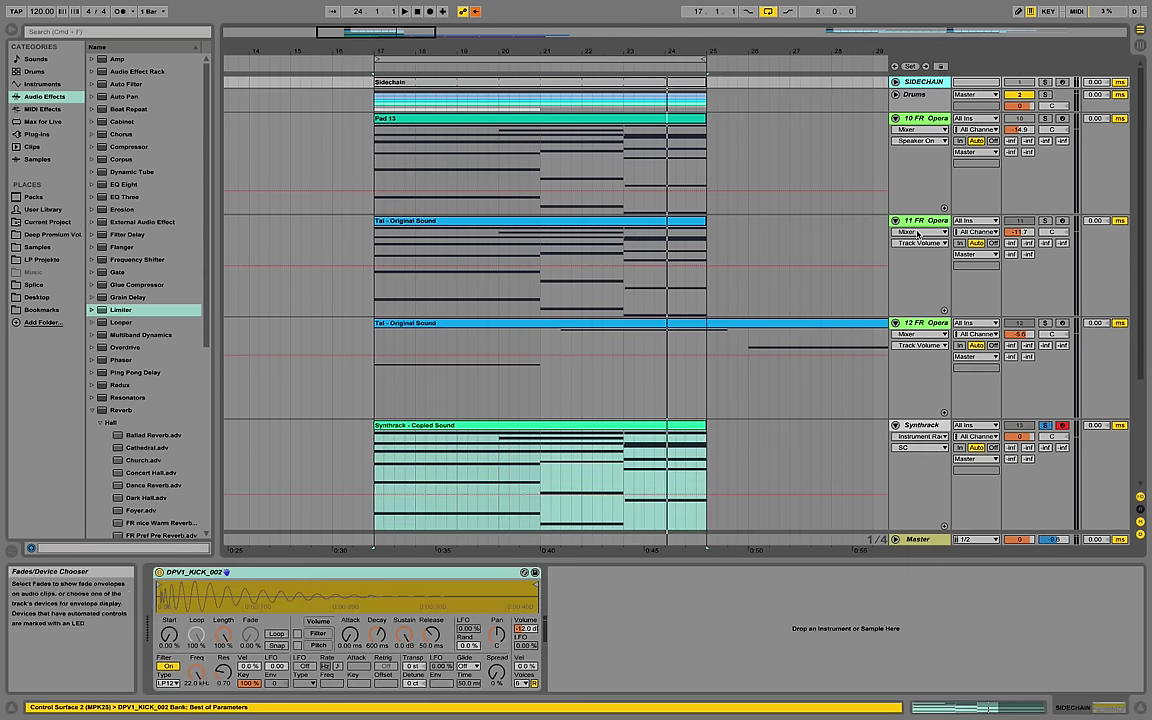
Show the devices of the Synthrack track from the start of its chain.
scroll(600, 360, down, 2)
scroll(498, 373, up, 2)
scroll(710, 378, down, 3)
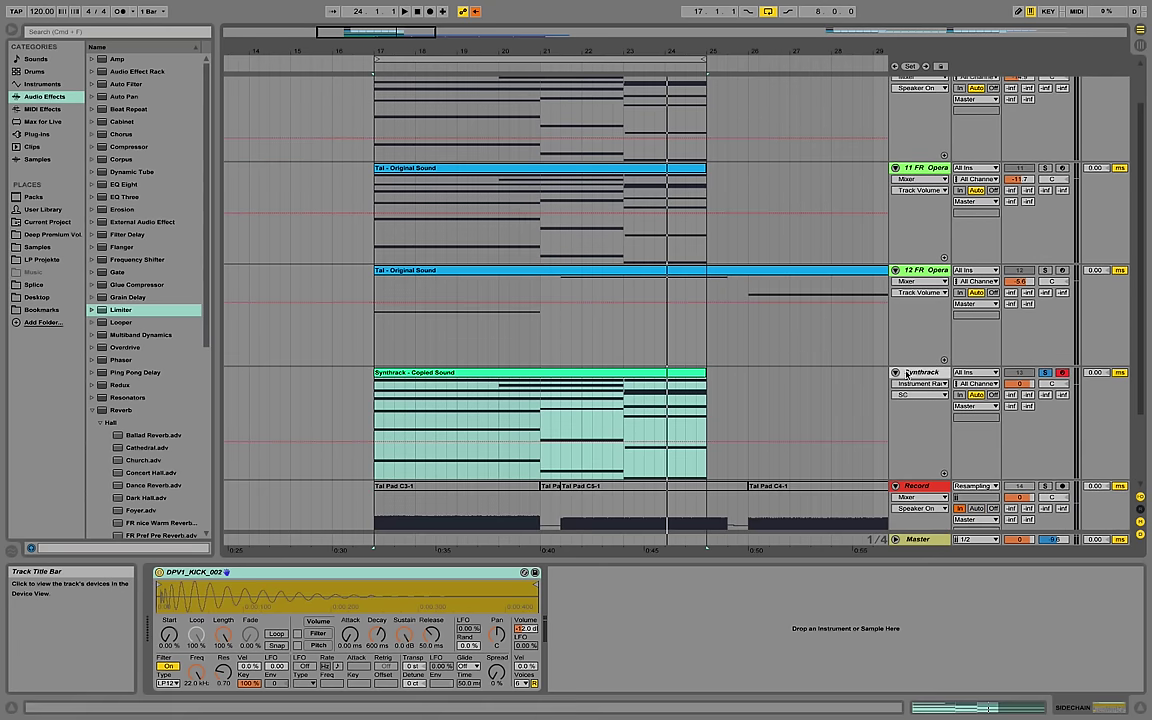
click(712, 380)
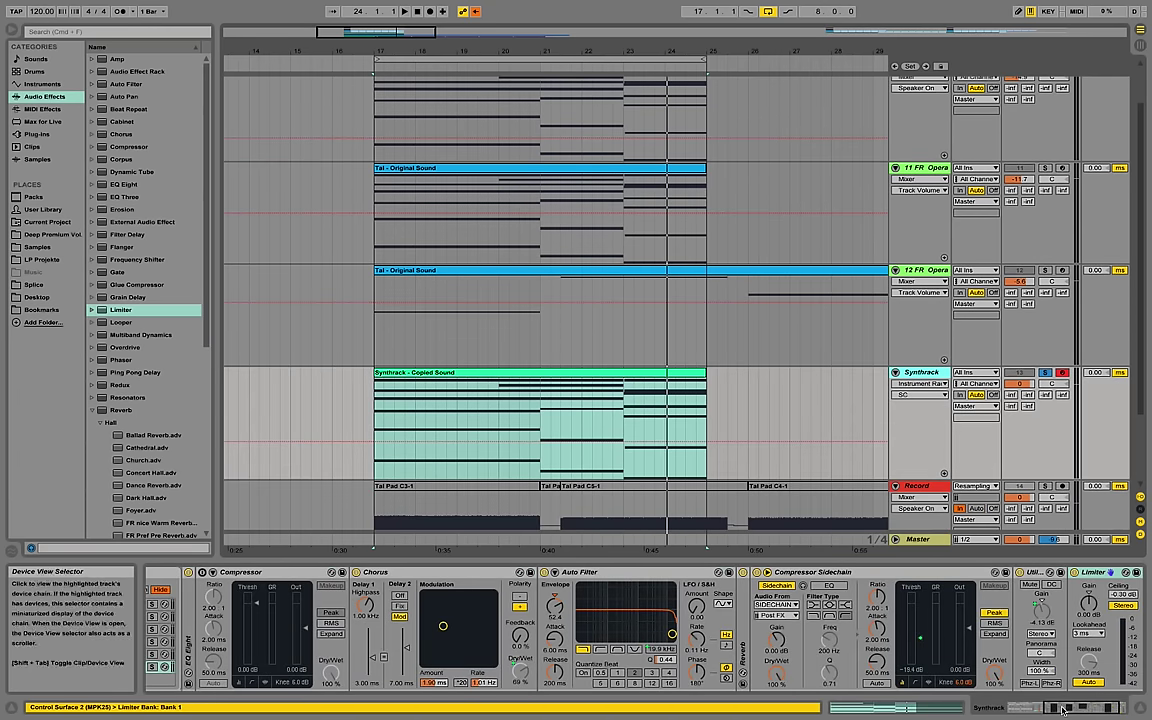
scroll(650, 630, left, 5)
Unsolo the Synthrack track and set its volume to -8.4 dB while playing the loop with the drums.
key(space)
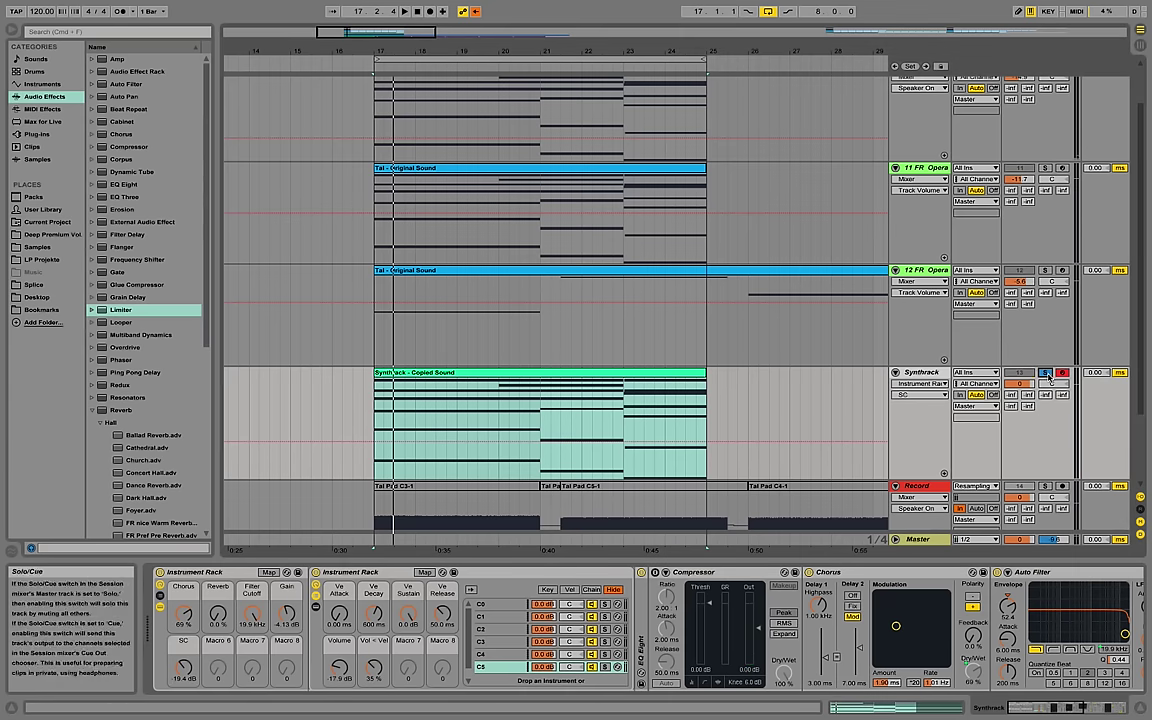
scroll(1029, 326, up, 1)
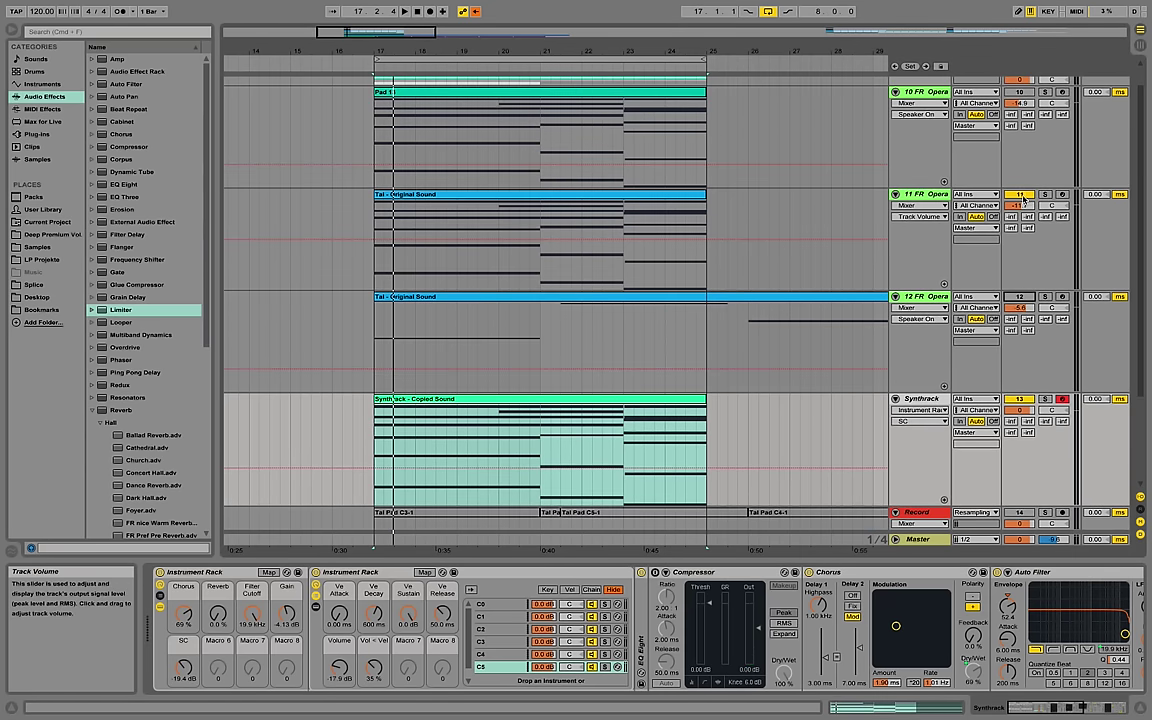
scroll(1011, 221, up, 1)
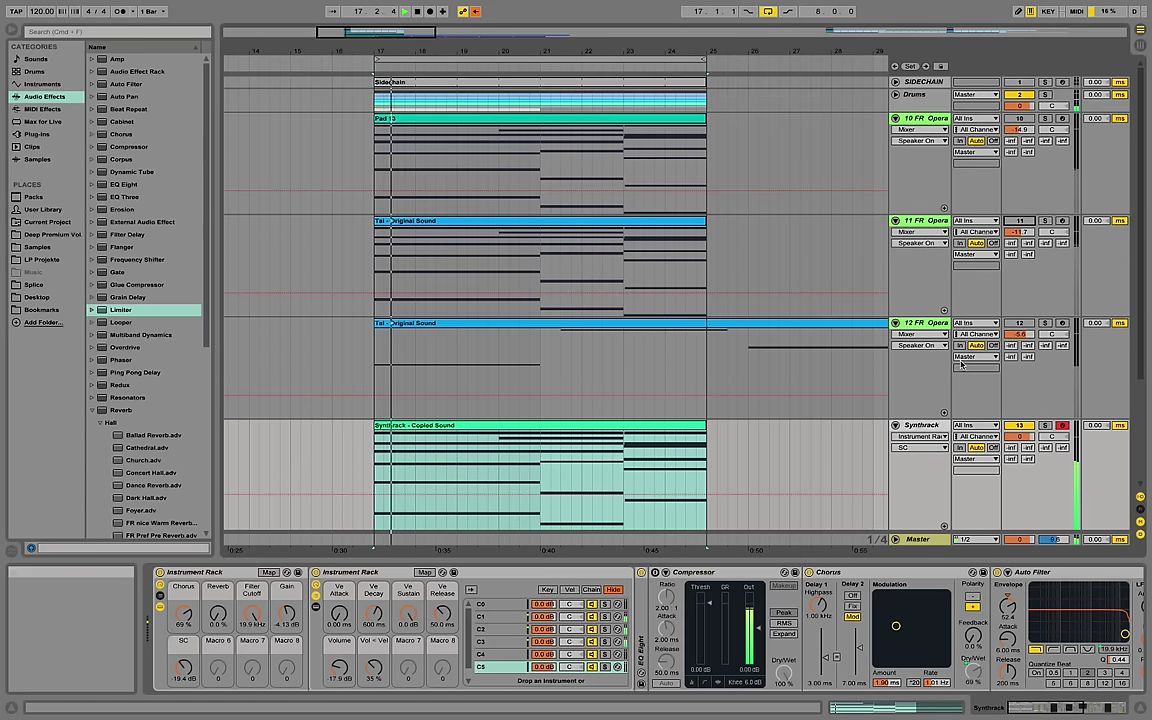
drag(1019, 436, 1019, 466)
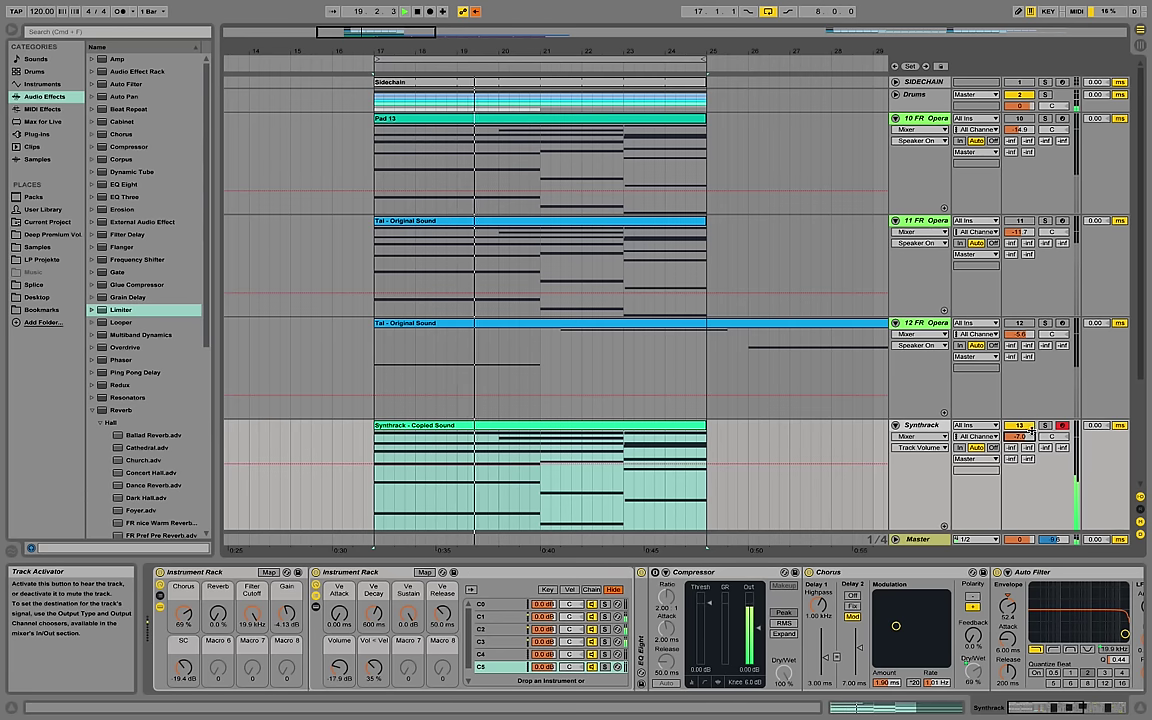
Set the outer rack's SC macro to -12.9 dB and its Chorus macro to 0.0 %, then stop playback.
scroll(807, 516, down, 3)
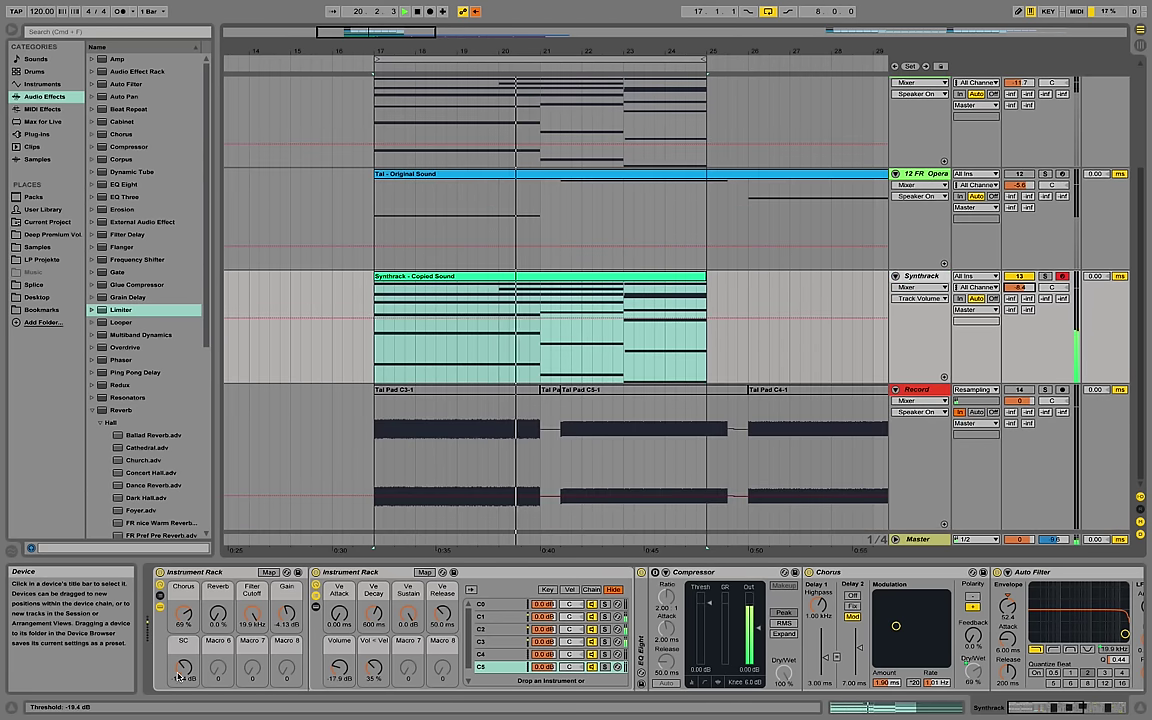
mouse_move(183, 667)
mouse_down()
mouse_move(183, 700)
mouse_move(183, 685)
mouse_up()
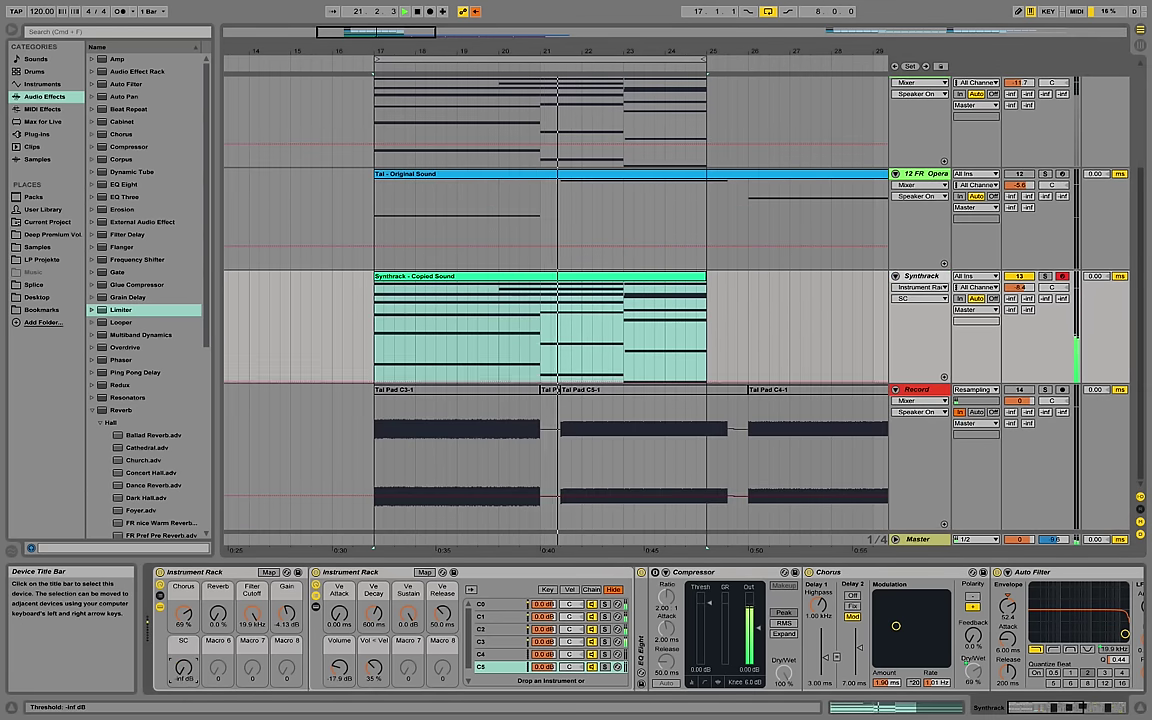
mouse_move(190, 627)
mouse_down()
mouse_move(190, 672)
mouse_move(190, 647)
mouse_up()
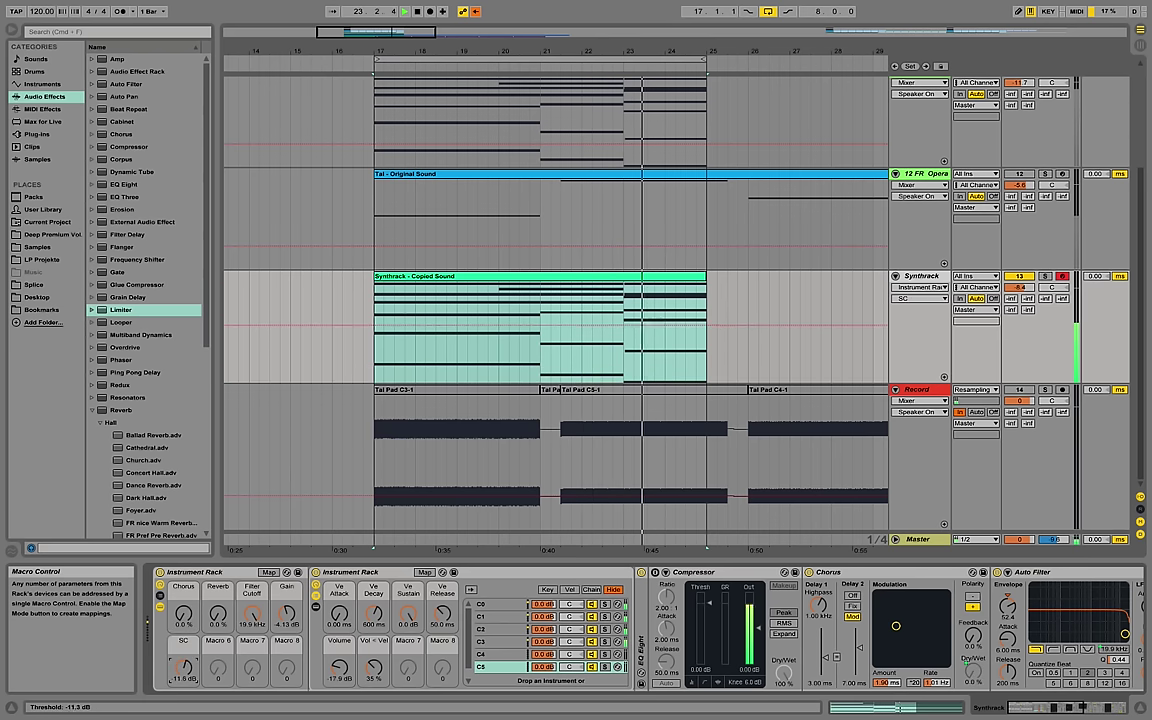
key(space)
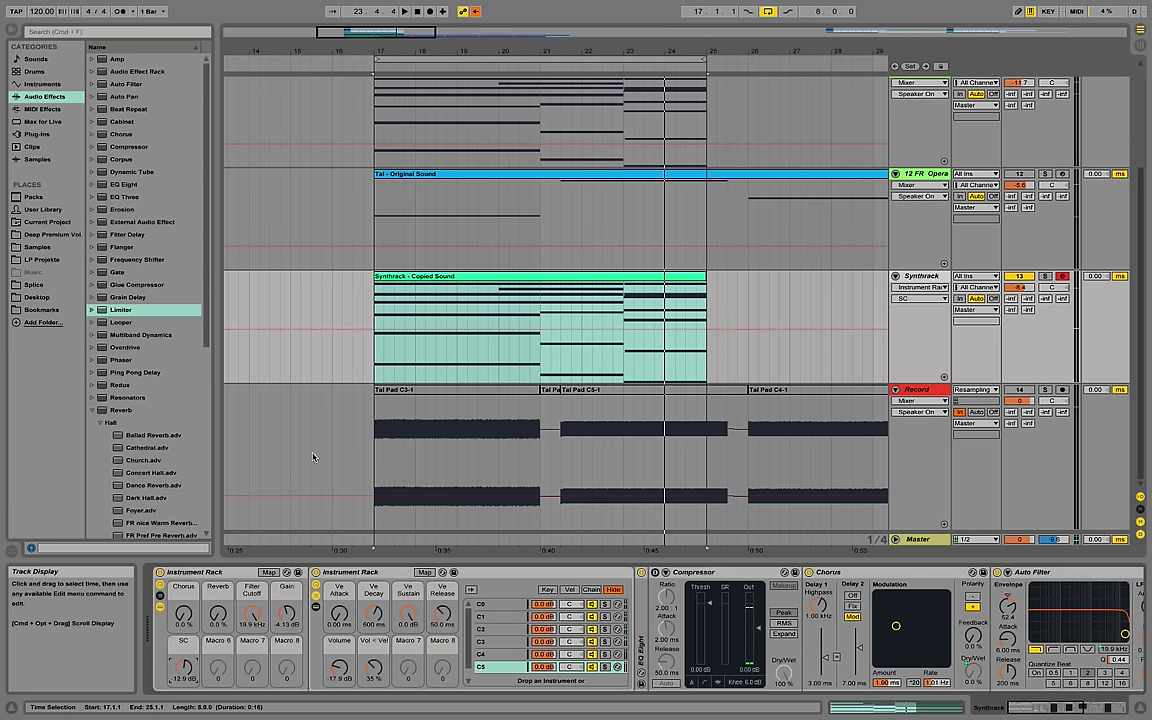
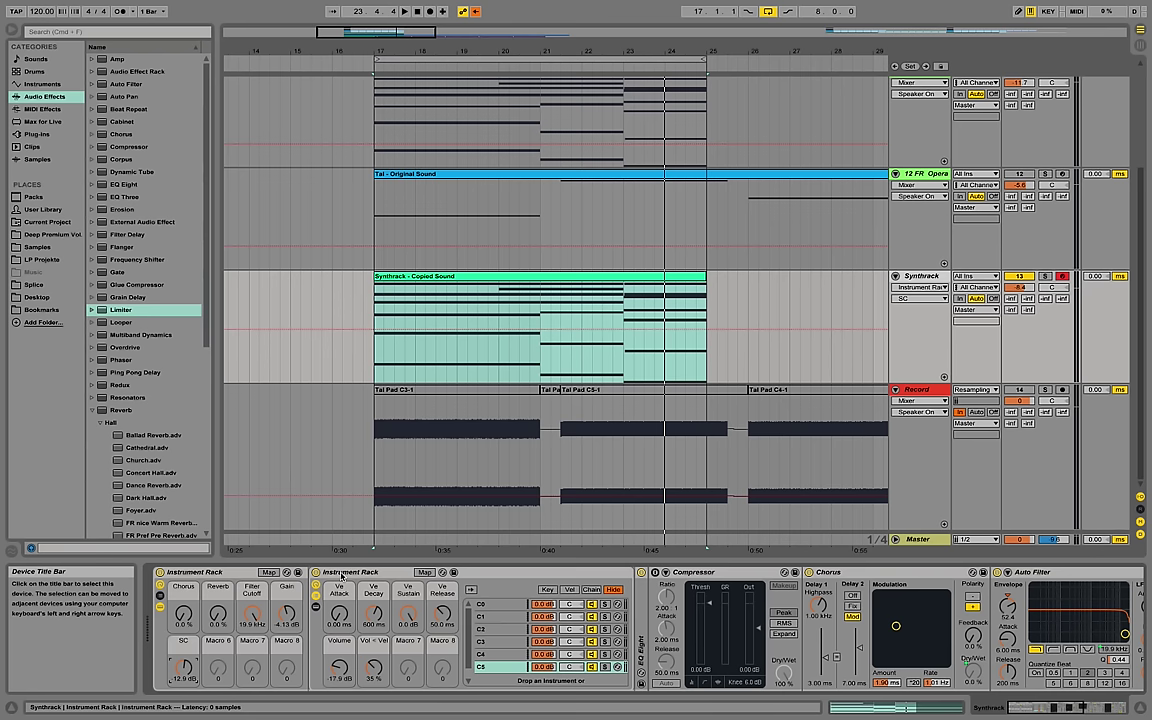
Rename the outer Instrument Rack to "PML Synth Tal Pad" and save it as a preset in the User Library.
right_click(237, 573)
click(262, 447)
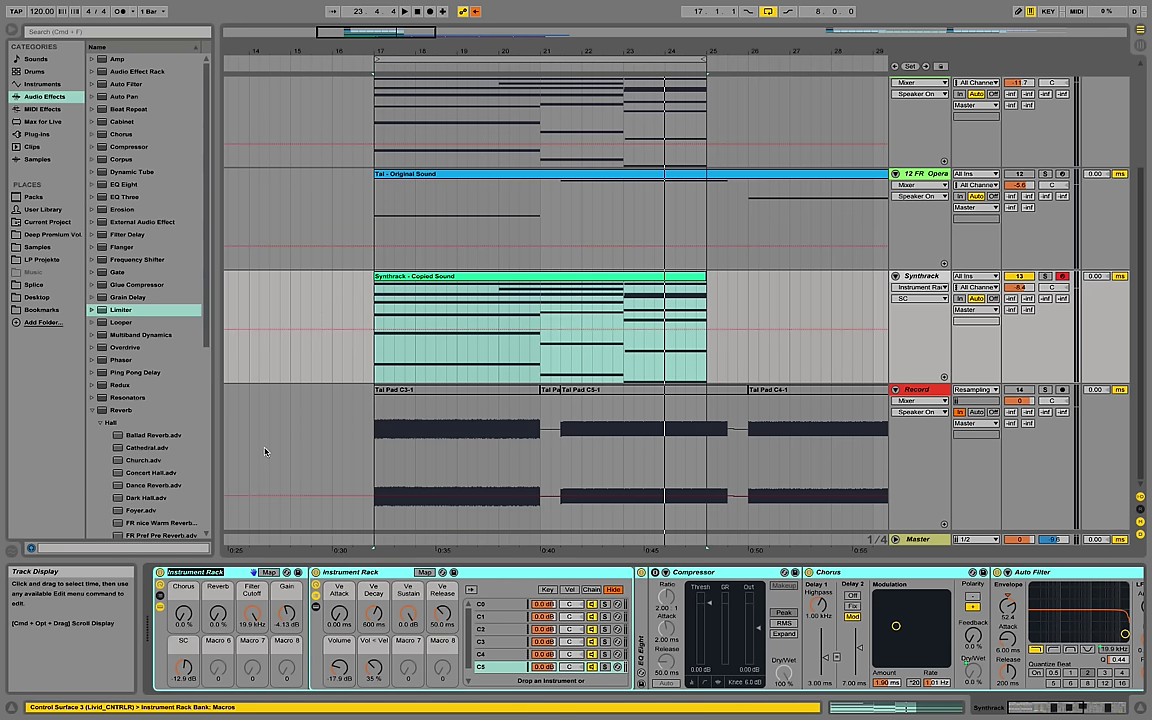
text(PML Synth Tal Pad)
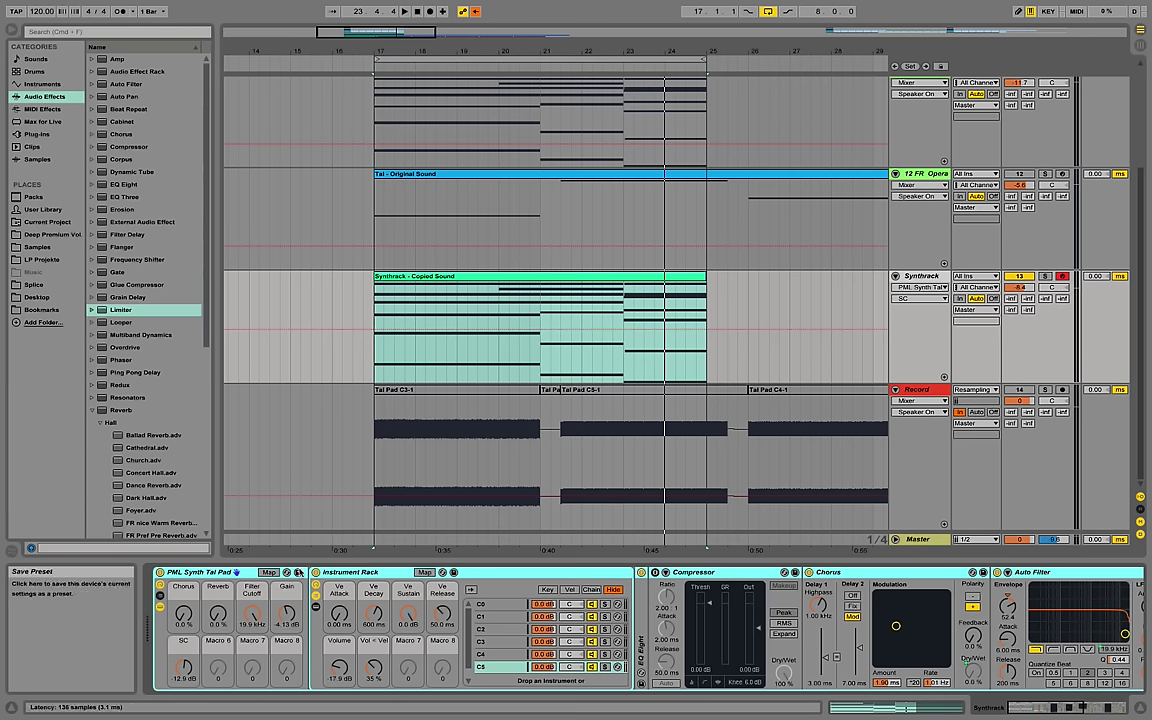
click(237, 572)
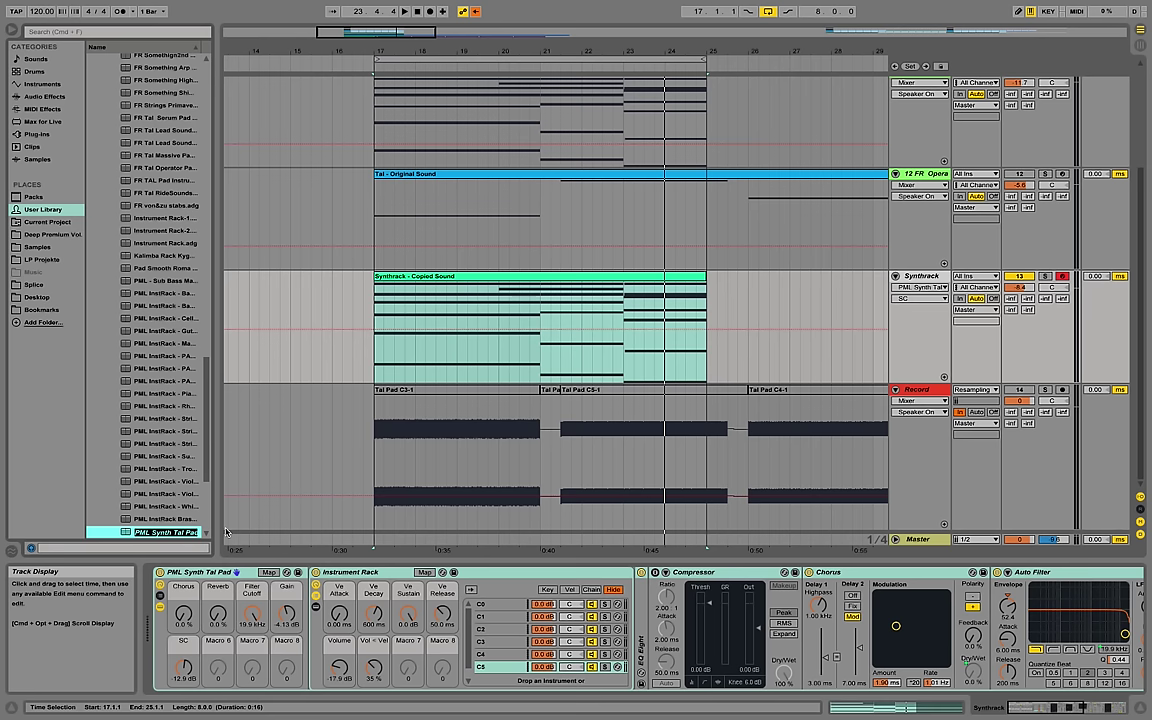
Search the Instruments category for "pml synth tal pad" and select the PML Synth Tal Pad.adg preset.
click(45, 84)
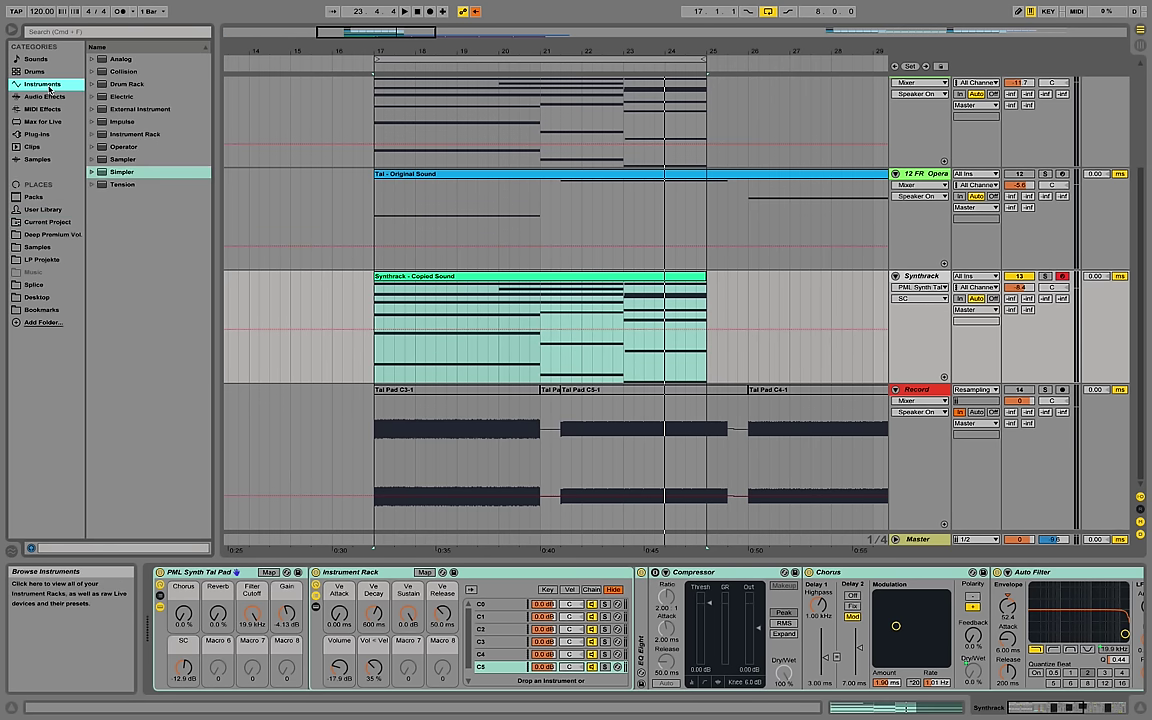
click(77, 33)
text(p)
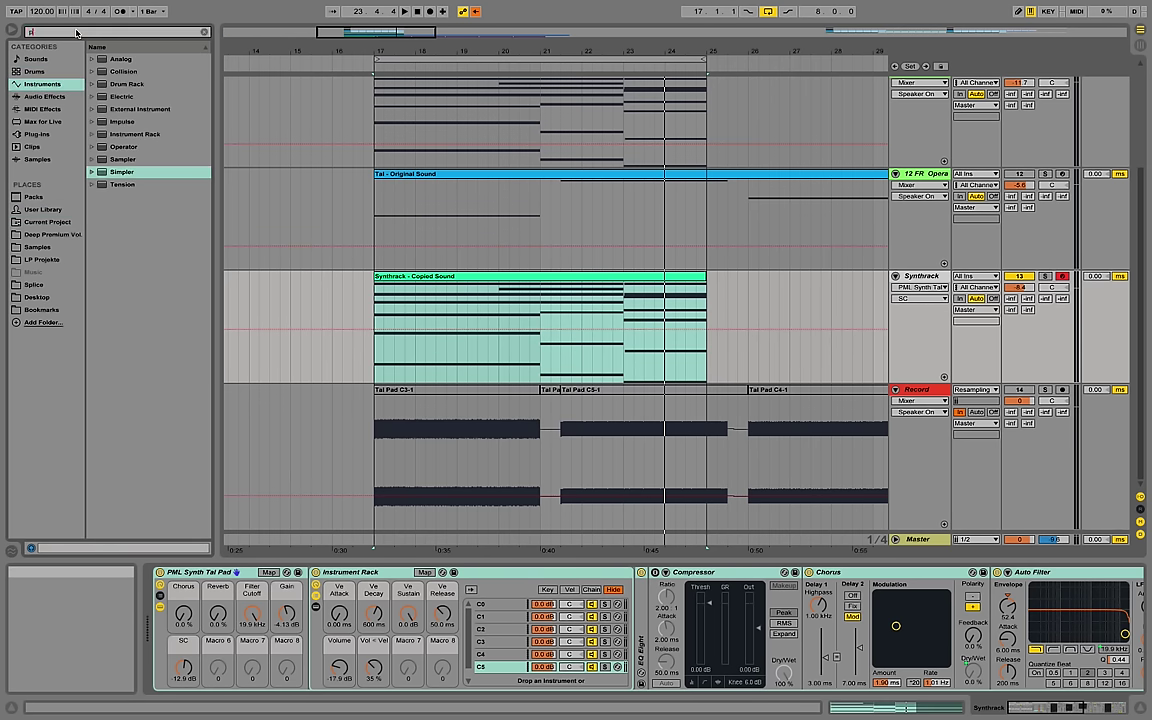
text(mlö)
key(BackSpace)
text(s)
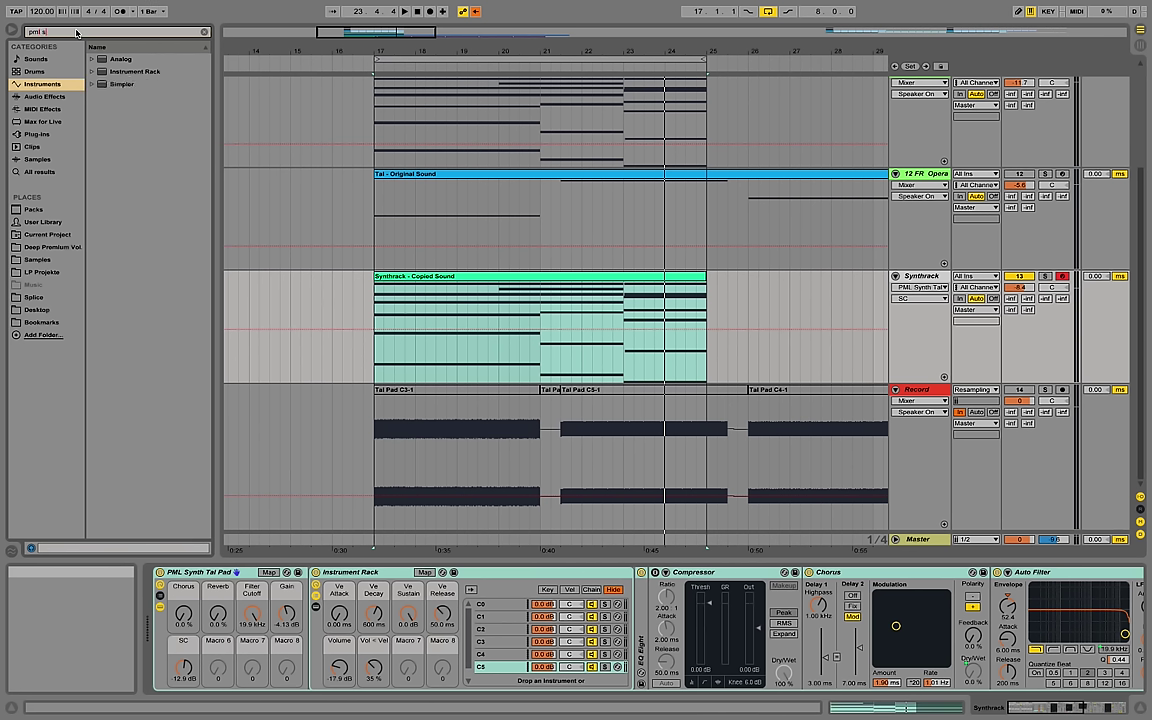
text(ynth tal pad)
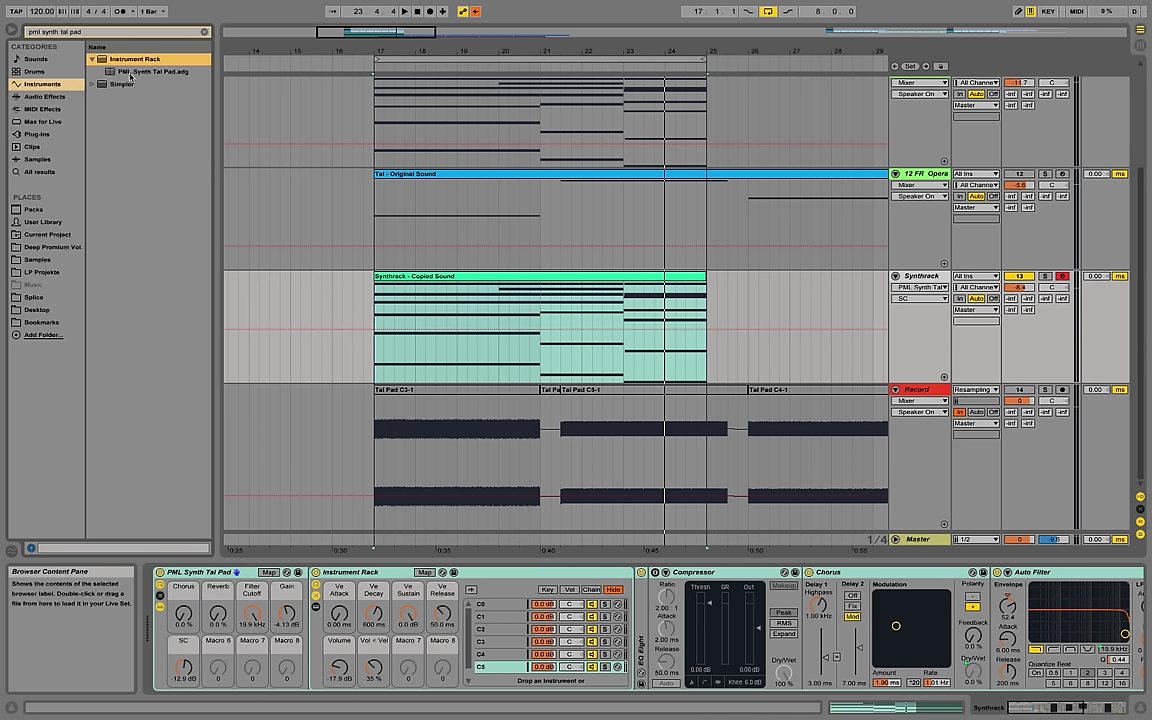
click(125, 73)
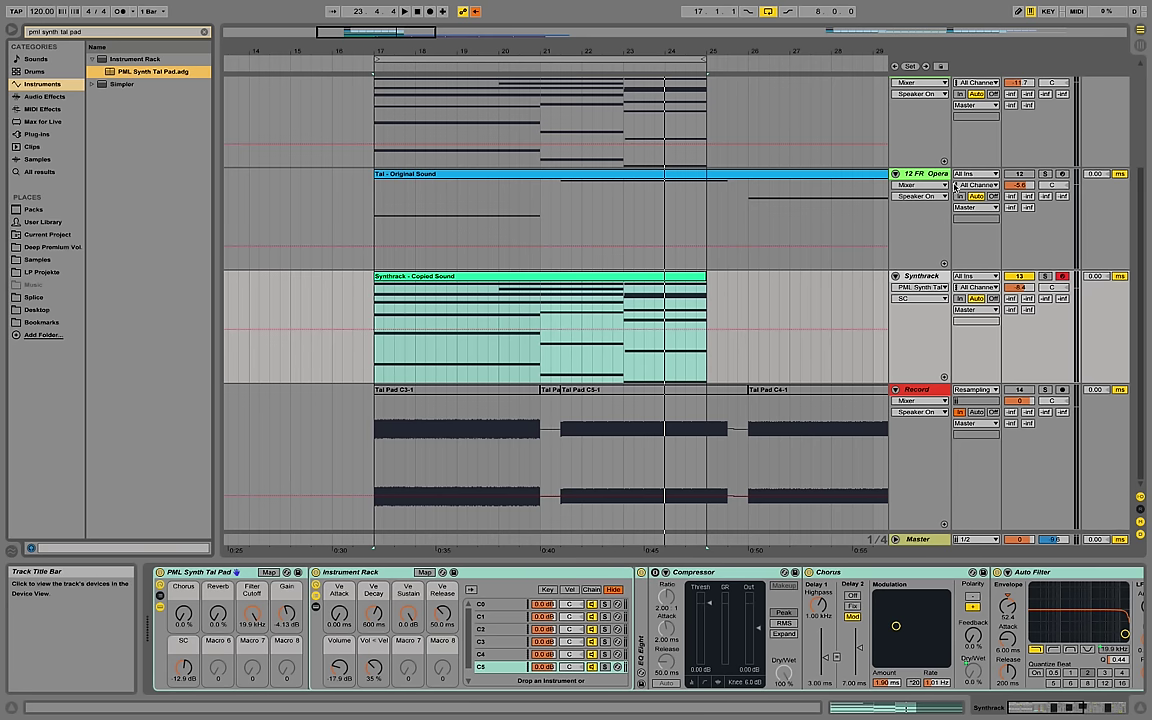
Insert a new MIDI track below Synthrack and load the PML Synth Tal Pad.adg preset onto it.
right_click(922, 282)
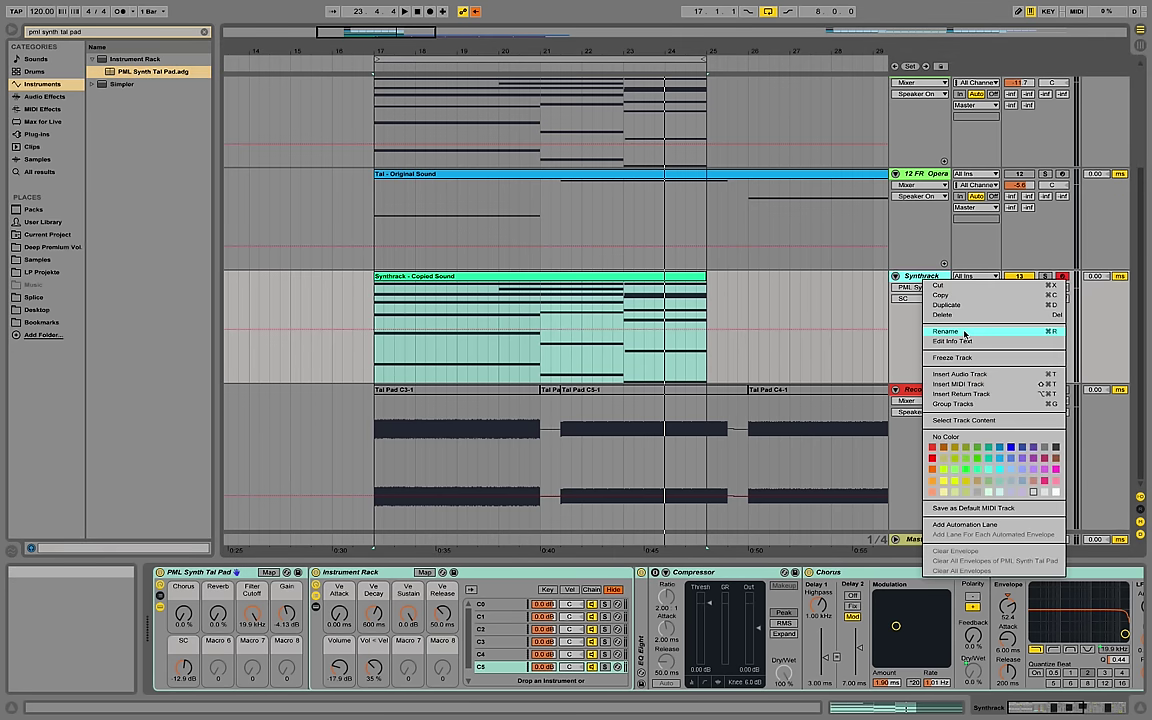
key(Escape)
key(ctrl+shift+t)
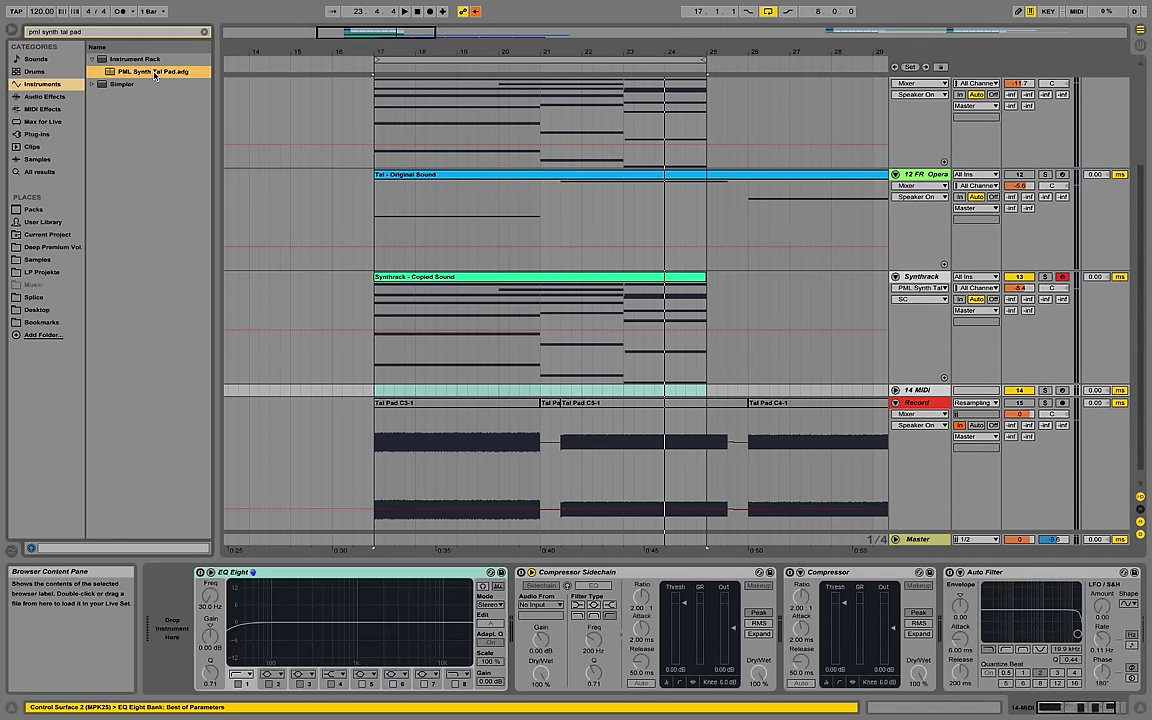
drag(155, 75, 184, 627)
drag(273, 573, 273, 575)
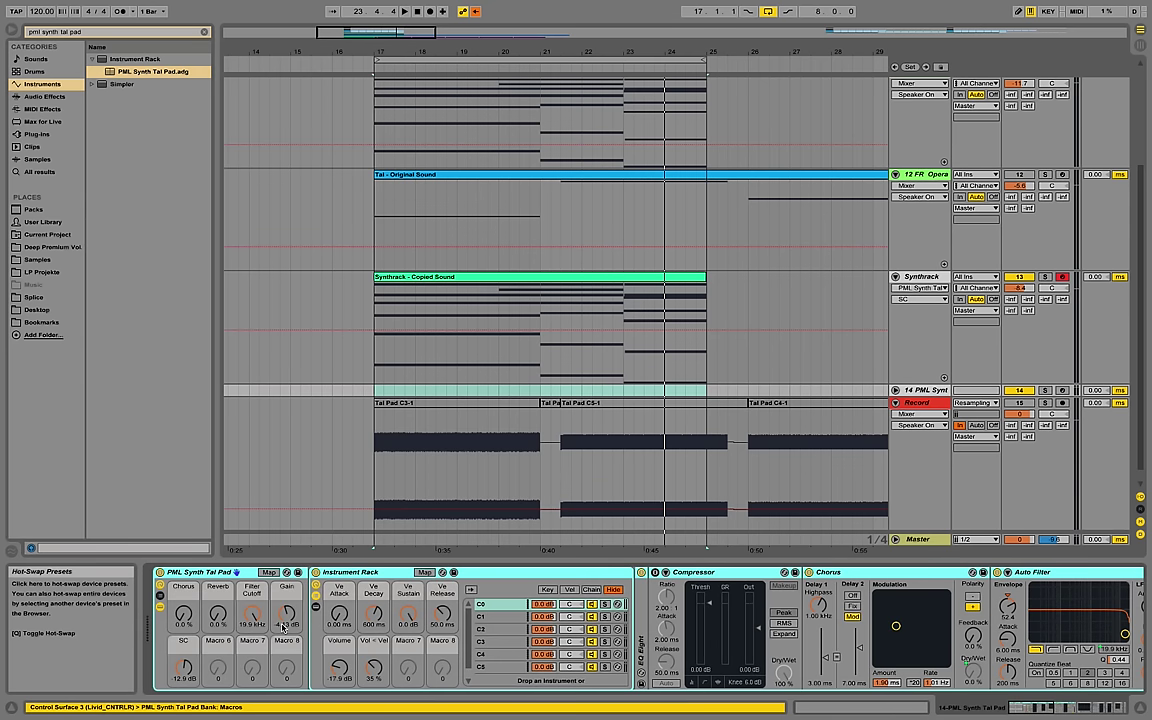
Arm the new preset track for recording and lower its Filter Cutoff macro to 665 Hz while playing notes.
click(1062, 391)
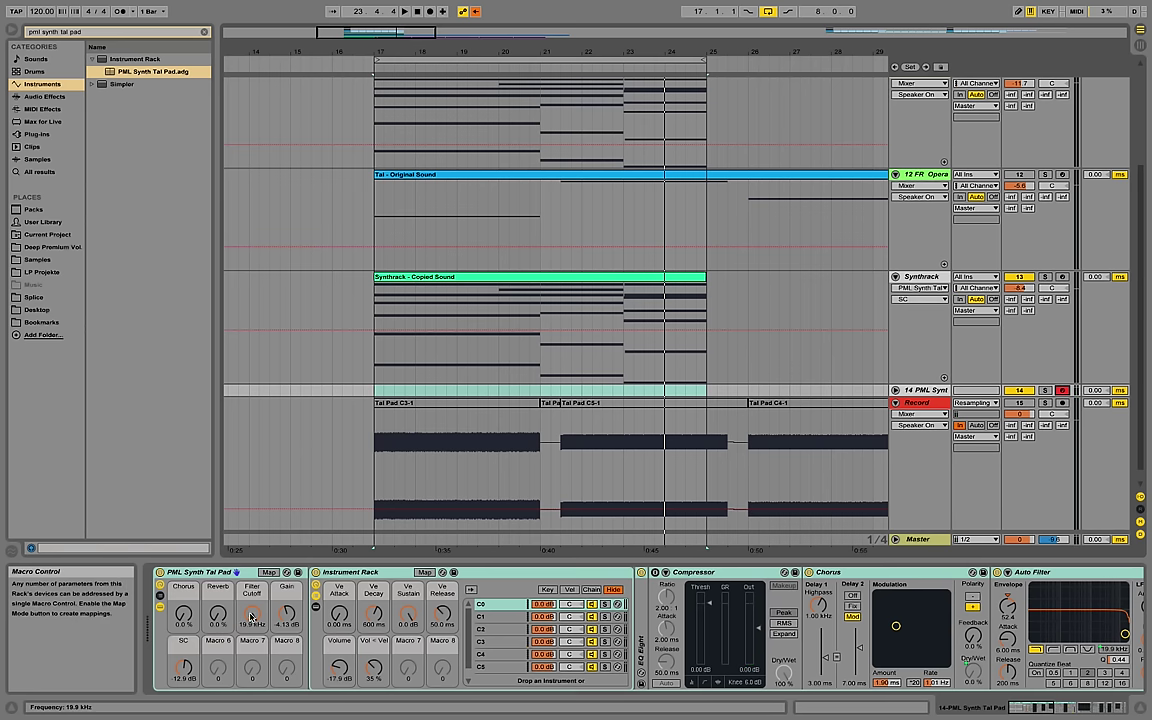
drag(251, 617, 251, 660)
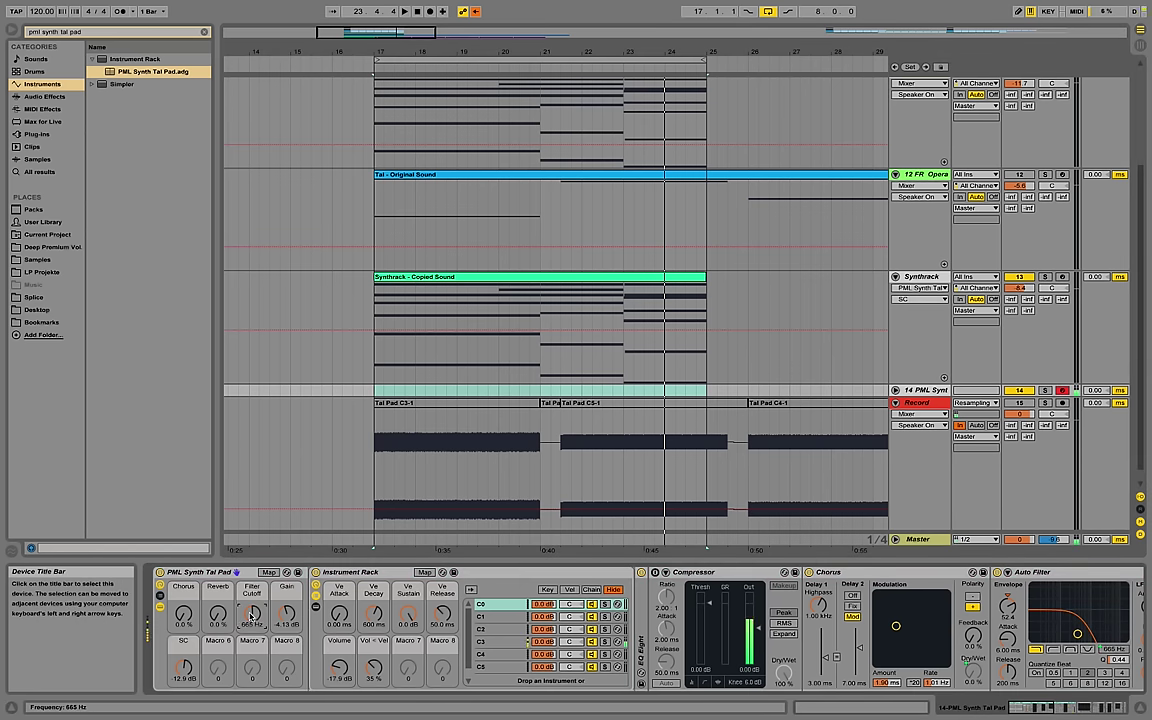